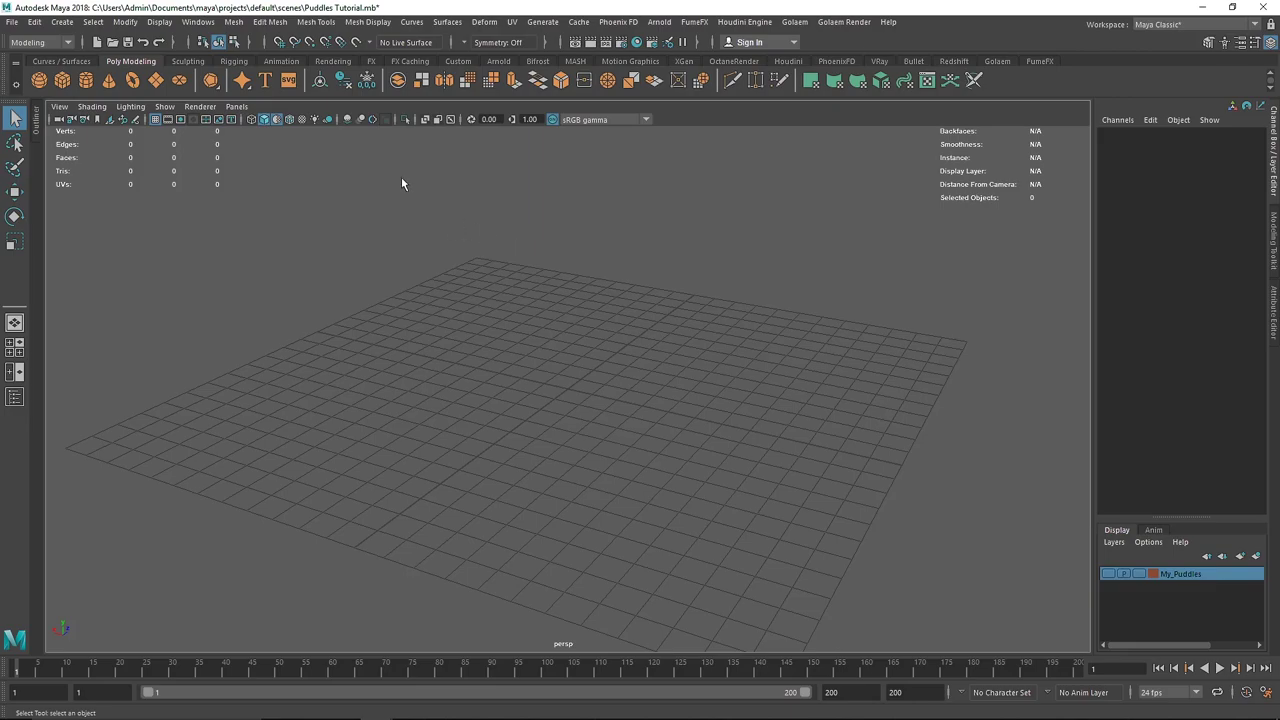
# Create a polygon plane scaled uniformly to about 25.7 and hide the viewport grid
pyautogui.click(157, 81)
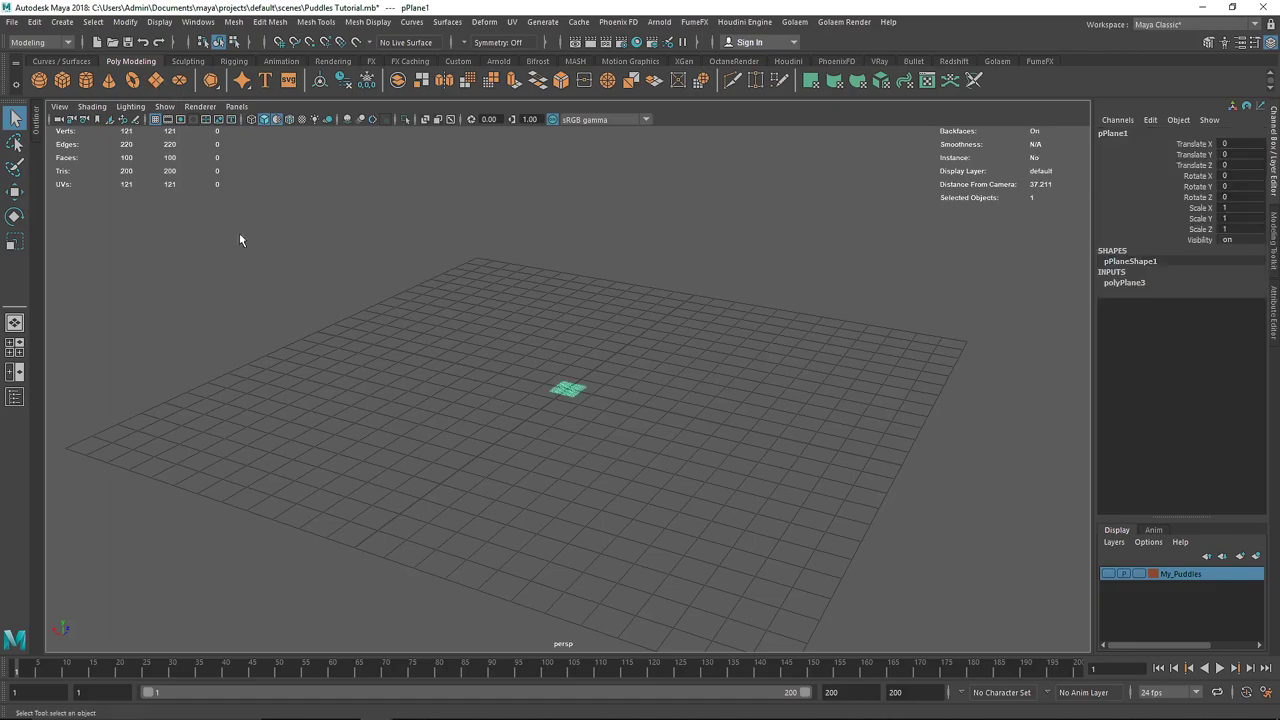
pyautogui.press('r')
pyautogui.moveTo(568, 388); pyautogui.dragTo(1043, 451)
pyautogui.scroll(-3, 605, 385)
pyautogui.click(155, 119)
pyautogui.keyDown('alt'); pyautogui.moveTo(801, 355); pyautogui.dragTo(811, 362); pyautogui.keyUp('alt')
# Set the plane's width and height subdivisions to 20 each
pyautogui.click(1109, 288)
pyautogui.doubleClick(1224, 313)
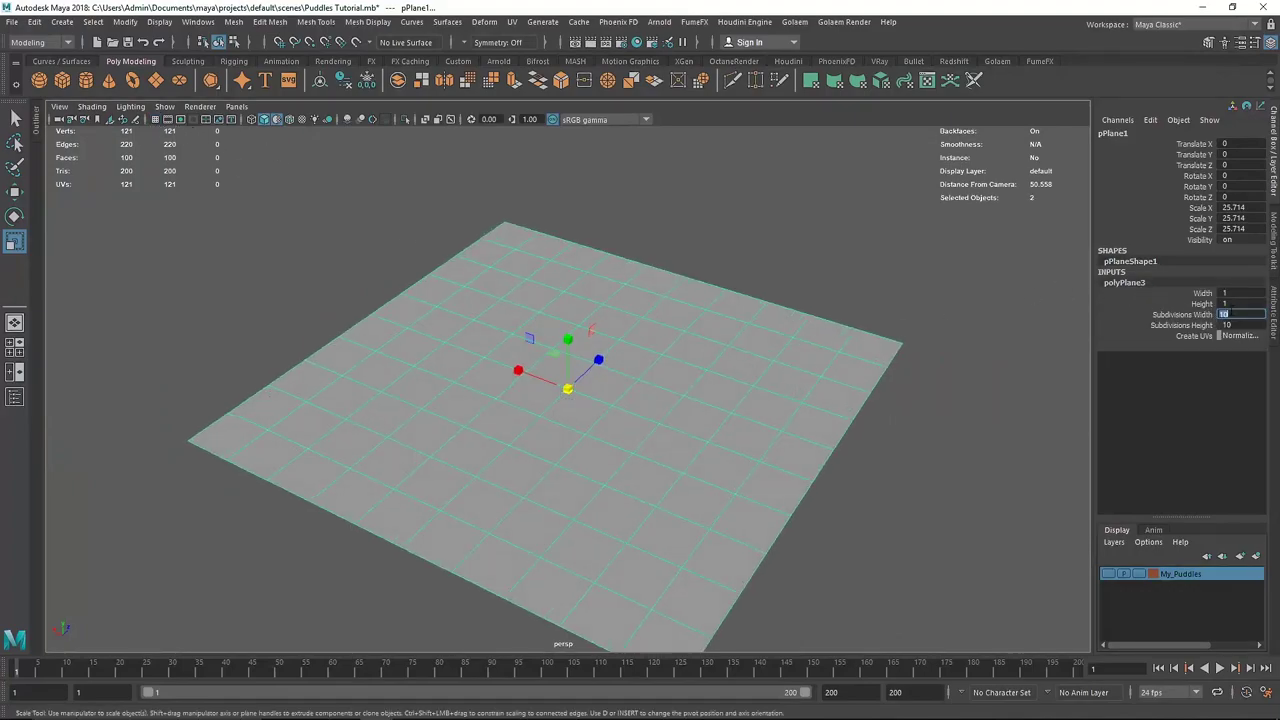
pyautogui.write('20')
pyautogui.click(1238, 324)
pyautogui.write('20')
pyautogui.click(940, 279)
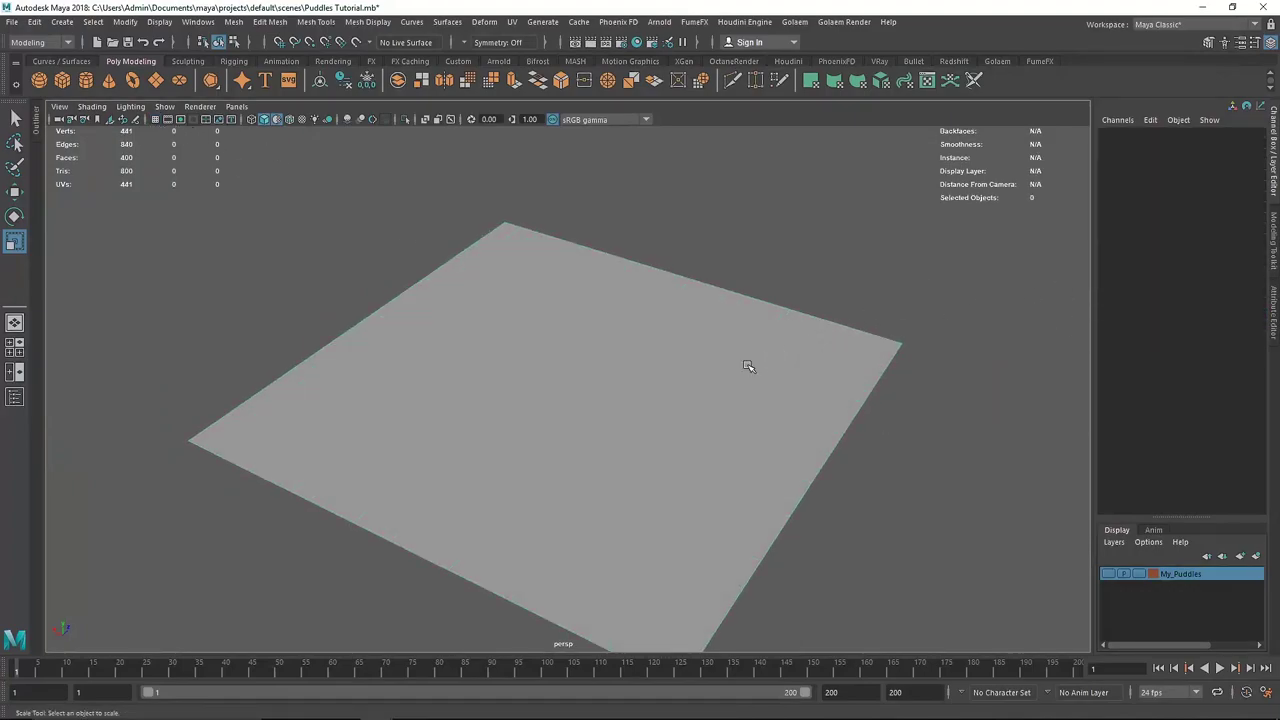
pyautogui.keyDown('alt'); pyautogui.moveTo(584, 403); pyautogui.dragTo(593, 374); pyautogui.keyUp('alt')
pyautogui.click(594, 375)
pyautogui.keyDown('alt'); pyautogui.moveTo(683, 380); pyautogui.dragTo(686, 284); pyautogui.keyUp('alt')
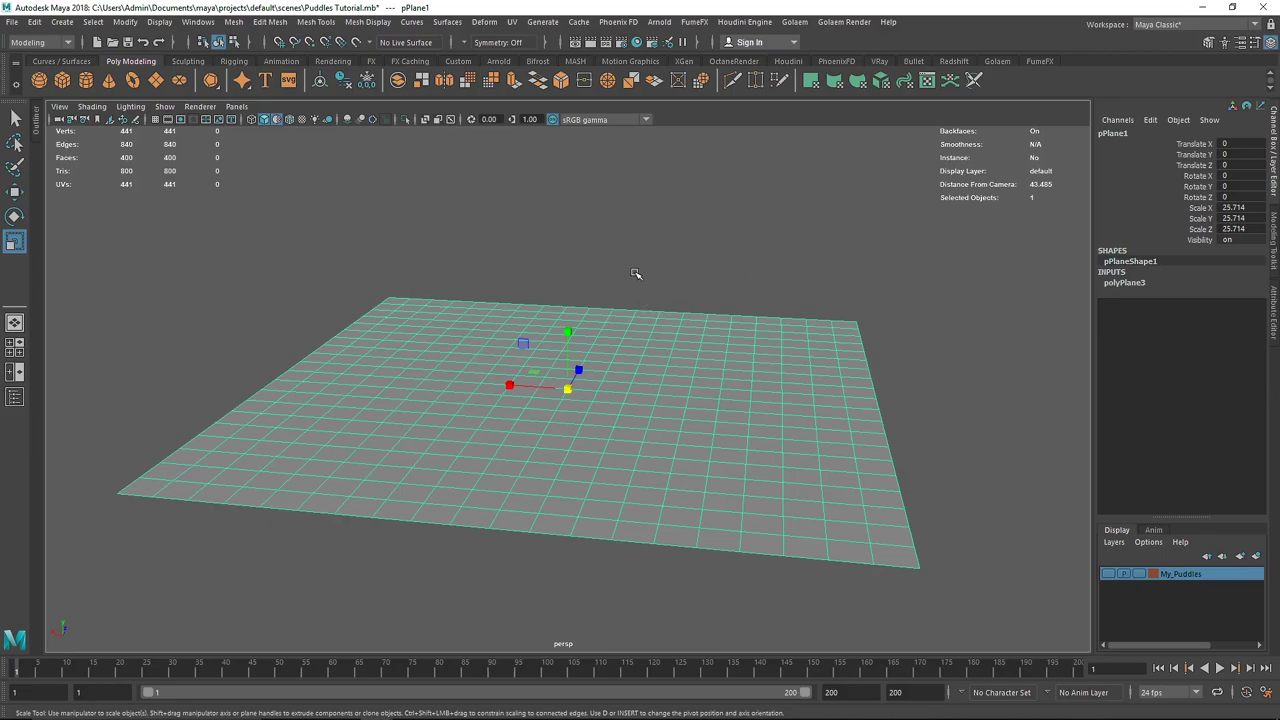
pyautogui.keyDown('alt'); pyautogui.moveTo(725, 357); pyautogui.dragTo(655, 352); pyautogui.keyUp('alt')
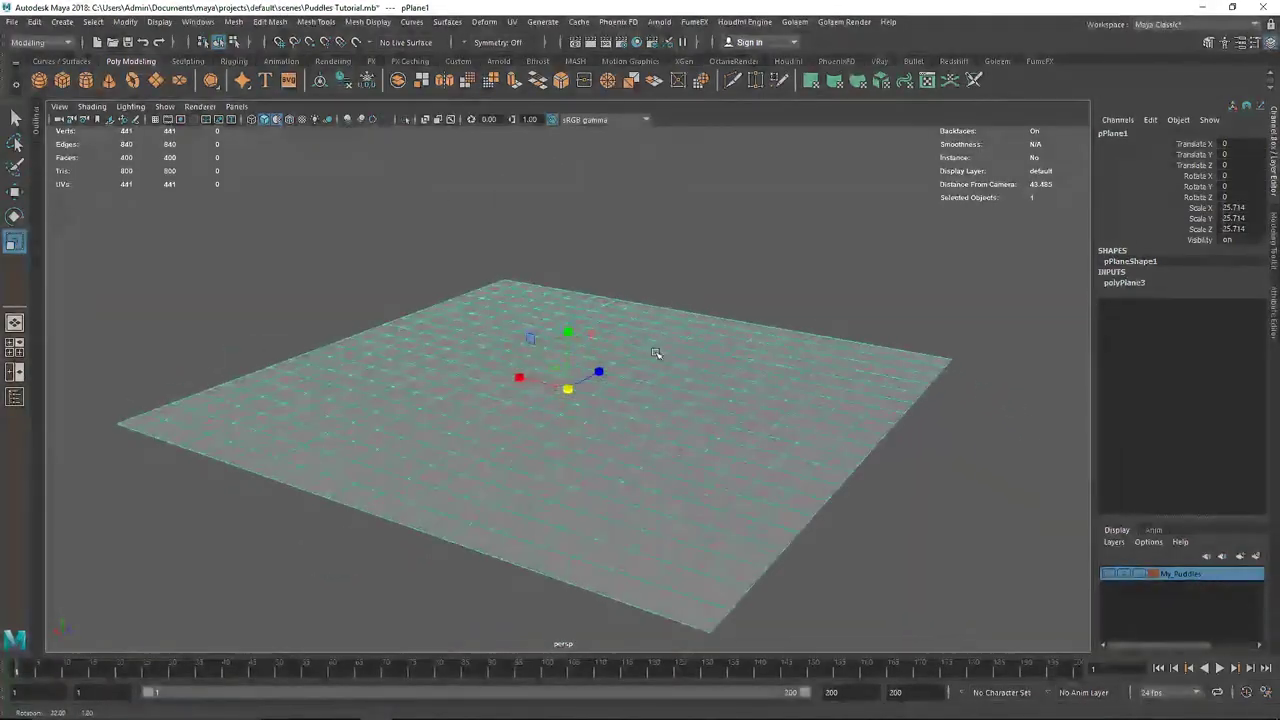
pyautogui.click(723, 257)
pyautogui.click(633, 42)
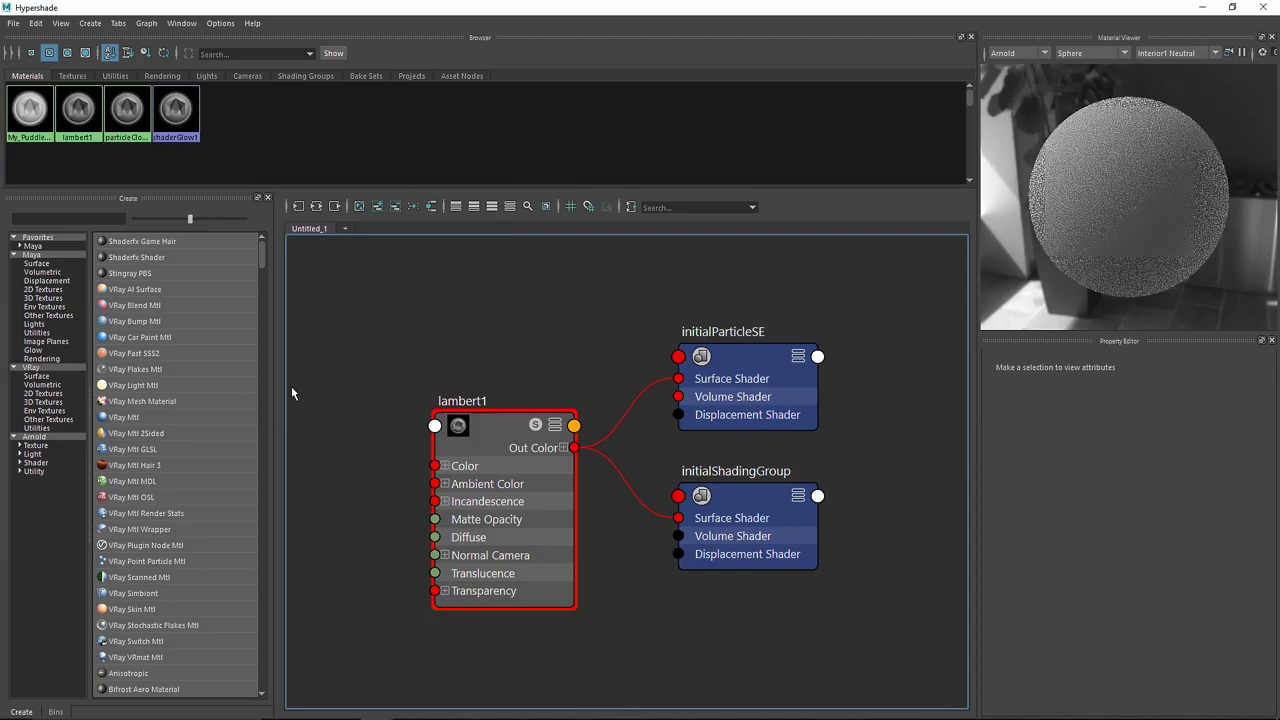
pyautogui.click(56, 436)
pyautogui.click(1258, 7)
# Assign a new Arnold aiStandardSurface material to the plane
pyautogui.click(563, 418)
pyautogui.moveTo(561, 362); pyautogui.dragTo(605, 657, button='right')
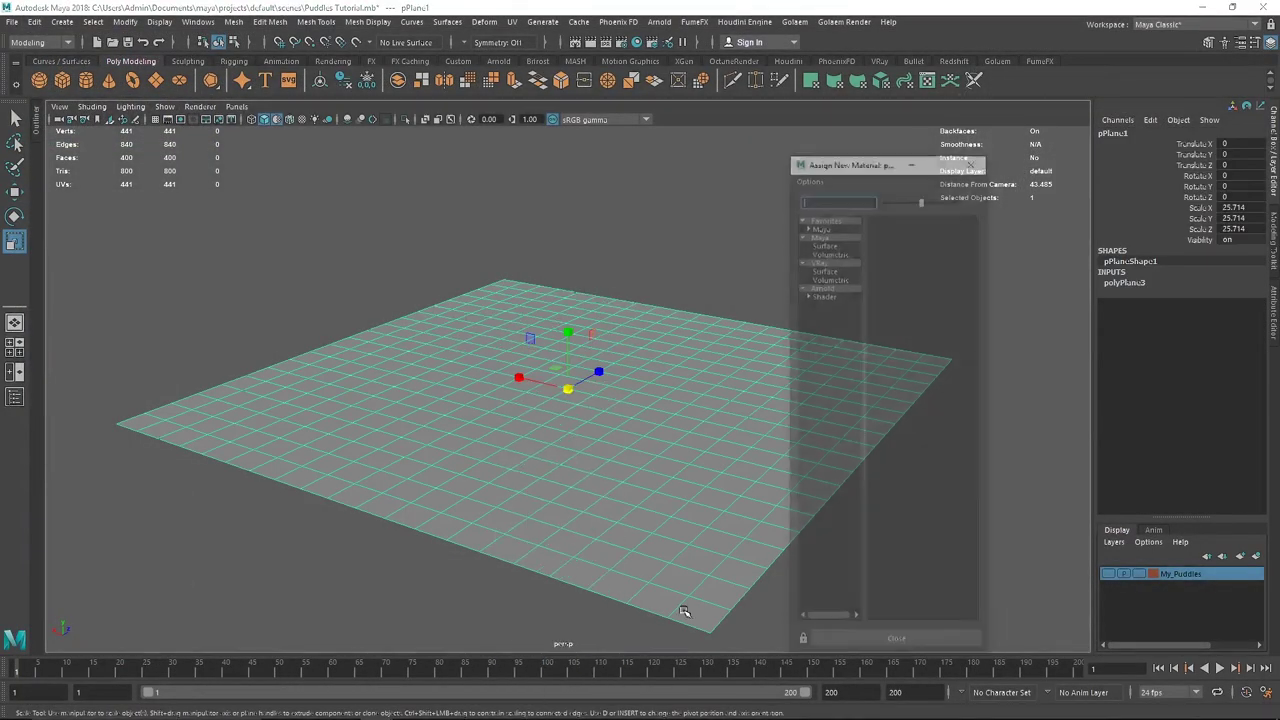
pyautogui.click(825, 300)
pyautogui.click(930, 316)
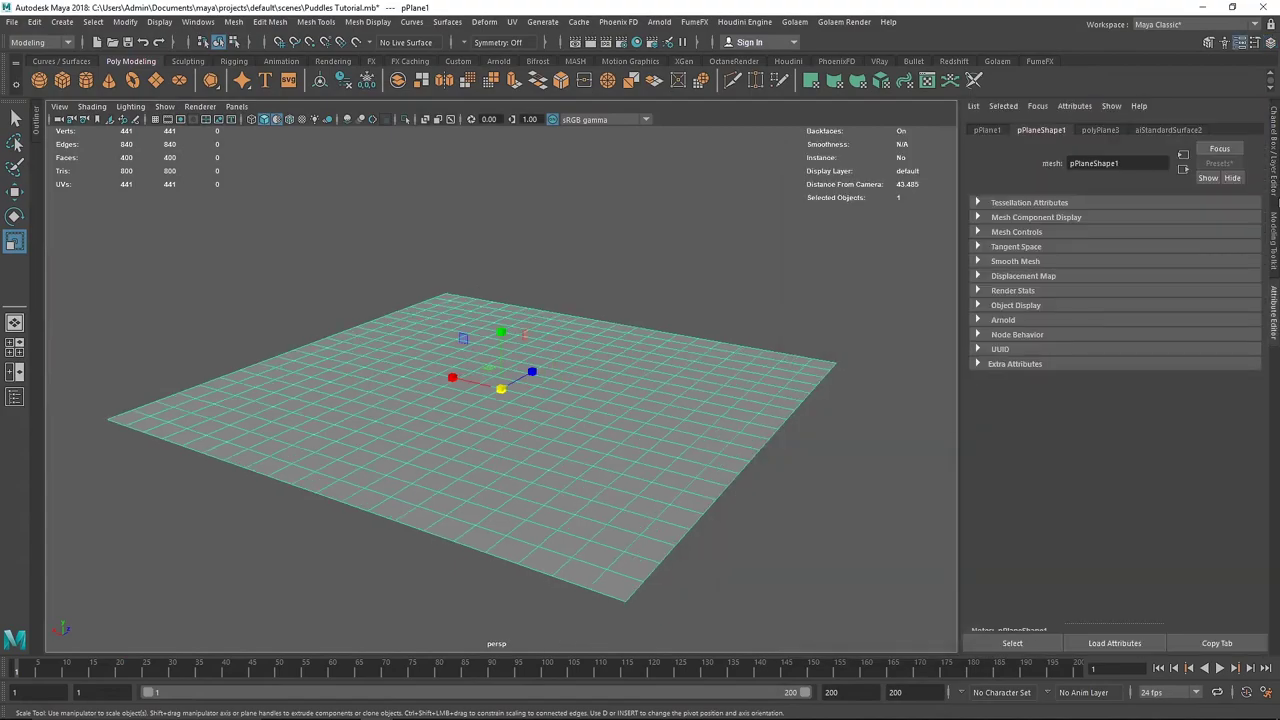
# Rename the plane's new aiStandardSurface material as Wet_Puddles
pyautogui.click(1176, 129)
pyautogui.moveTo(1142, 163); pyautogui.dragTo(895, 171)
pyautogui.write('We')
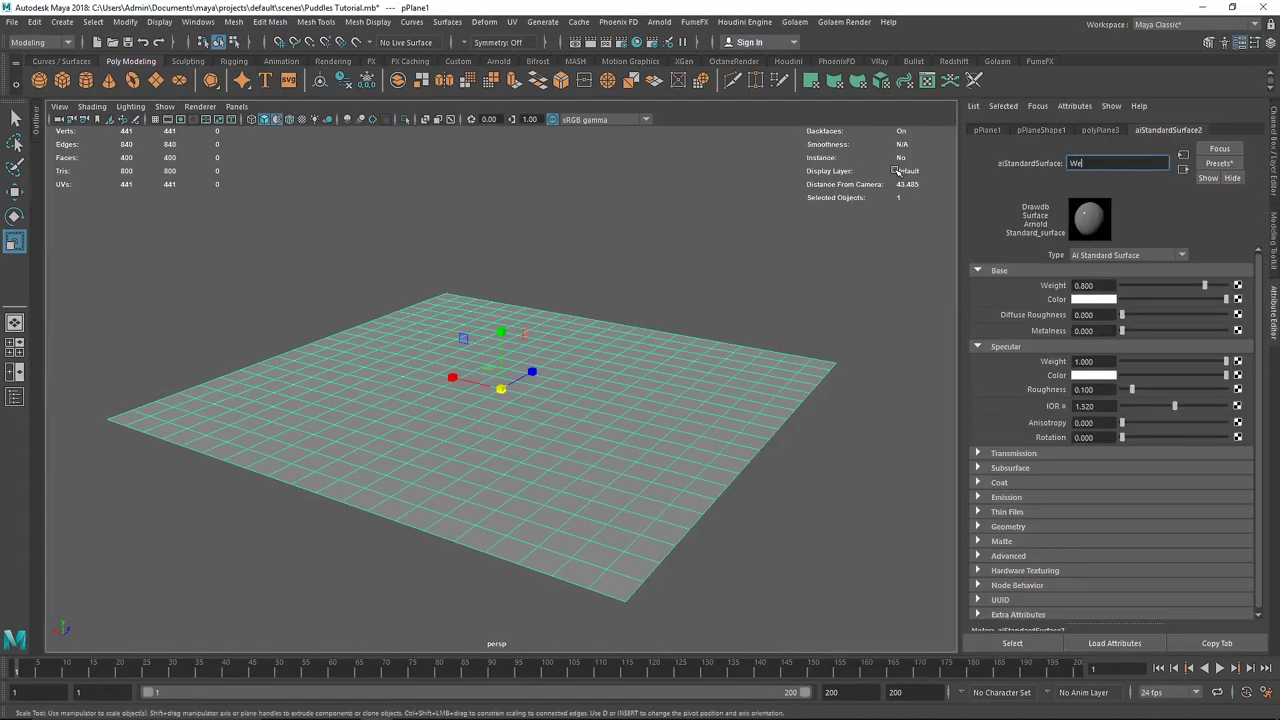
pyautogui.write('t Puddles')
pyautogui.press('Return')
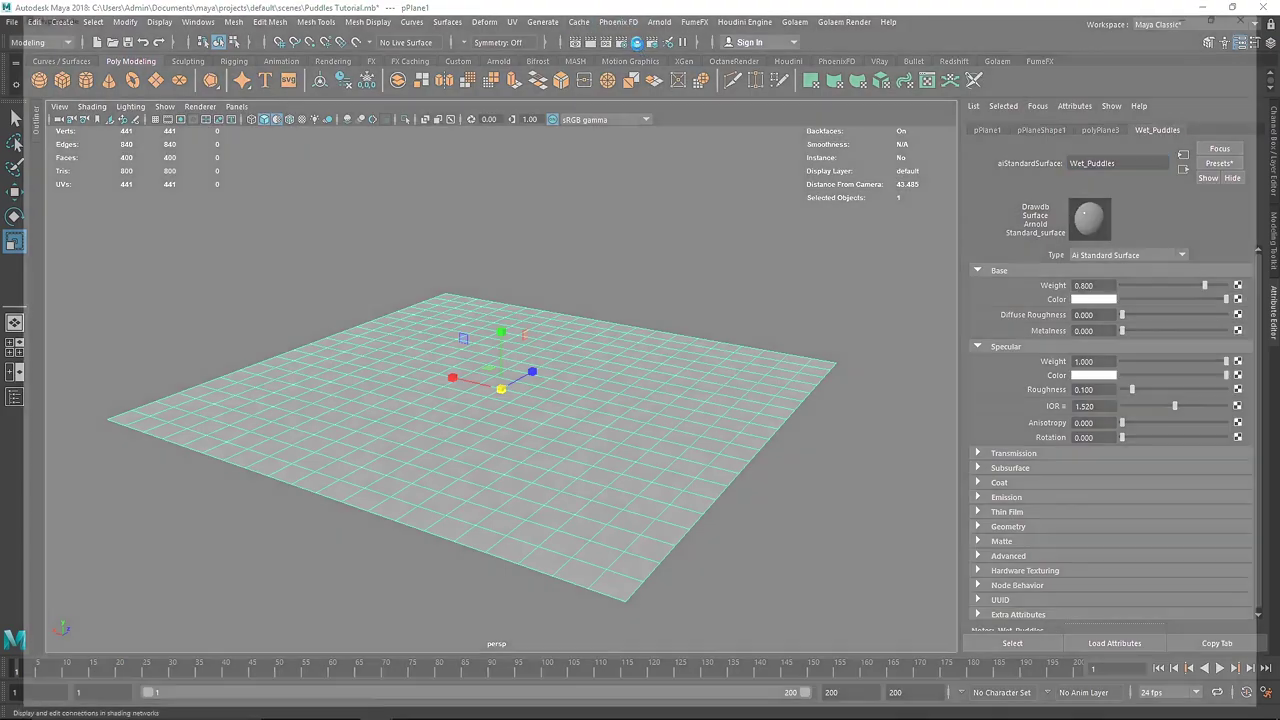
# Graph the Wet_Puddles material's network in Hypershade and move its shading group node away from the material node
pyautogui.click(636, 42)
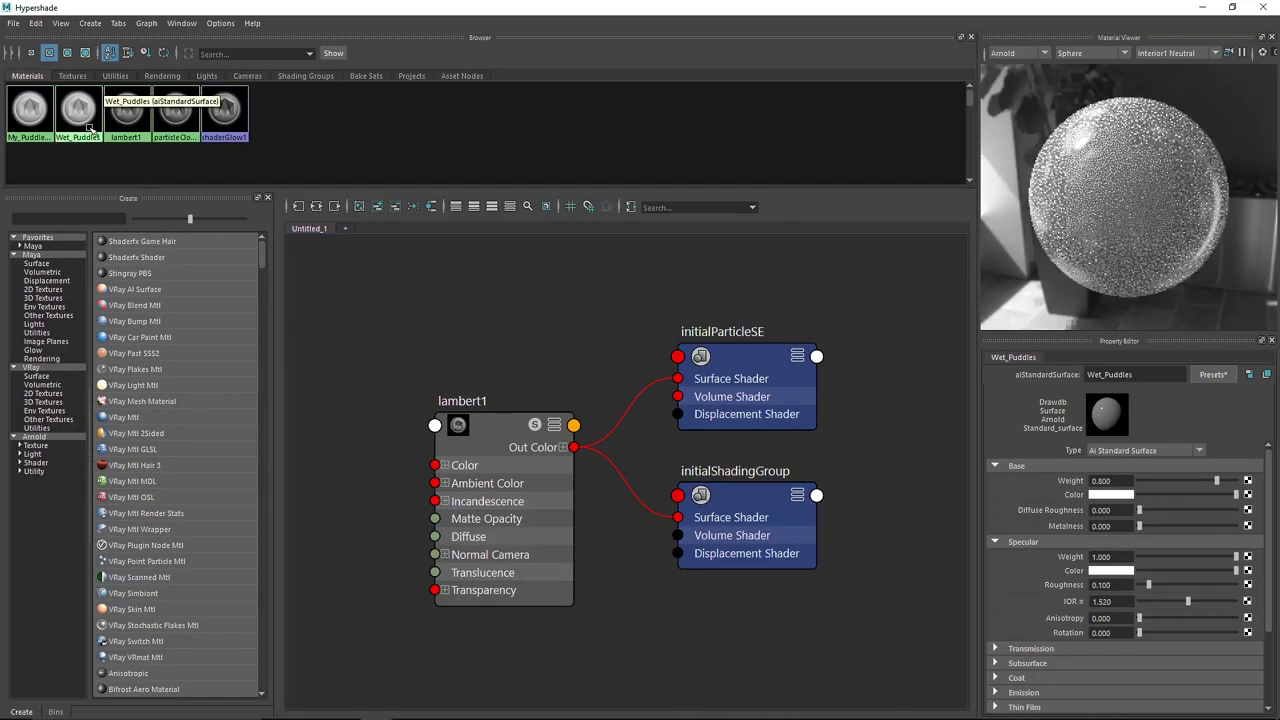
pyautogui.rightClick(88, 128)
pyautogui.click(100, 195)
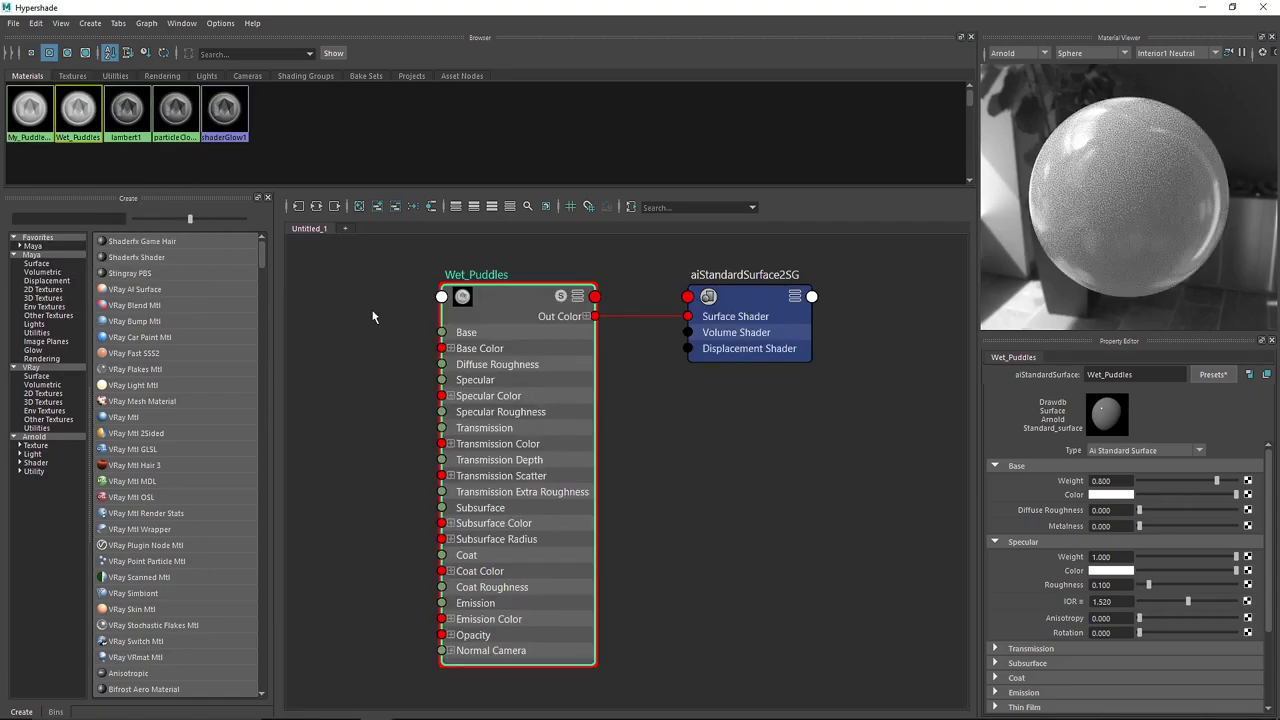
pyautogui.click(763, 374)
pyautogui.moveTo(740, 311); pyautogui.dragTo(864, 445)
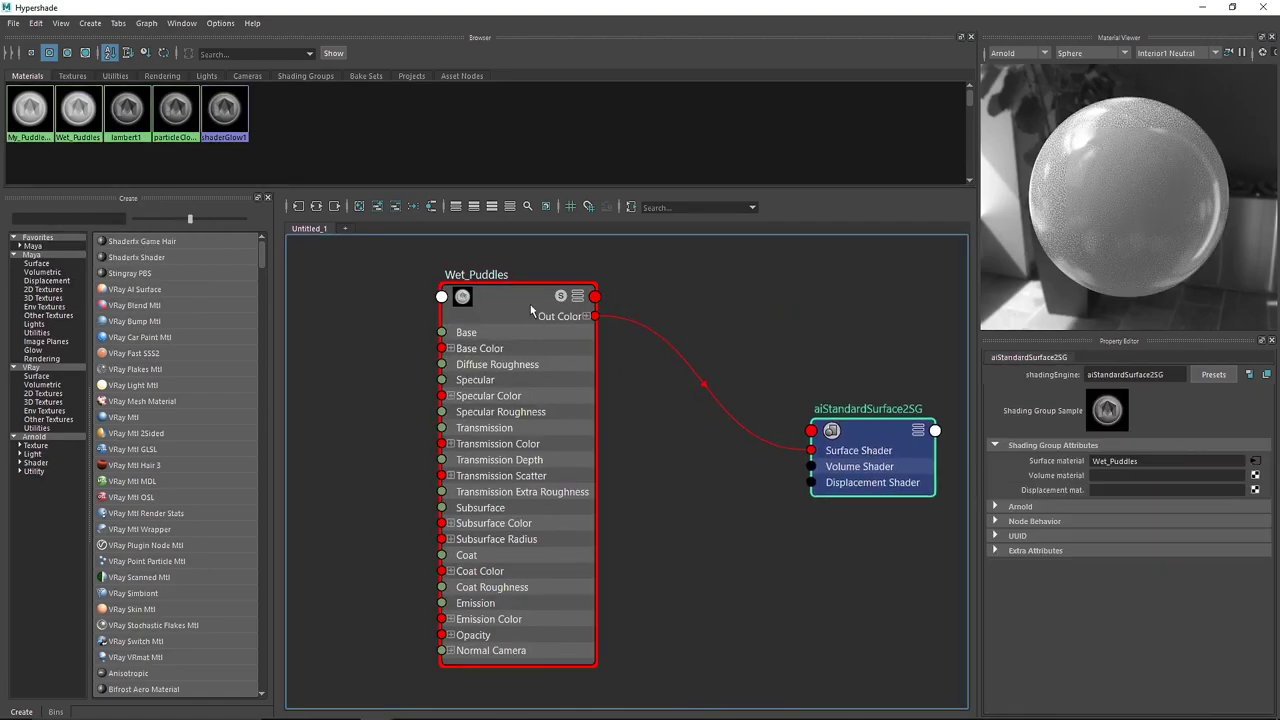
# Reposition the Wet_Puddles node in the graph and set its base weight to 1
pyautogui.moveTo(531, 310); pyautogui.dragTo(531, 346)
pyautogui.scroll(-2, 730, 432)
pyautogui.scroll(1, 657, 389)
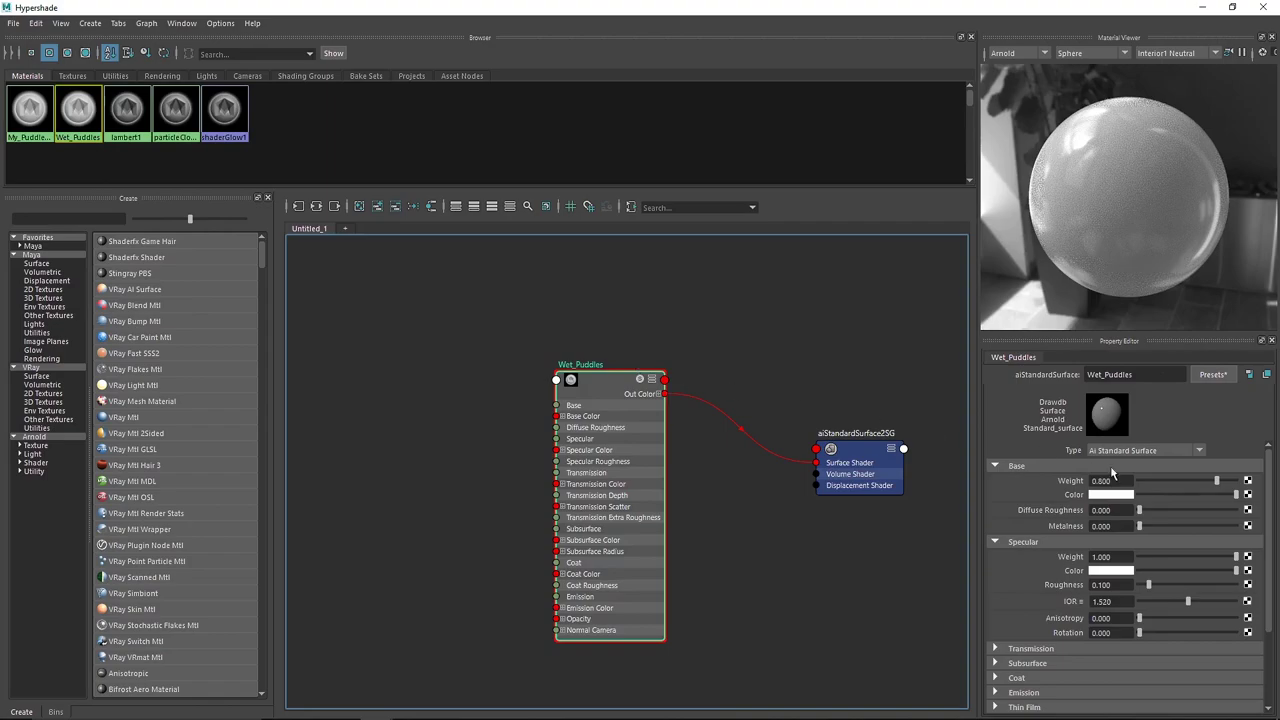
pyautogui.moveTo(1183, 482); pyautogui.dragTo(1275, 481)
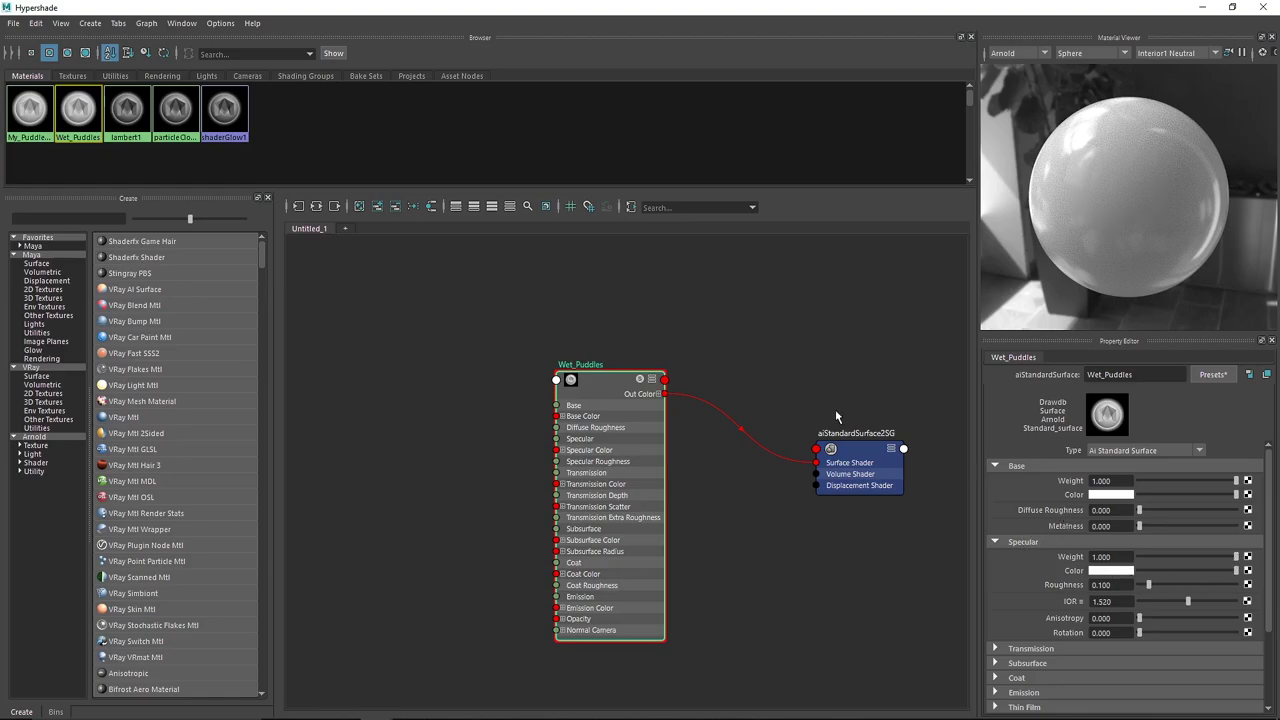
# Filter the Hypershade node creation list by "noise"
pyautogui.click(86, 217)
pyautogui.write('noise')
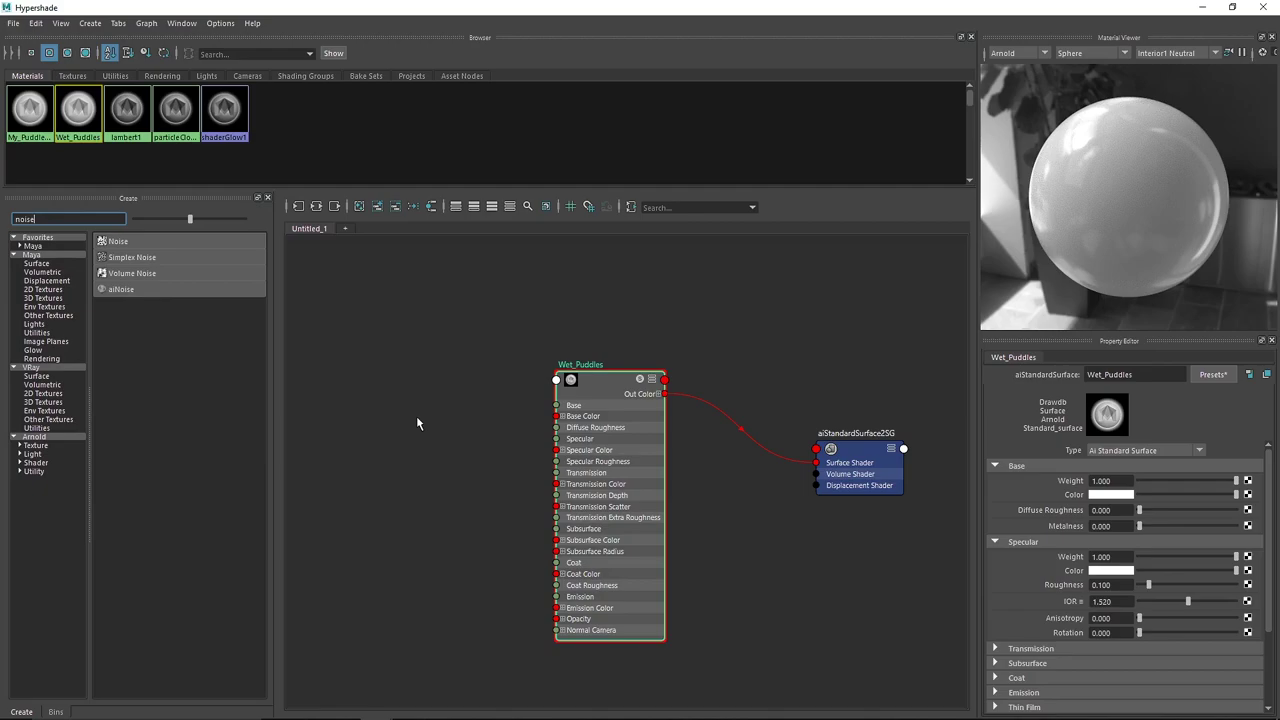
# Try a Volume Noise texture with a raised threshold, and delete it together with its placement node
pyautogui.click(128, 272)
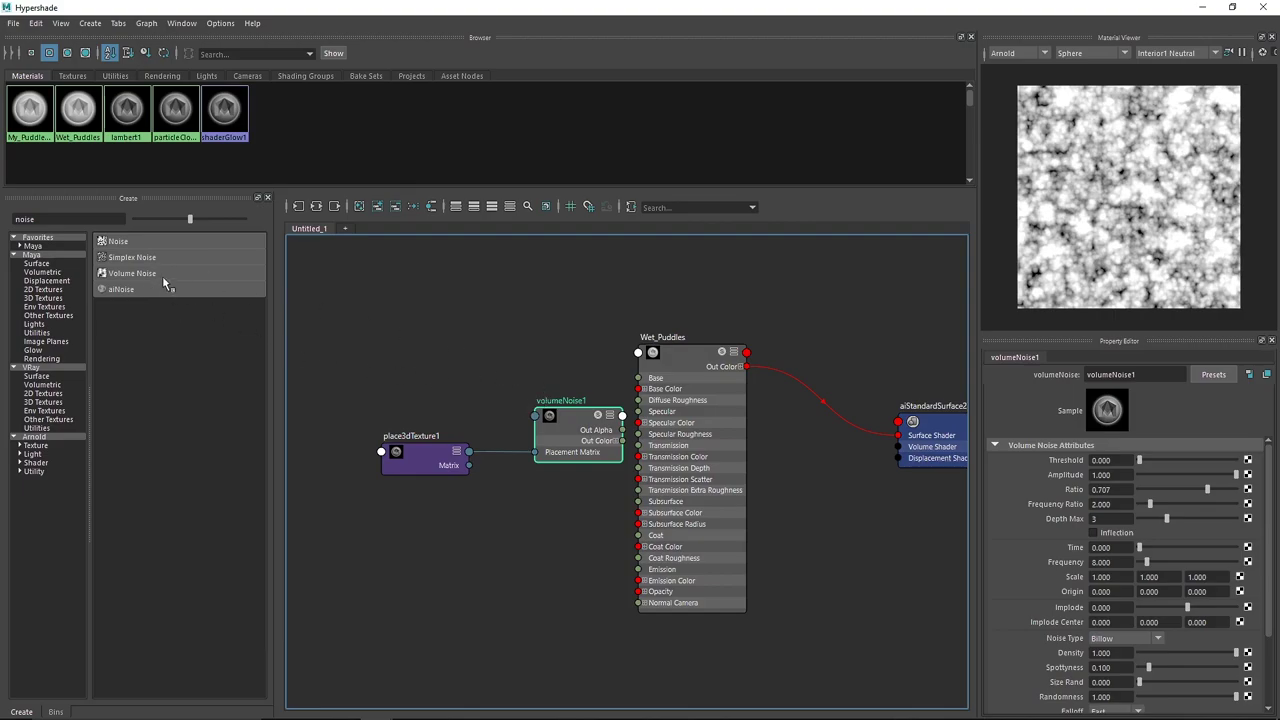
pyautogui.moveTo(1139, 460); pyautogui.dragTo(1152, 463)
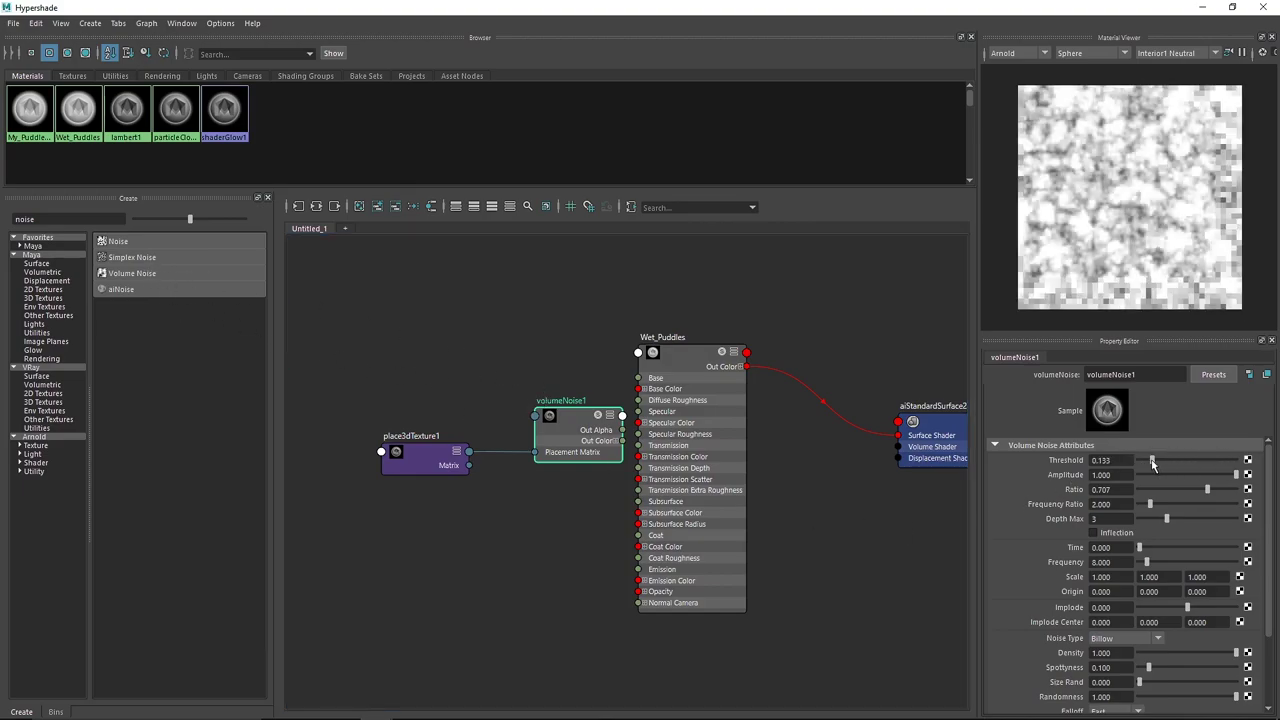
pyautogui.moveTo(431, 364); pyautogui.dragTo(543, 490)
pyautogui.press('Delete')
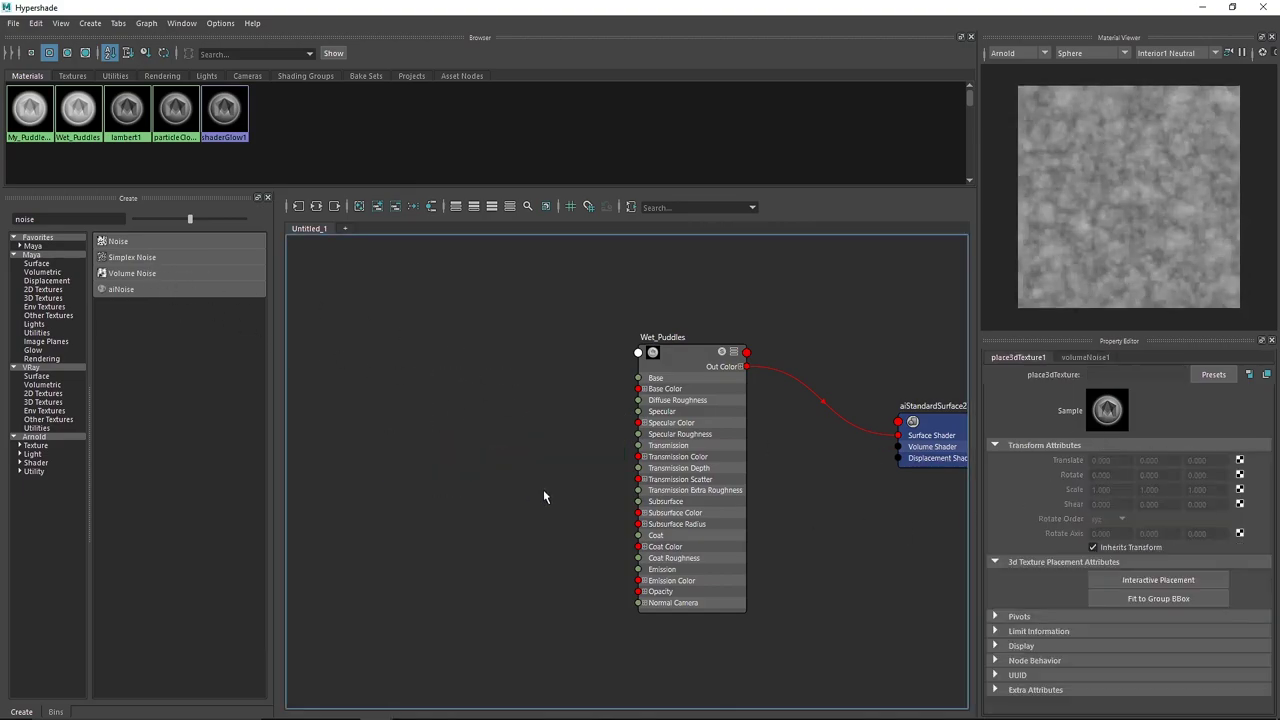
# Try an aiNoise texture with octaves 8, distortion about 6.7 and lacunarity about 2.9, and delete it
pyautogui.moveTo(116, 291); pyautogui.dragTo(436, 383)
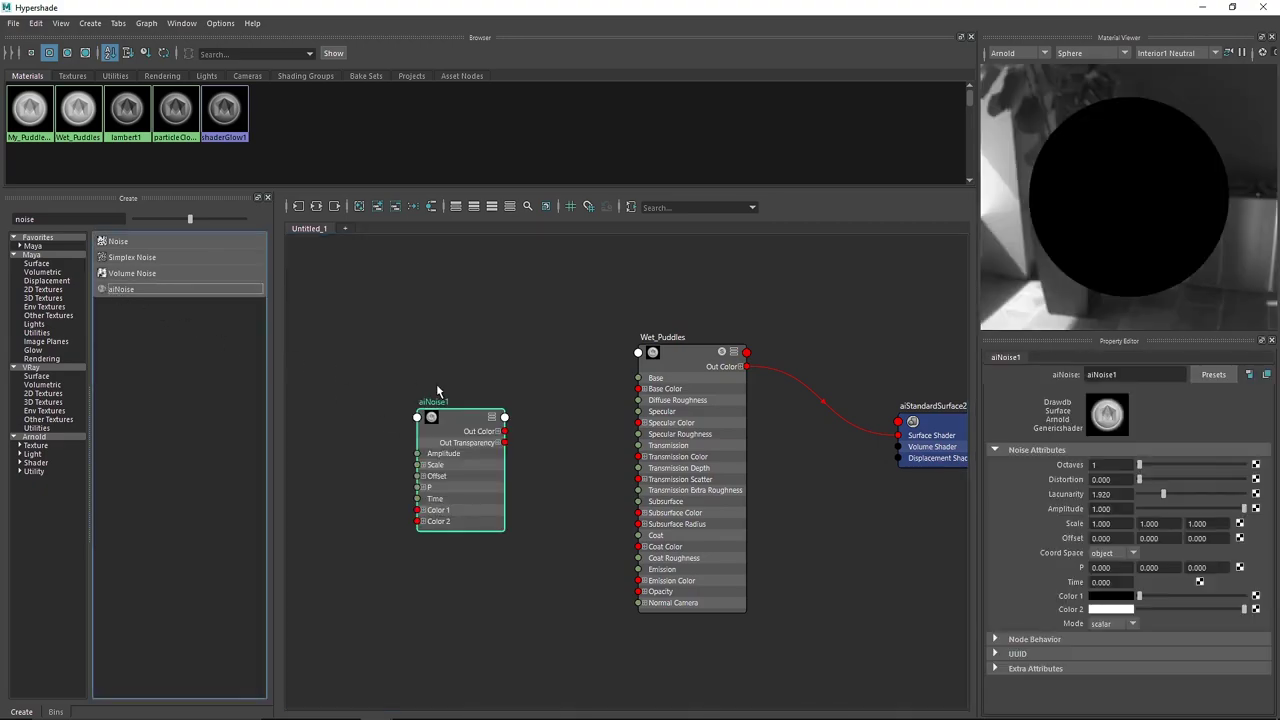
pyautogui.click(1156, 479)
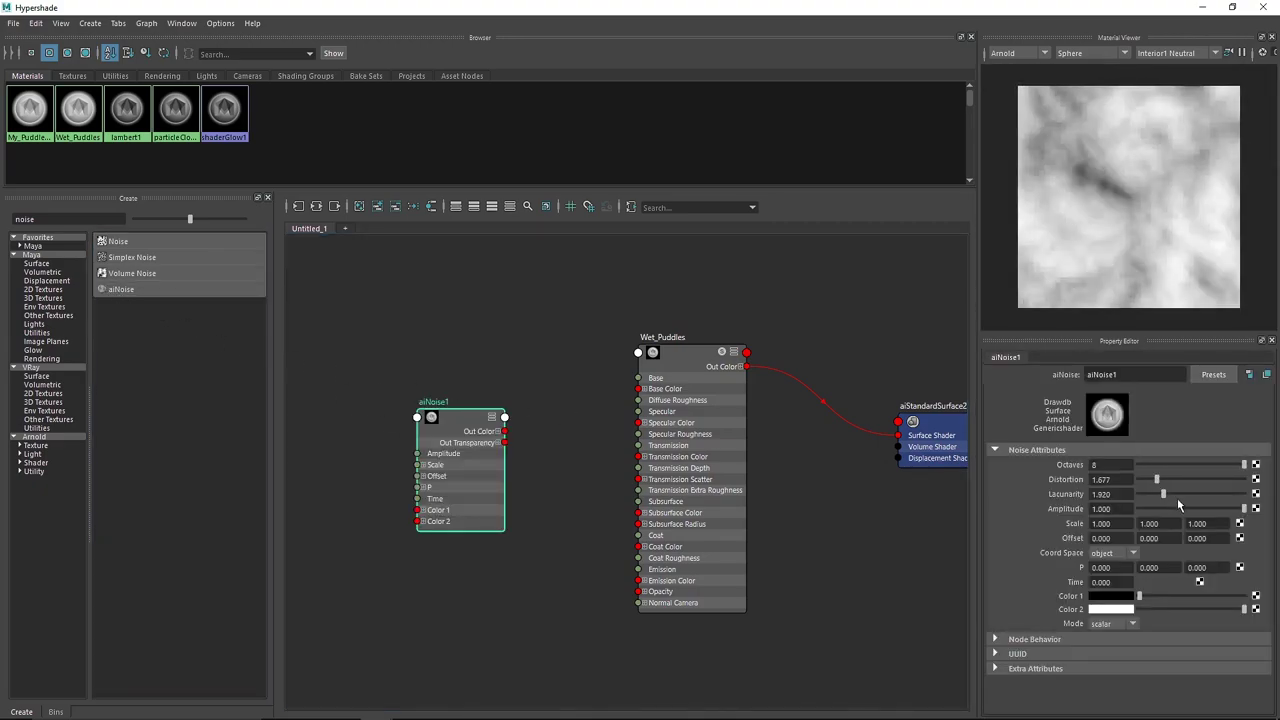
pyautogui.click(1209, 494)
pyautogui.moveTo(1170, 494); pyautogui.dragTo(1209, 479)
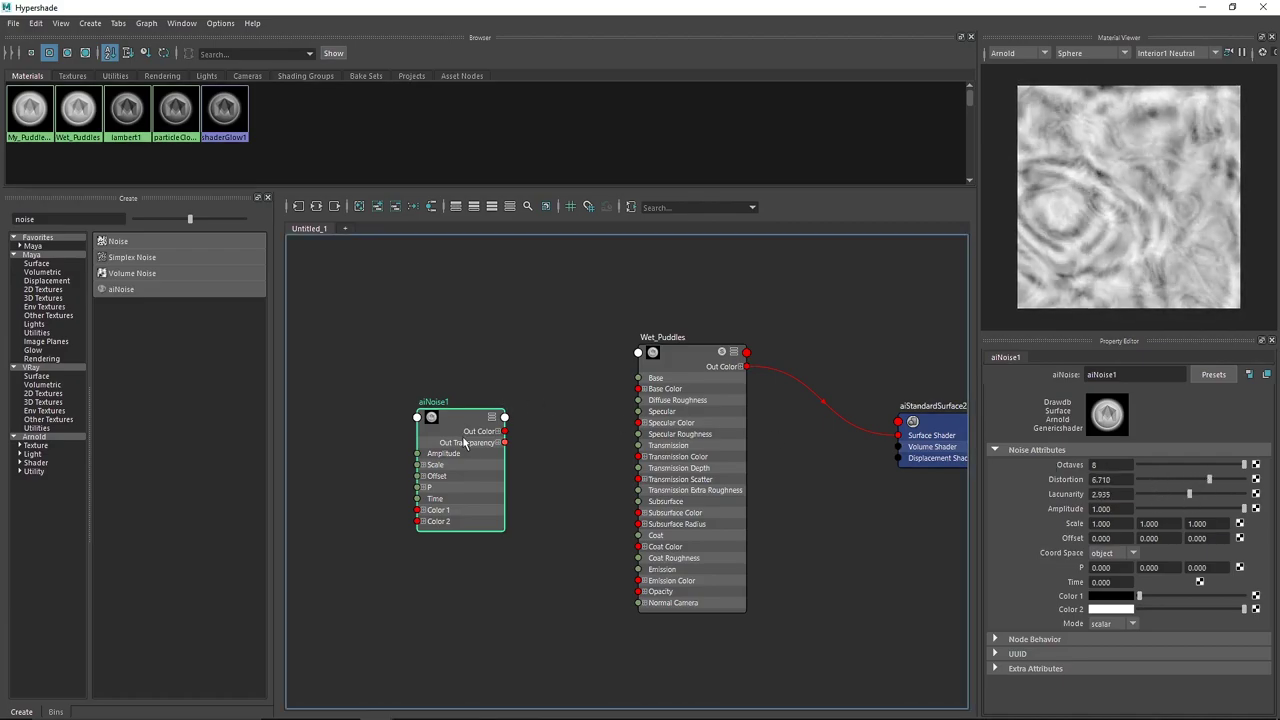
pyautogui.press('Delete')
# Try a Noise texture with threshold about 0.8, and delete it together with its placement node
pyautogui.click(125, 242)
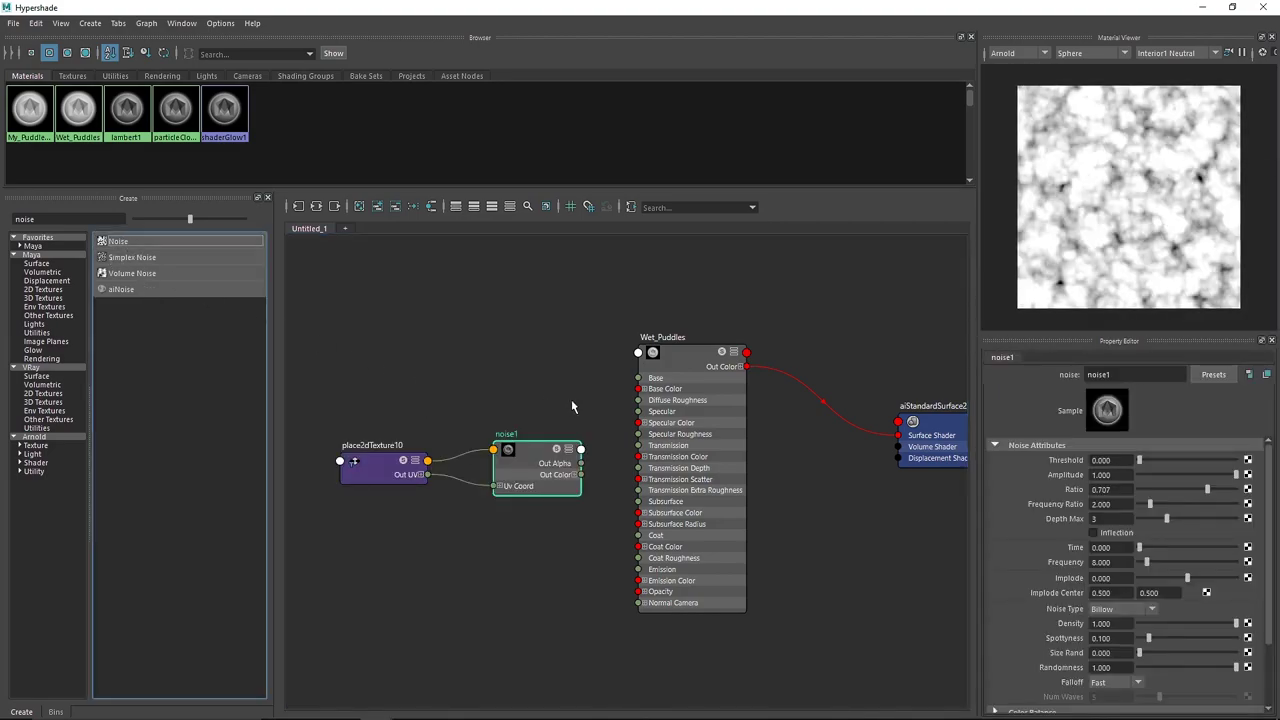
pyautogui.moveTo(1140, 460); pyautogui.dragTo(1216, 461)
pyautogui.moveTo(330, 400); pyautogui.dragTo(593, 540)
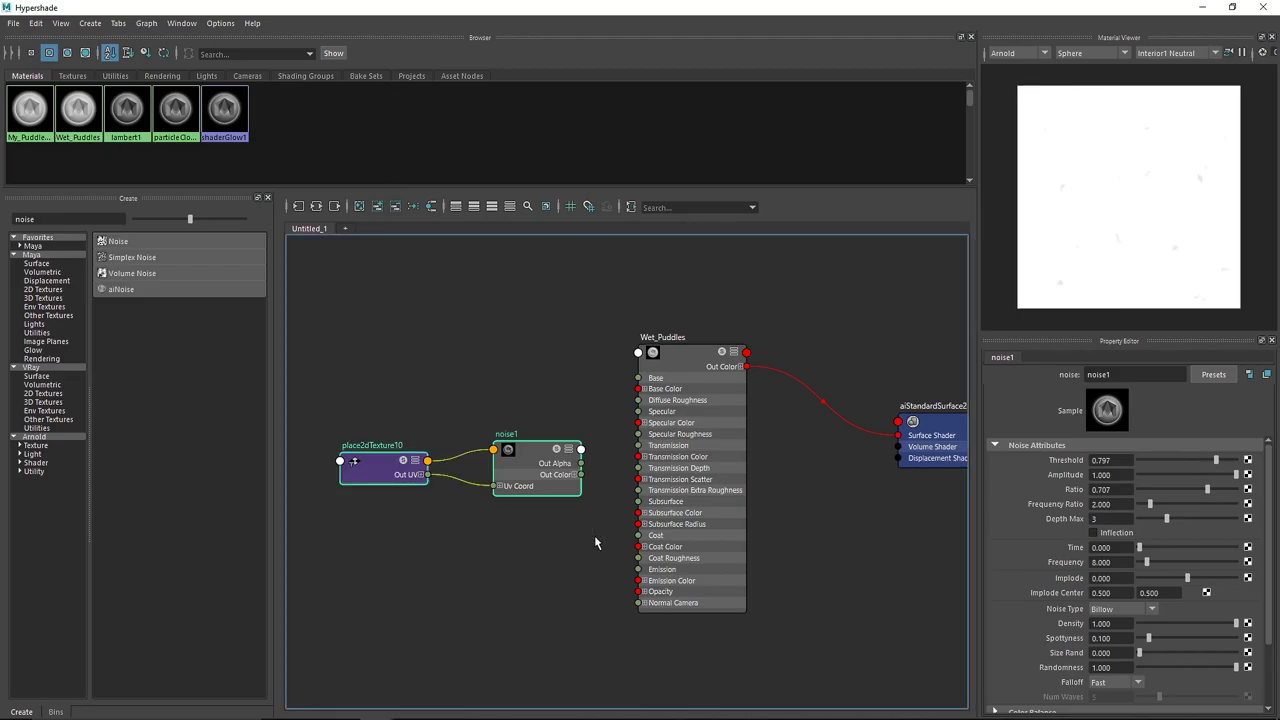
pyautogui.press('Delete')
# Create a Simplex Noise texture and move it with its placement node to free space below and left of the Wet_Puddles node
pyautogui.click(127, 257)
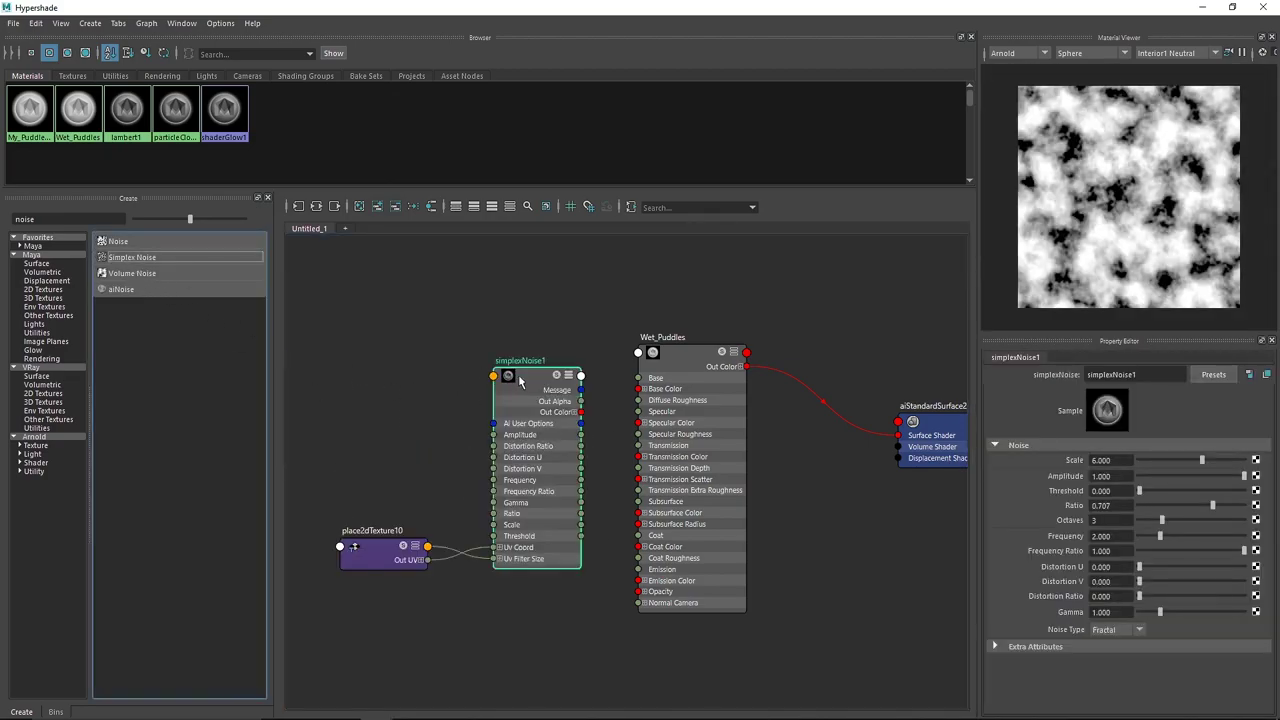
pyautogui.moveTo(358, 316); pyautogui.dragTo(569, 614)
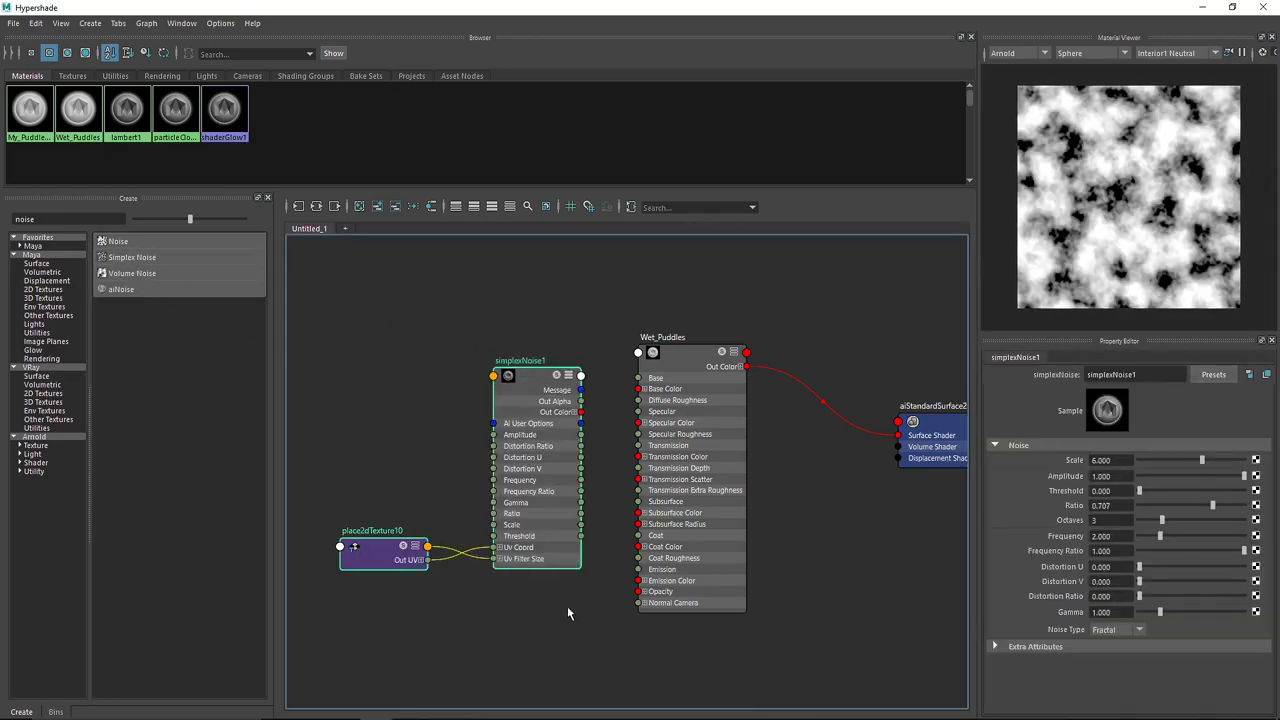
pyautogui.keyDown('alt'); pyautogui.moveTo(546, 534); pyautogui.dragTo(626, 500, button='middle'); pyautogui.keyUp('alt')
pyautogui.moveTo(610, 343); pyautogui.dragTo(537, 518)
pyautogui.scroll(-2, 537, 519)
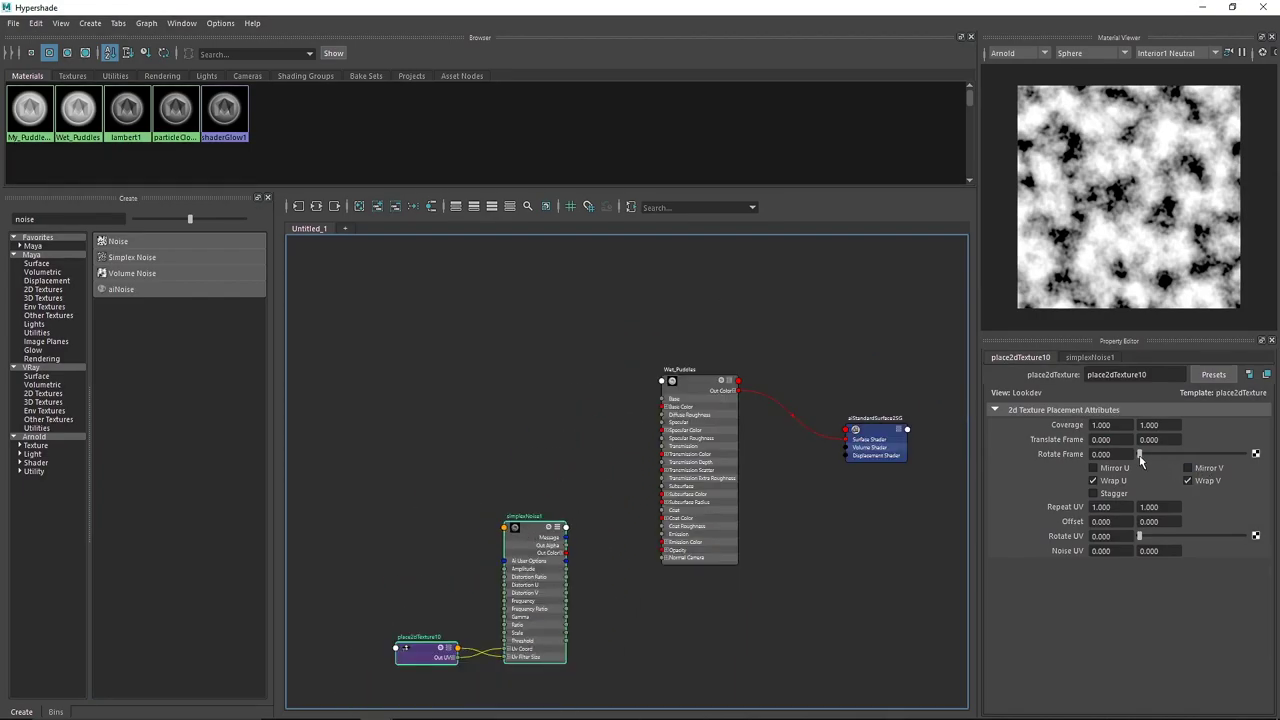
pyautogui.click(1101, 425)
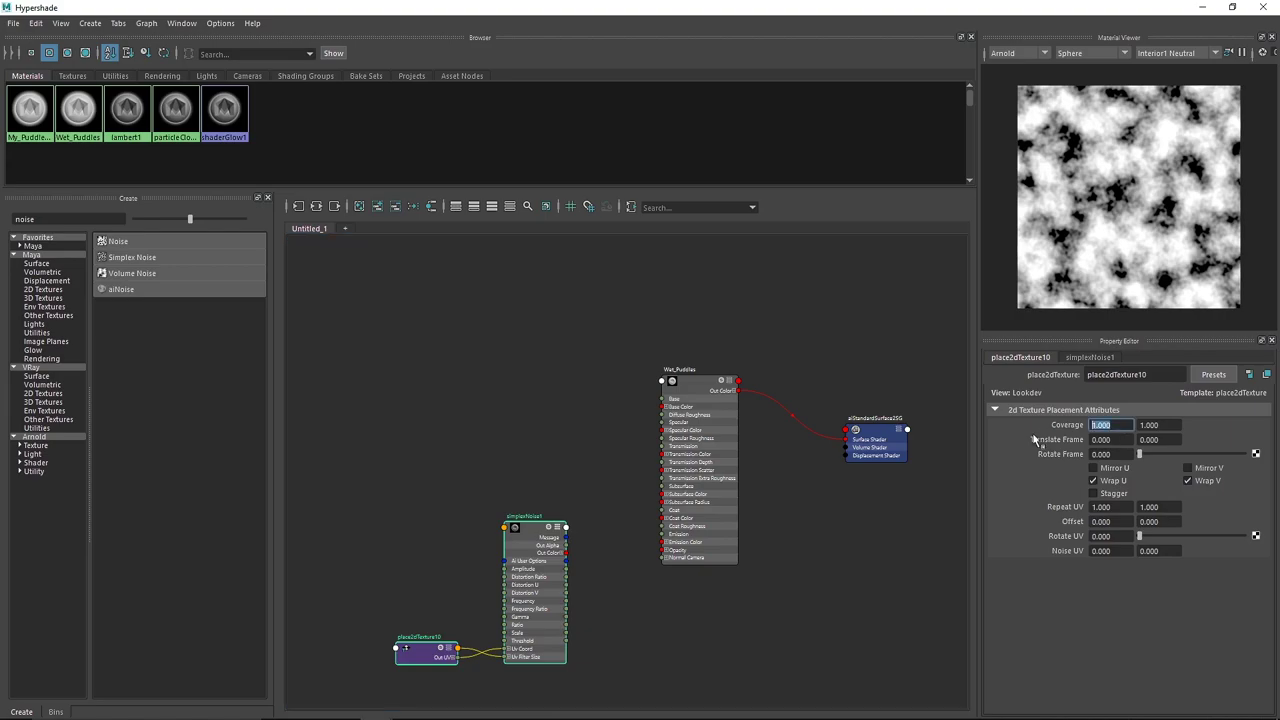
pyautogui.press('Tab')
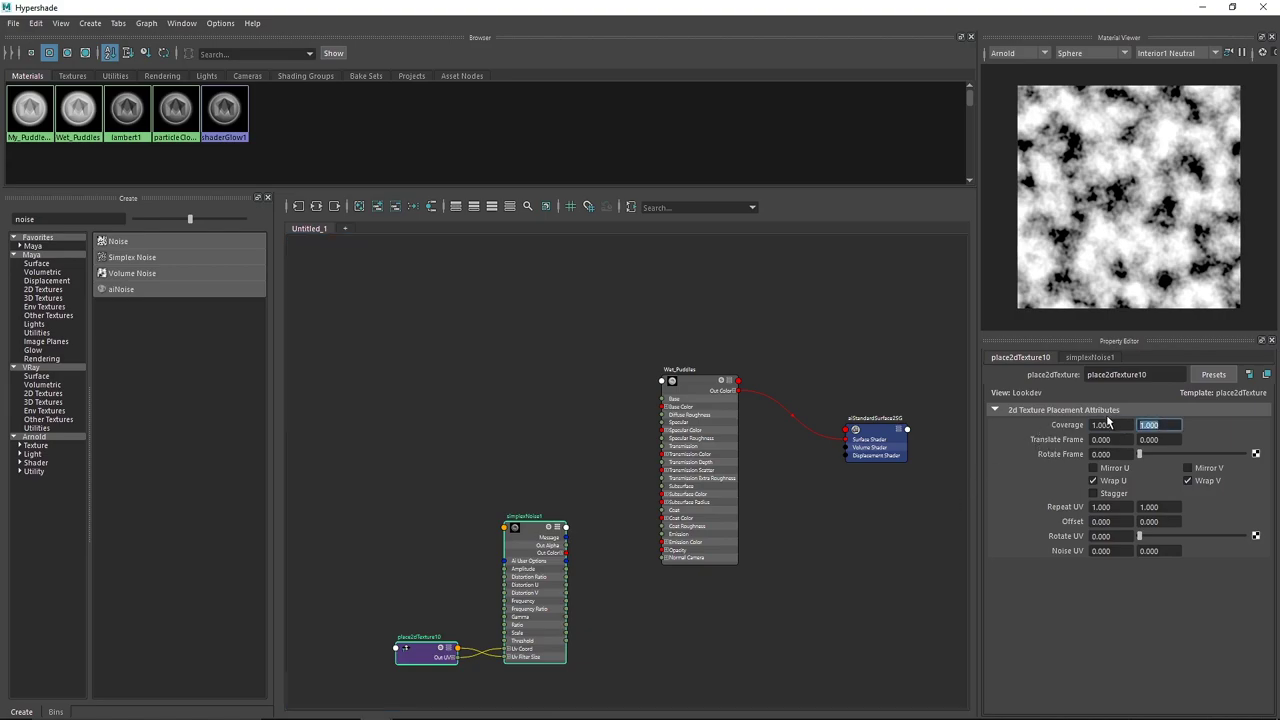
pyautogui.moveTo(292, 416); pyautogui.dragTo(565, 628)
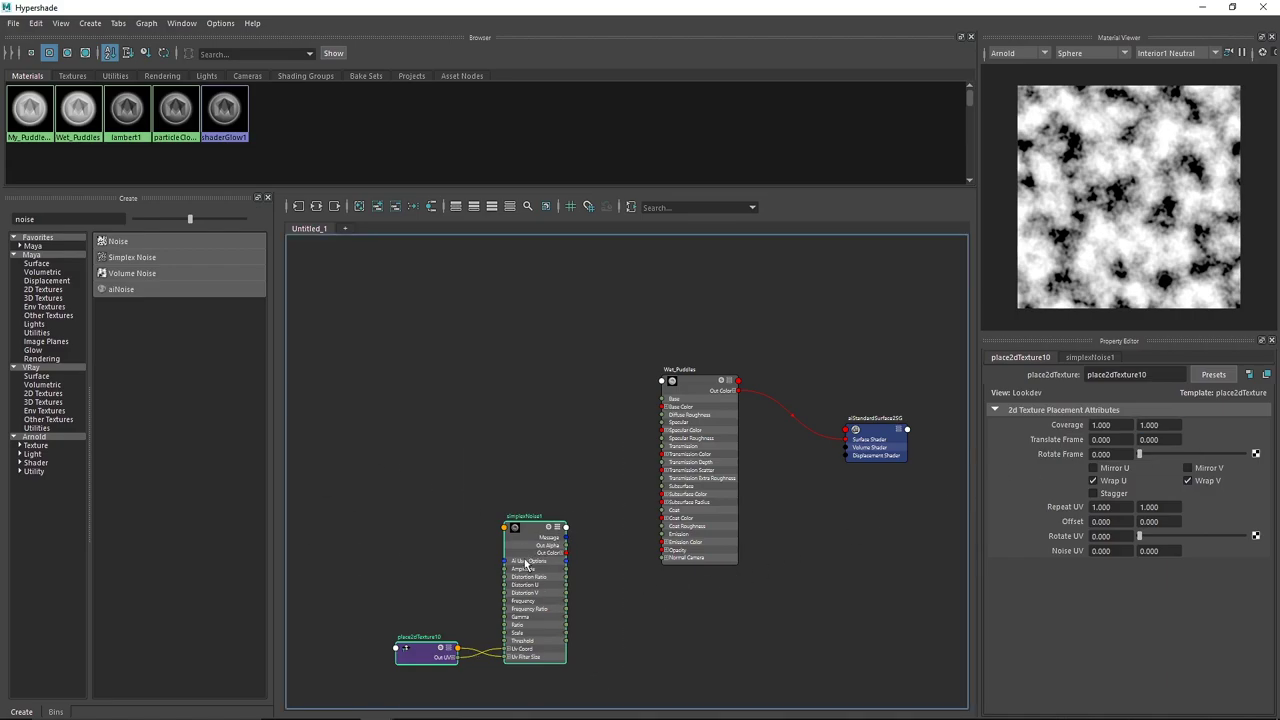
# Shift the Simplex Noise and placement nodes slightly up and left, and set the noise scale to 4
pyautogui.moveTo(528, 564); pyautogui.dragTo(505, 544)
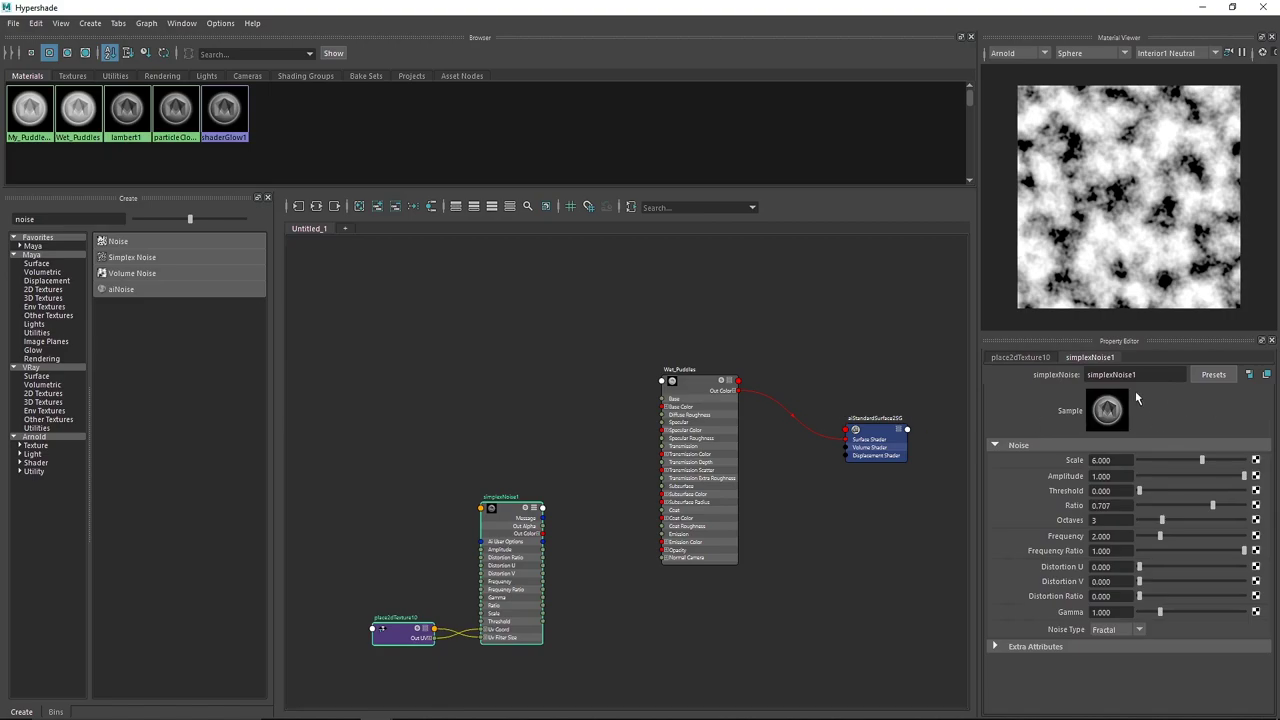
pyautogui.moveTo(1204, 460)
pyautogui.mouseDown()
pyautogui.moveTo(1207, 474)
pyautogui.moveTo(1187, 474)
pyautogui.mouseUp()
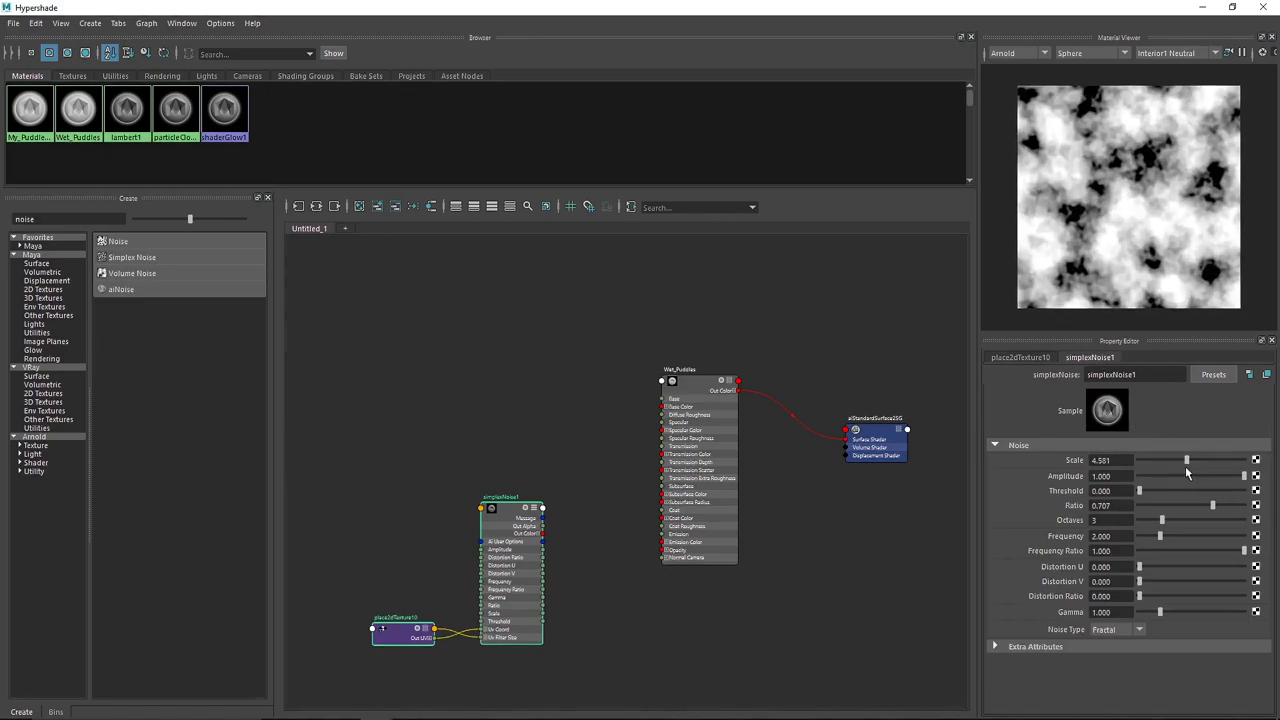
pyautogui.doubleClick(1100, 460)
pyautogui.write('4')
pyautogui.press('Return')
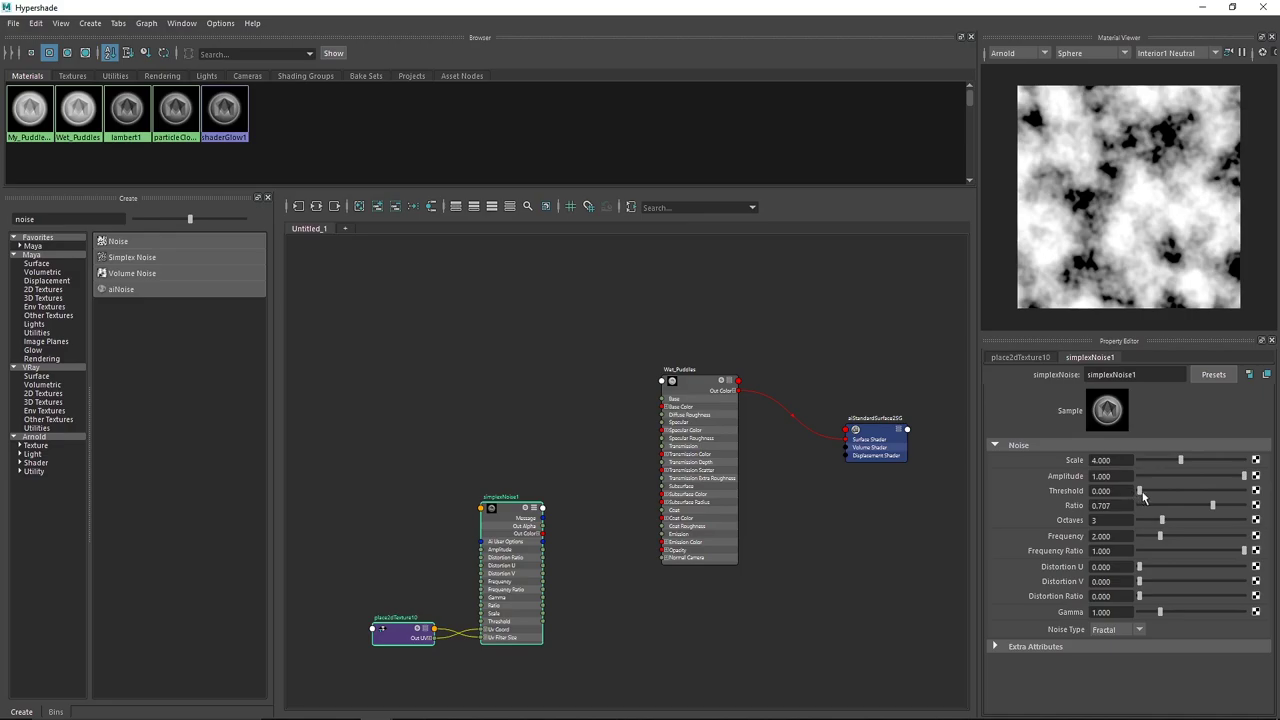
# Sharpen the Simplex Noise contrast by setting its threshold to about 0.44 and its gamma to about 0.065
pyautogui.moveTo(1140, 493); pyautogui.dragTo(1162, 492)
pyautogui.moveTo(1160, 612)
pyautogui.mouseDown()
pyautogui.moveTo(1188, 617)
pyautogui.moveTo(1148, 614)
pyautogui.mouseUp()
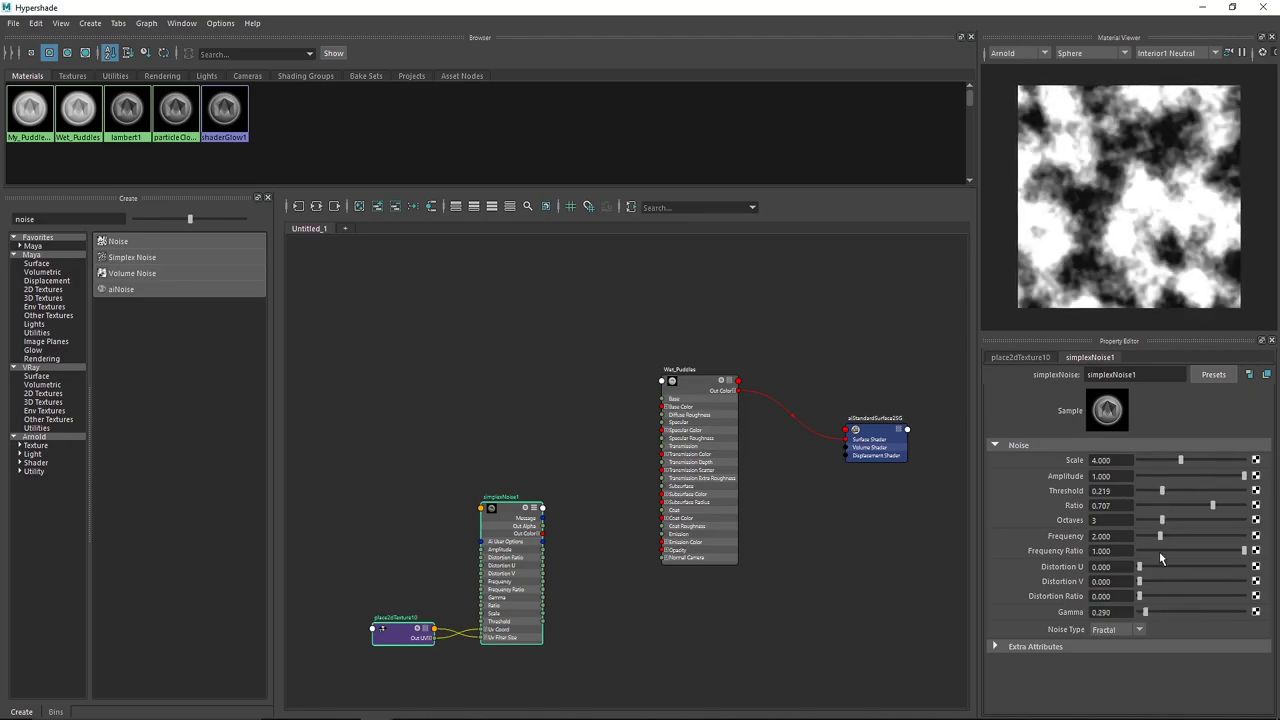
pyautogui.moveTo(1162, 492); pyautogui.dragTo(1186, 497)
pyautogui.moveTo(1146, 614)
pyautogui.mouseDown()
pyautogui.moveTo(1176, 614)
pyautogui.moveTo(1141, 616)
pyautogui.mouseUp()
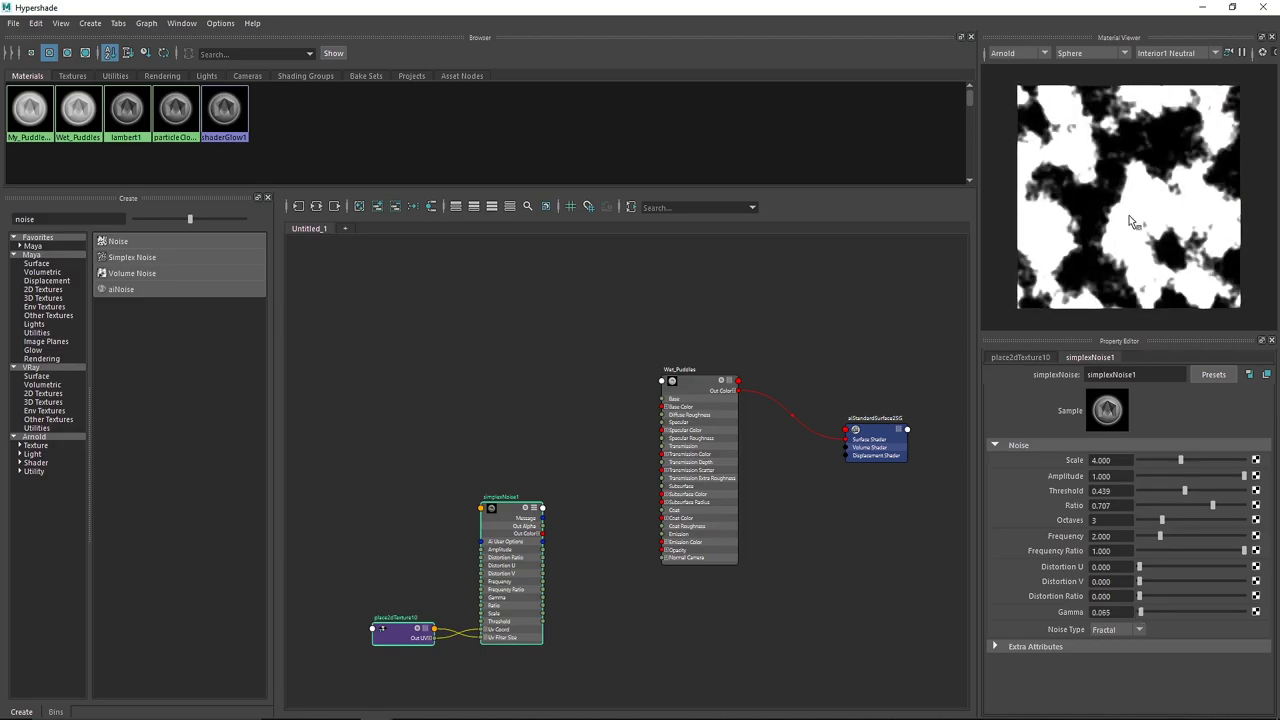
# Raise the Simplex Noise ratio to 1 and octaves to 10, and move the noise and placement nodes slightly down and right
pyautogui.moveTo(1212, 505); pyautogui.dragTo(1270, 517)
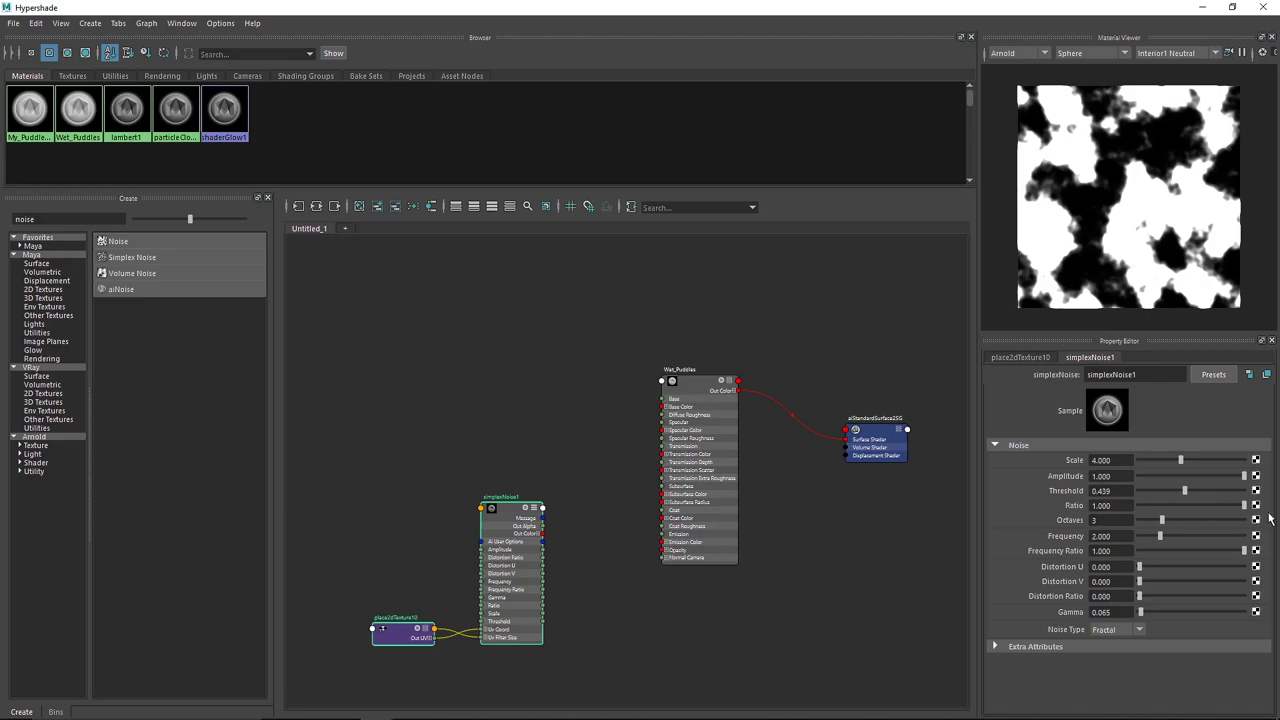
pyautogui.moveTo(1161, 520); pyautogui.dragTo(1278, 520)
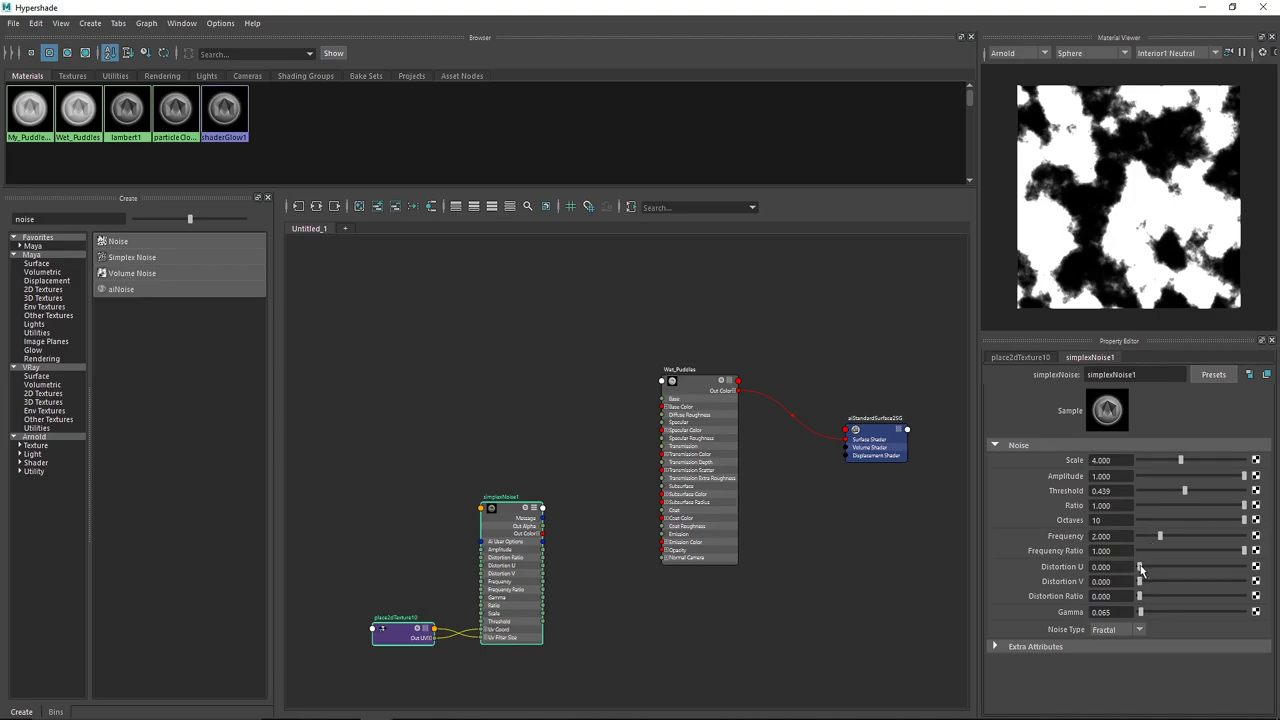
pyautogui.moveTo(1139, 568)
pyautogui.mouseDown()
pyautogui.moveTo(1164, 569)
pyautogui.moveTo(1123, 574)
pyautogui.mouseUp()
pyautogui.moveTo(510, 517); pyautogui.dragTo(569, 554)
# Add a displacement shader to the Wet_Puddles shading group through a File texture, and delete the file texture with its placement node
pyautogui.click(875, 445)
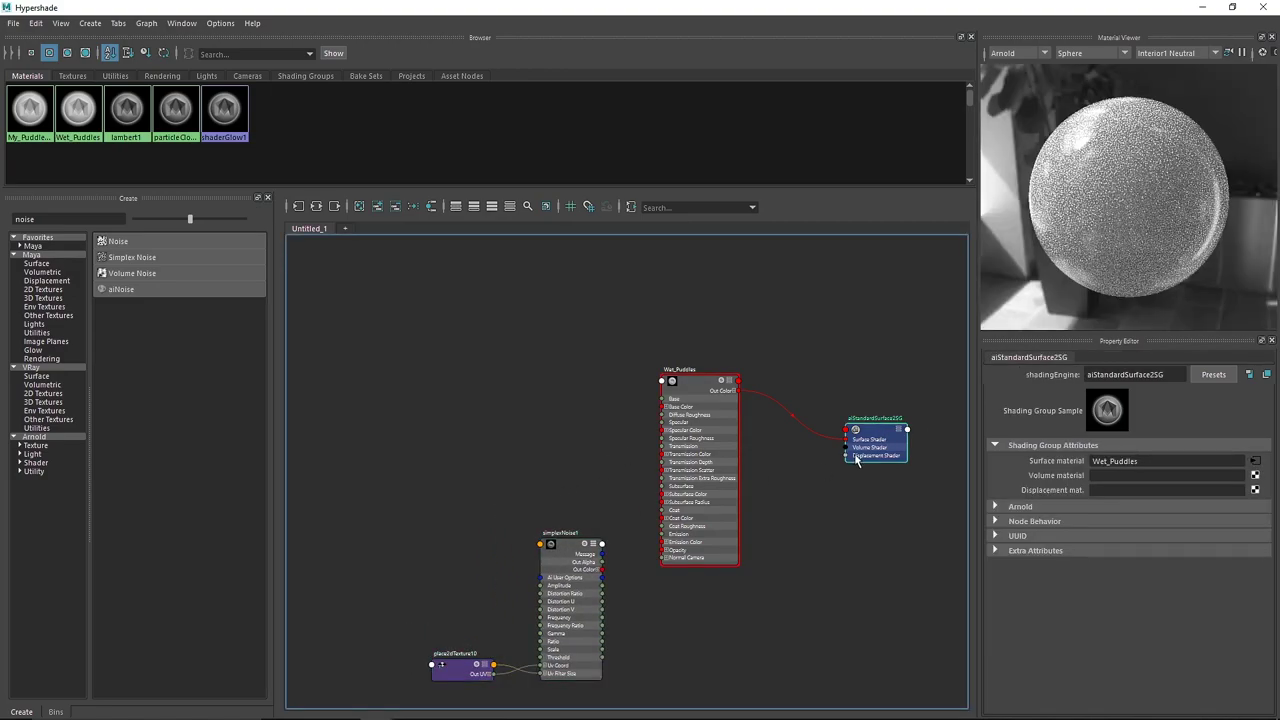
pyautogui.click(1254, 489)
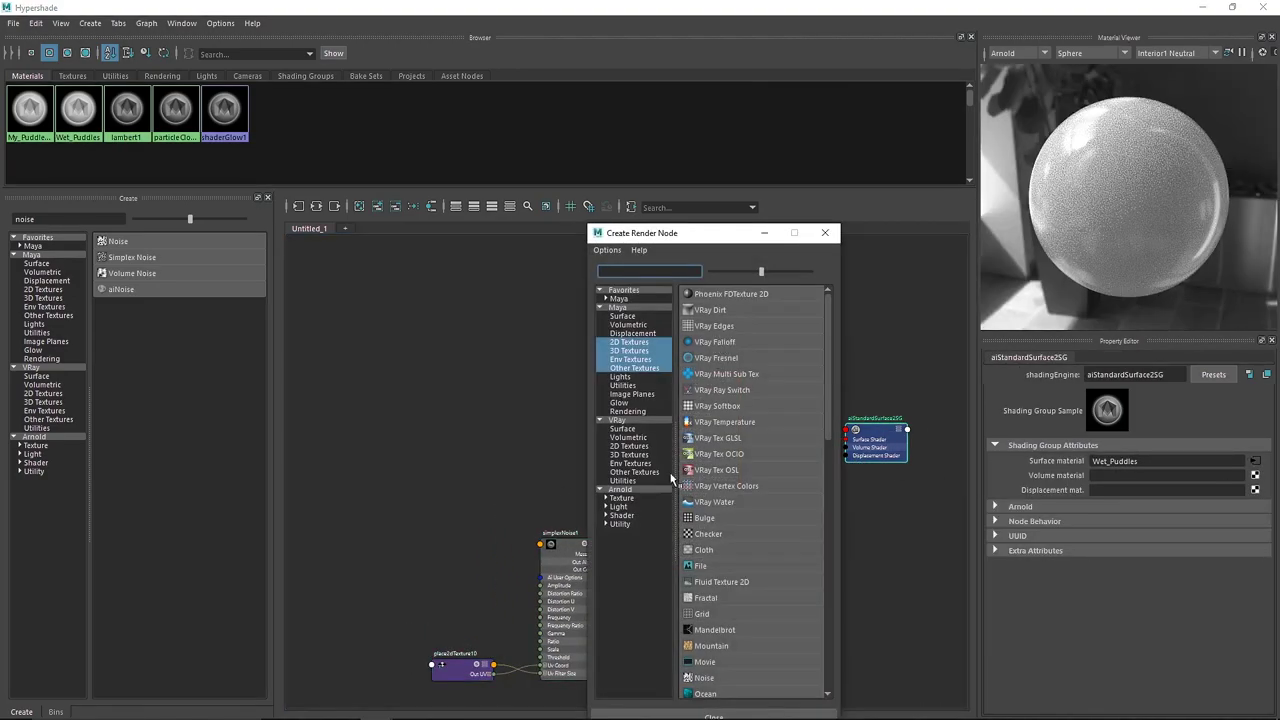
pyautogui.click(708, 566)
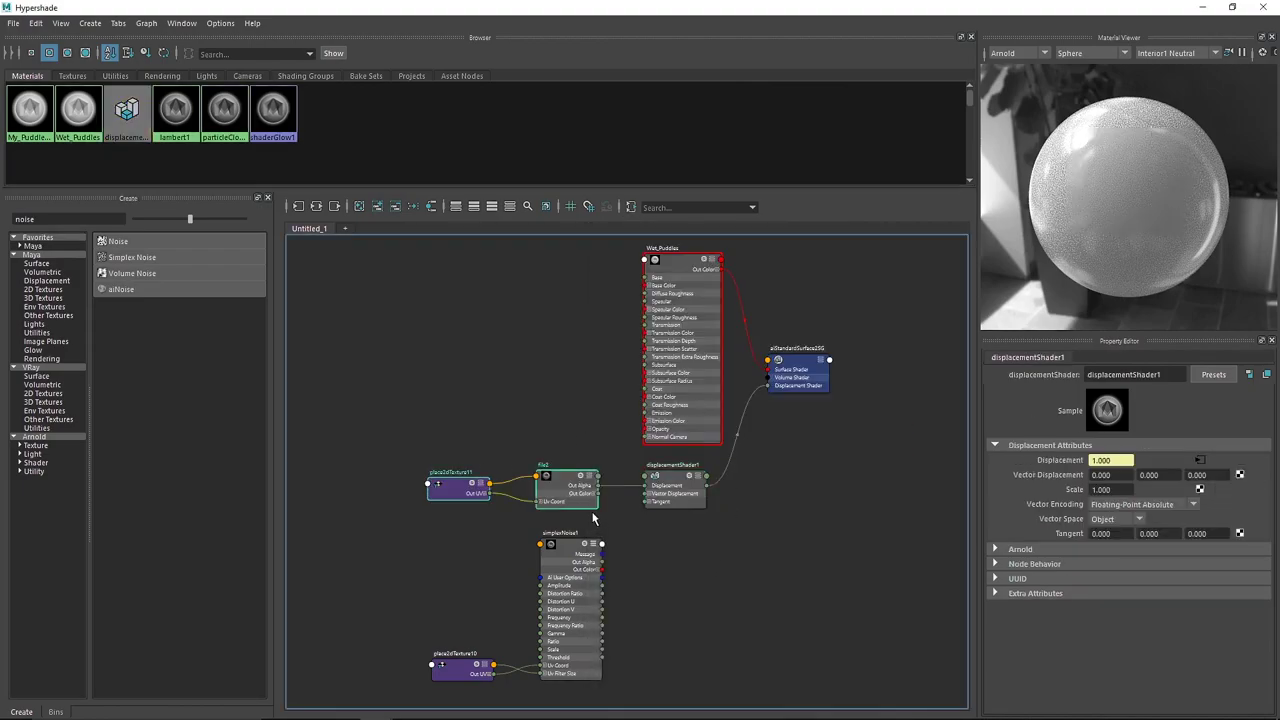
pyautogui.press('Delete')
# Connect the Simplex Noise's Out Alpha to the displacement shader's Displacement and spread the nodes out in the graph
pyautogui.moveTo(450, 510); pyautogui.dragTo(558, 692)
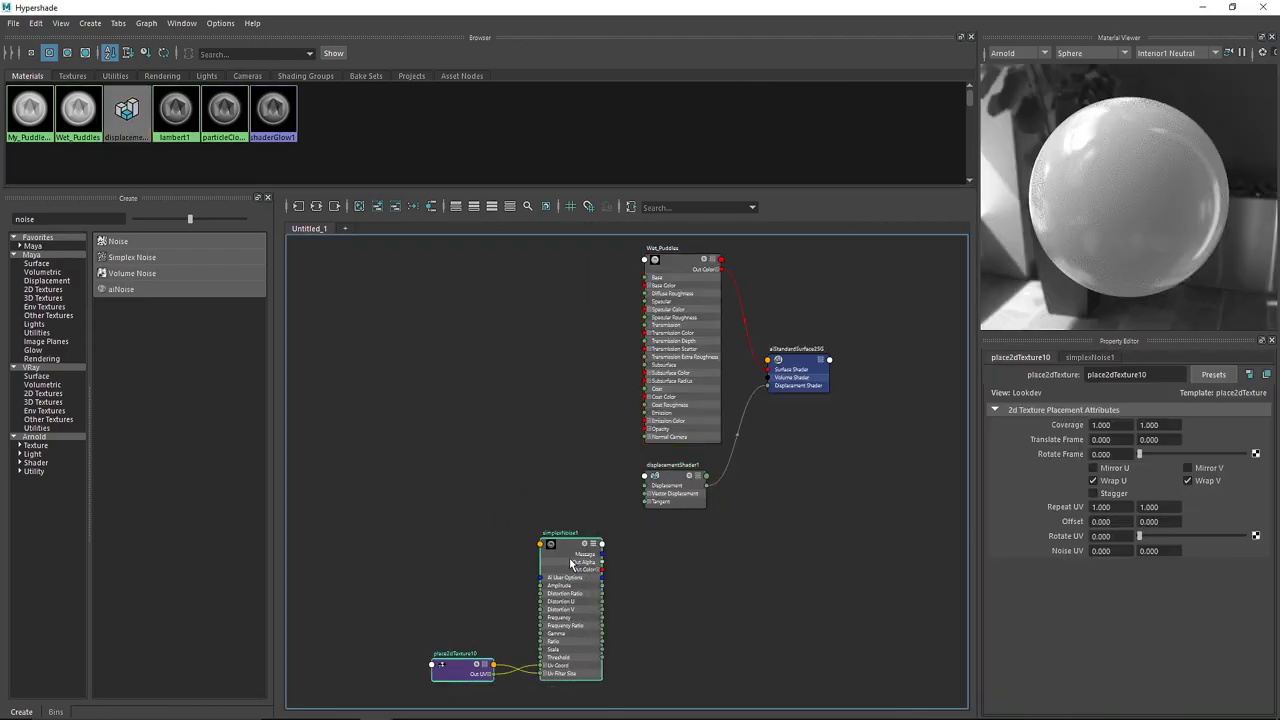
pyautogui.moveTo(565, 560); pyautogui.dragTo(475, 488)
pyautogui.moveTo(800, 372); pyautogui.dragTo(852, 426)
pyautogui.moveTo(675, 480); pyautogui.dragTo(708, 510)
pyautogui.moveTo(490, 481)
pyautogui.mouseDown()
pyautogui.moveTo(500, 497)
pyautogui.moveTo(683, 519)
pyautogui.mouseUp()
pyautogui.moveTo(323, 456); pyautogui.dragTo(480, 640)
pyautogui.moveTo(482, 495); pyautogui.dragTo(590, 522)
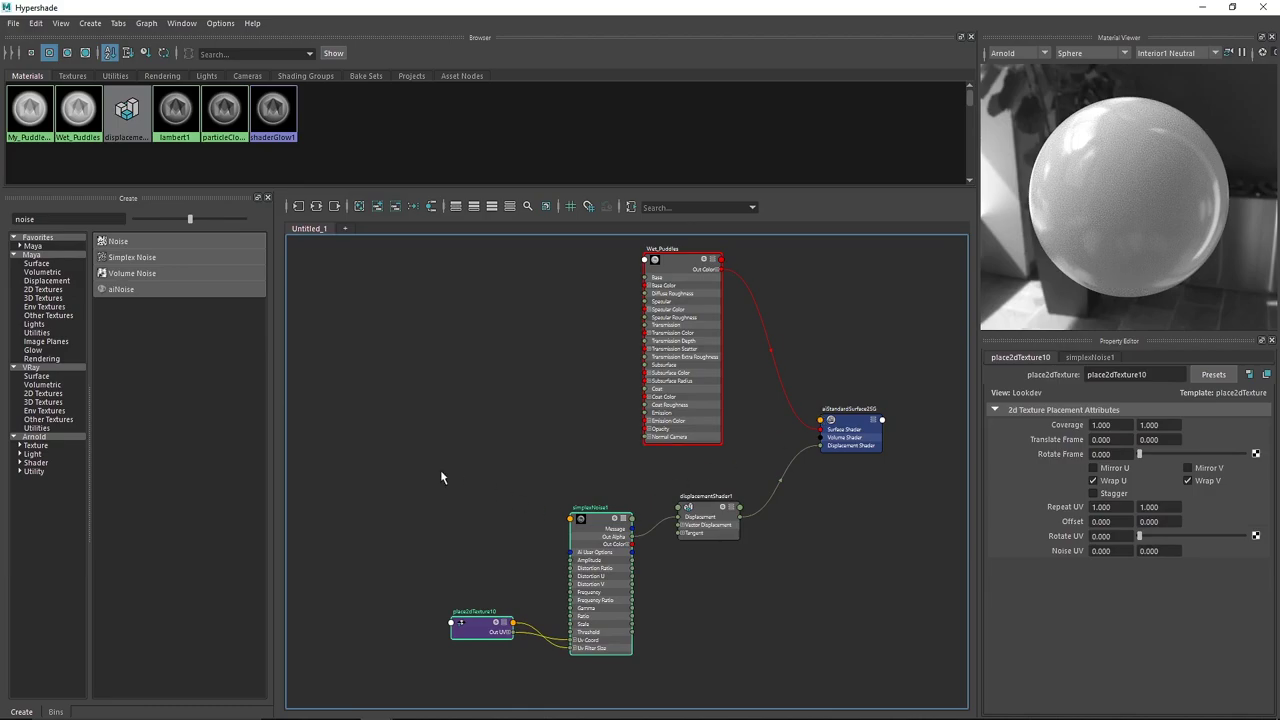
pyautogui.moveTo(591, 517); pyautogui.dragTo(482, 482)
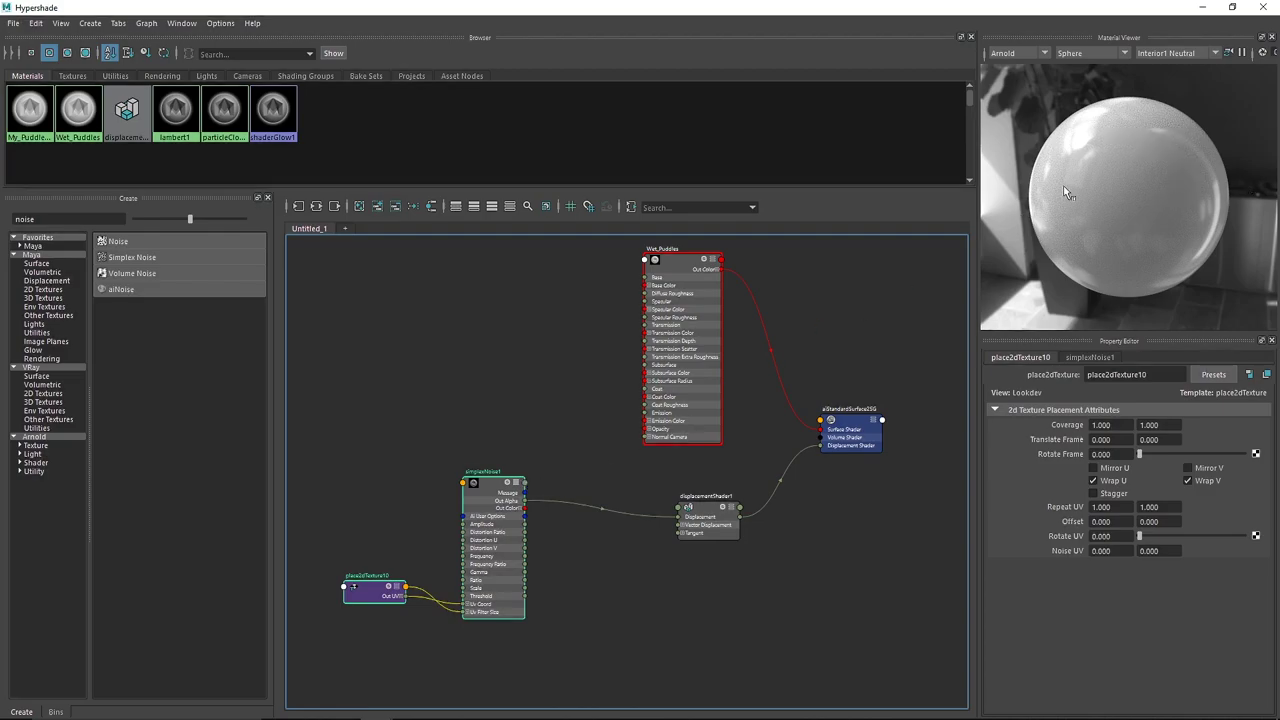
# Set the Wet_Puddles metalness to 0.8 and connect the Simplex Noise's Out Alpha to its Specular Roughness
pyautogui.click(684, 260)
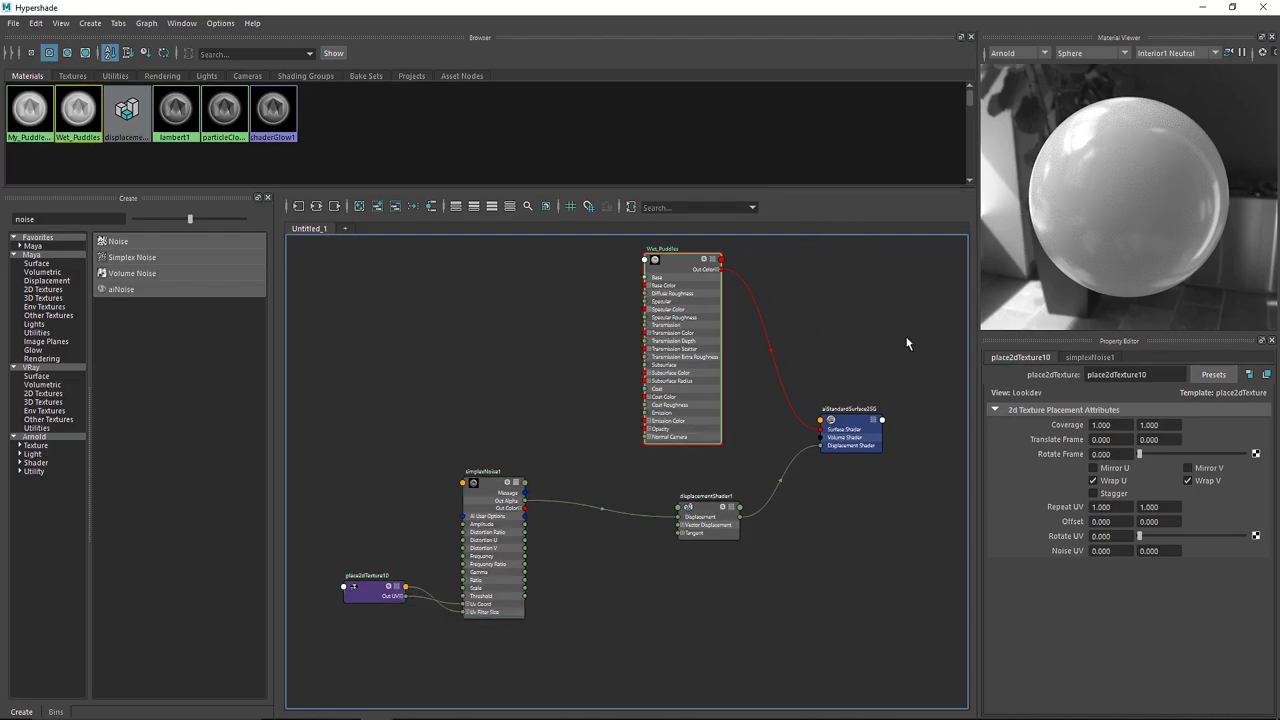
pyautogui.moveTo(1126, 526); pyautogui.dragTo(1031, 500)
pyautogui.write('0.8')
pyautogui.press('Return')
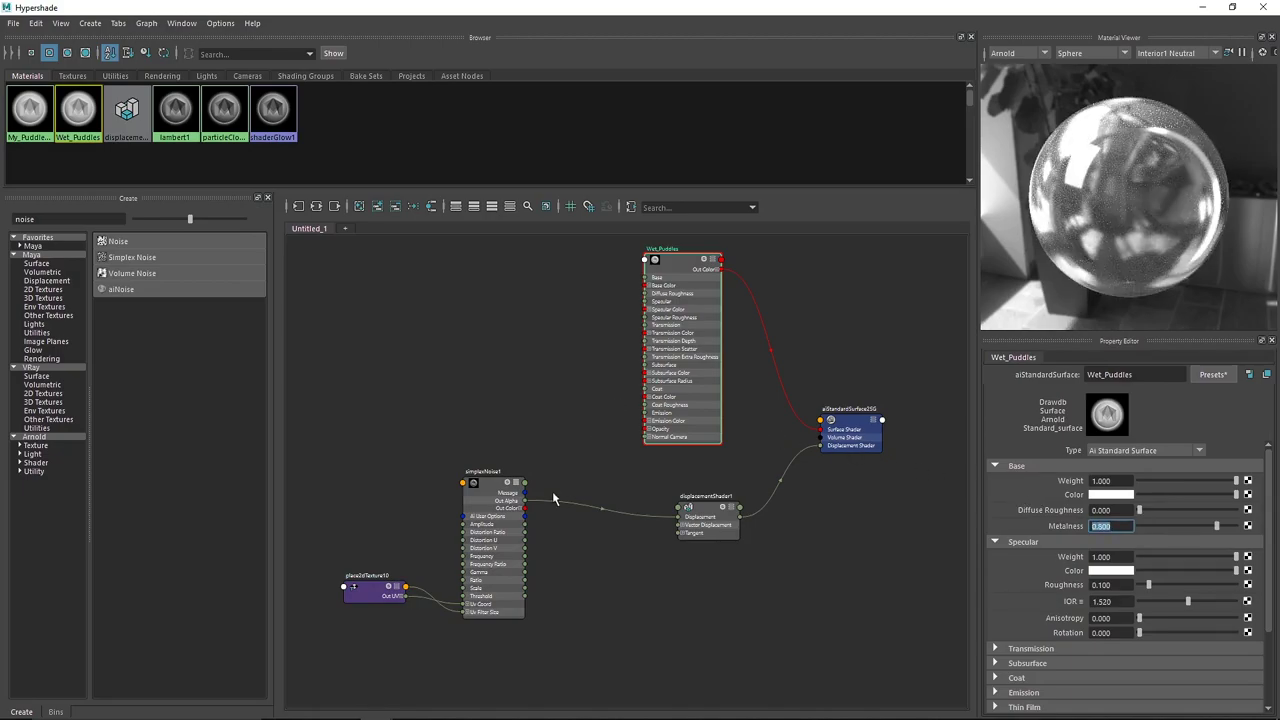
pyautogui.moveTo(524, 506); pyautogui.dragTo(645, 317)
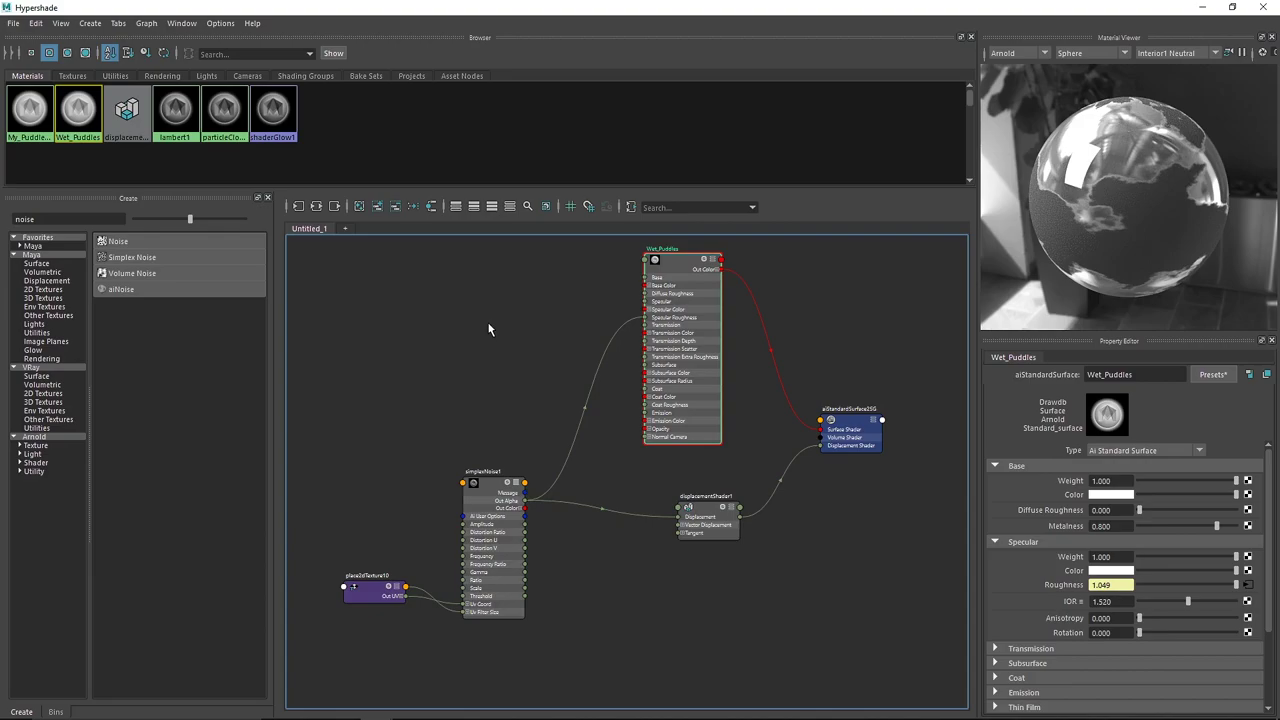
# Check the displacement shader and Simplex Noise settings, clear the node search and browse the list of Arnold nodes
pyautogui.keyDown('alt'); pyautogui.moveTo(492, 324); pyautogui.dragTo(511, 371, button='middle'); pyautogui.keyUp('alt')
pyautogui.click(745, 530)
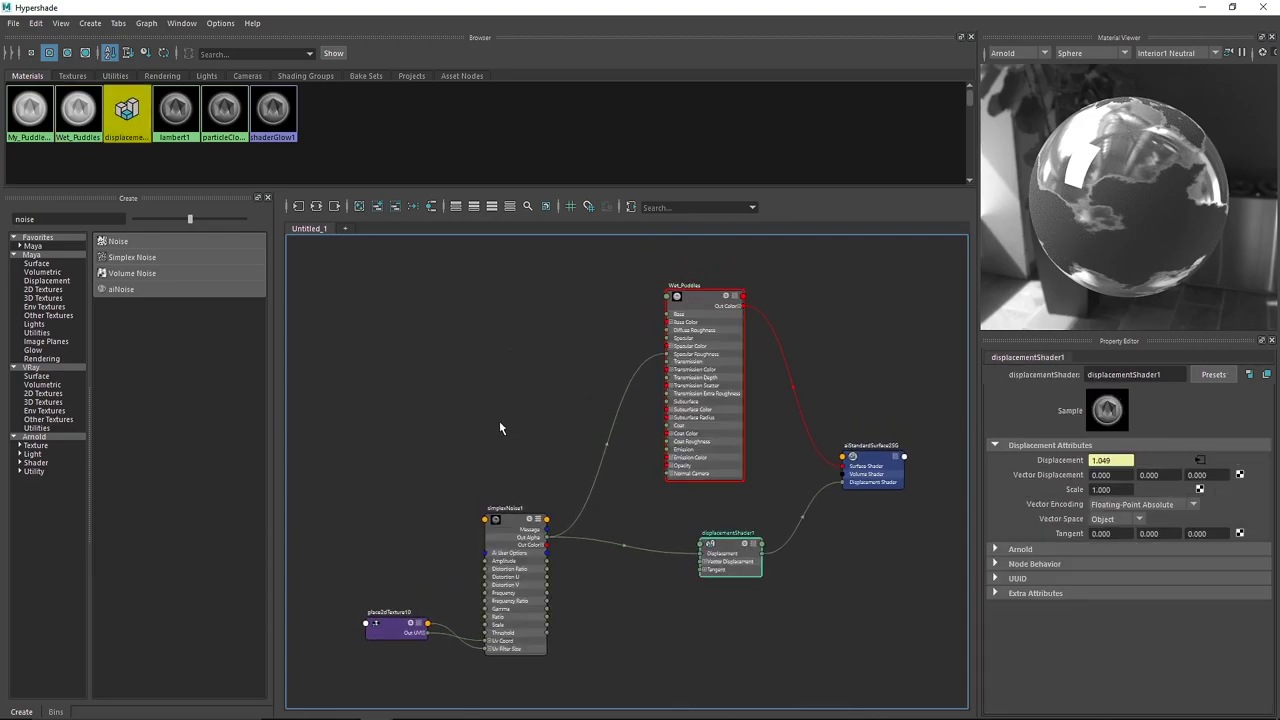
pyautogui.click(508, 512)
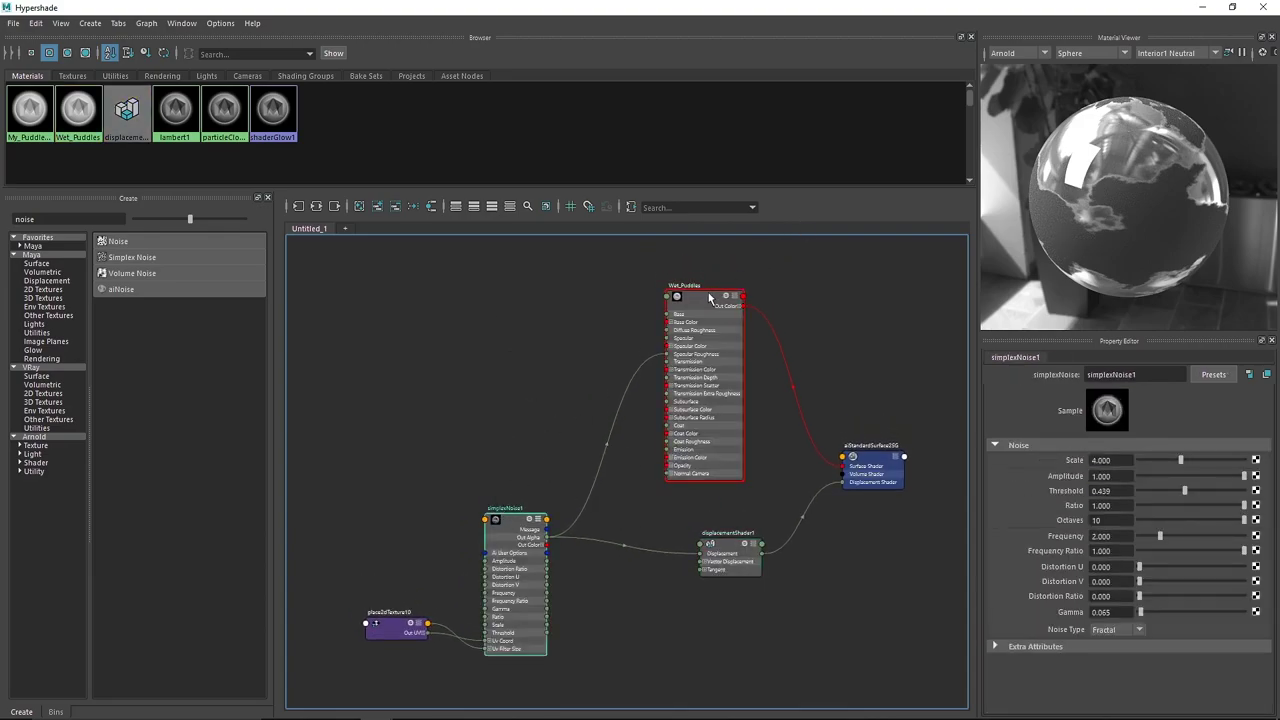
pyautogui.keyDown('alt'); pyautogui.moveTo(481, 306); pyautogui.dragTo(492, 357, button='middle'); pyautogui.keyUp('alt')
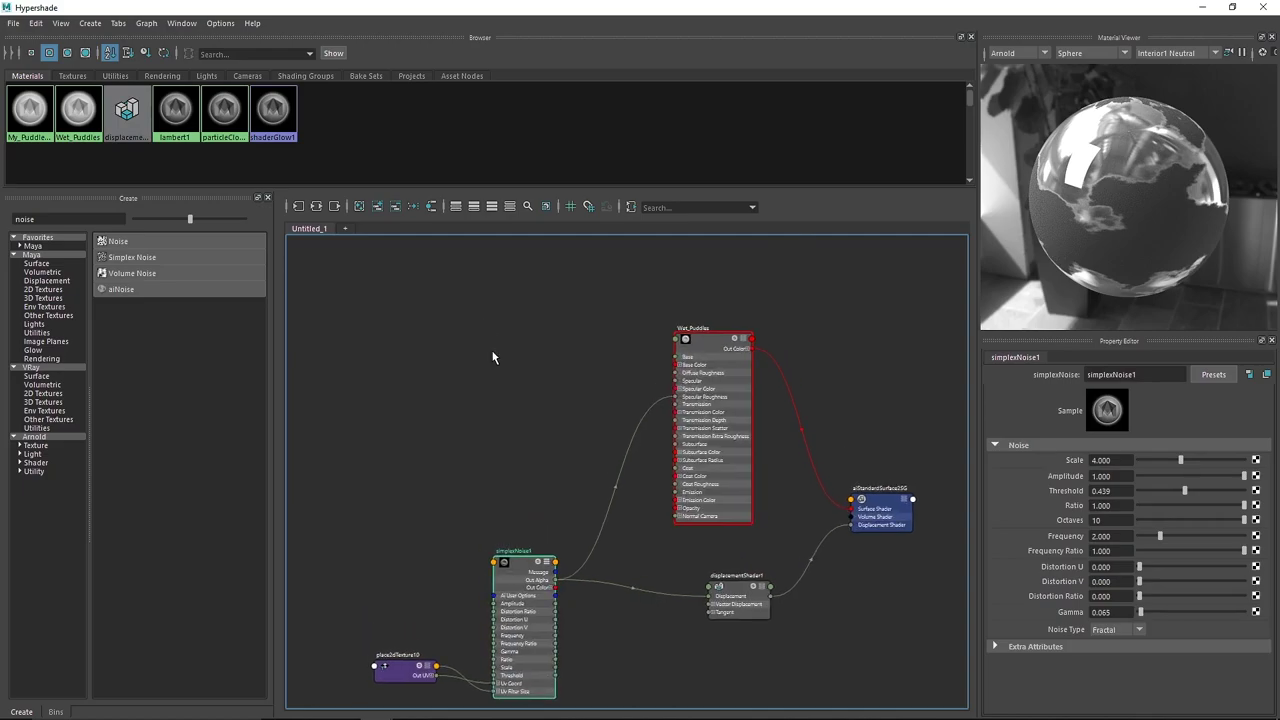
pyautogui.click(58, 219)
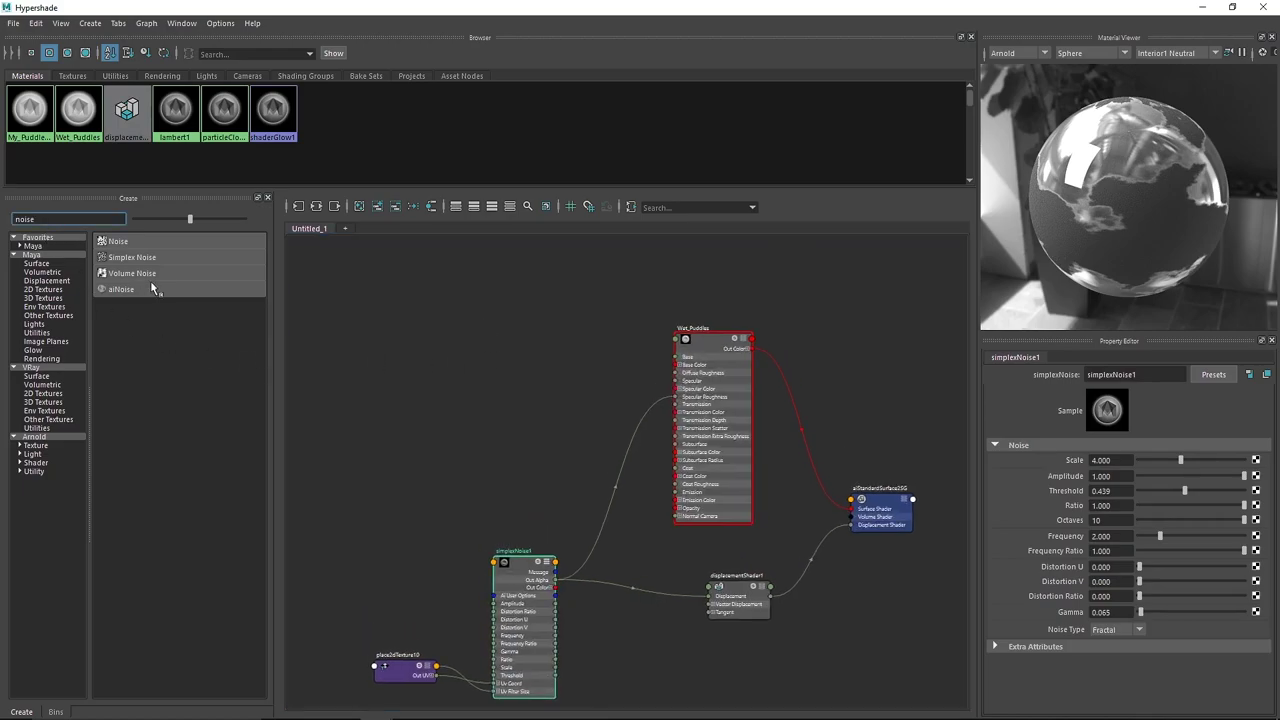
pyautogui.press('BackSpace')
pyautogui.press('BackSpace')
pyautogui.press('BackSpace')
pyautogui.press('BackSpace')
pyautogui.press('BackSpace')
pyautogui.click(55, 438)
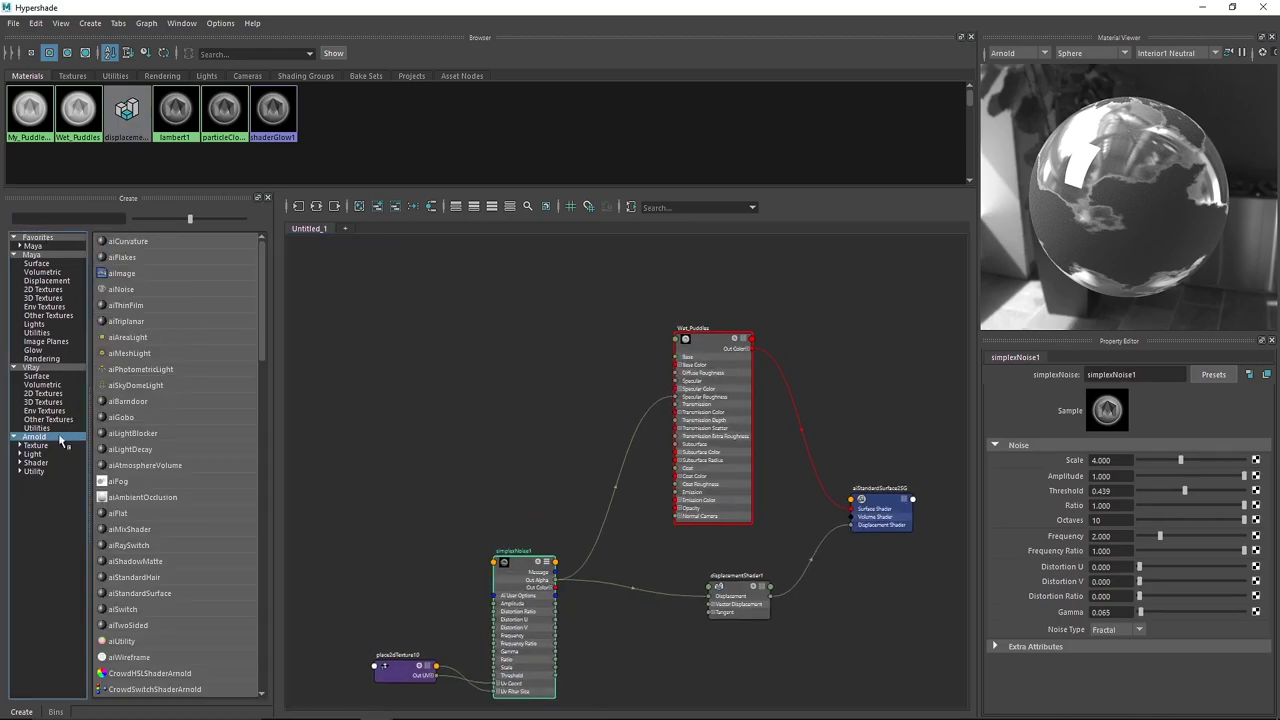
pyautogui.scroll(-4, 190, 457)
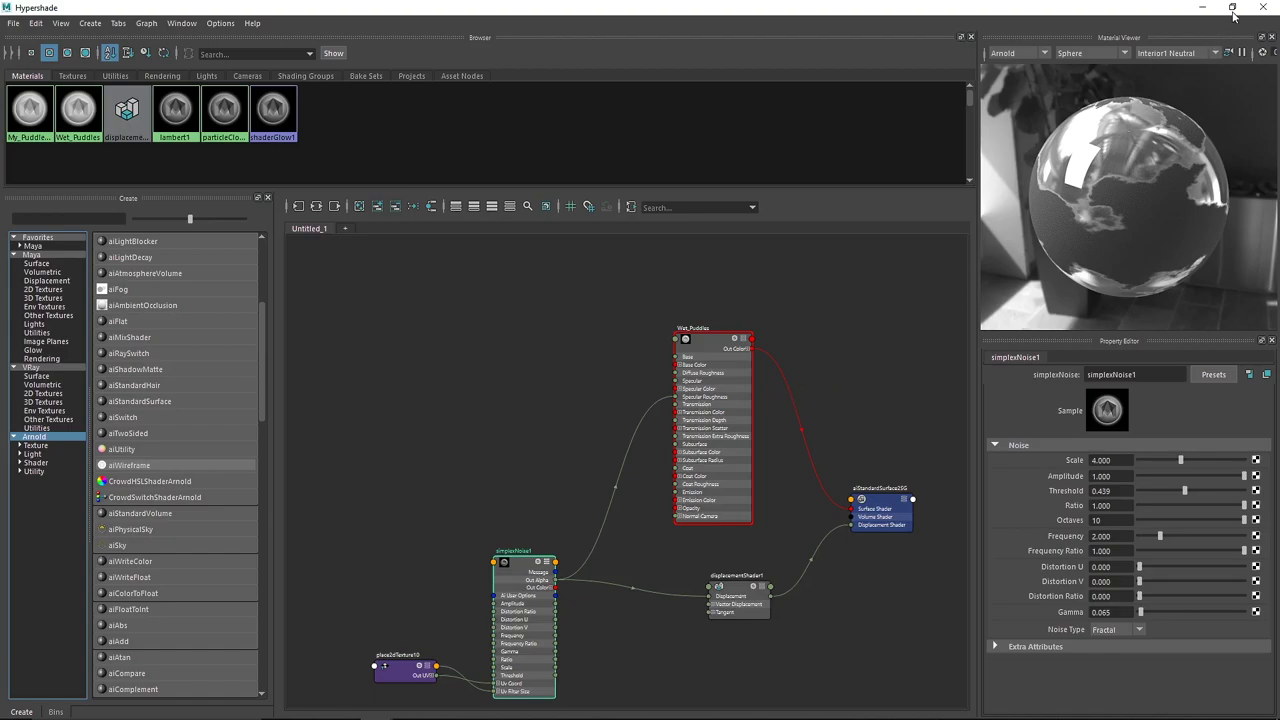
# Close the Hypershade, select the ground plane and start a render of the perspective view in Arnold RenderView
pyautogui.click(1265, 7)
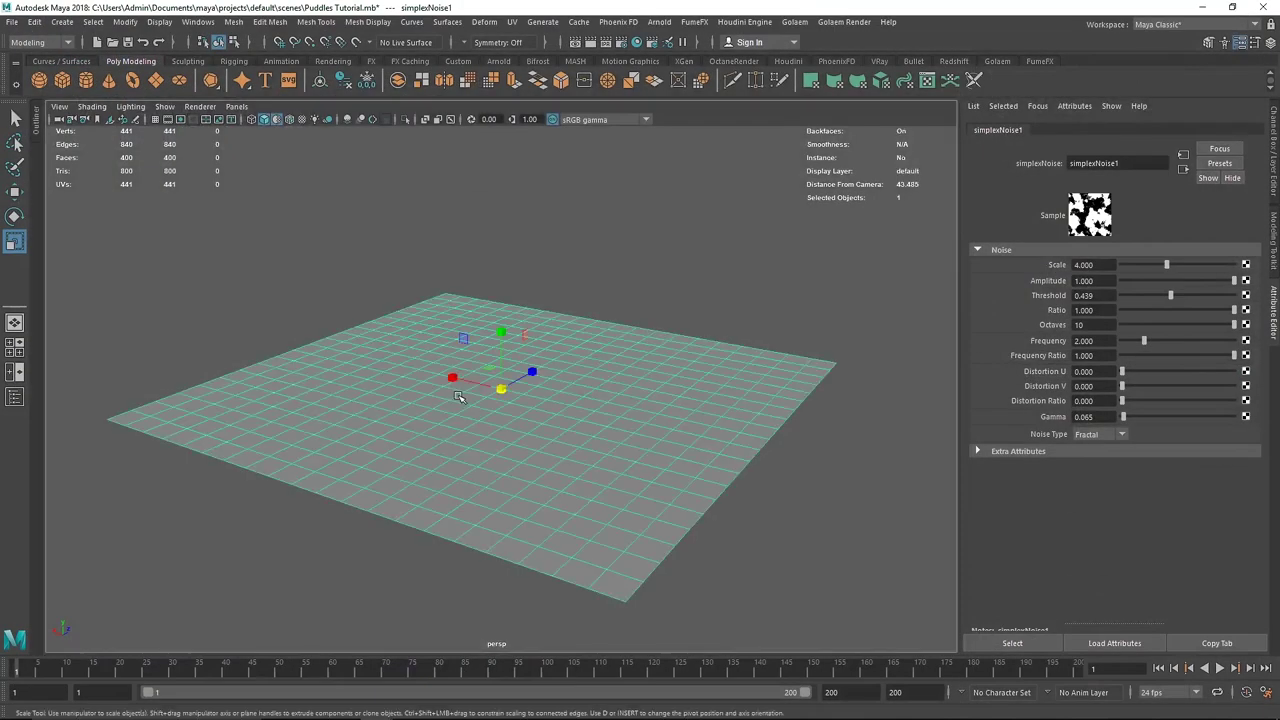
pyautogui.click(463, 385)
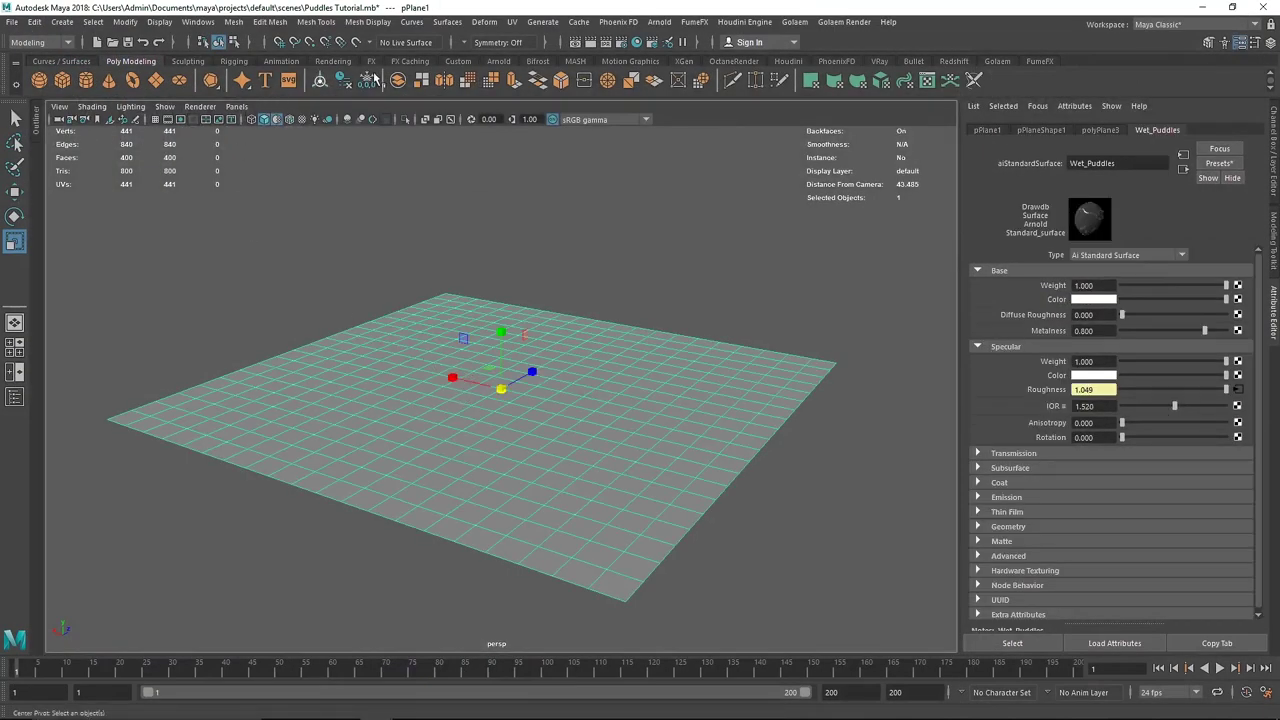
pyautogui.click(497, 61)
pyautogui.click(474, 80)
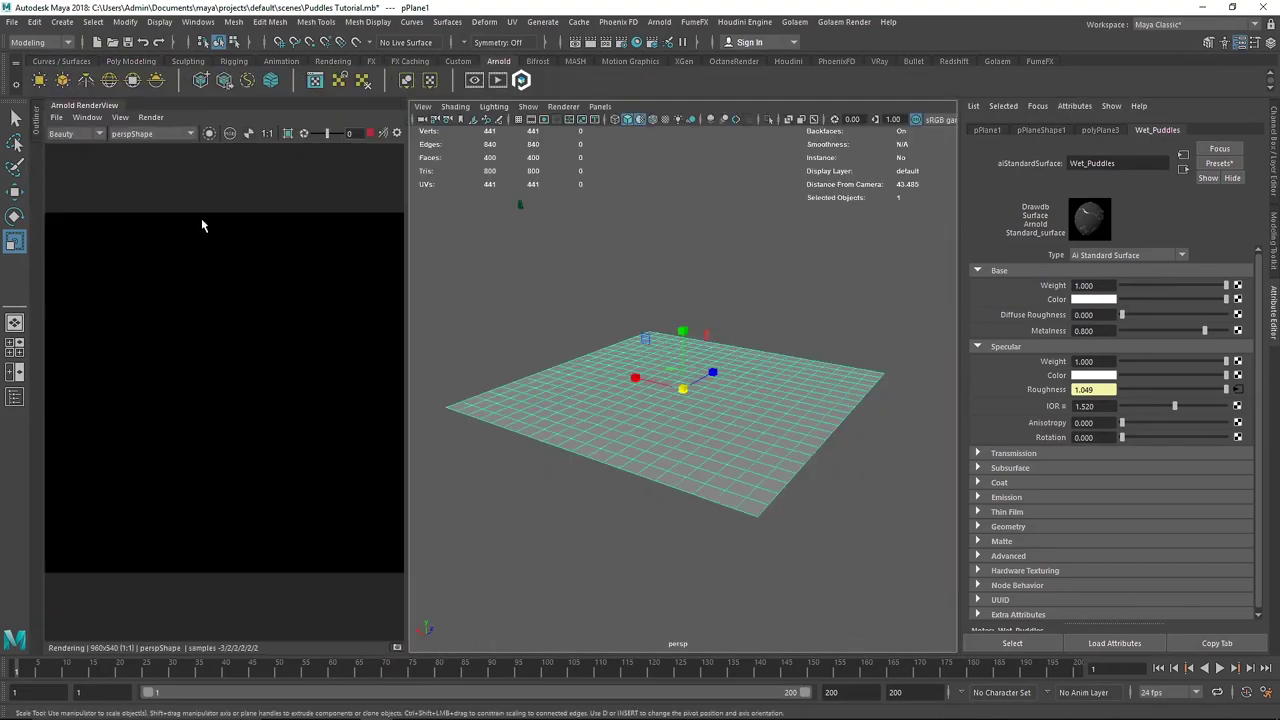
# Lower the Arnold RenderView test resolution to 480x270
pyautogui.click(148, 117)
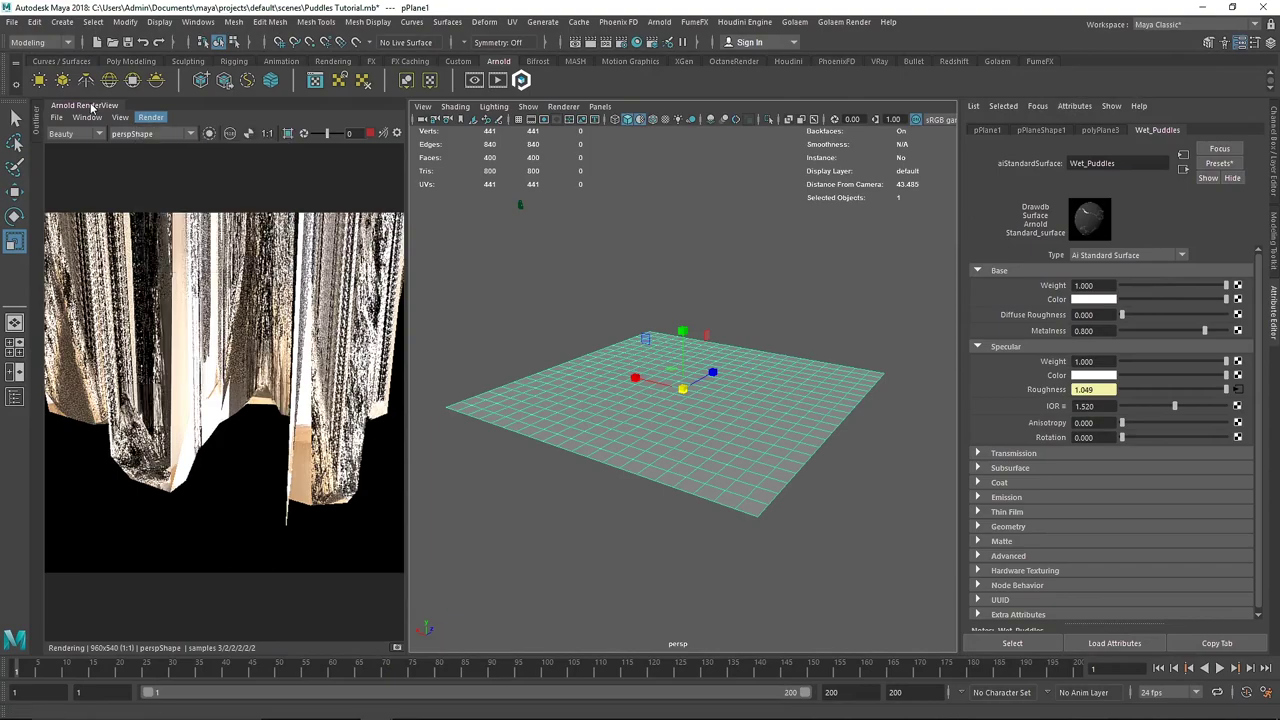
pyautogui.click(120, 117)
pyautogui.moveTo(203, 247)
pyautogui.click(258, 271)
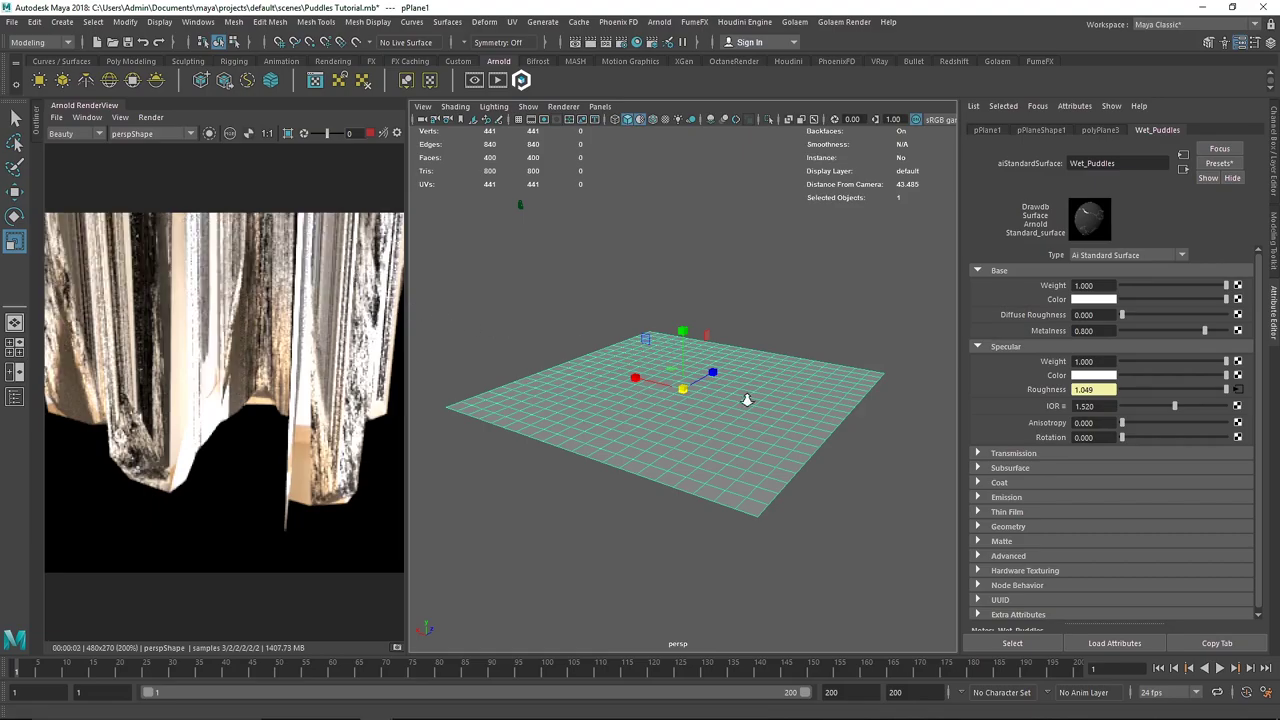
# Reframe the plane for the render and expand the Arnold subdivision and displacement attributes of its shape
pyautogui.keyDown('alt'); pyautogui.moveTo(754, 404); pyautogui.dragTo(688, 366, button='right'); pyautogui.keyUp('alt')
pyautogui.keyDown('alt'); pyautogui.moveTo(688, 366); pyautogui.dragTo(655, 469, button='middle'); pyautogui.keyUp('alt')
pyautogui.keyDown('alt'); pyautogui.moveTo(655, 469); pyautogui.dragTo(650, 518); pyautogui.keyUp('alt')
pyautogui.scroll(3, 650, 518)
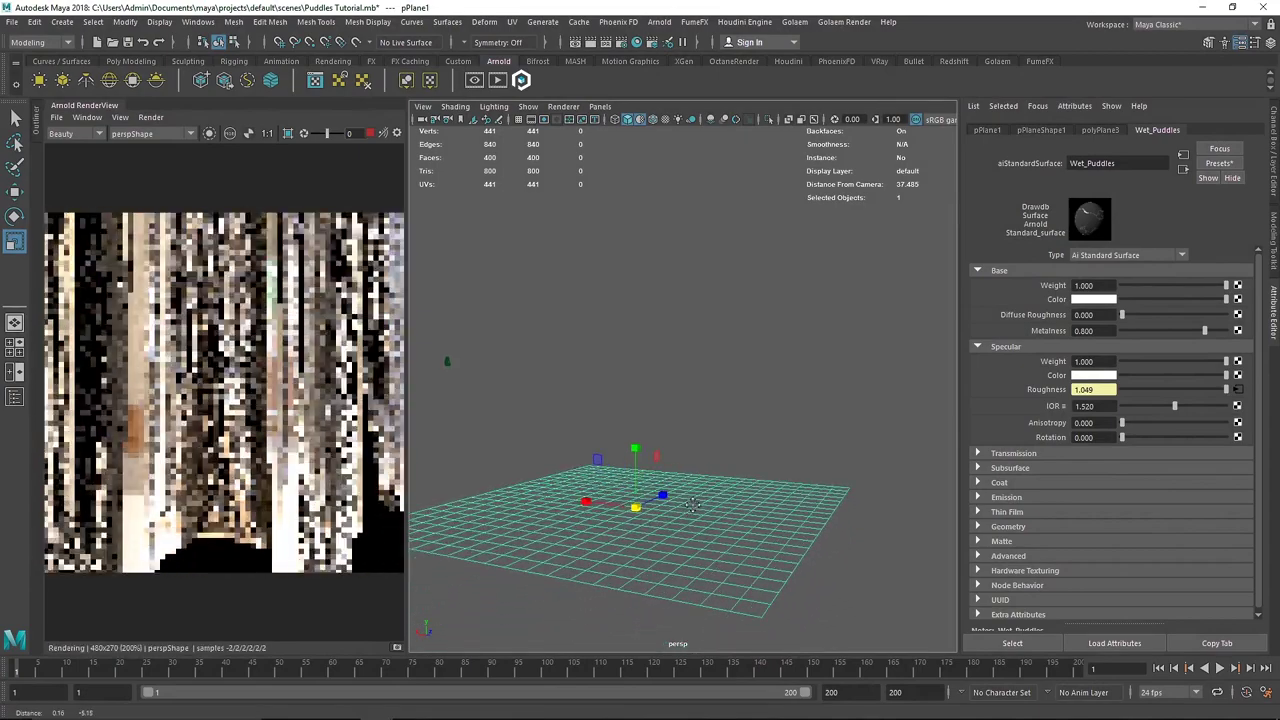
pyautogui.click(1042, 130)
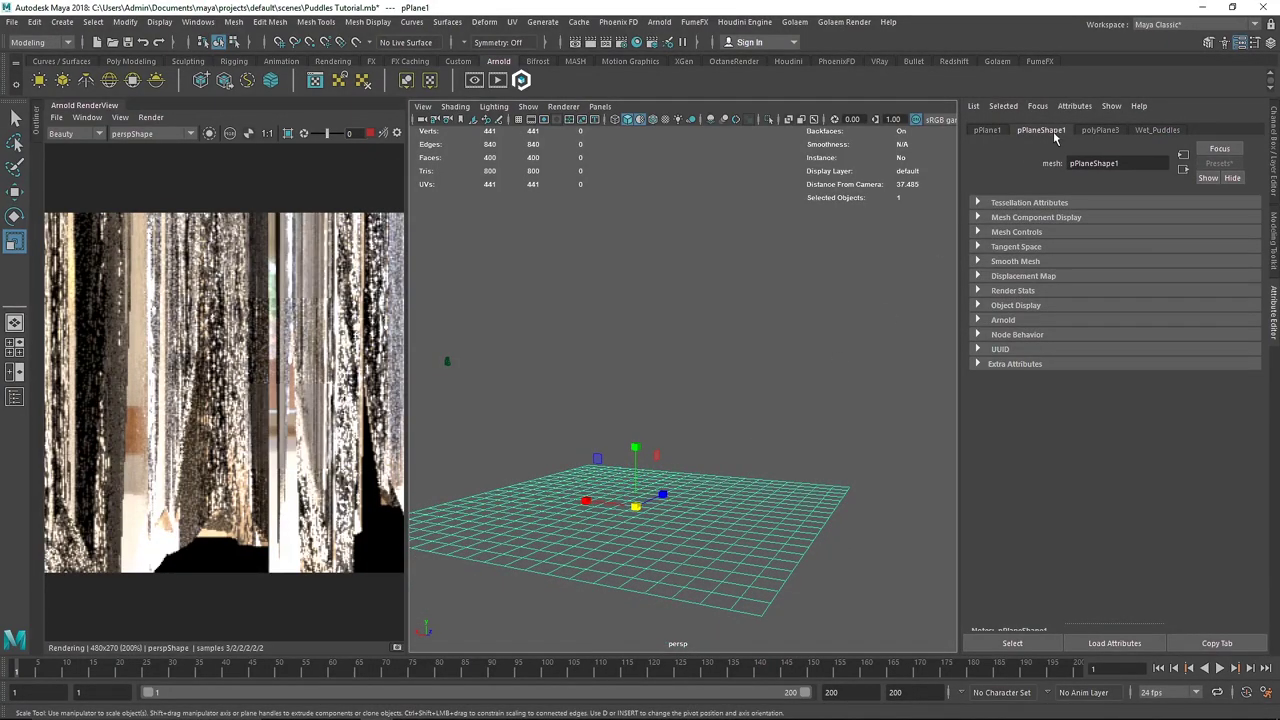
pyautogui.click(1030, 321)
pyautogui.scroll(-3, 1038, 376)
pyautogui.click(1075, 563)
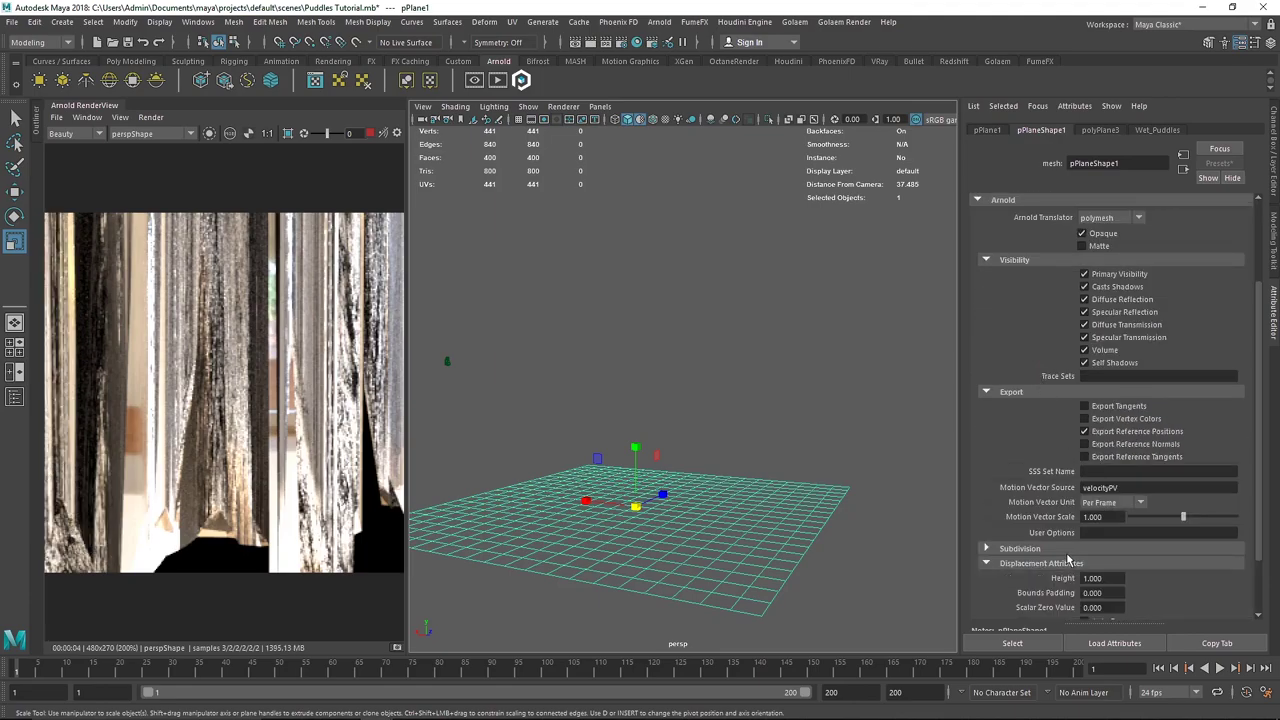
pyautogui.click(1020, 548)
pyautogui.scroll(-5, 1018, 390)
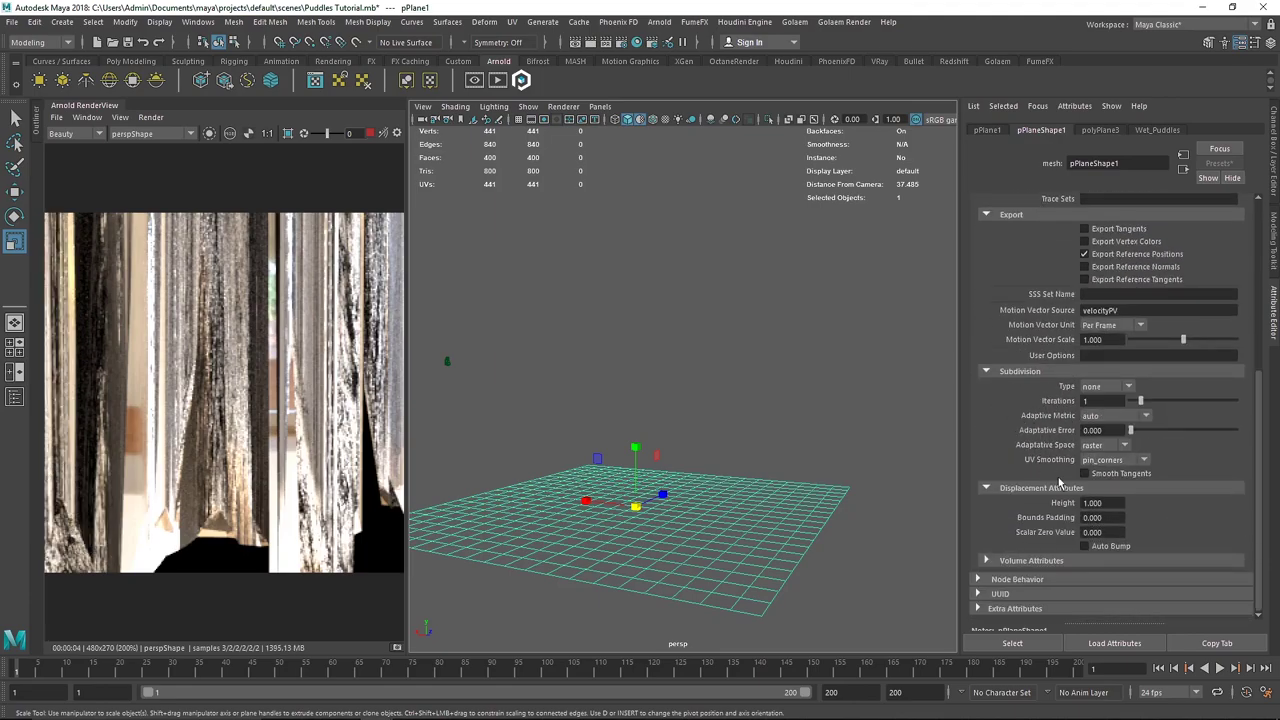
# Try a displacement height of 0.1 on the plane, lower it to 0.01, and update the Arnold render
pyautogui.click(1095, 502)
pyautogui.write('.1')
pyautogui.press('Return')
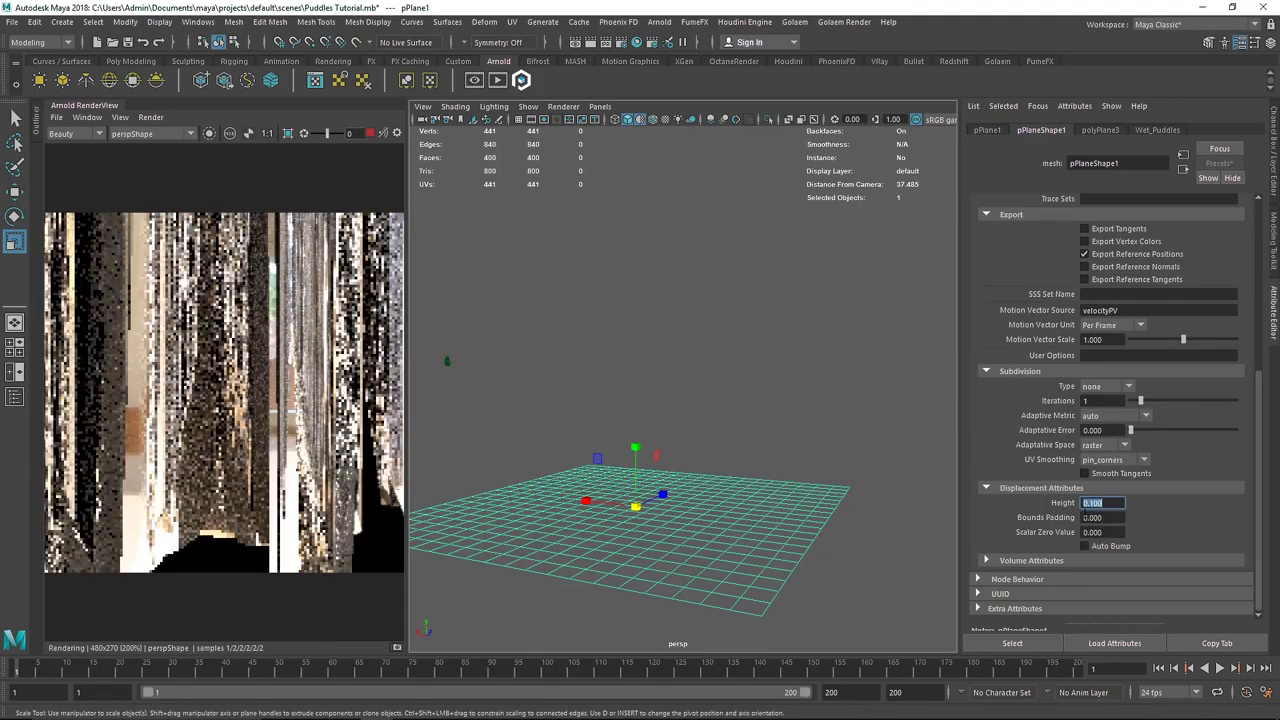
pyautogui.write('.01')
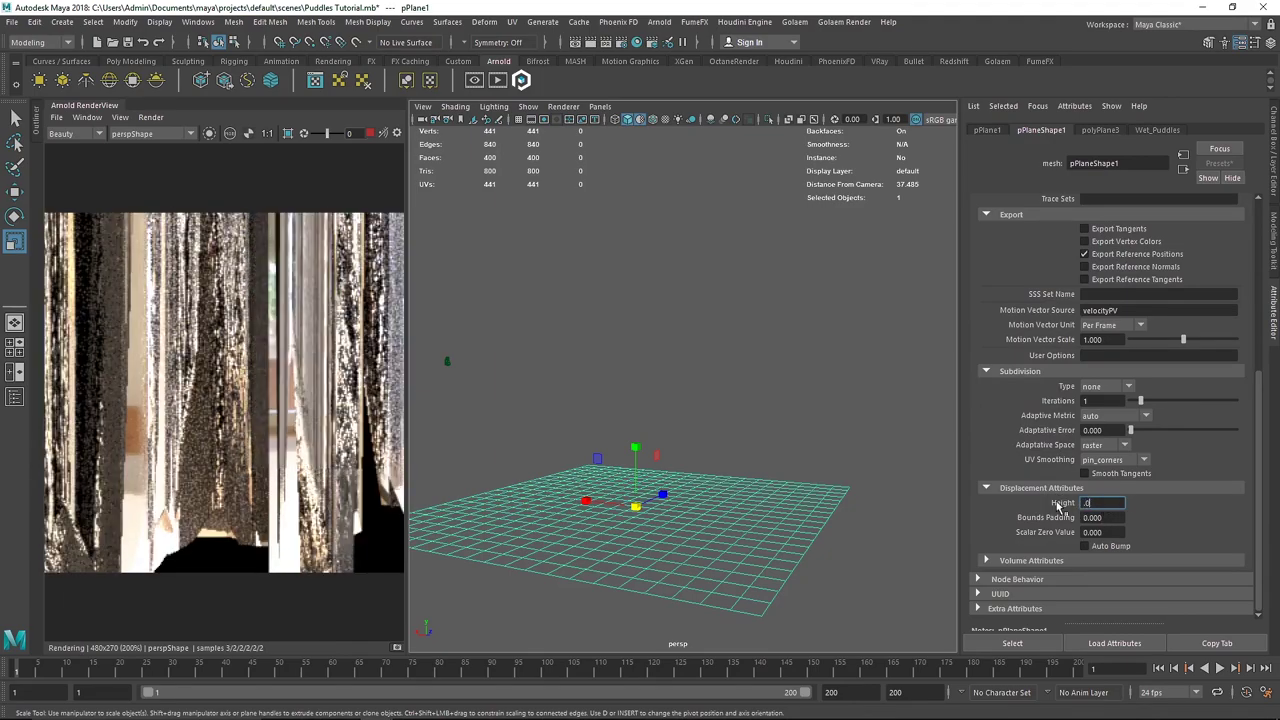
pyautogui.press('Return')
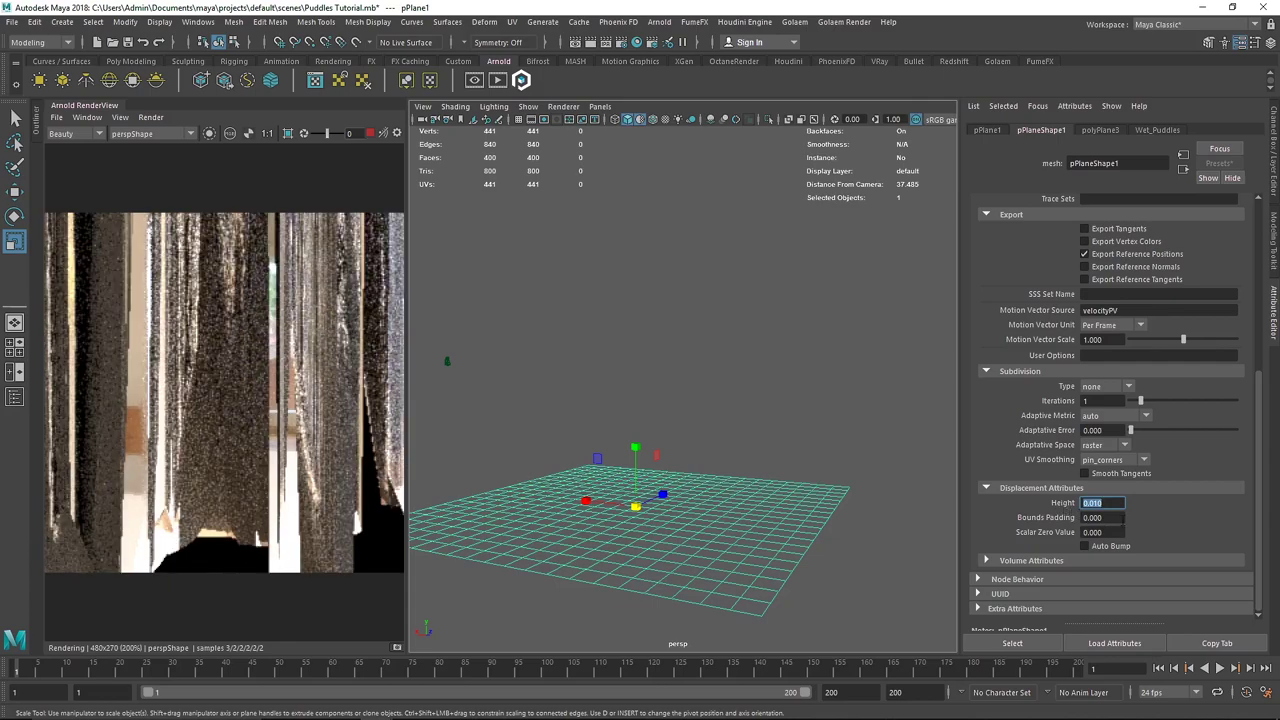
pyautogui.click(151, 117)
pyautogui.click(181, 216)
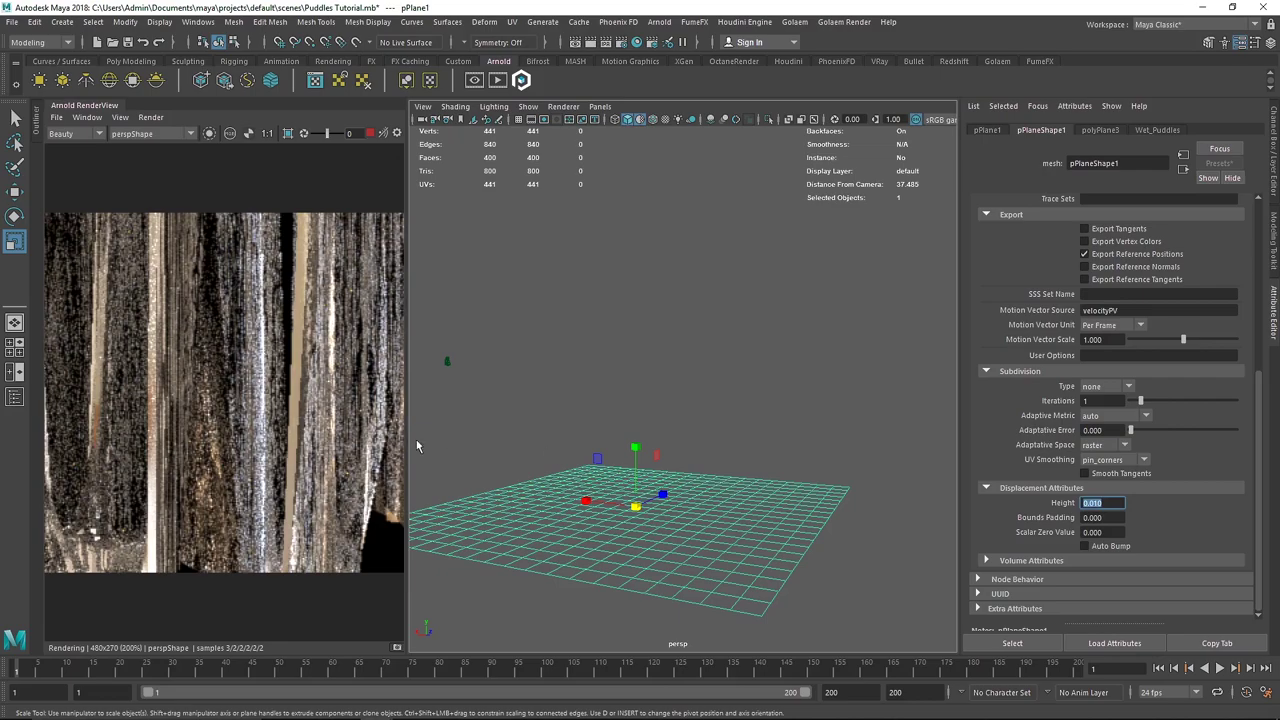
# Set the plane's displacement bounds padding to 1 and enable Auto Bump
pyautogui.scroll(-3, 409, 446)
pyautogui.press('Tab')
pyautogui.write('1')
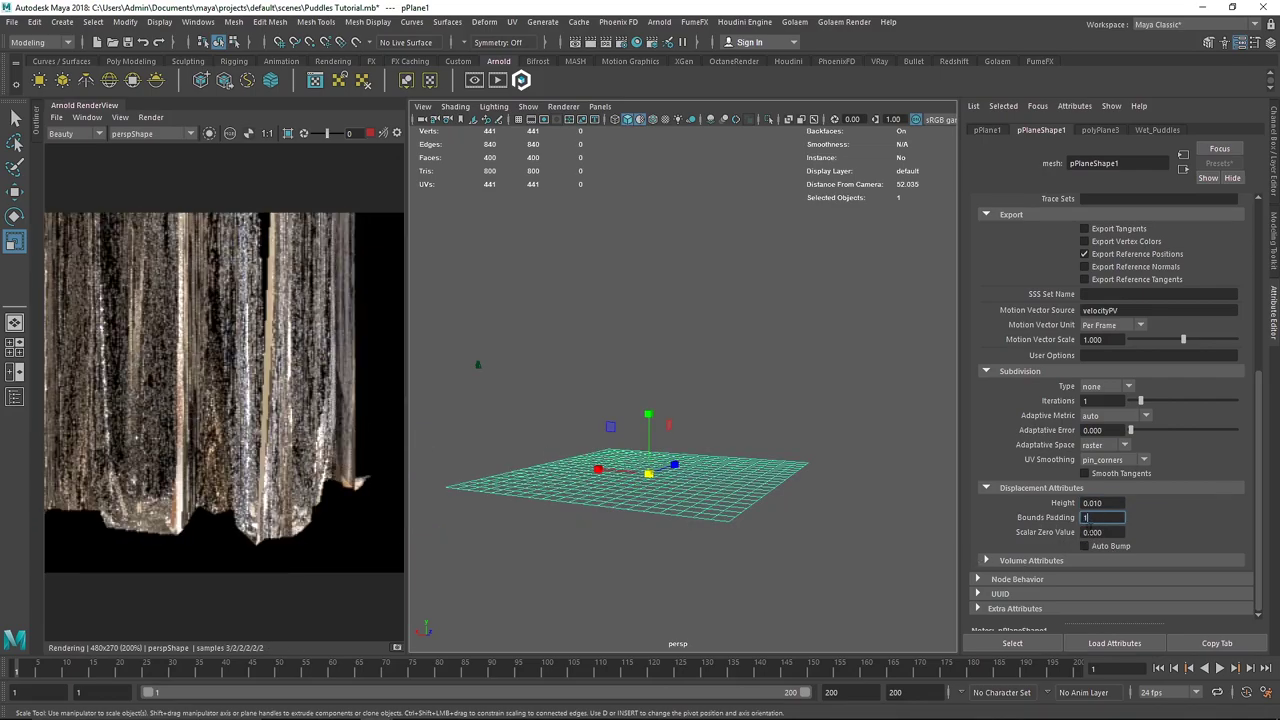
pyautogui.click(1084, 546)
# Set the plane's Arnold subdivision to catclark with 3 iterations and update the render
pyautogui.click(1115, 388)
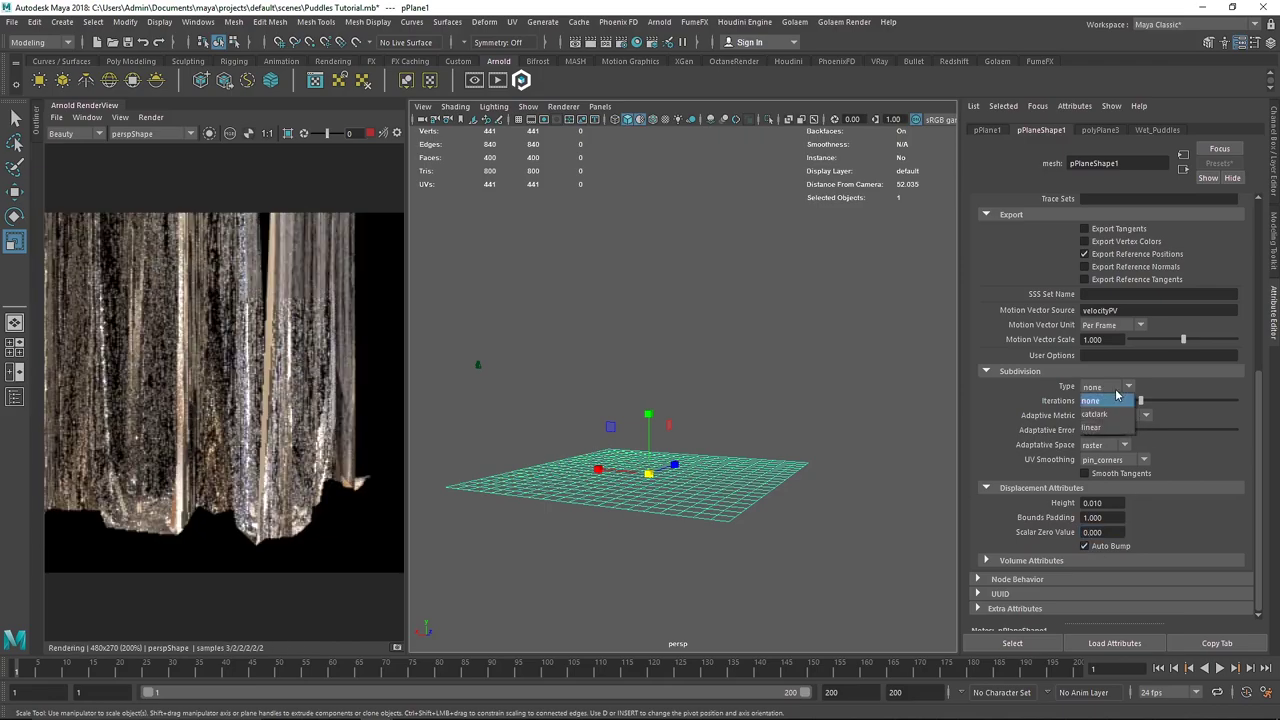
pyautogui.click(1112, 414)
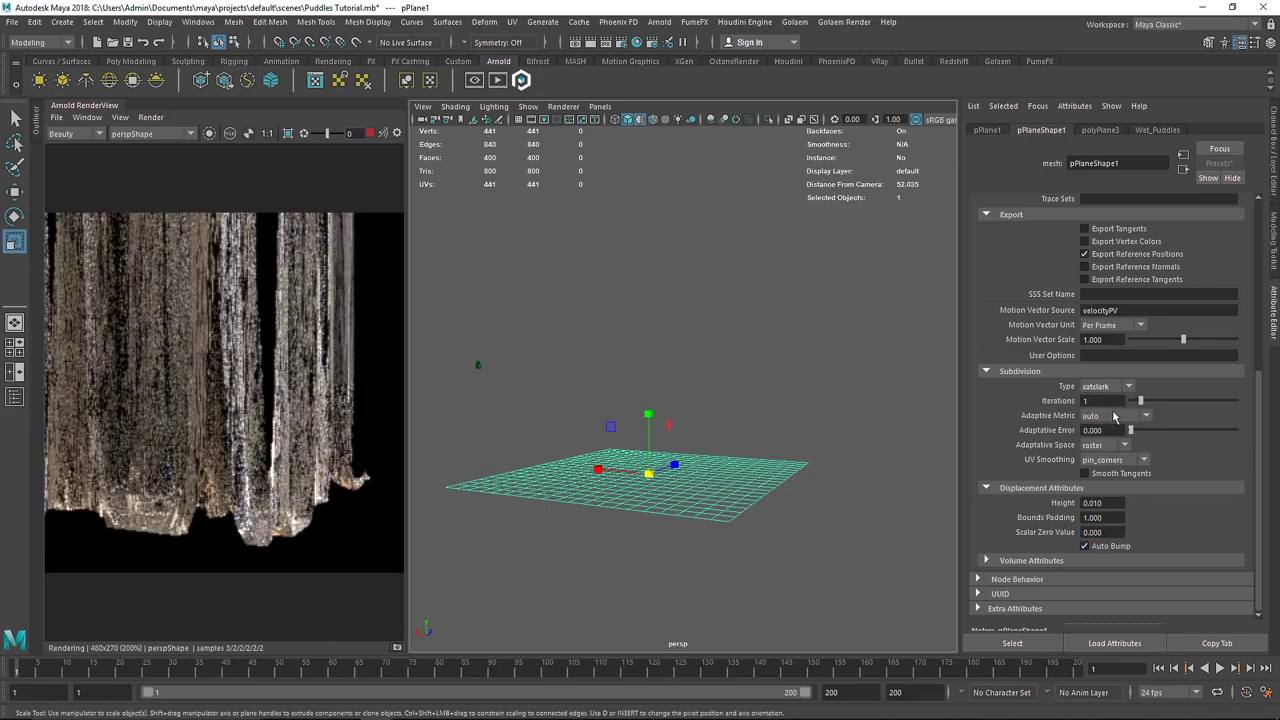
pyautogui.moveTo(1140, 400); pyautogui.dragTo(1160, 401)
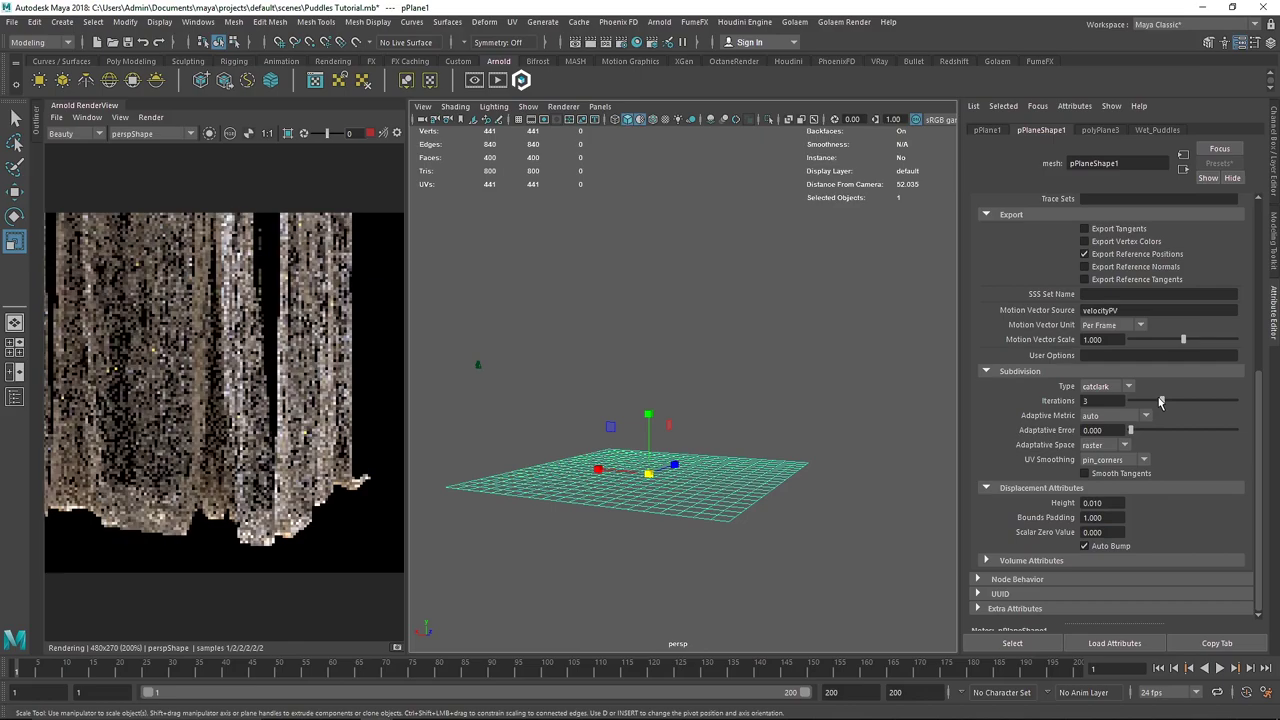
pyautogui.click(152, 118)
pyautogui.click(171, 219)
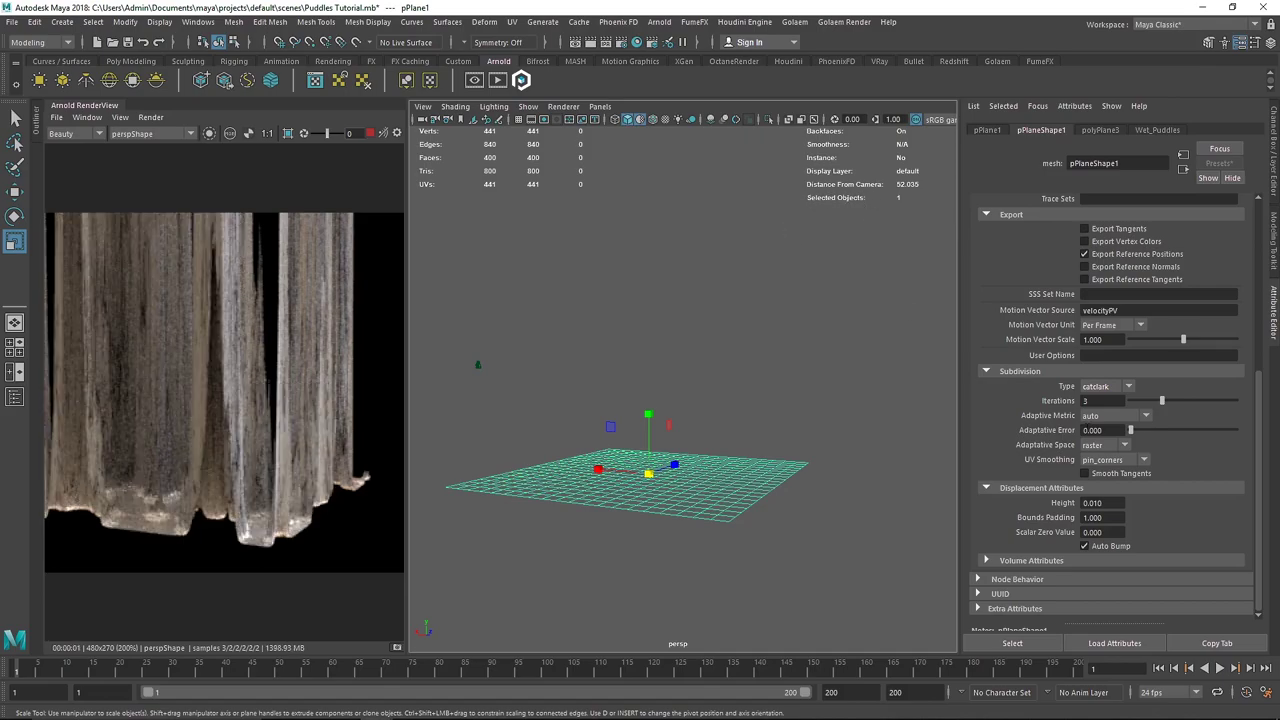
# Set the displacement shader's scale to 0.1 in Hypershade and update the full scene in the Arnold render
pyautogui.click(1113, 504)
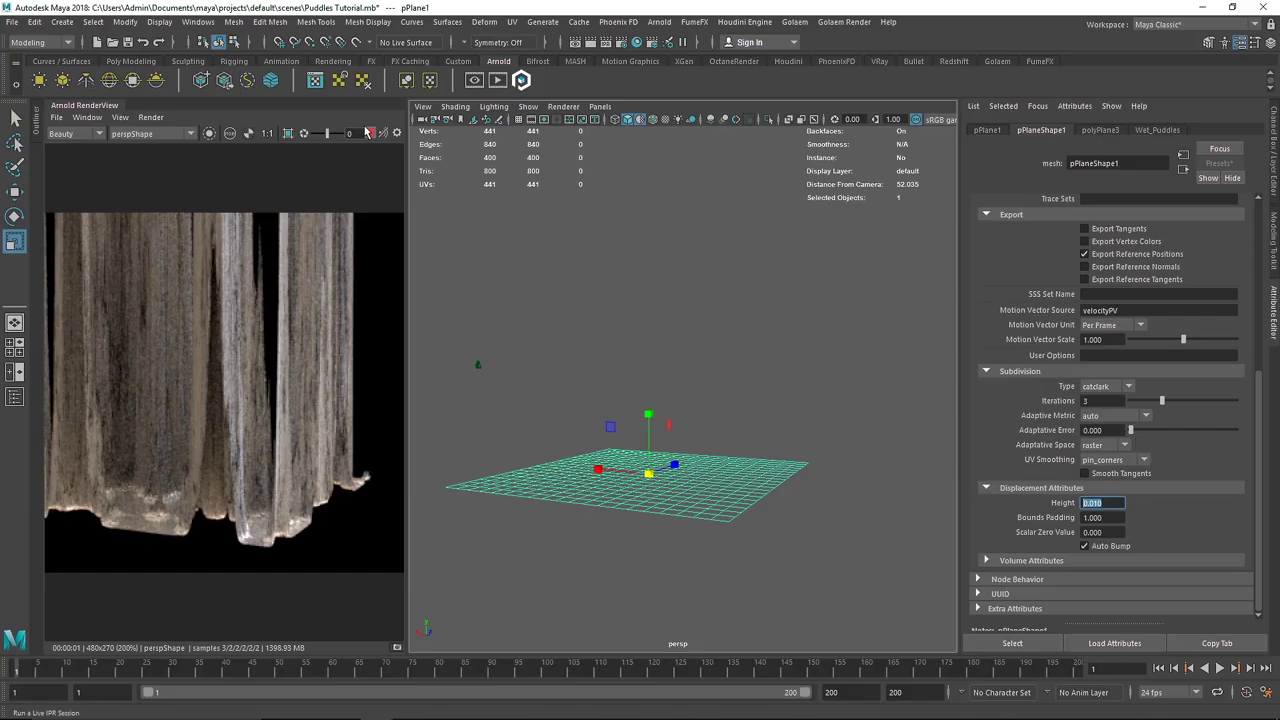
pyautogui.click(636, 42)
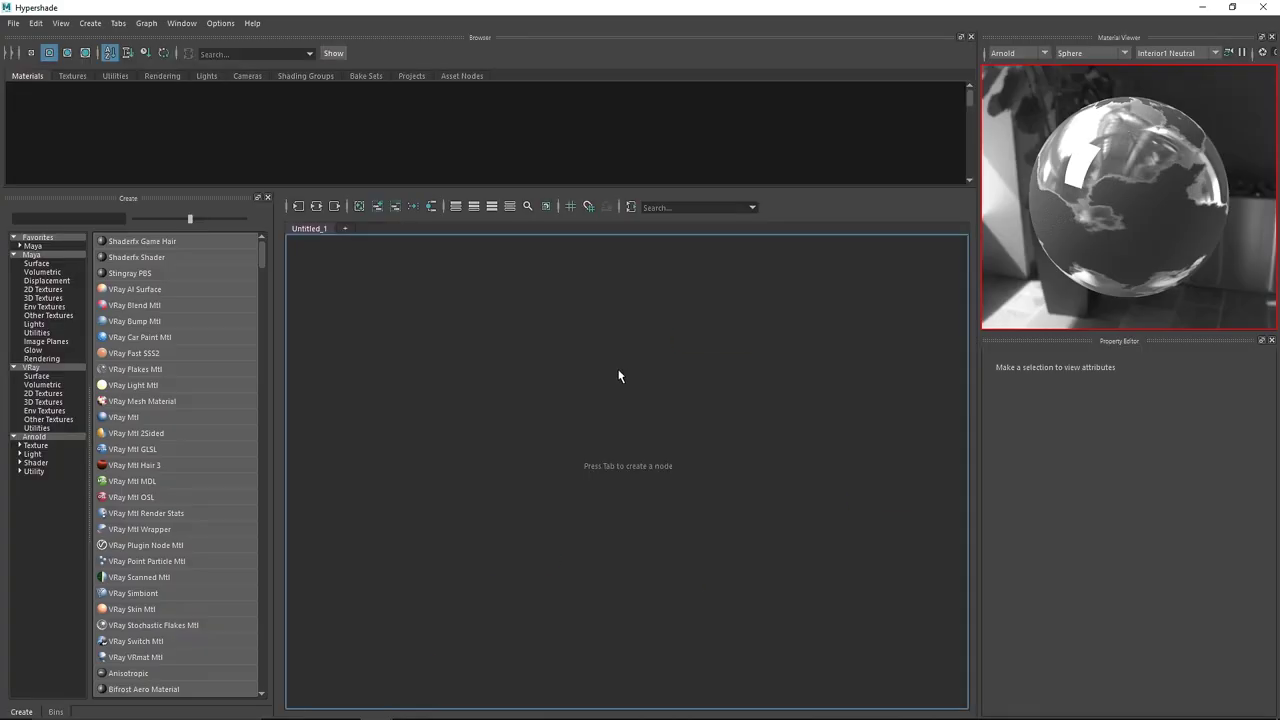
pyautogui.click(737, 585)
pyautogui.click(1128, 489)
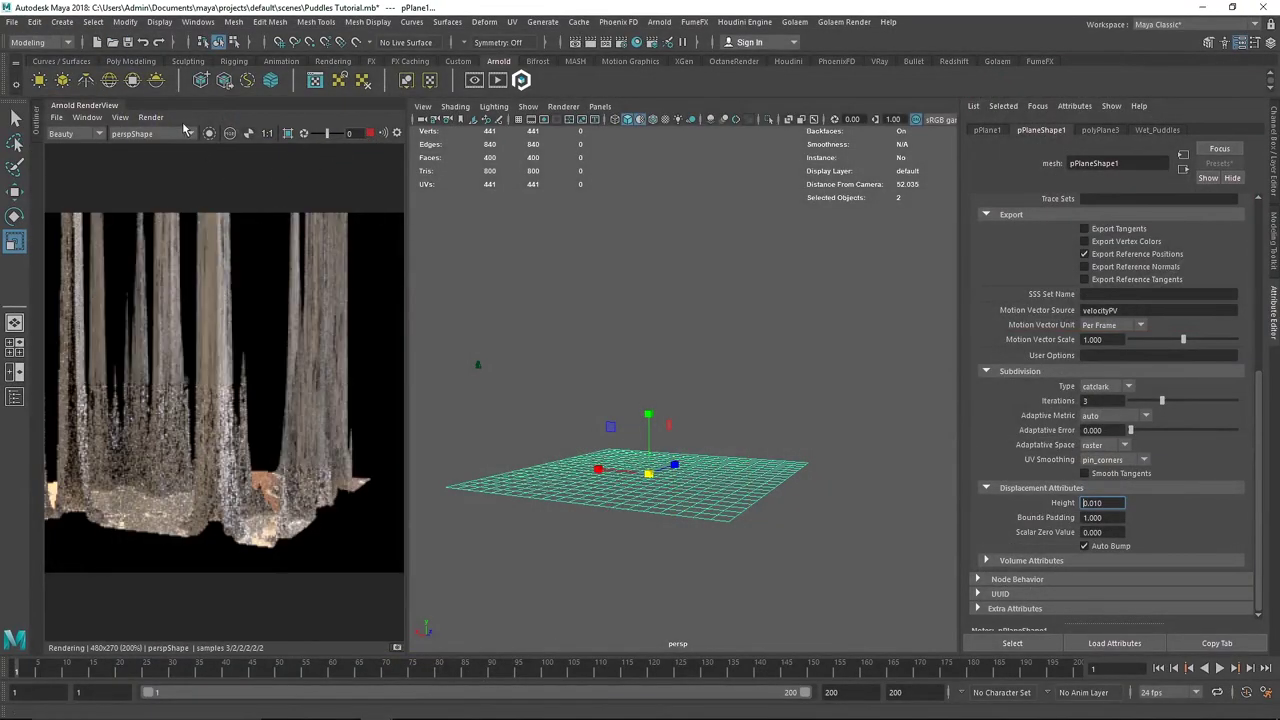
pyautogui.click(150, 117)
pyautogui.click(195, 214)
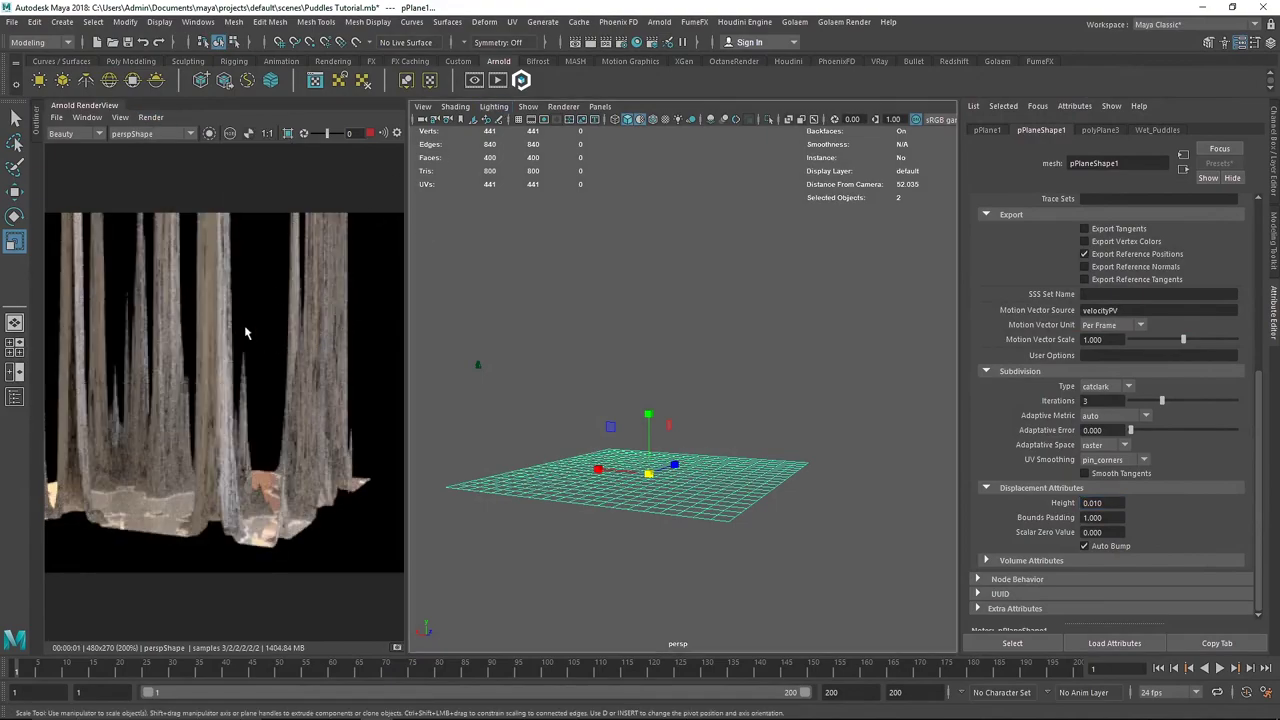
pyautogui.keyDown('alt'); pyautogui.moveTo(620, 460); pyautogui.dragTo(648, 470); pyautogui.keyUp('alt')
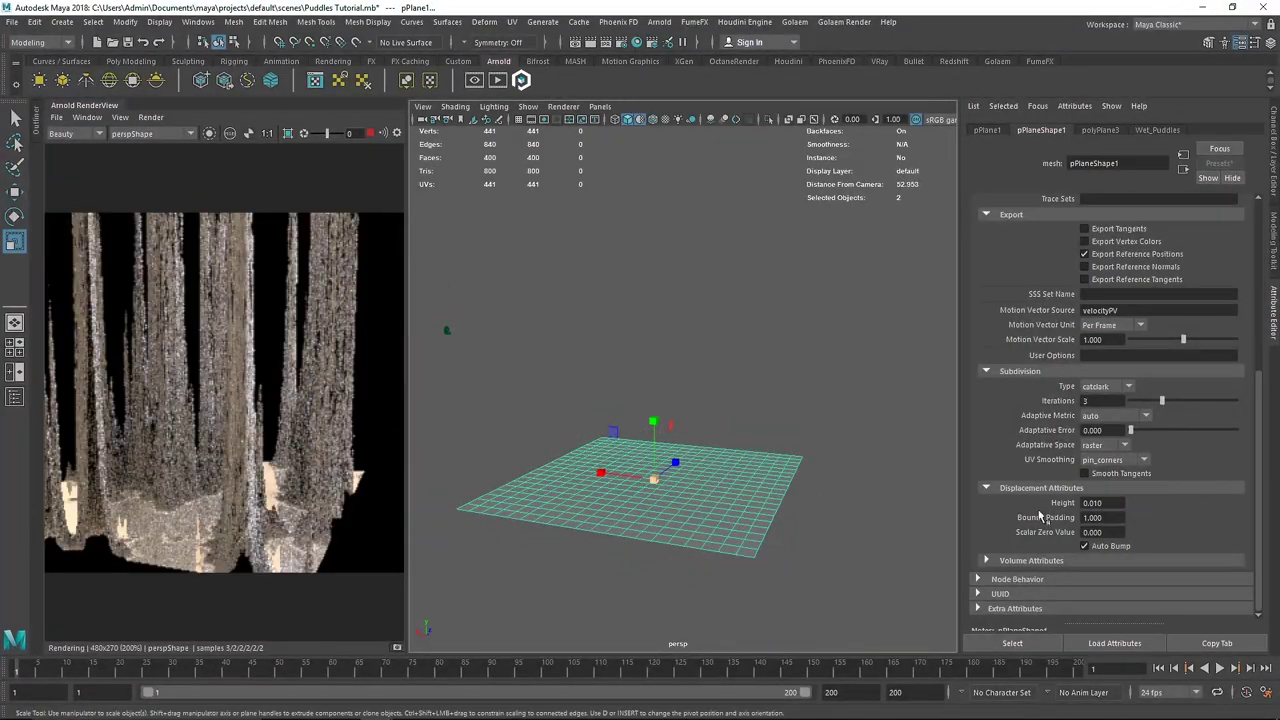
# Select the Simplex Noise node in the Hypershade graph and set its scale to 4
pyautogui.click(637, 42)
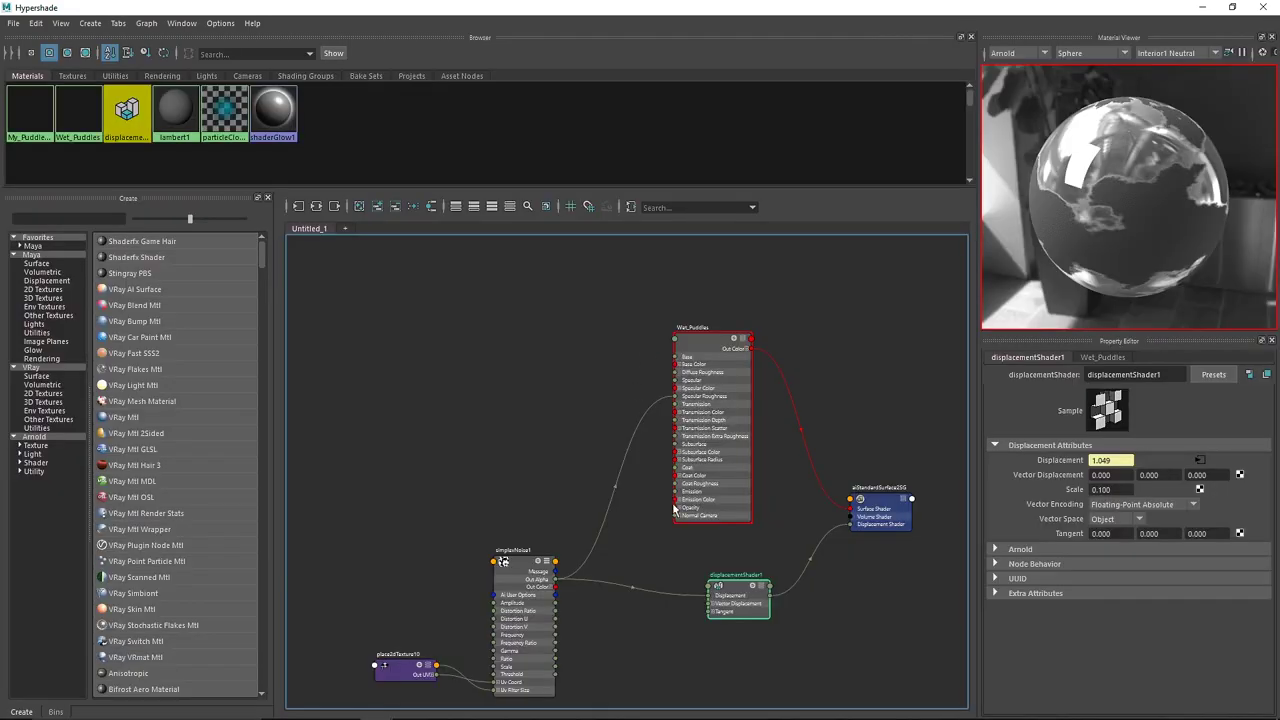
pyautogui.keyDown('alt'); pyautogui.moveTo(674, 505); pyautogui.dragTo(665, 427, button='middle'); pyautogui.keyUp('alt')
pyautogui.click(519, 481)
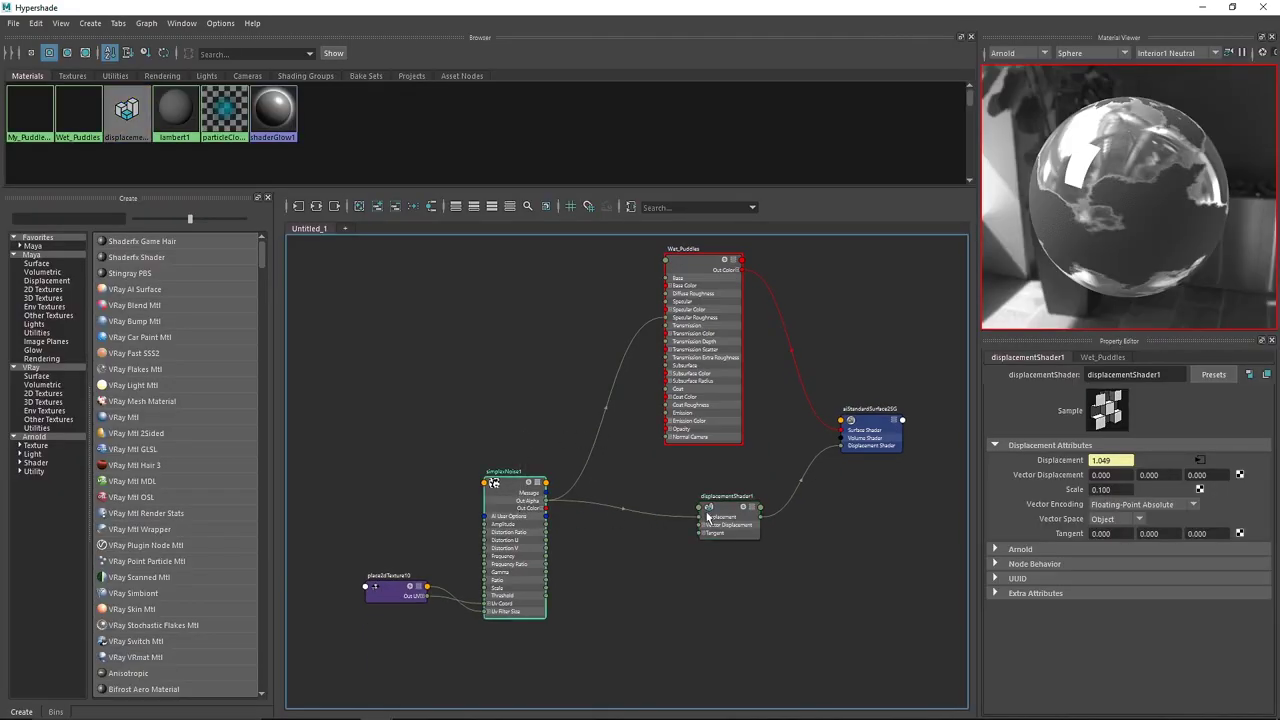
pyautogui.moveTo(1178, 461); pyautogui.dragTo(1170, 461)
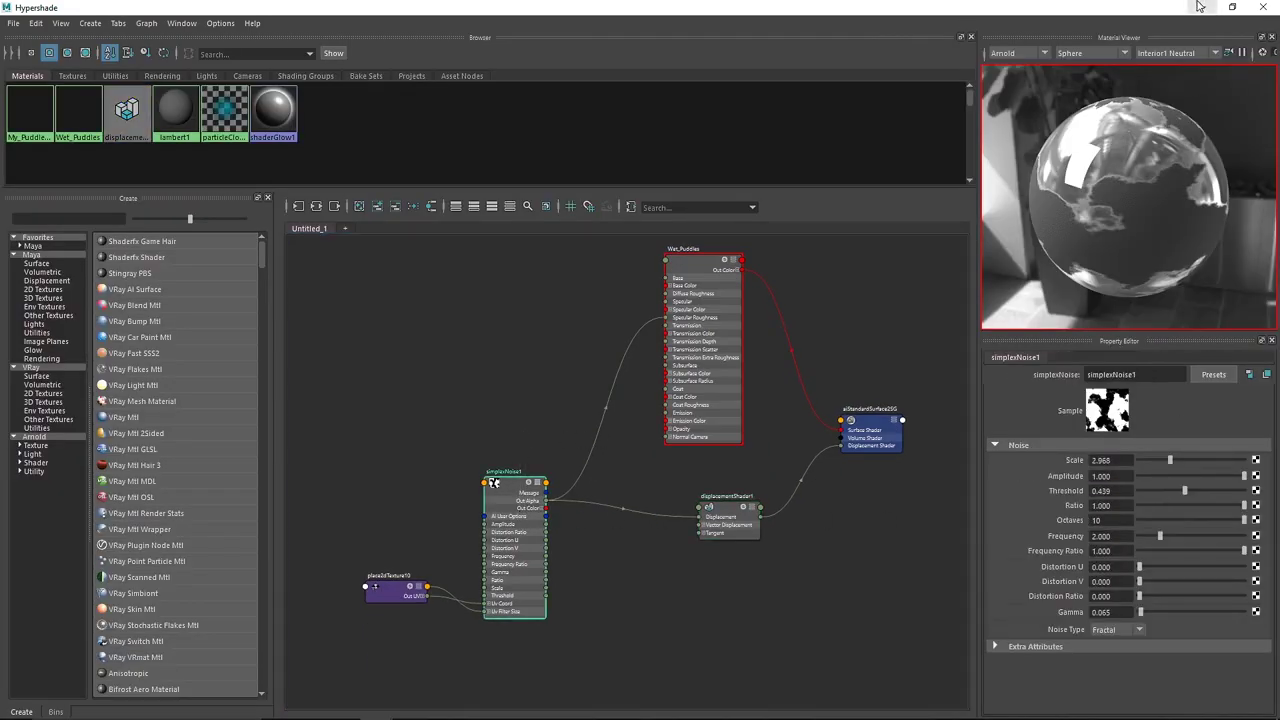
pyautogui.click(1110, 460)
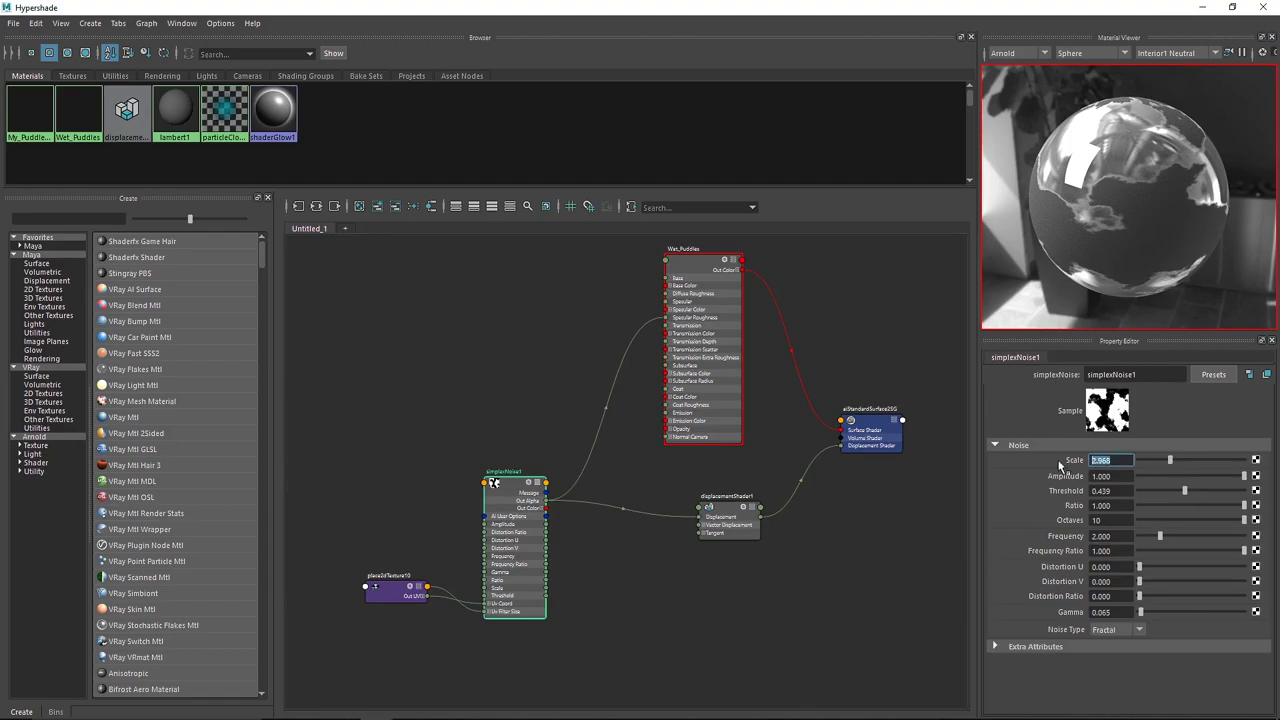
pyautogui.press('Return')
pyautogui.write('4')
pyautogui.press('Tab')
# Set the Simplex Noise threshold to about 0.284 and gamma to about 0.774, and update the full Arnold render
pyautogui.moveTo(1173, 492)
pyautogui.mouseDown()
pyautogui.moveTo(1157, 493)
pyautogui.moveTo(1168, 493)
pyautogui.mouseUp()
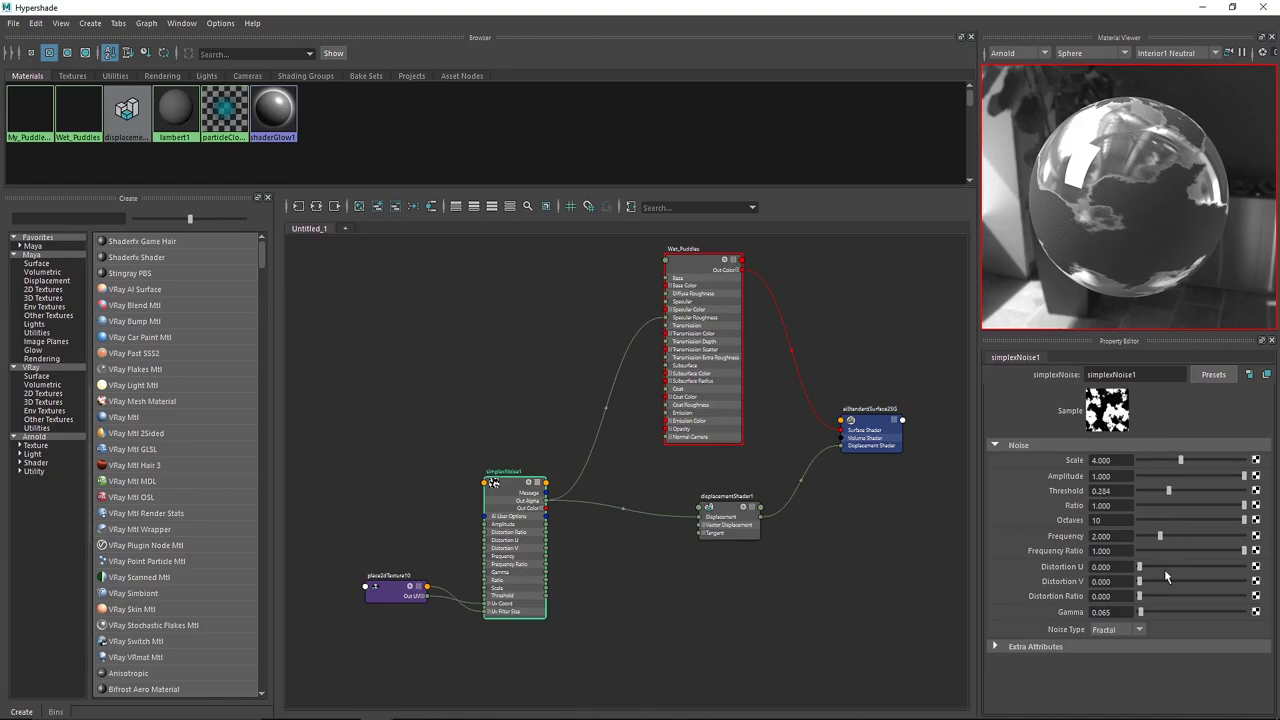
pyautogui.moveTo(1140, 612); pyautogui.dragTo(1155, 613)
pyautogui.click(1272, 8)
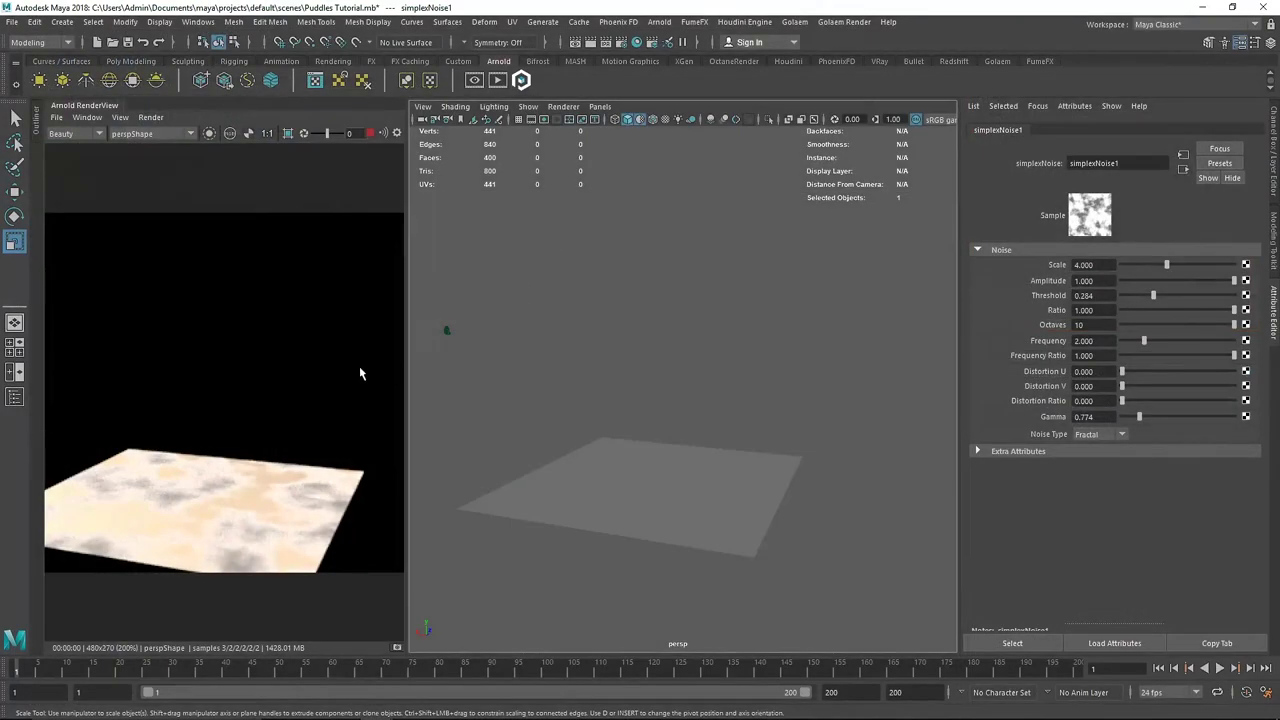
pyautogui.click(153, 118)
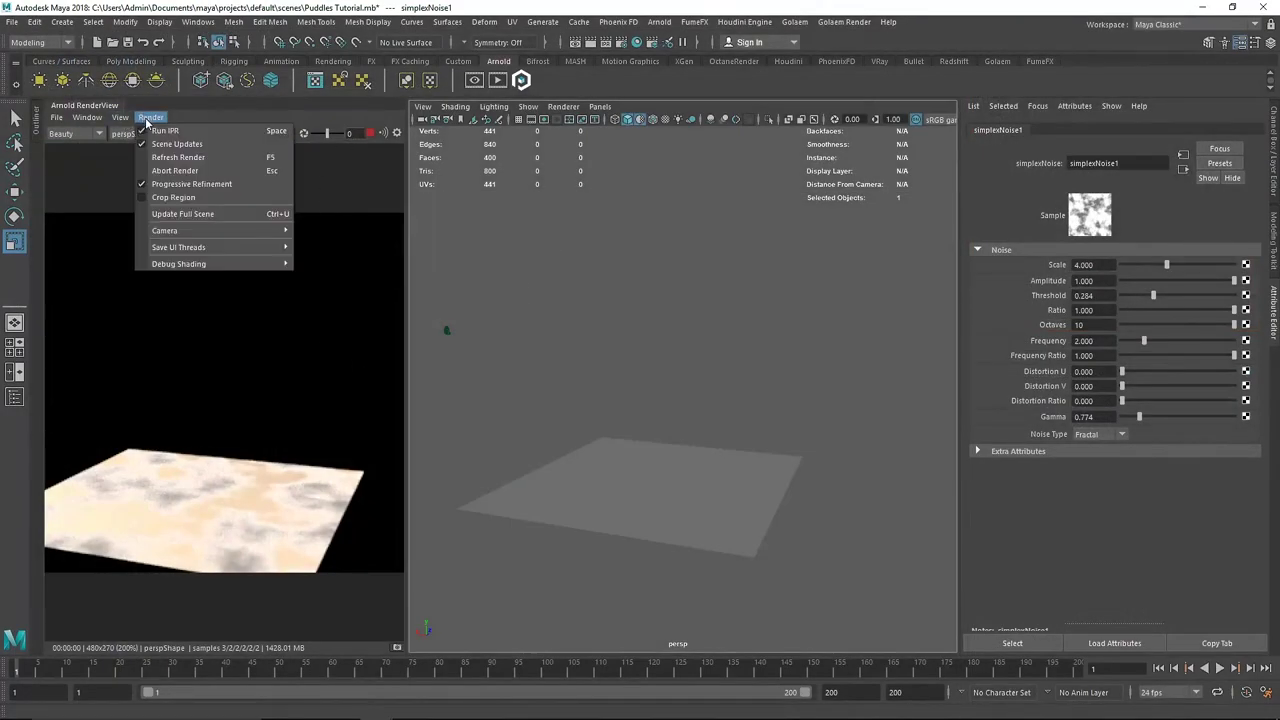
pyautogui.click(182, 215)
pyautogui.moveTo(594, 415)
pyautogui.keyDown('alt'); pyautogui.mouseDown()
pyautogui.moveTo(586, 437)
pyautogui.moveTo(583, 426)
pyautogui.mouseUp(); pyautogui.keyUp('alt')
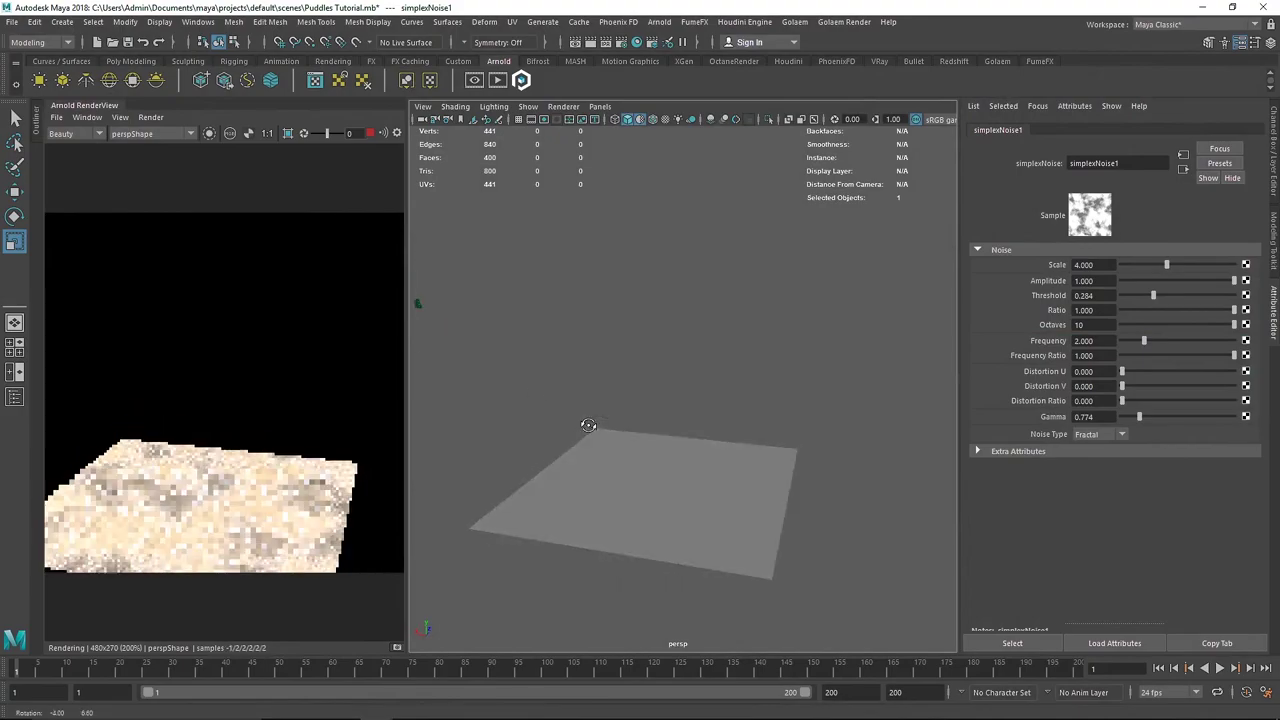
# Try Simplex Noise gamma values between about 0.151 and 1.446 in the live render and settle on 0.2
pyautogui.moveTo(1139, 419); pyautogui.dragTo(1125, 421)
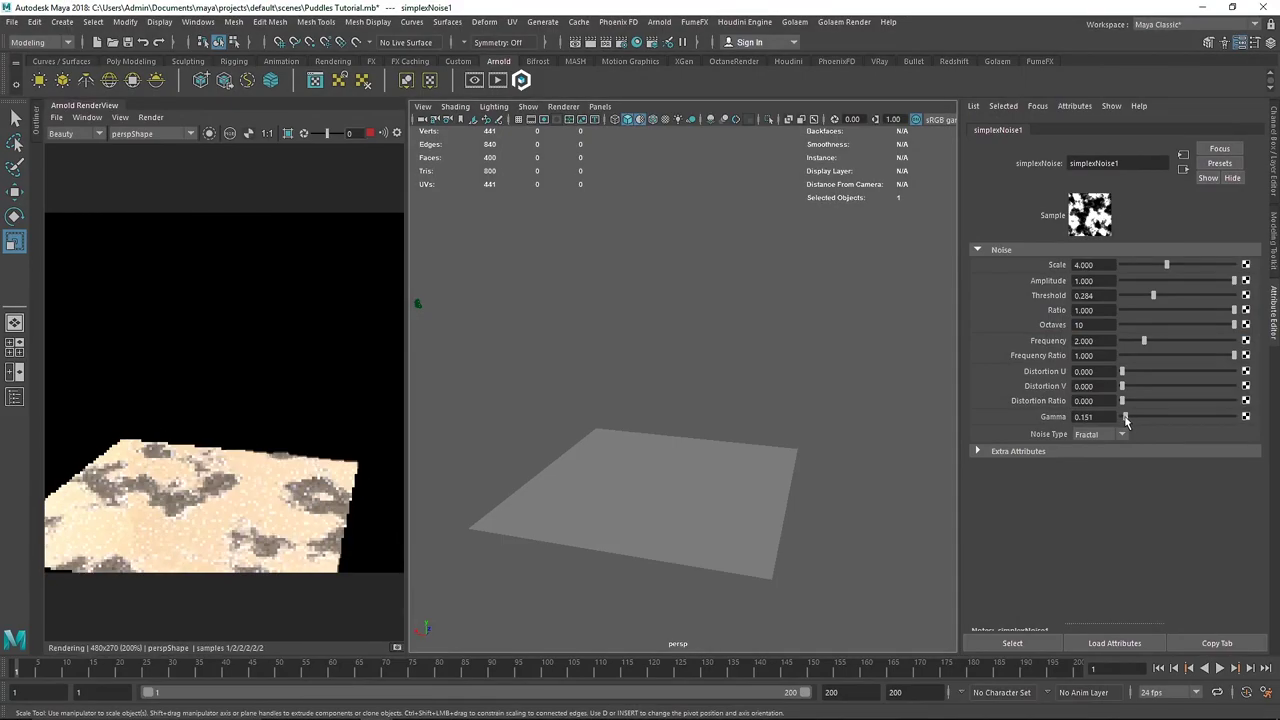
pyautogui.moveTo(700, 440)
pyautogui.keyDown('alt'); pyautogui.mouseDown()
pyautogui.moveTo(740, 471)
pyautogui.moveTo(694, 451)
pyautogui.moveTo(717, 451)
pyautogui.mouseUp(); pyautogui.keyUp('alt')
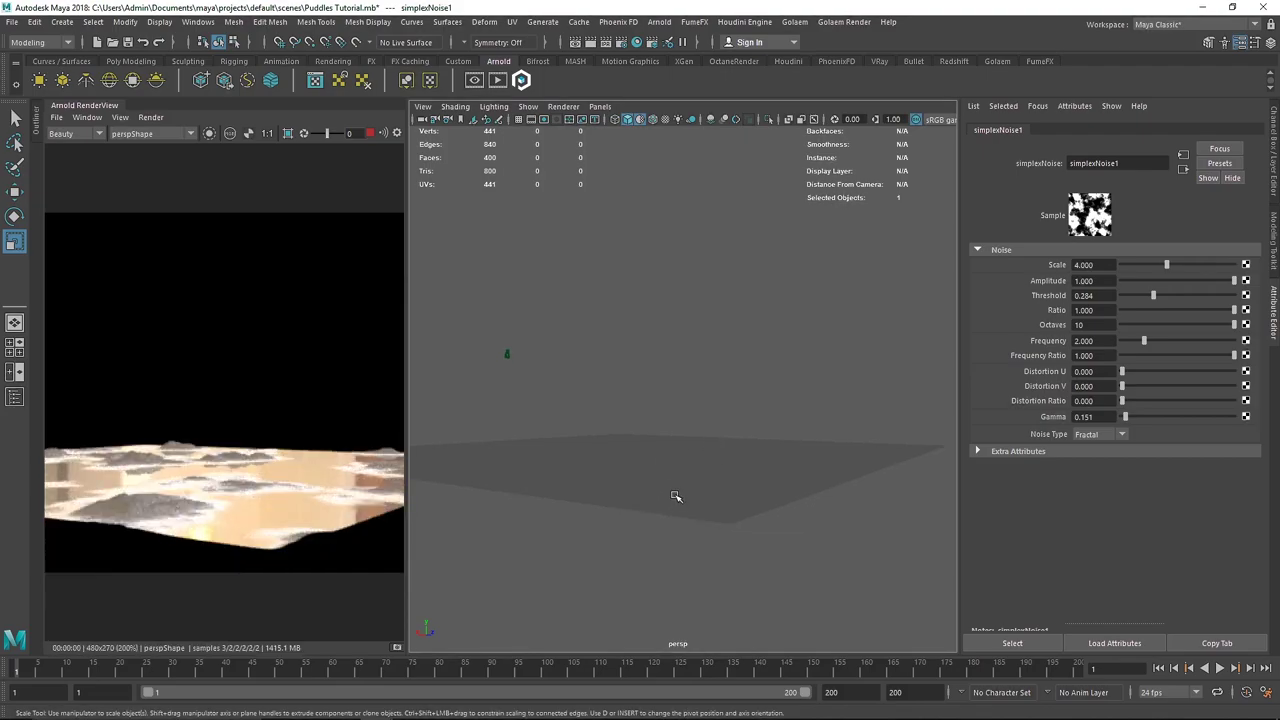
pyautogui.keyDown('alt'); pyautogui.moveTo(684, 466); pyautogui.dragTo(686, 480); pyautogui.keyUp('alt')
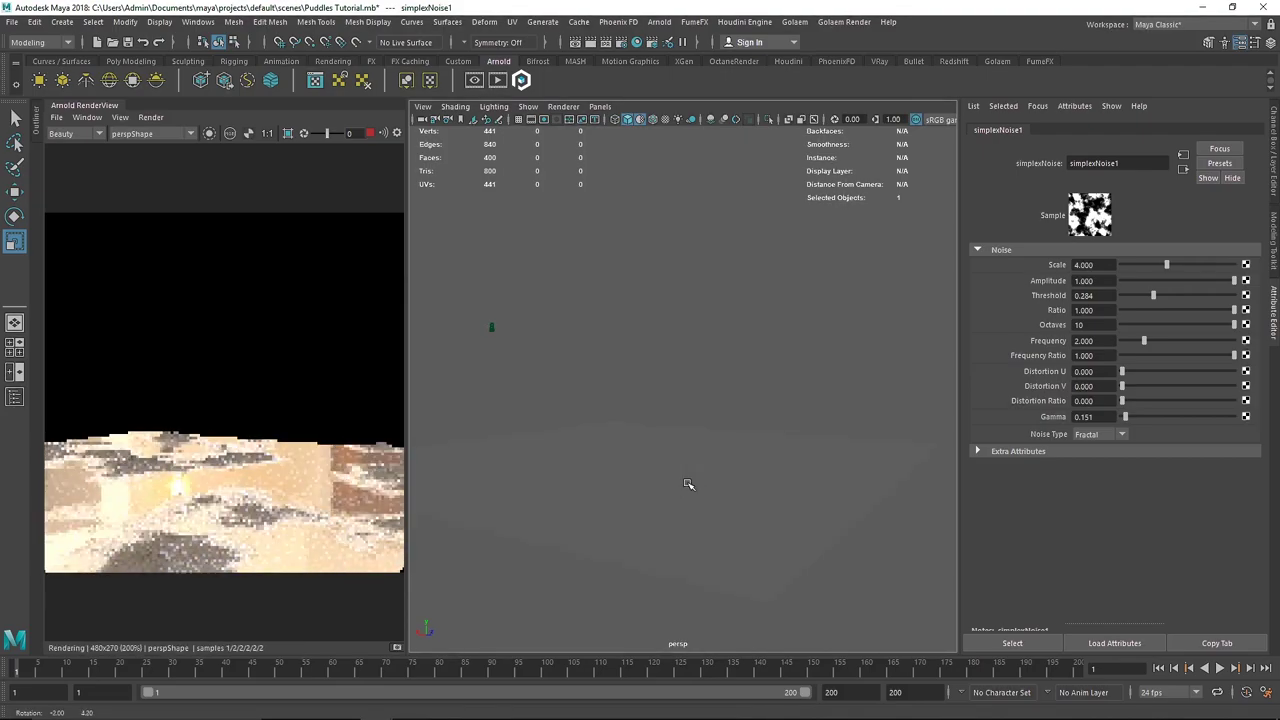
pyautogui.moveTo(1125, 418); pyautogui.dragTo(1128, 420)
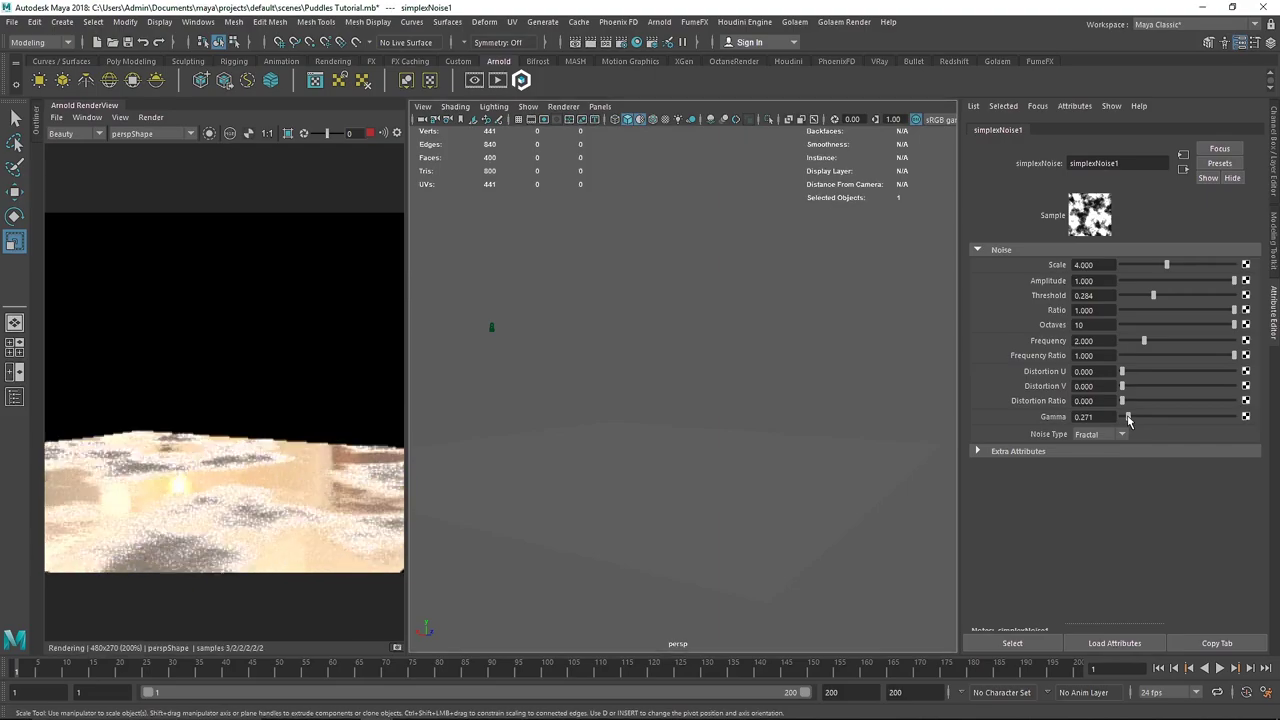
pyautogui.click(1084, 417)
pyautogui.write('.3')
pyautogui.press('Return')
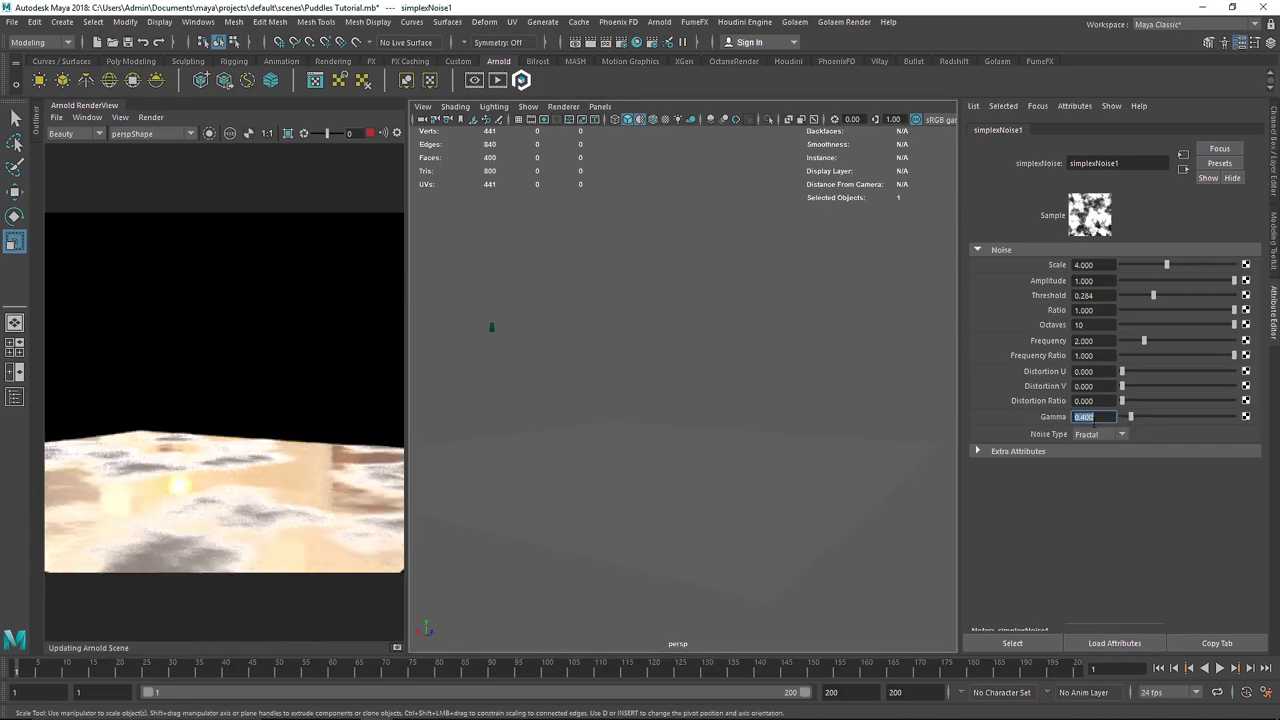
pyautogui.press('Return')
pyautogui.moveTo(1130, 417); pyautogui.dragTo(1138, 421)
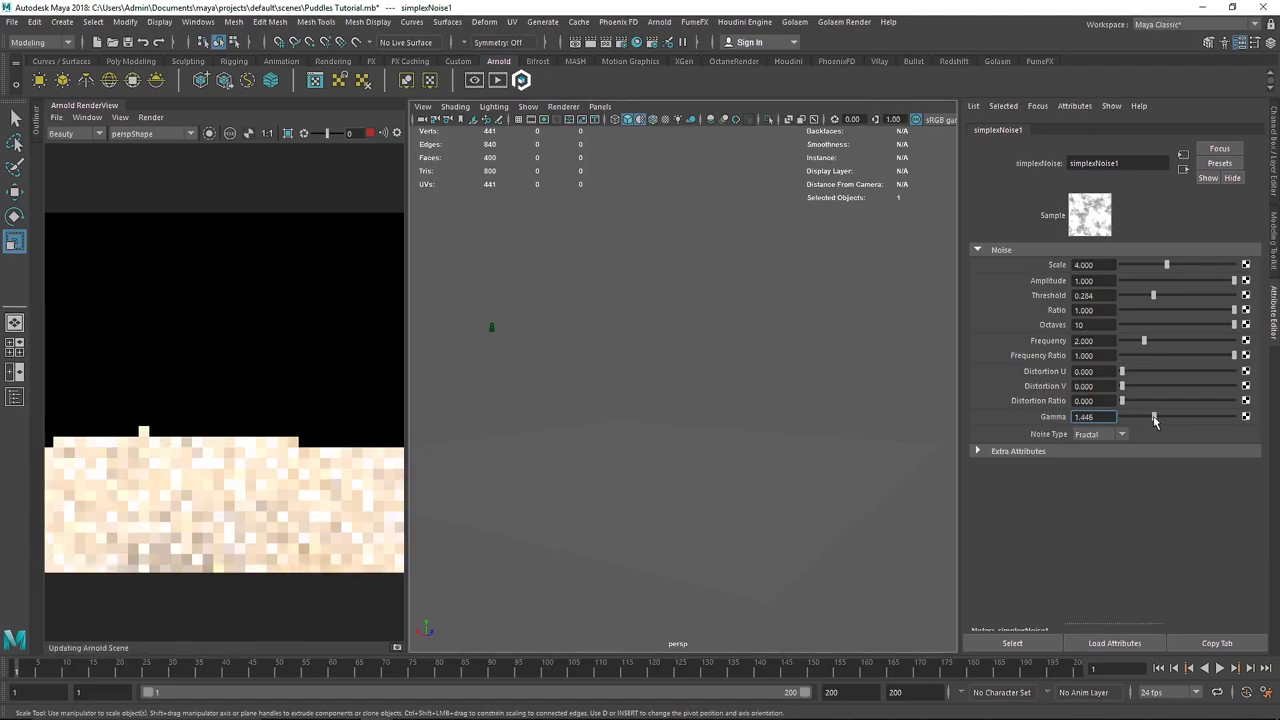
pyautogui.moveTo(1129, 420); pyautogui.dragTo(1127, 420)
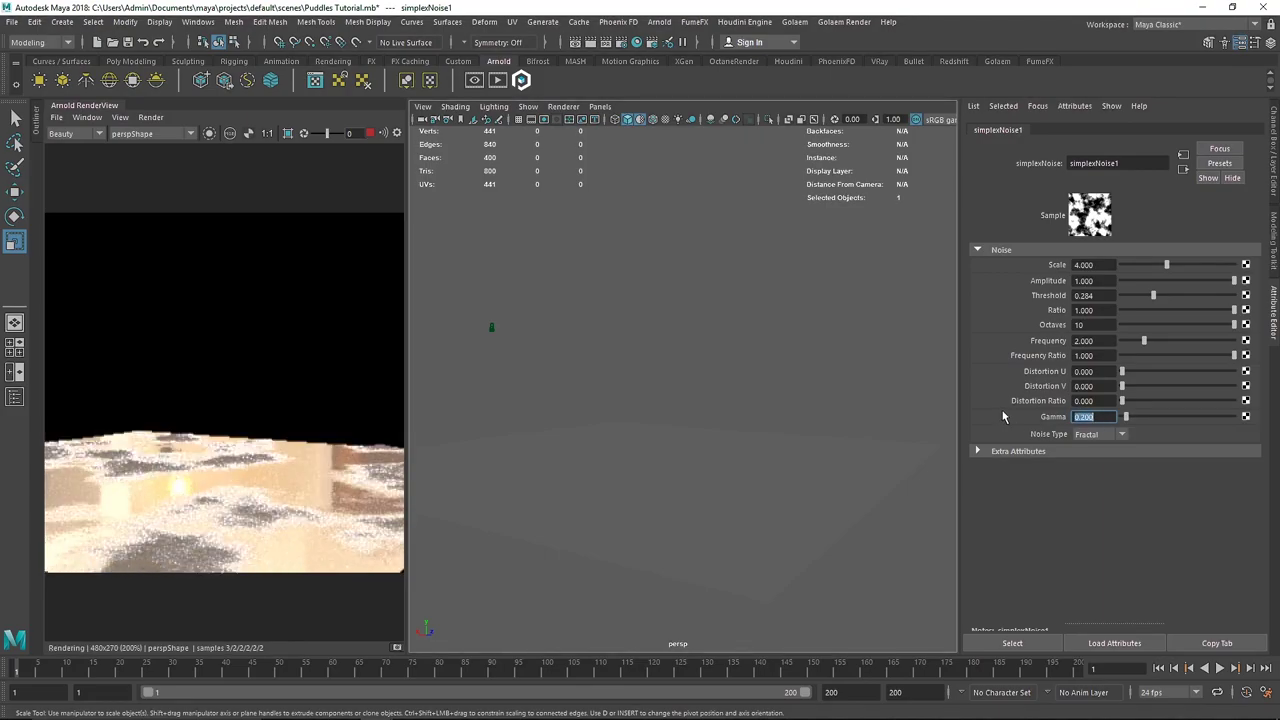
# Select the ground plane and set the Wet_Puddles material's base metalness to about 0.552
pyautogui.keyDown('alt'); pyautogui.moveTo(645, 477); pyautogui.dragTo(674, 400); pyautogui.keyUp('alt')
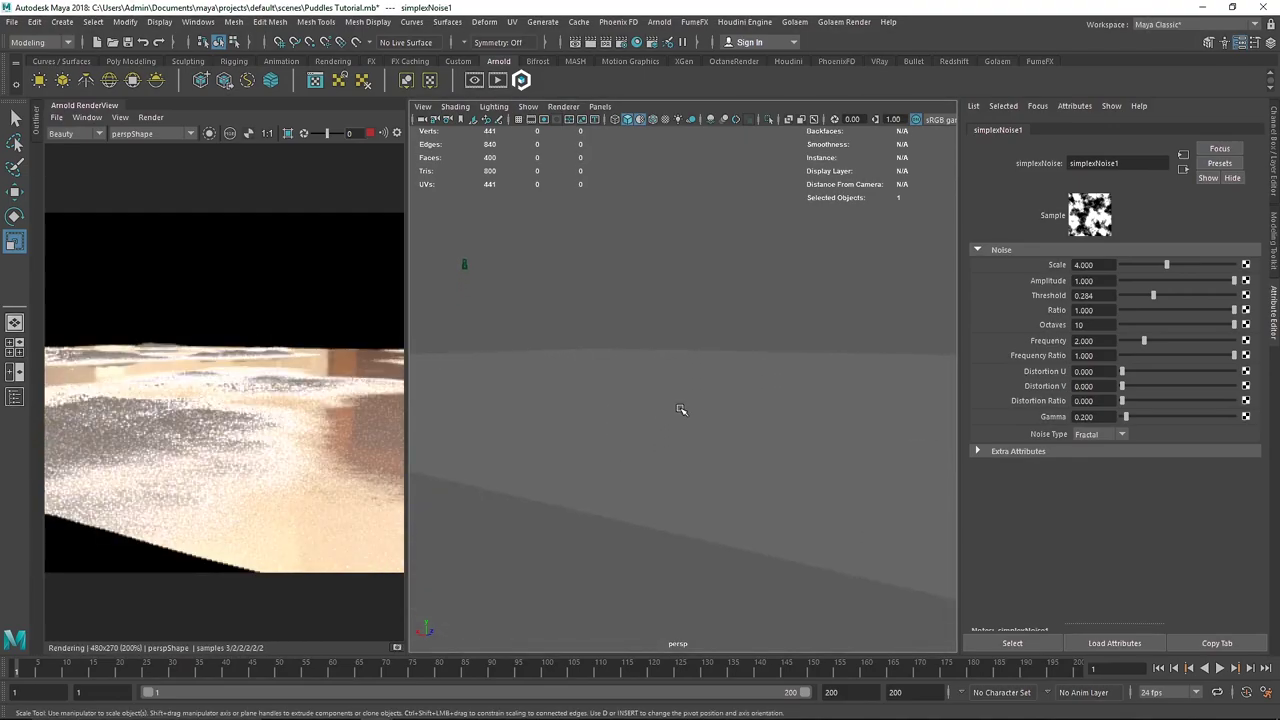
pyautogui.scroll(-5, 680, 412)
pyautogui.keyDown('alt'); pyautogui.moveTo(640, 352); pyautogui.dragTo(634, 464); pyautogui.keyUp('alt')
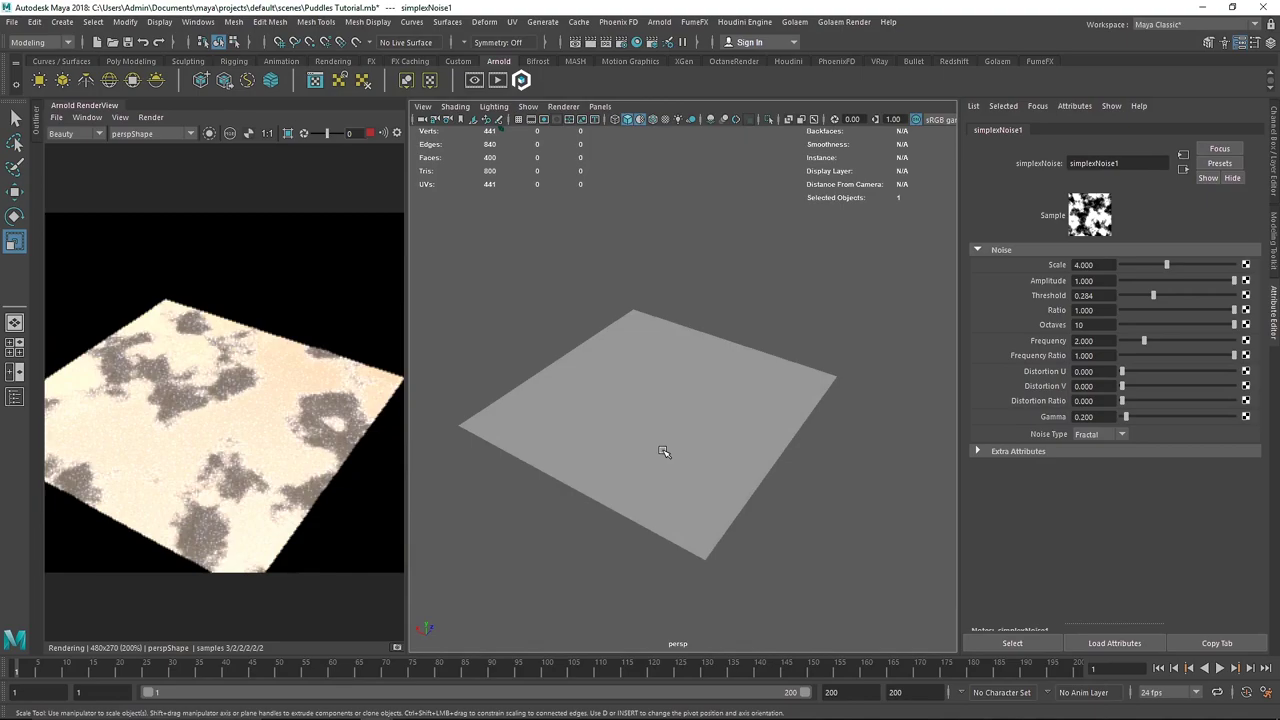
pyautogui.scroll(3, 676, 412)
pyautogui.click(676, 413)
pyautogui.click(1157, 130)
pyautogui.moveTo(1122, 331); pyautogui.dragTo(1178, 338)
pyautogui.keyDown('alt'); pyautogui.moveTo(617, 383); pyautogui.dragTo(672, 307); pyautogui.keyUp('alt')
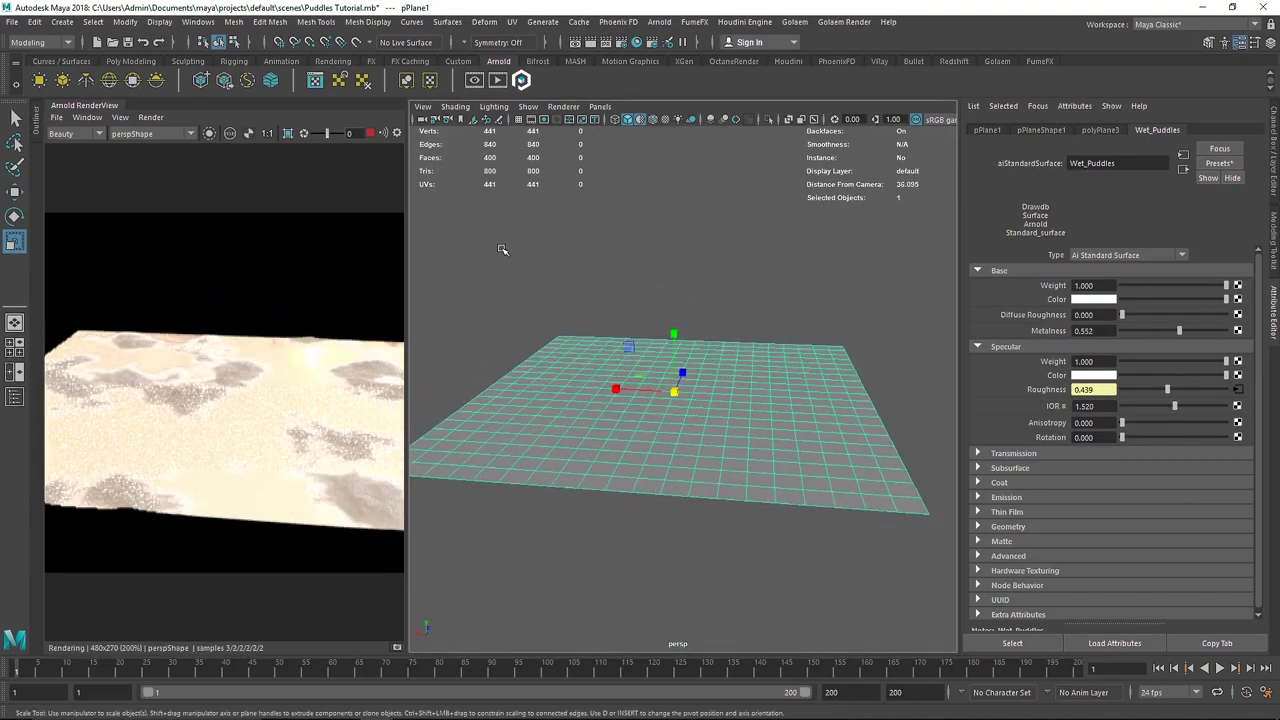
# Lower the HDRI sky dome light's exposure to -5 and update the full Arnold render
pyautogui.click(37, 120)
pyautogui.click(80, 214)
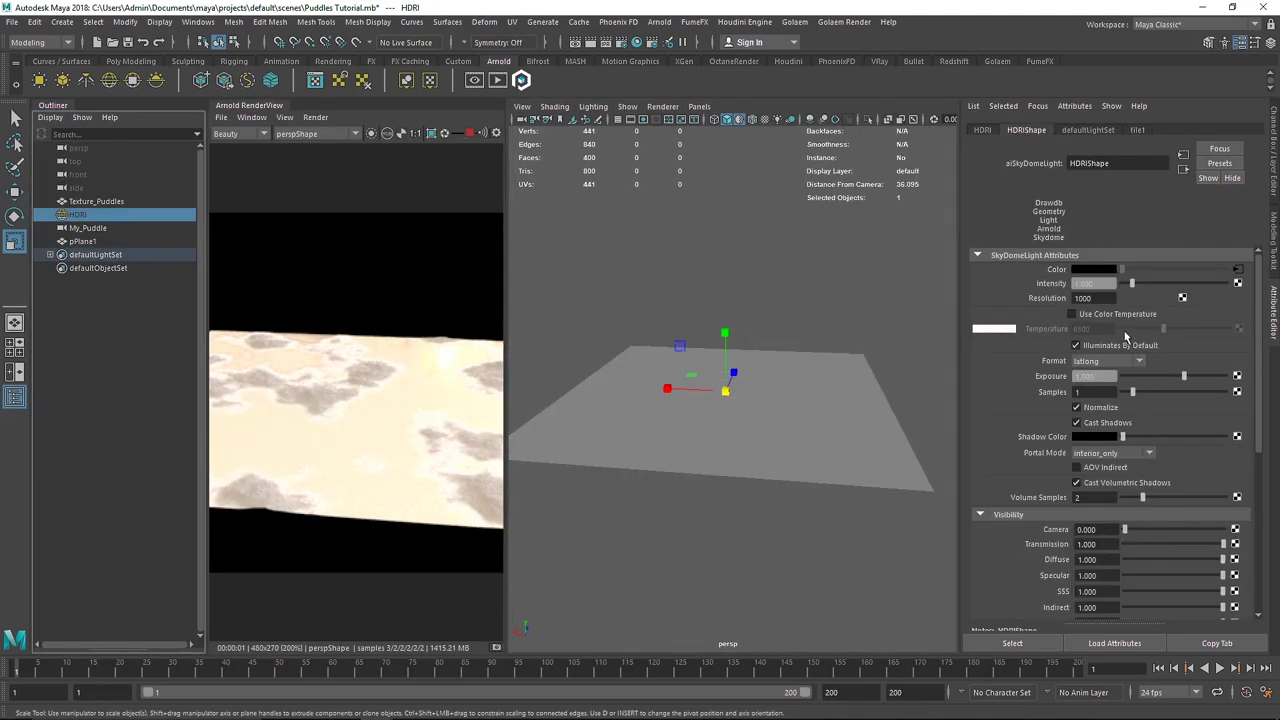
pyautogui.moveTo(1183, 376); pyautogui.dragTo(979, 365)
pyautogui.keyDown('alt'); pyautogui.moveTo(763, 304); pyautogui.dragTo(728, 312); pyautogui.keyUp('alt')
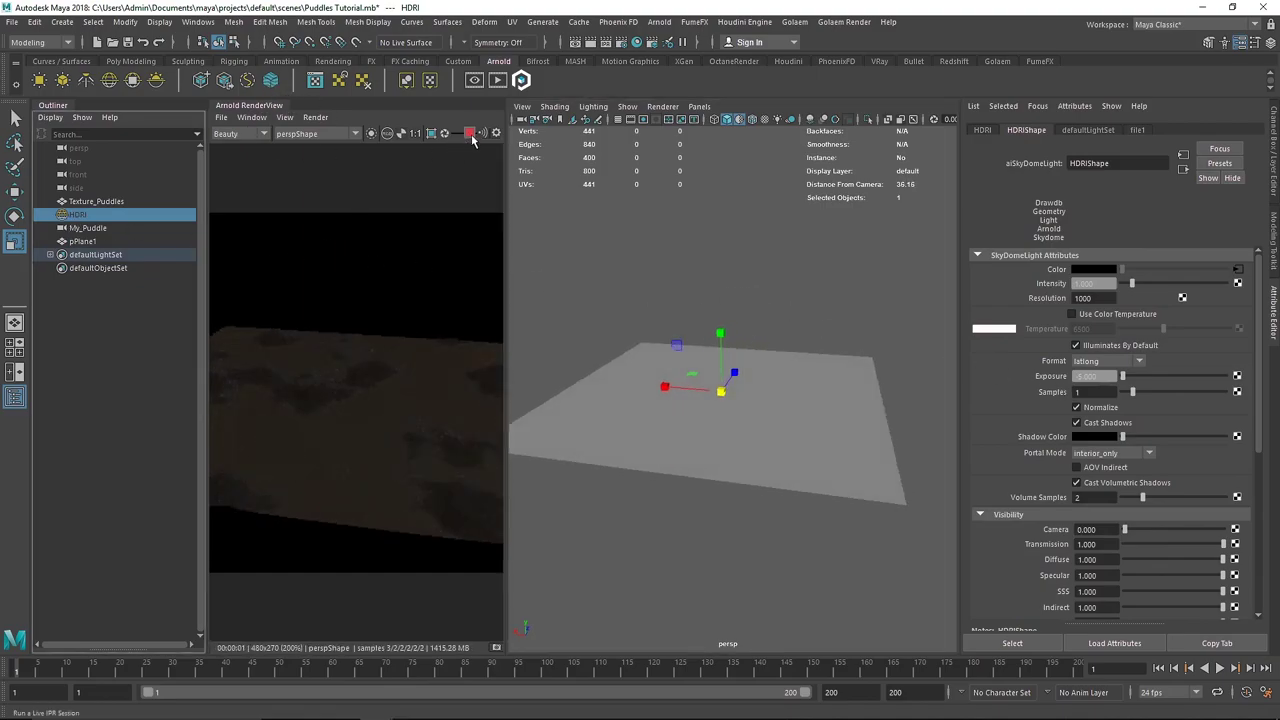
pyautogui.click(315, 117)
pyautogui.click(352, 210)
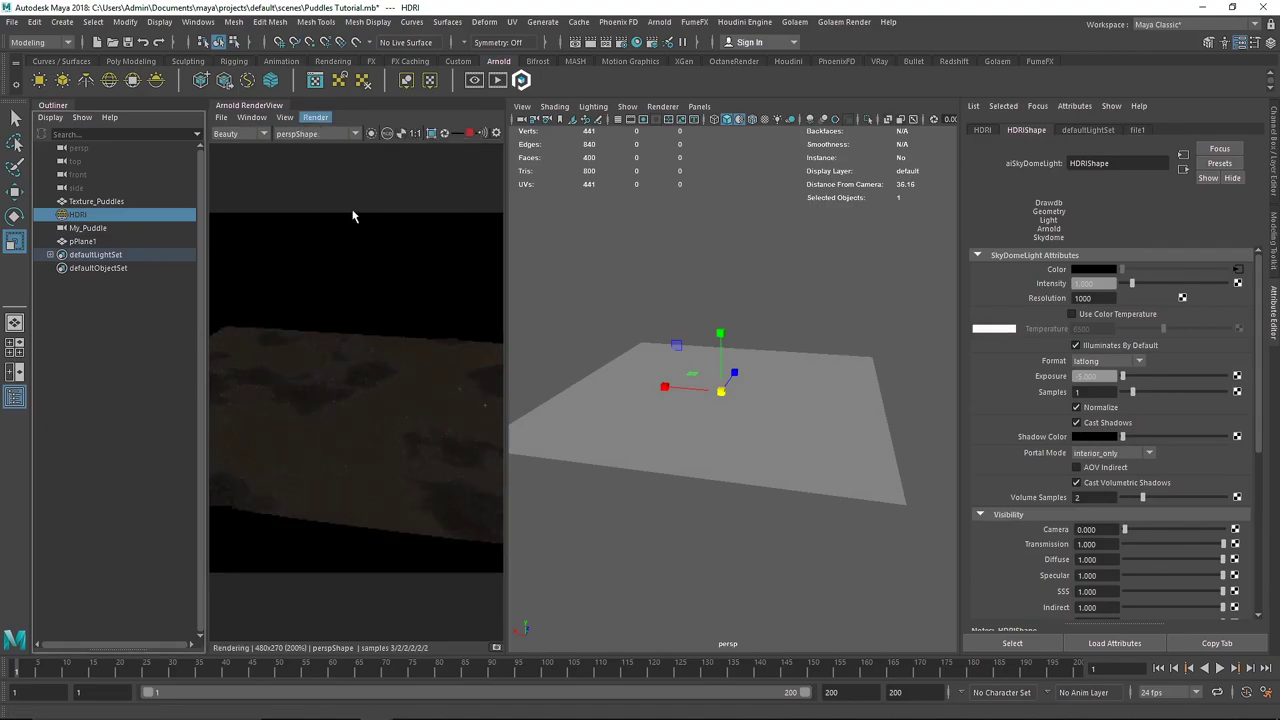
pyautogui.click(315, 117)
pyautogui.click(352, 214)
# Add an Arnold physical sky to light the plane, check the puddles up close, and close the Arnold render view
pyautogui.click(156, 84)
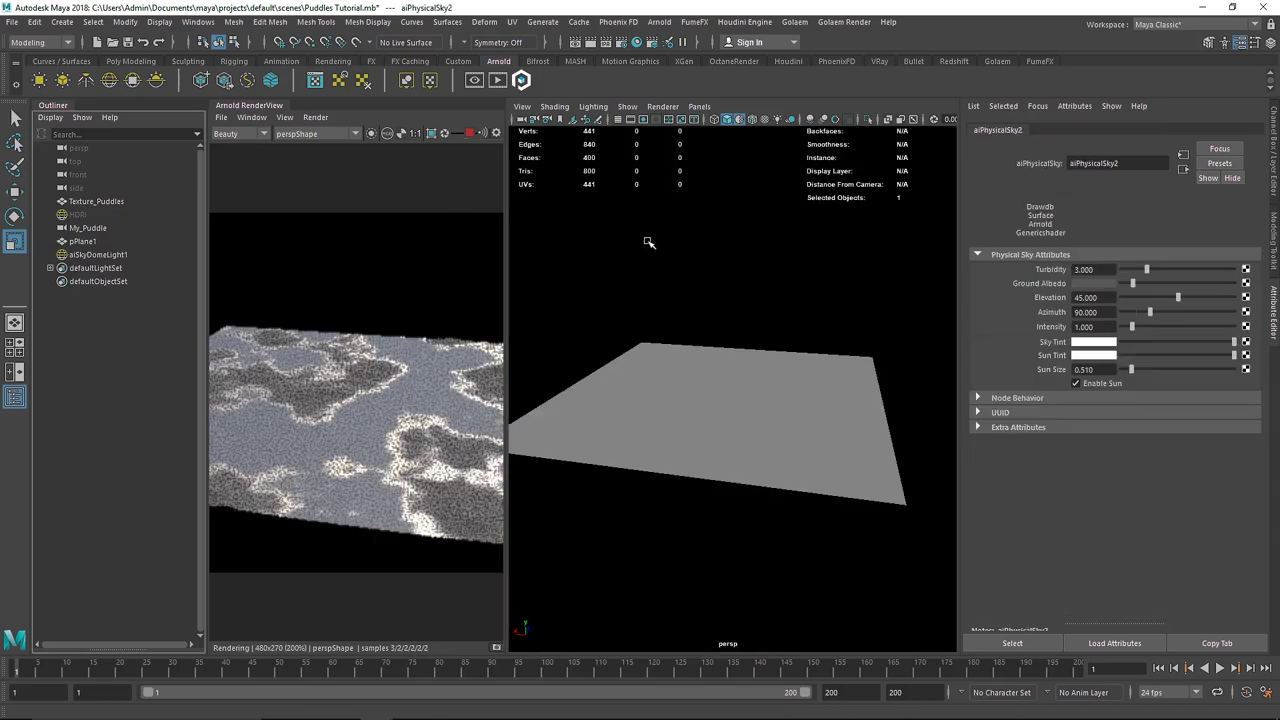
pyautogui.click(60, 104)
pyautogui.keyDown('alt'); pyautogui.moveTo(577, 343); pyautogui.dragTo(574, 380); pyautogui.keyUp('alt')
pyautogui.keyDown('alt'); pyautogui.moveTo(574, 380); pyautogui.dragTo(640, 403, button='right'); pyautogui.keyUp('alt')
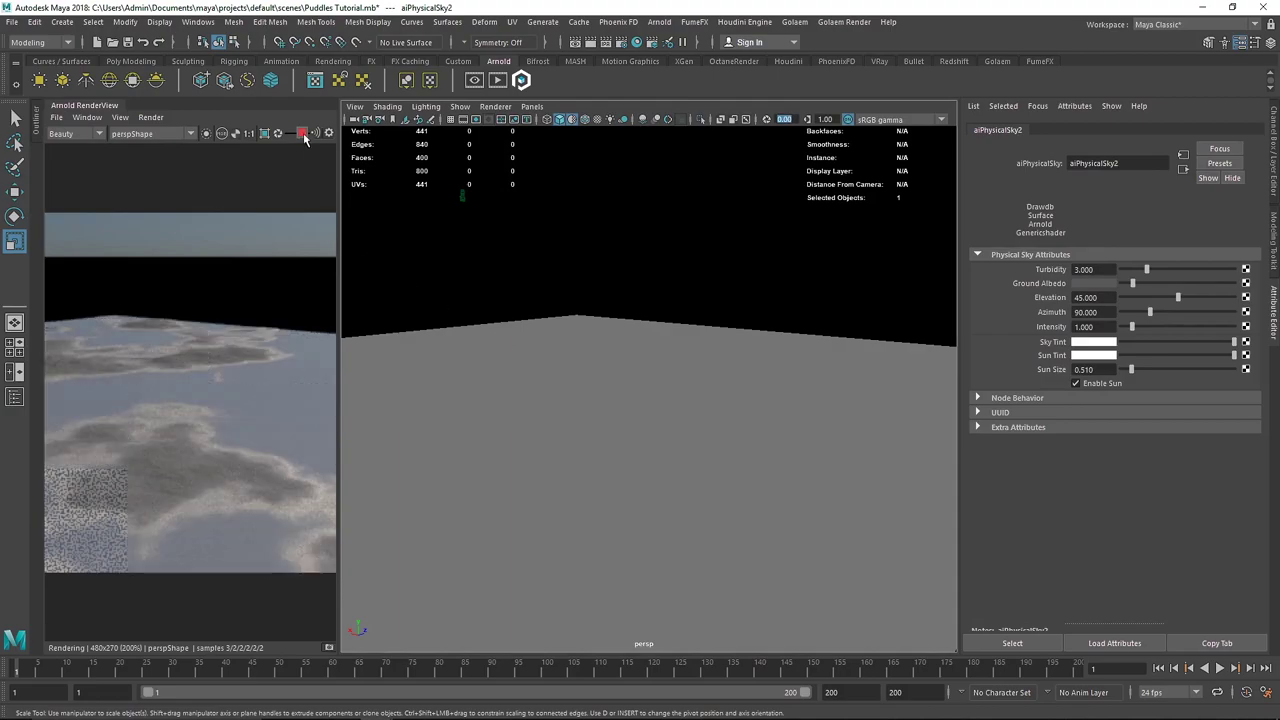
pyautogui.rightClick(86, 108)
pyautogui.click(107, 161)
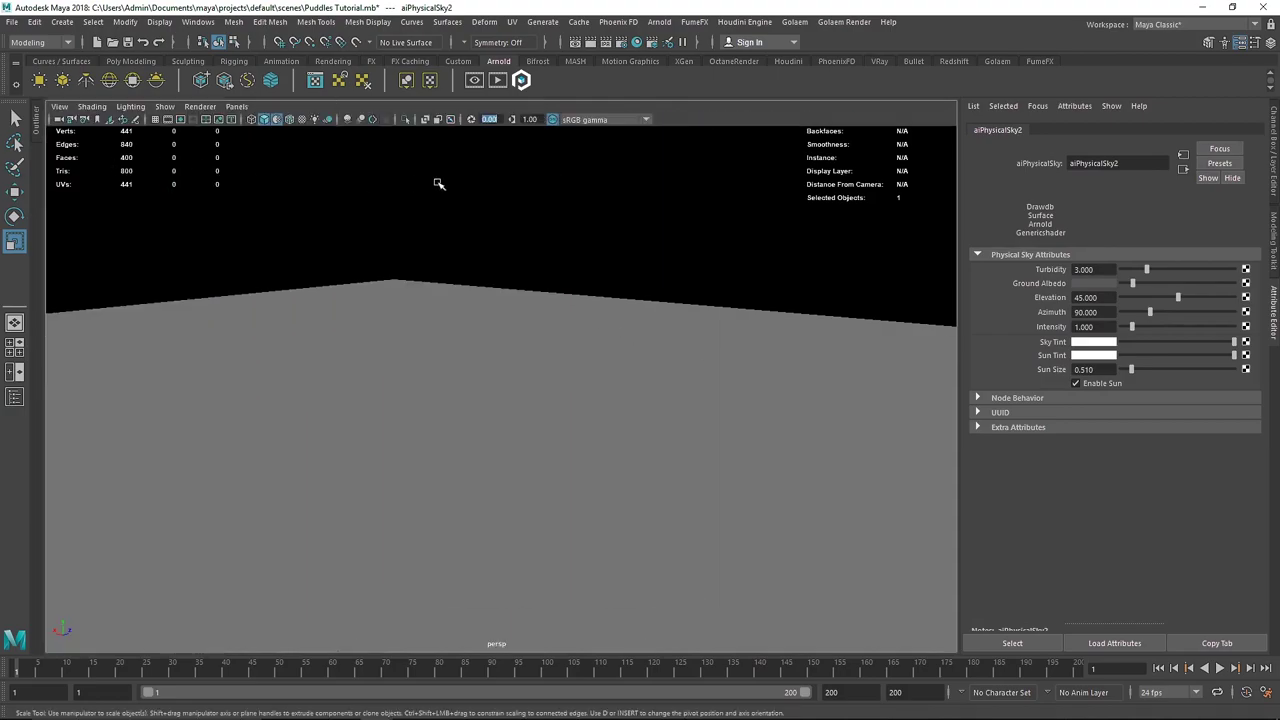
# Reopen the Wet_Puddles network in Hypershade and select its noise, surface material and displacement nodes together
pyautogui.click(636, 42)
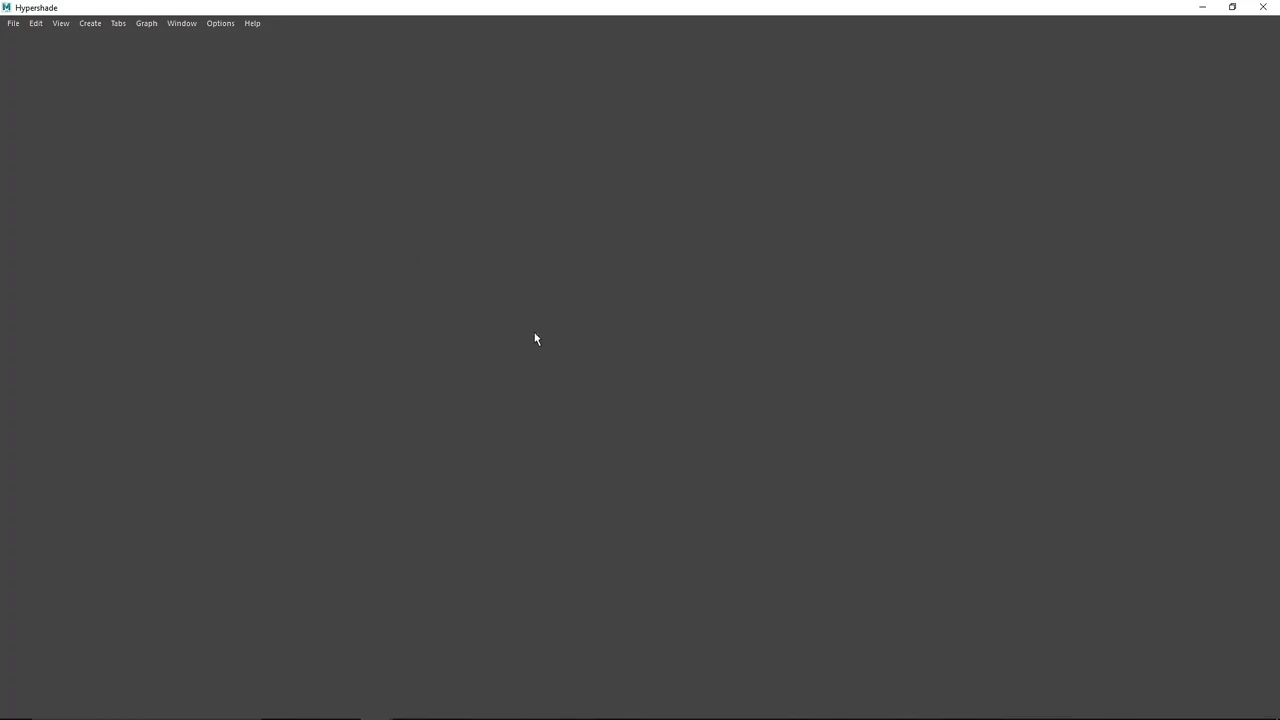
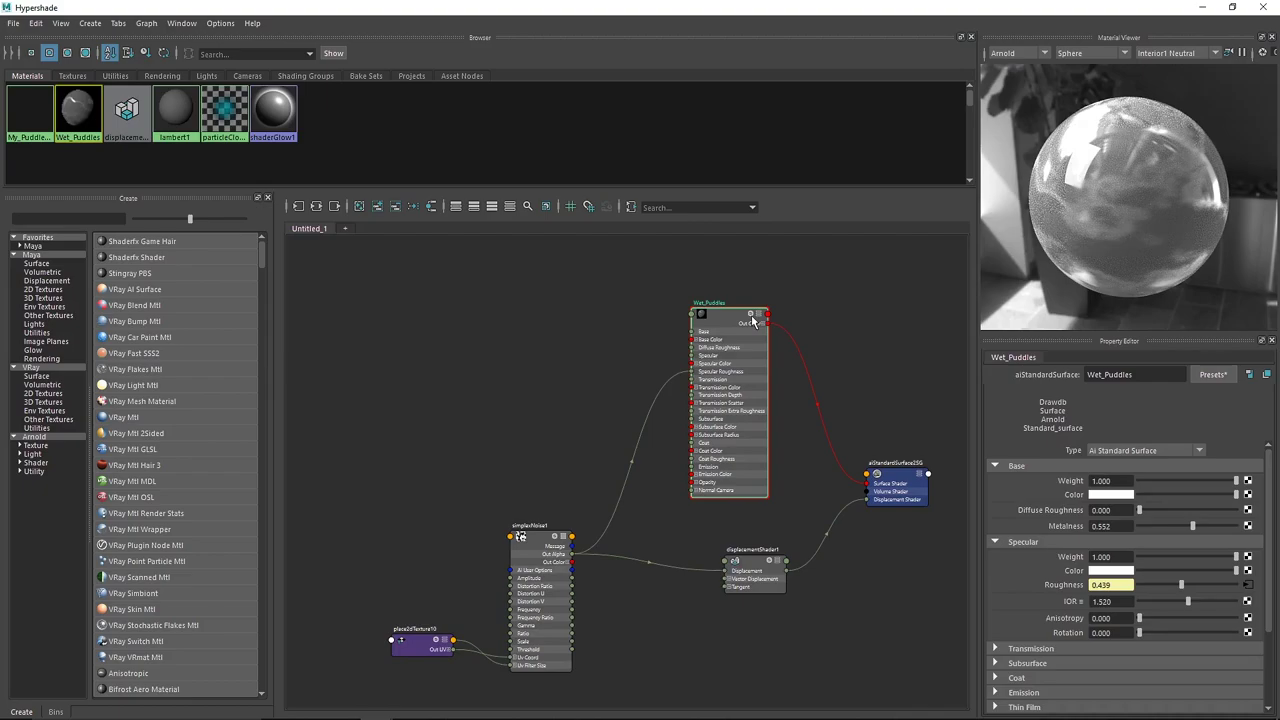
pyautogui.keyDown('alt'); pyautogui.moveTo(573, 286); pyautogui.dragTo(606, 291, button='middle'); pyautogui.keyUp('alt')
pyautogui.moveTo(767, 324); pyautogui.dragTo(769, 345)
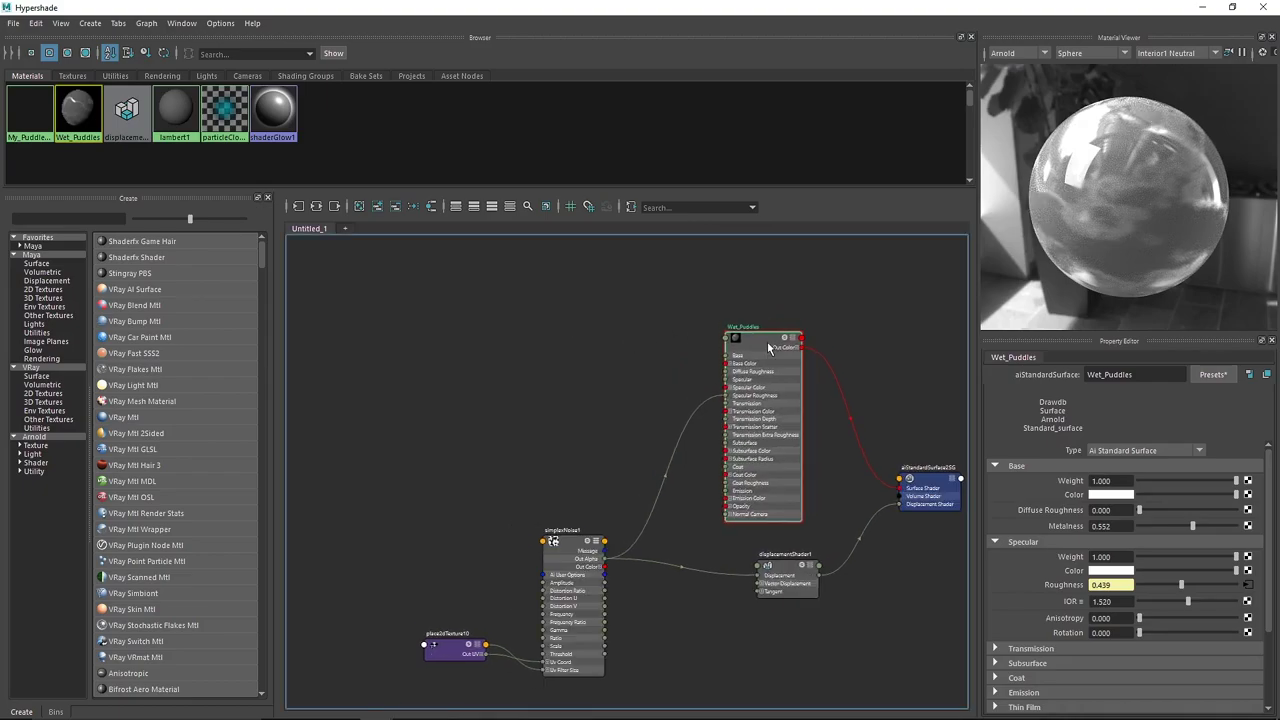
pyautogui.moveTo(459, 374); pyautogui.dragTo(818, 605)
pyautogui.keyDown('alt'); pyautogui.moveTo(843, 285); pyautogui.dragTo(817, 331, button='middle'); pyautogui.keyUp('alt')
# Create an Arnold aiStandardSurface node in the network and delete the shading group attached to it
pyautogui.click(59, 439)
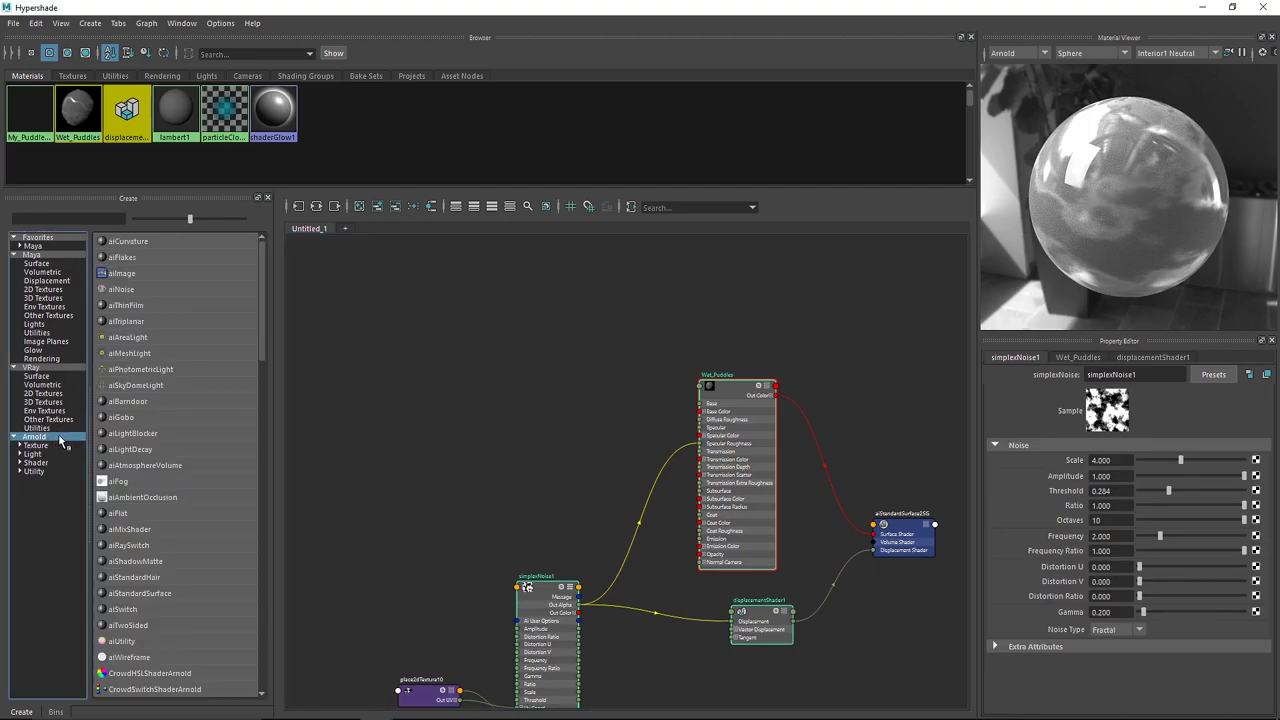
pyautogui.scroll(-10, 194, 410)
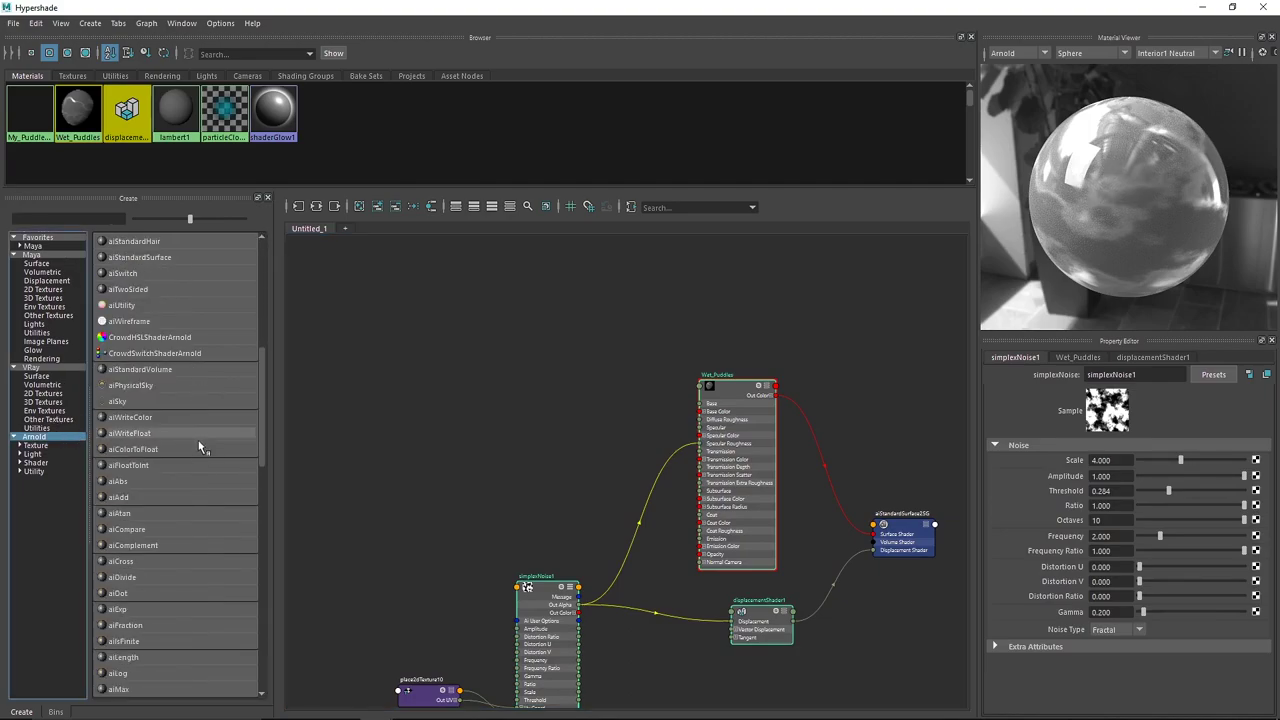
pyautogui.scroll(-10, 192, 459)
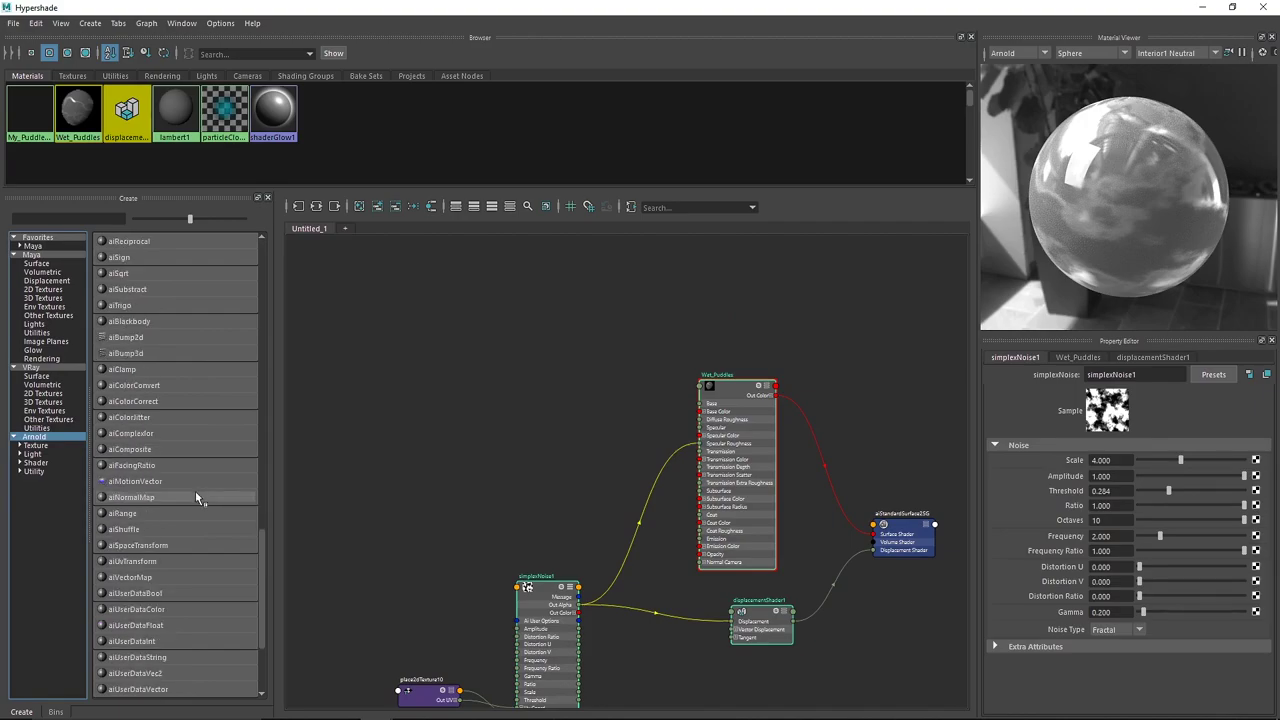
pyautogui.scroll(12, 193, 512)
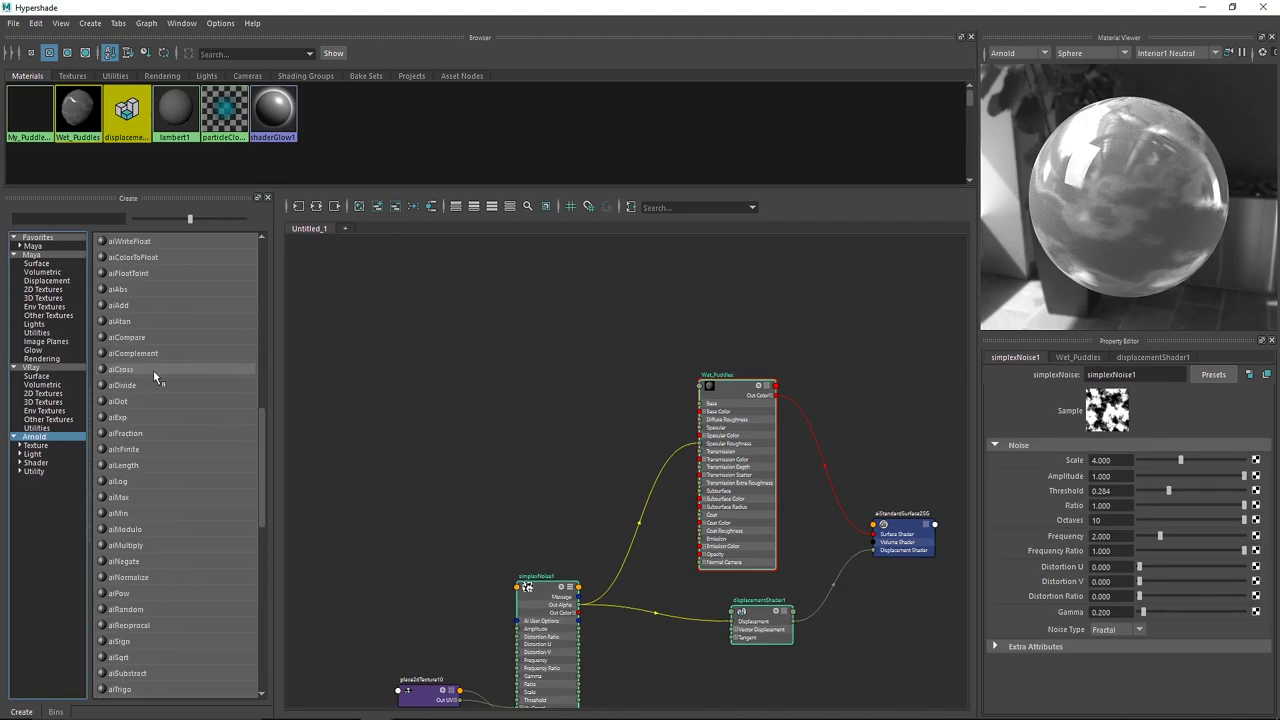
pyautogui.moveTo(264, 445); pyautogui.dragTo(268, 368)
pyautogui.click(188, 352)
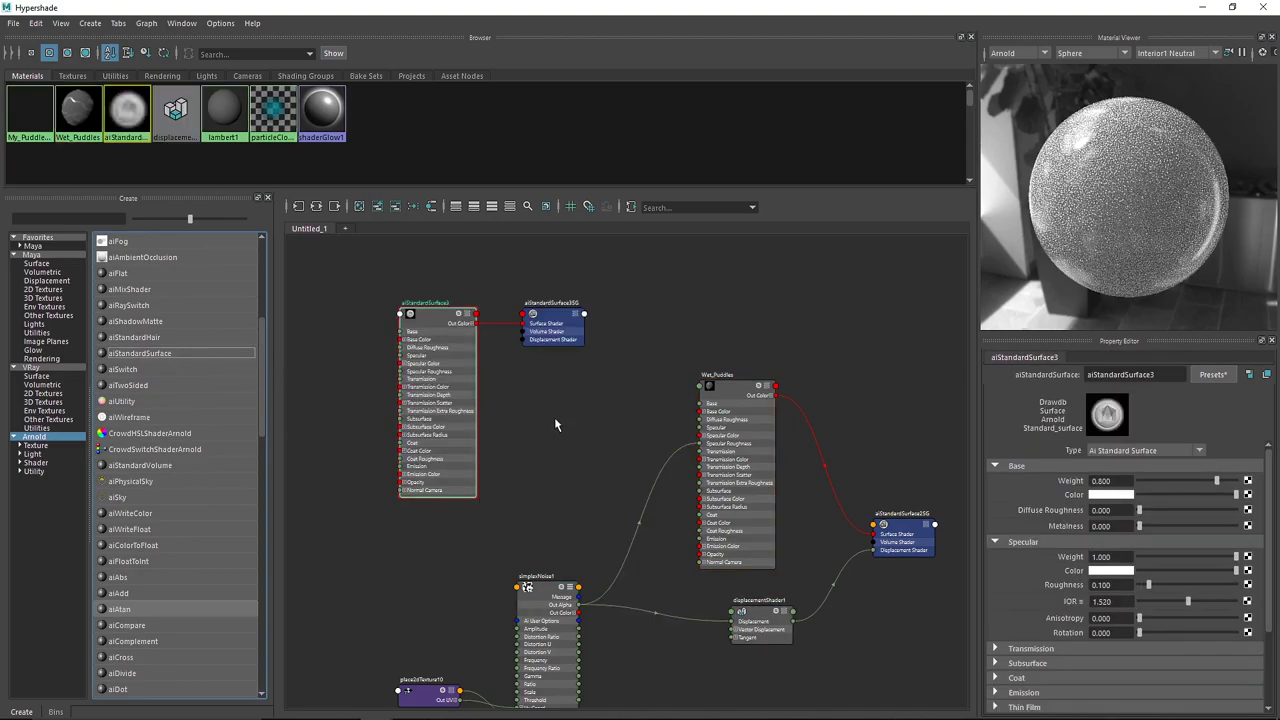
pyautogui.click(541, 370)
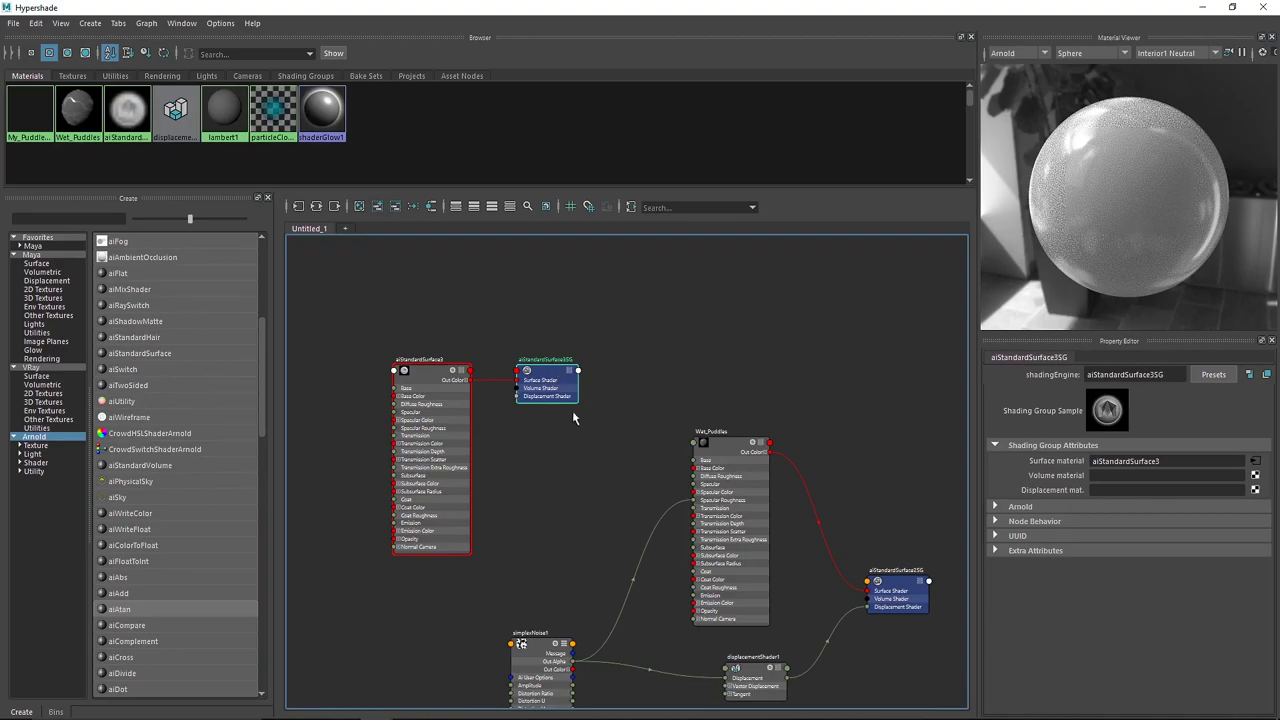
pyautogui.press('Delete')
# Move the new aiStandardSurface node up and across so it sits above the Wet_Puddles material
pyautogui.keyDown('alt'); pyautogui.moveTo(440, 380); pyautogui.dragTo(337, 293, button='middle'); pyautogui.keyUp('alt')
pyautogui.moveTo(337, 293); pyautogui.dragTo(714, 274)
pyautogui.moveTo(745, 316)
pyautogui.keyDown('alt'); pyautogui.mouseDown(button='middle')
pyautogui.moveTo(751, 453)
pyautogui.moveTo(741, 307)
pyautogui.mouseUp(button='middle'); pyautogui.keyUp('alt')
pyautogui.moveTo(718, 277); pyautogui.dragTo(680, 290)
pyautogui.keyDown('alt'); pyautogui.moveTo(761, 361); pyautogui.dragTo(777, 407, button='middle'); pyautogui.keyUp('alt')
pyautogui.scroll(-3, 590, 405)
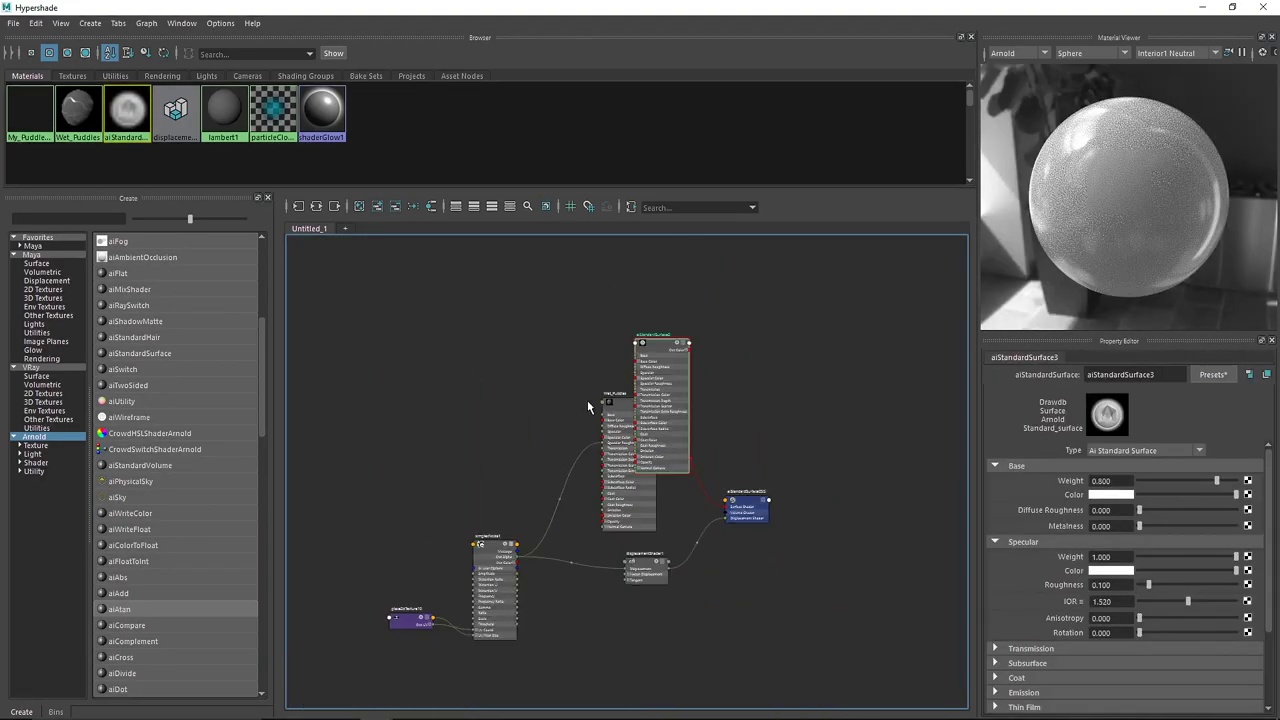
pyautogui.moveTo(672, 357); pyautogui.dragTo(650, 268)
# Move the whole Wet_Puddles network down as a group, clear of the new aiStandardSurface node
pyautogui.moveTo(350, 306); pyautogui.dragTo(722, 630)
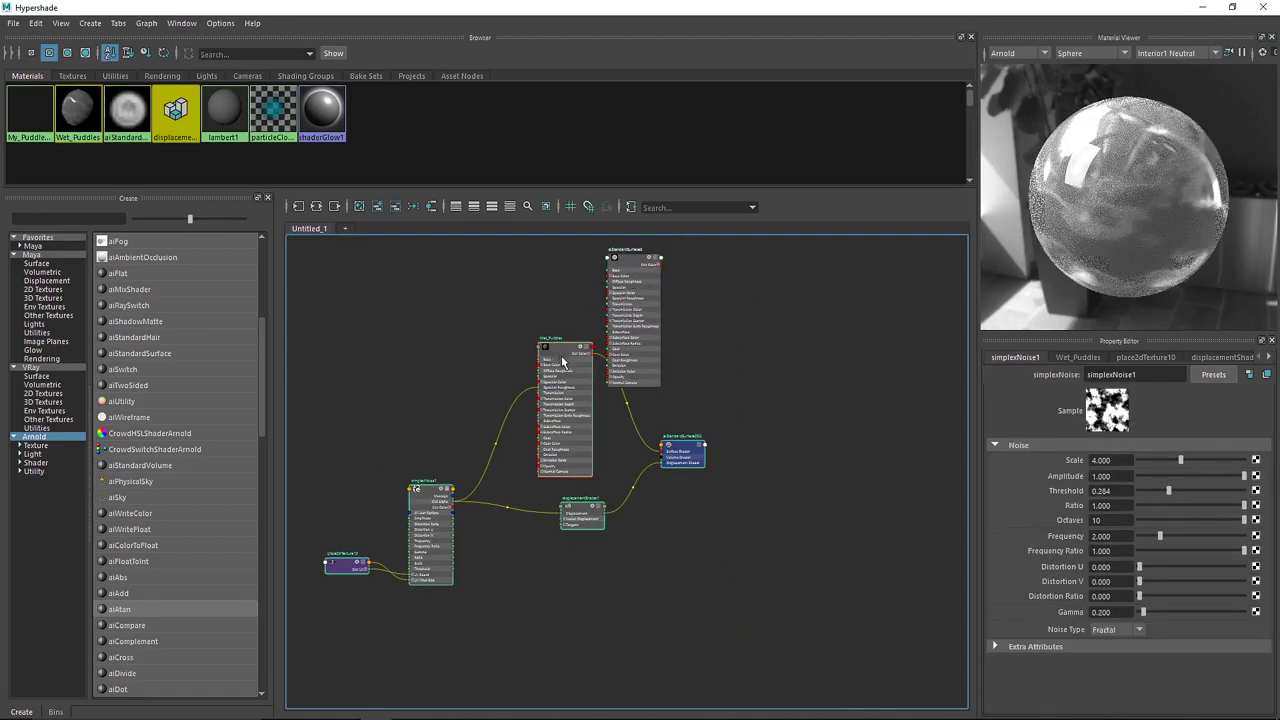
pyautogui.moveTo(563, 362); pyautogui.dragTo(701, 467)
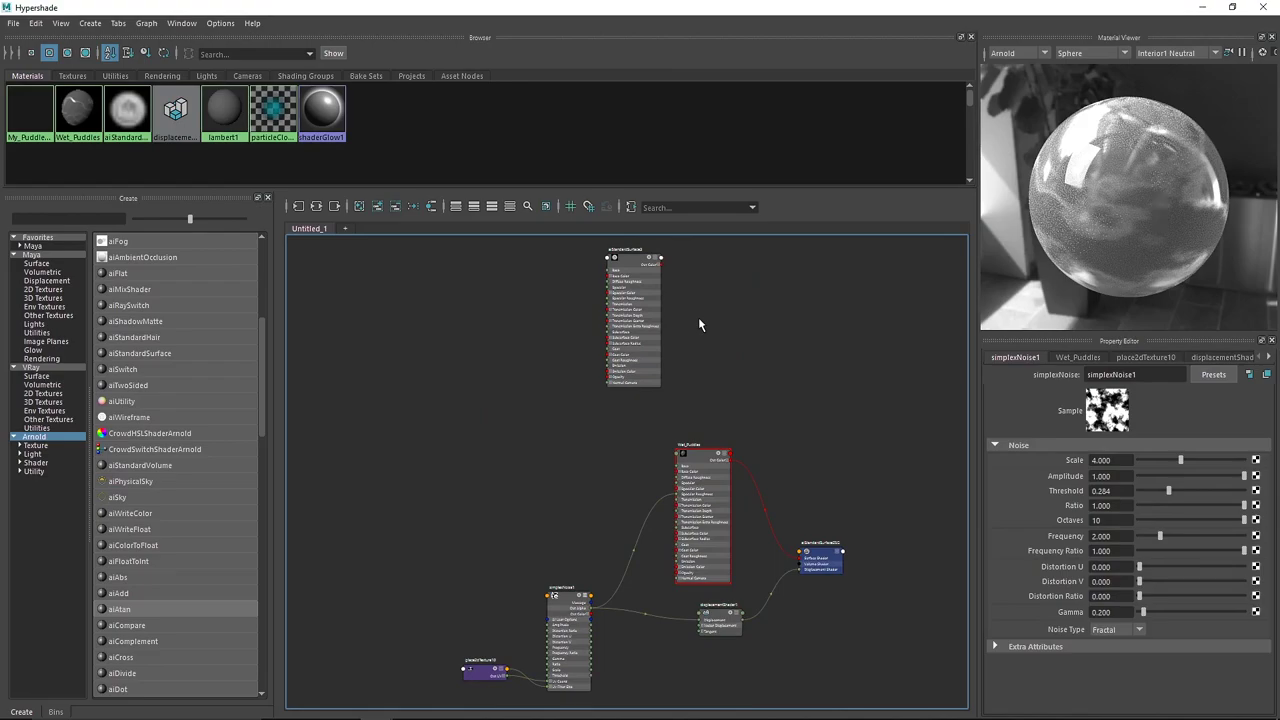
pyautogui.keyDown('alt'); pyautogui.moveTo(698, 317); pyautogui.dragTo(739, 428, button='middle'); pyautogui.keyUp('alt')
pyautogui.scroll(4, 509, 420)
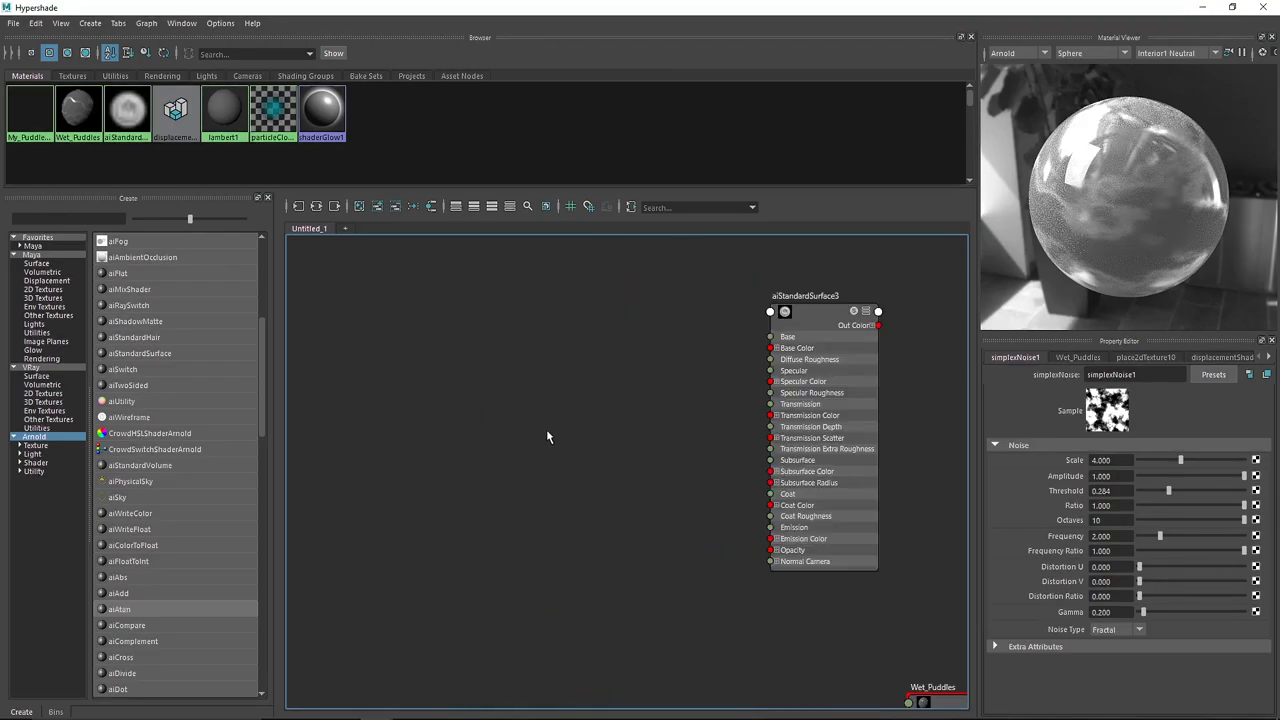
pyautogui.keyDown('alt'); pyautogui.moveTo(594, 443); pyautogui.dragTo(572, 393, button='middle'); pyautogui.keyUp('alt')
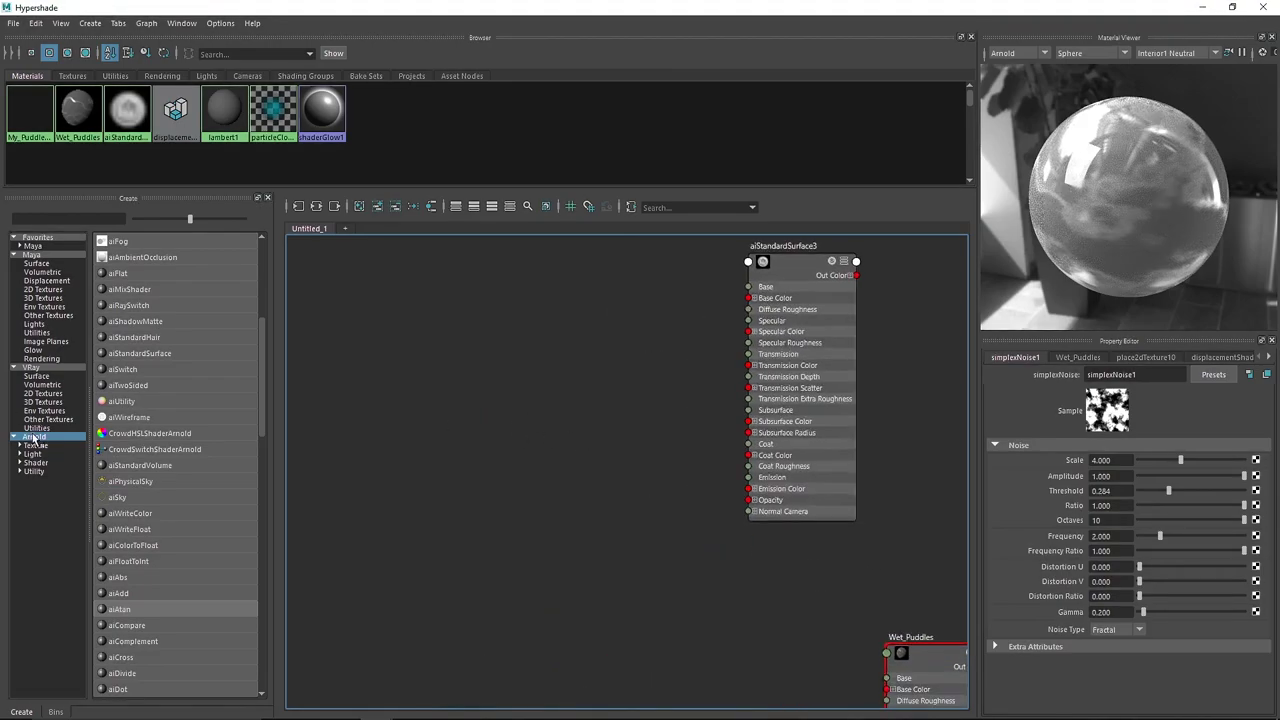
# Search the node library for noise and add a Maya Simplex Noise texture to the network
pyautogui.click(64, 219)
pyautogui.write('n')
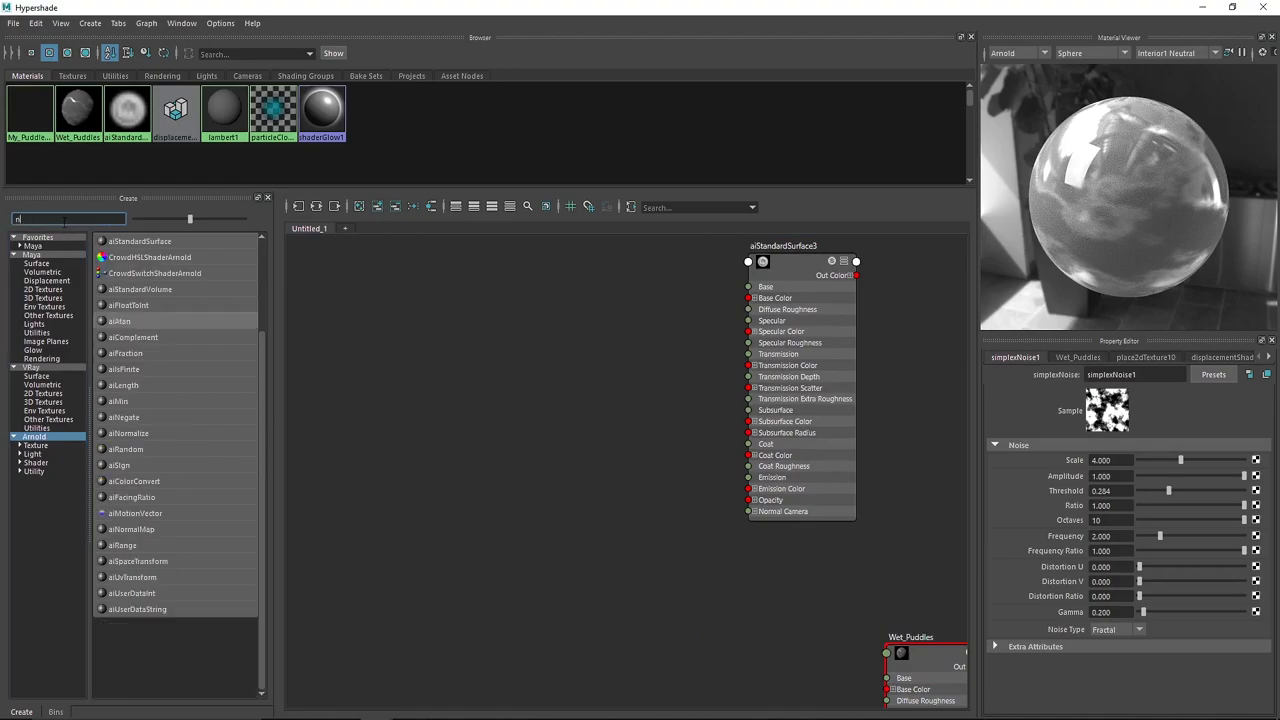
pyautogui.write('oise')
pyautogui.click(108, 264)
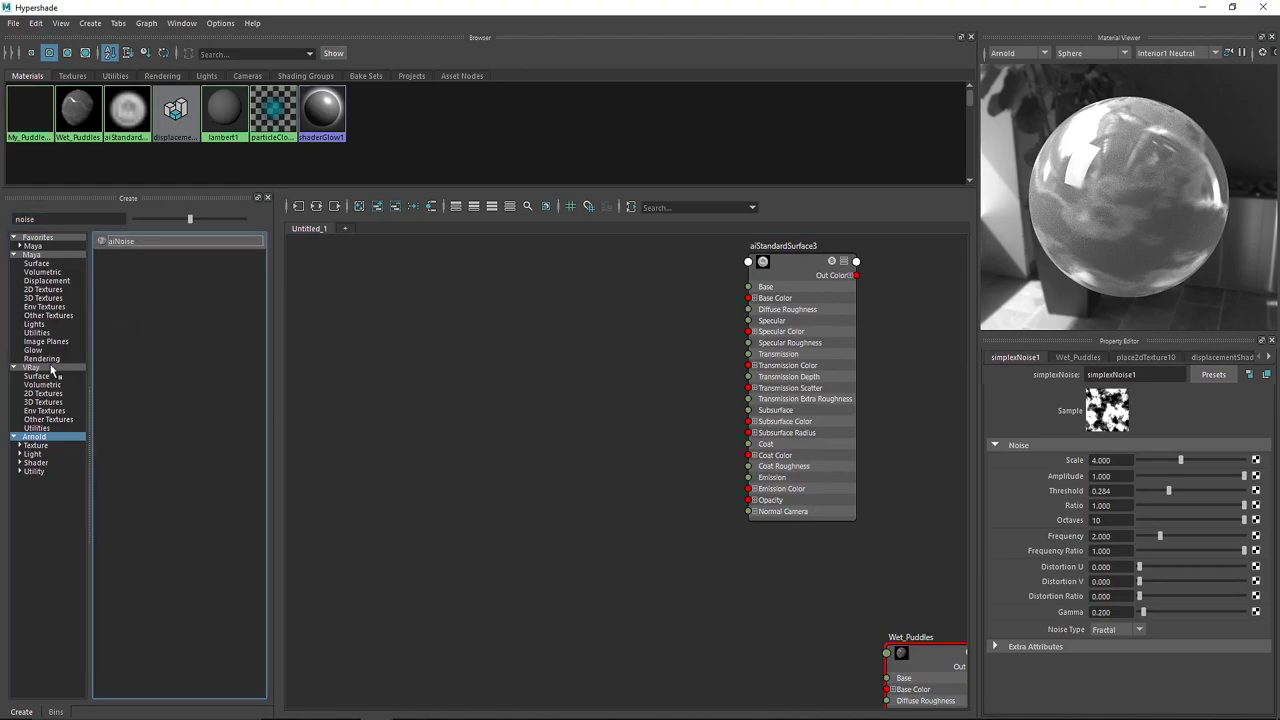
pyautogui.click(44, 246)
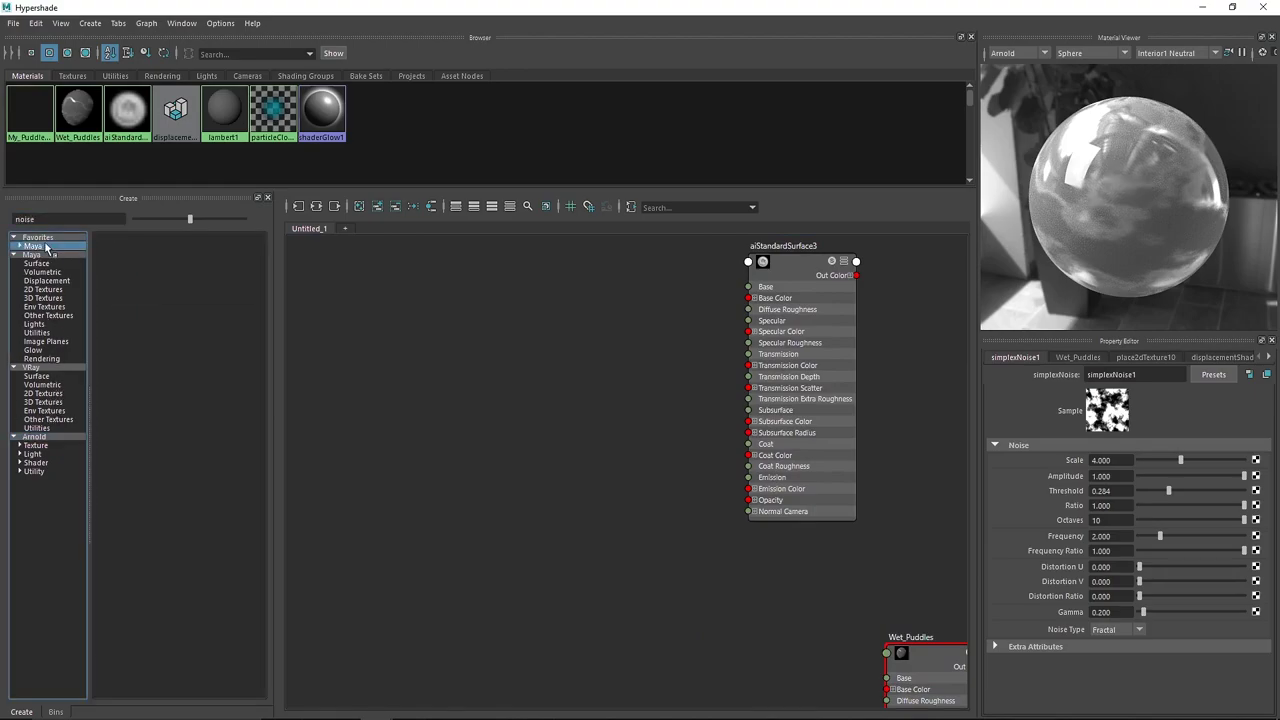
pyautogui.click(40, 219)
pyautogui.click(50, 256)
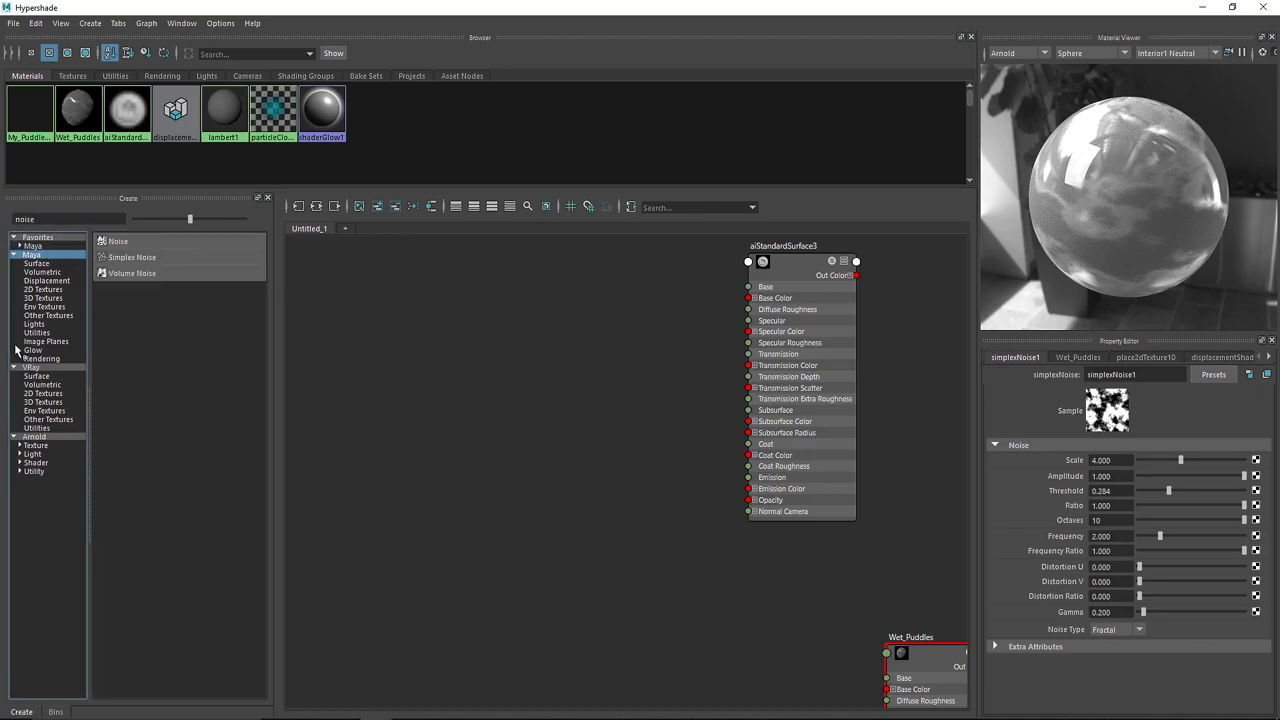
pyautogui.click(133, 257)
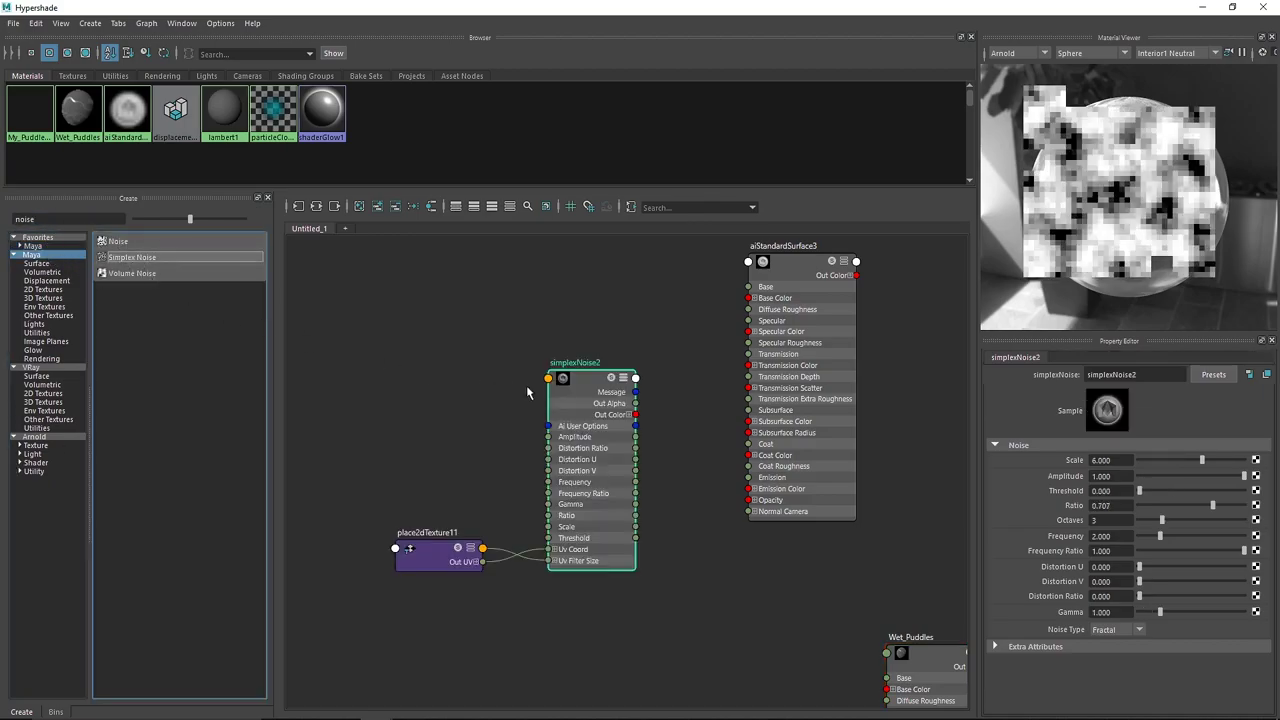
# Set the new Simplex Noise texture's Scale to 60 and its Octaves to 10
pyautogui.click(580, 386)
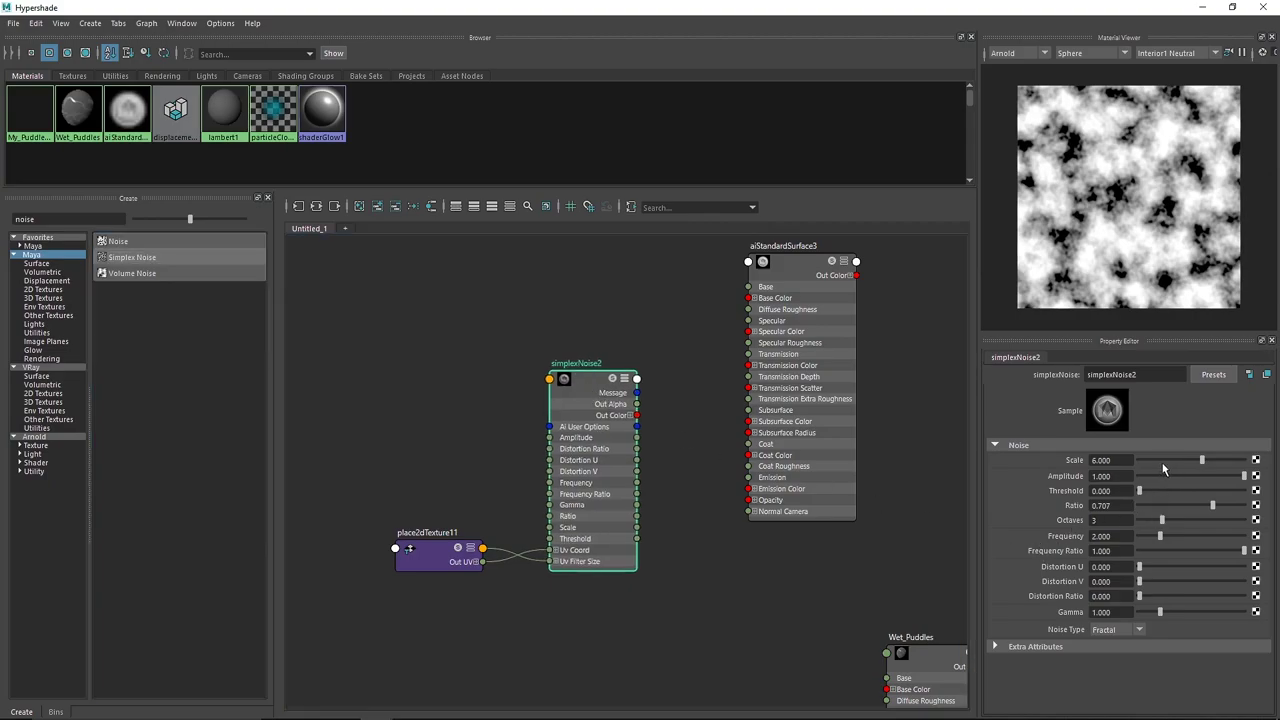
pyautogui.moveTo(1160, 462); pyautogui.dragTo(1254, 464)
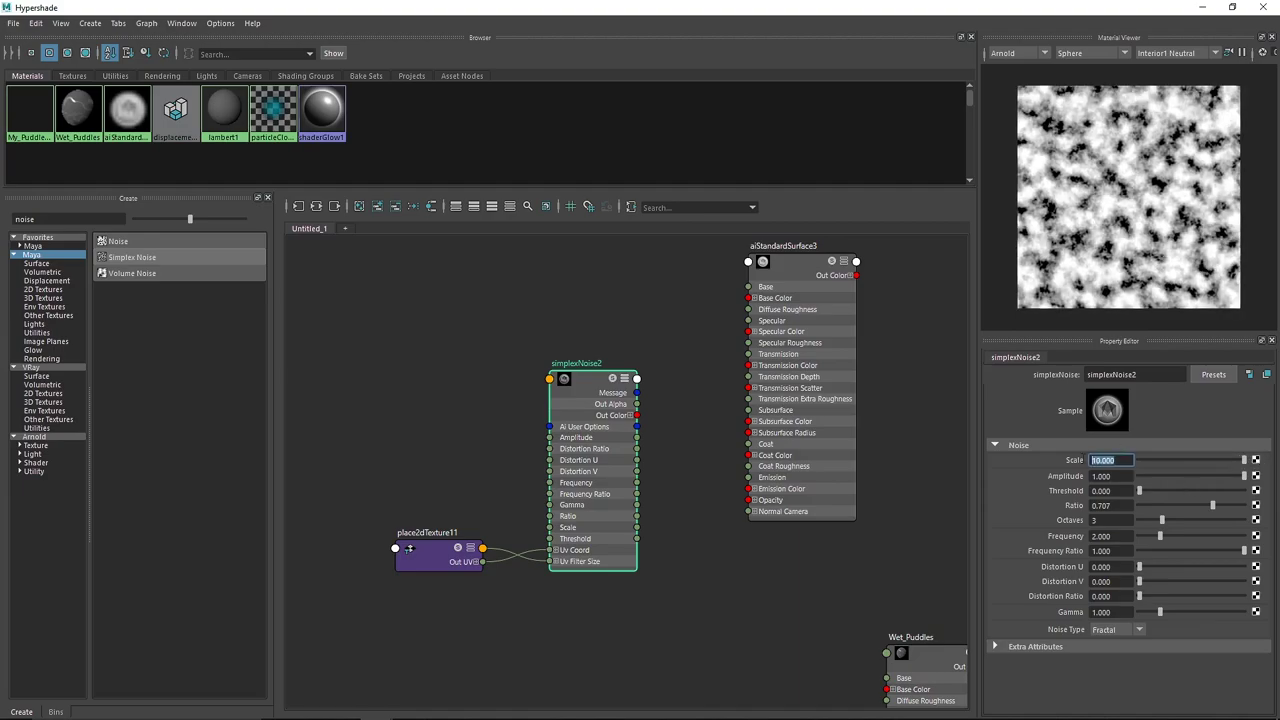
pyautogui.write('20')
pyautogui.press('Return')
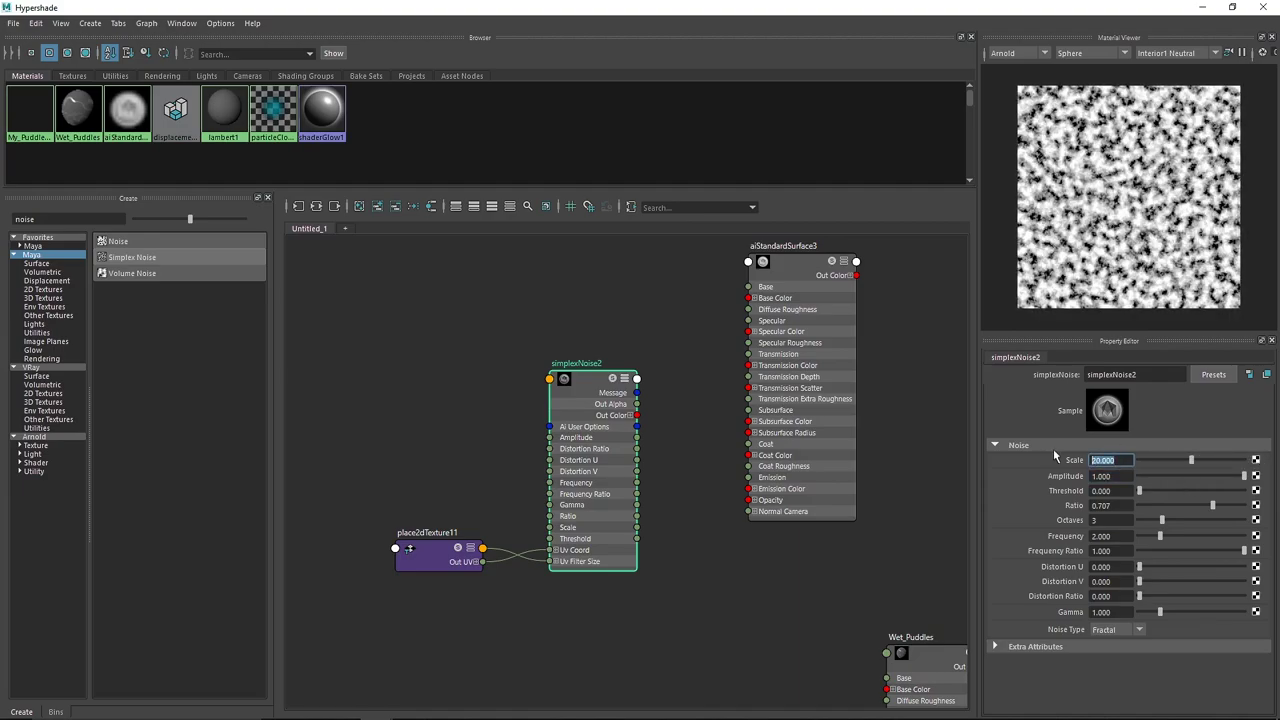
pyautogui.write('40')
pyautogui.press('Return')
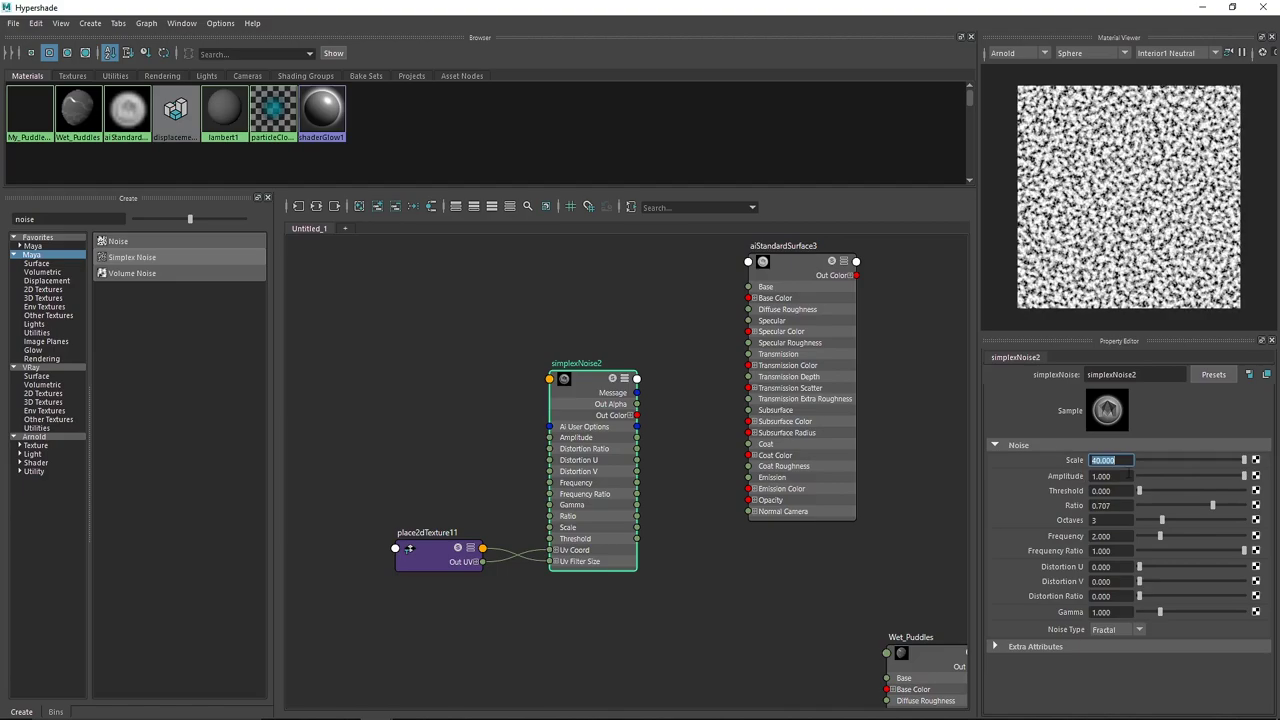
pyautogui.write('60')
pyautogui.press('Return')
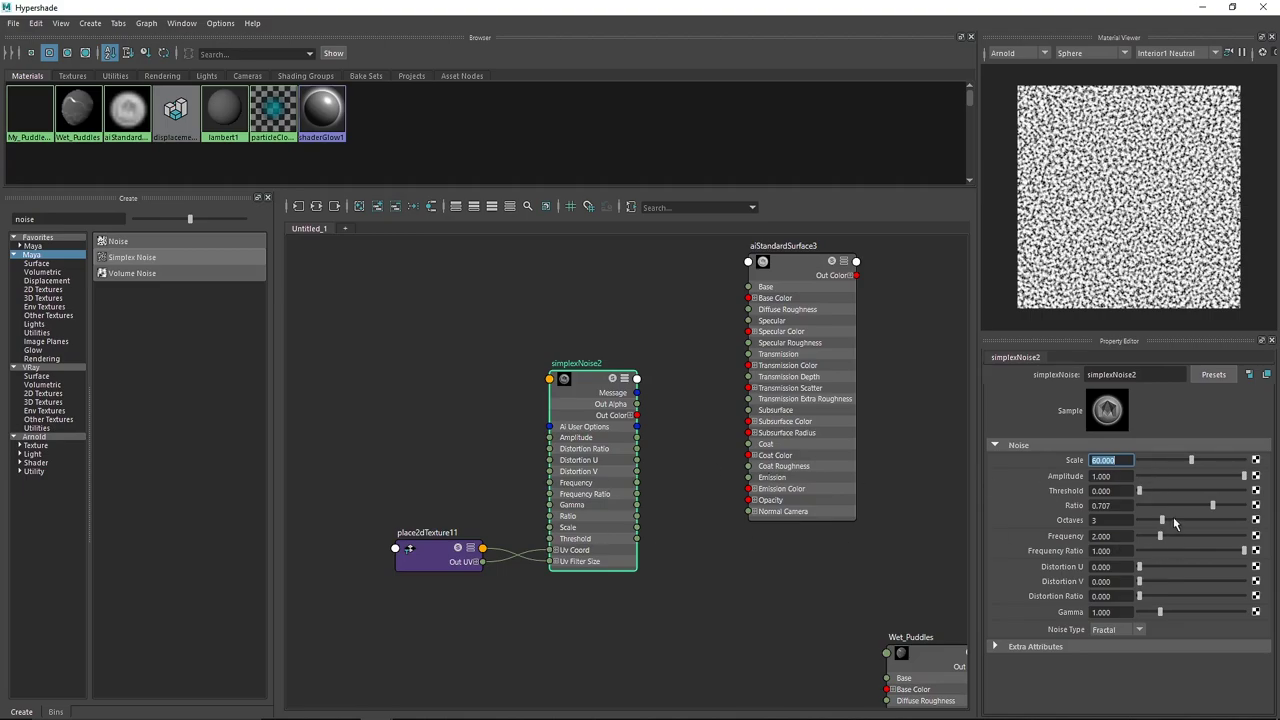
pyautogui.moveTo(1163, 520); pyautogui.dragTo(1275, 523)
# Move the new Simplex Noise and its 2D placement node together, farther from the new surface material
pyautogui.moveTo(366, 338); pyautogui.dragTo(580, 550)
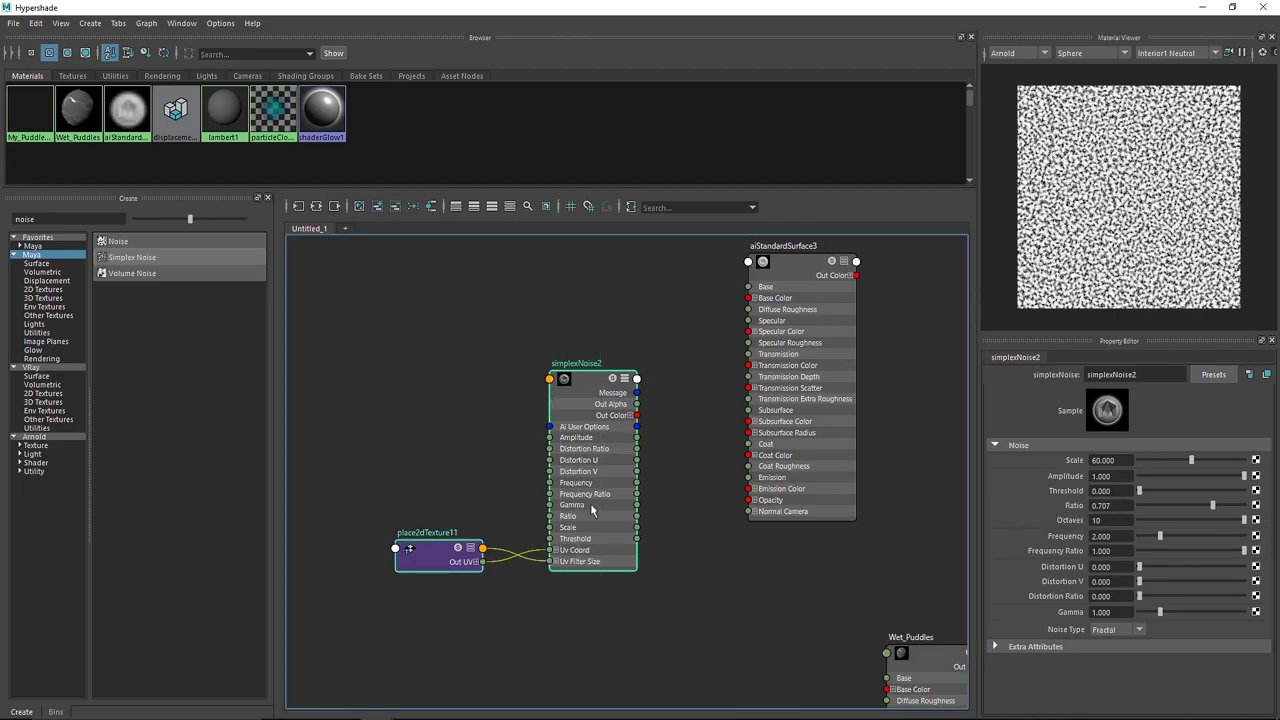
pyautogui.moveTo(586, 394); pyautogui.dragTo(455, 388)
pyautogui.click(350, 334)
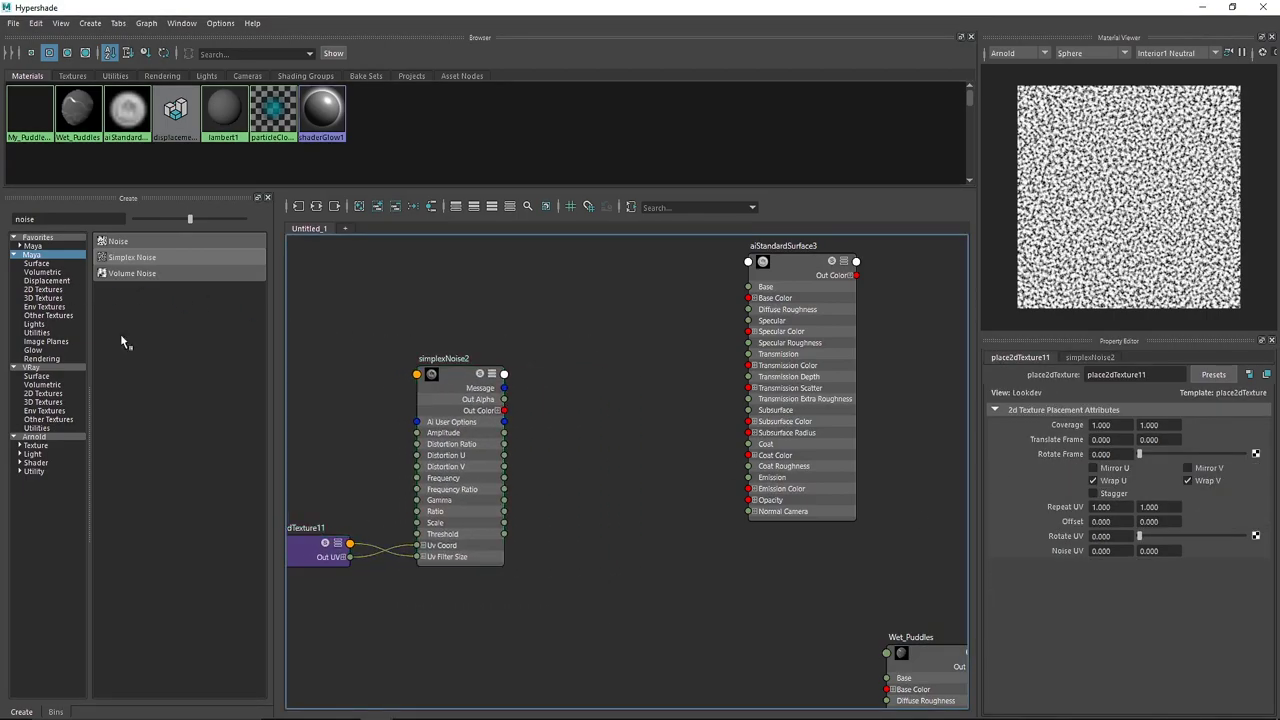
# Assign an aiColorCorrect node to the Bump Mapping of the new aiStandardSurface material
pyautogui.click(794, 281)
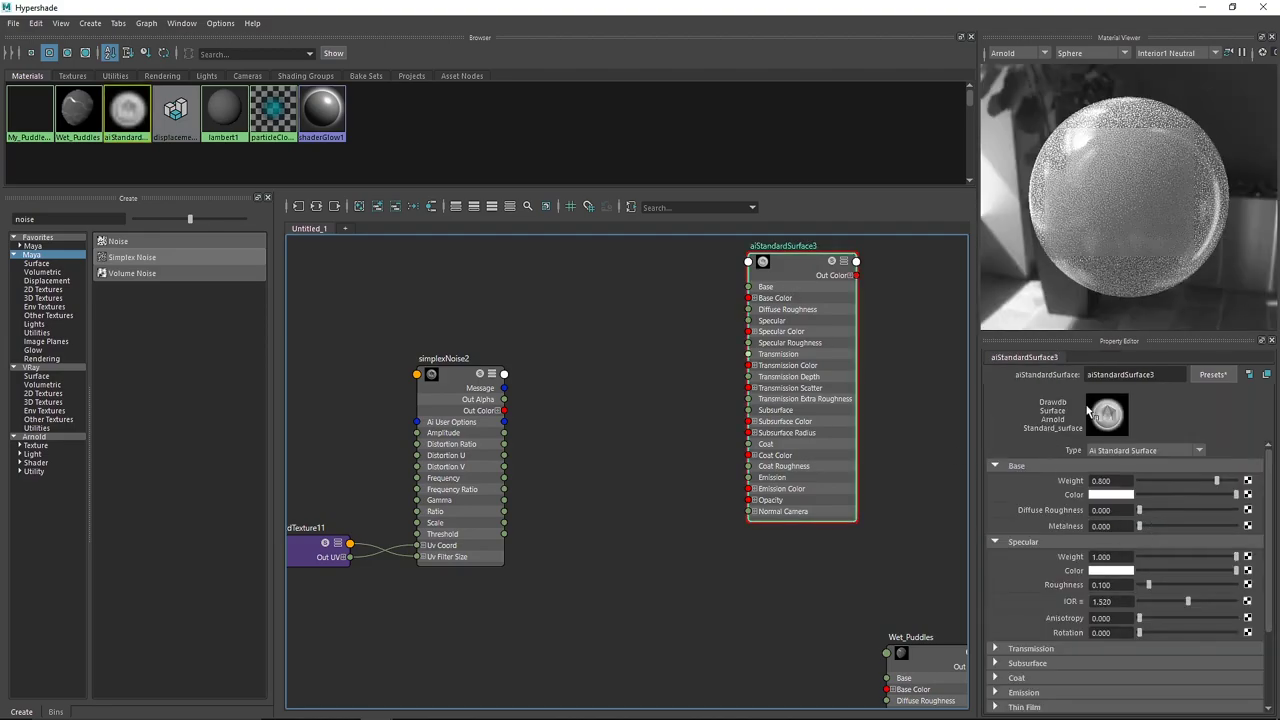
pyautogui.scroll(-2, 1052, 506)
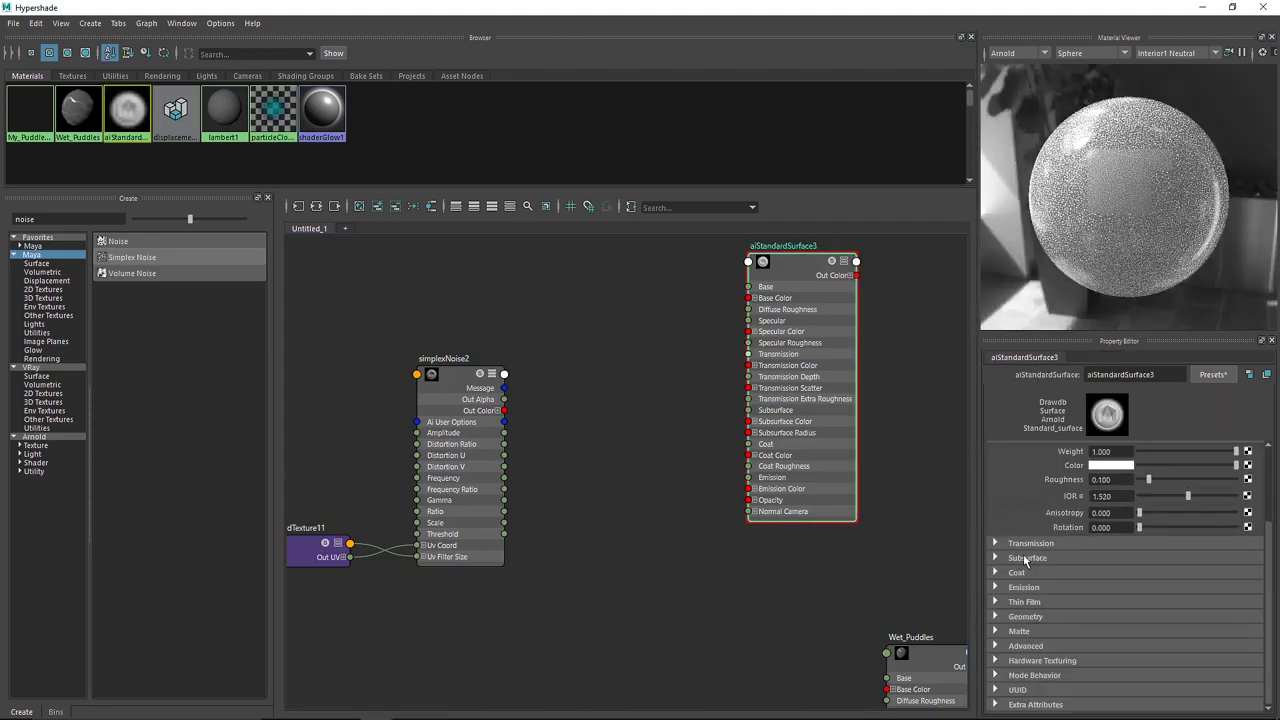
pyautogui.click(1033, 617)
pyautogui.scroll(-1, 1080, 655)
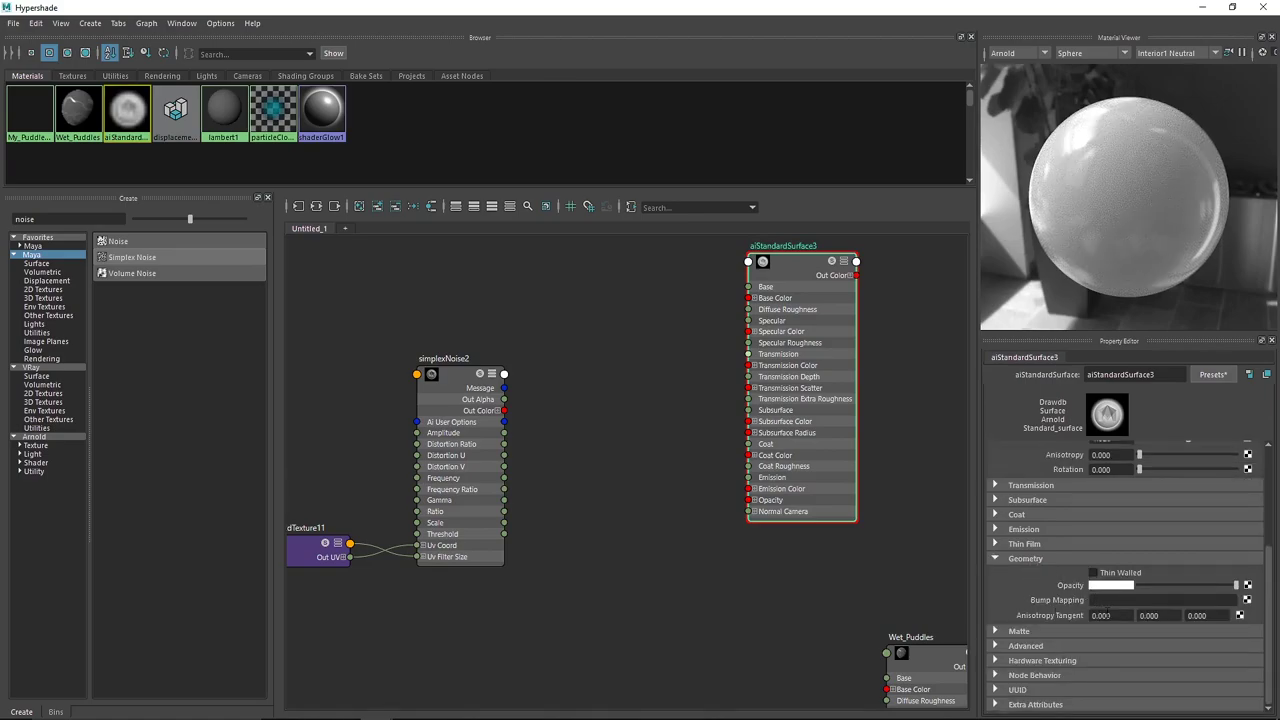
pyautogui.click(1247, 599)
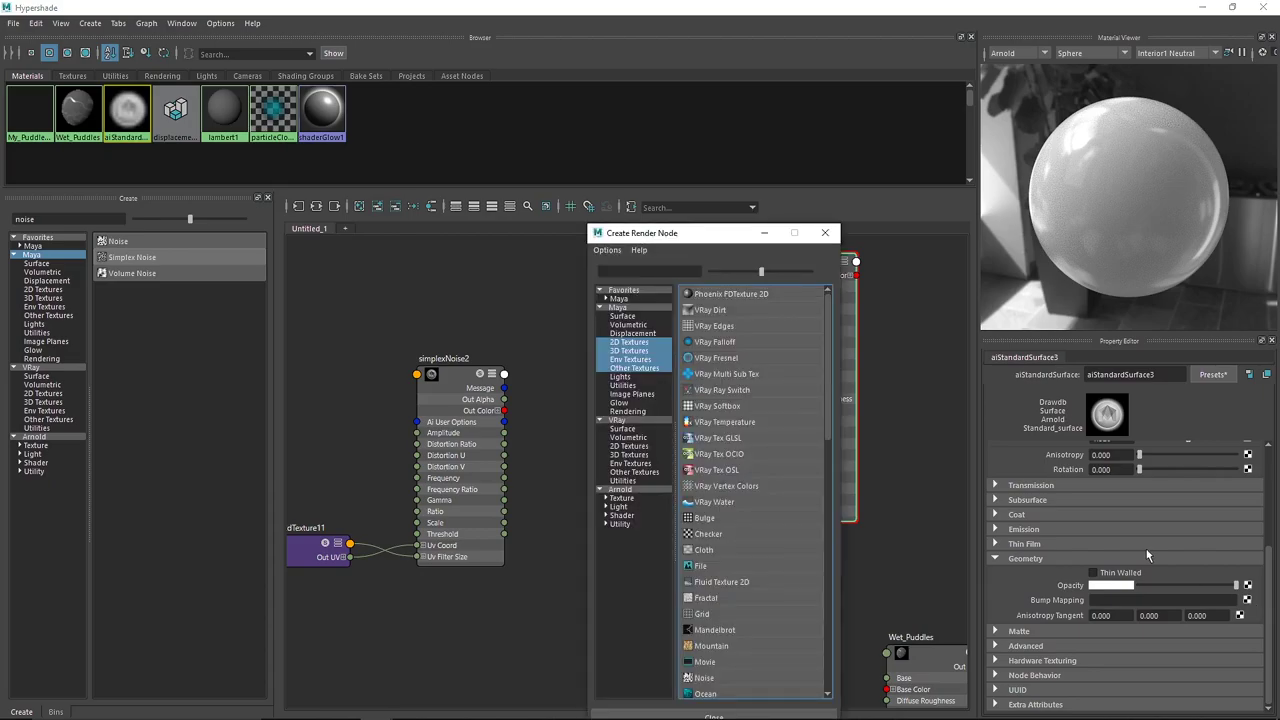
pyautogui.click(619, 489)
pyautogui.scroll(-3, 707, 512)
pyautogui.scroll(-7, 715, 500)
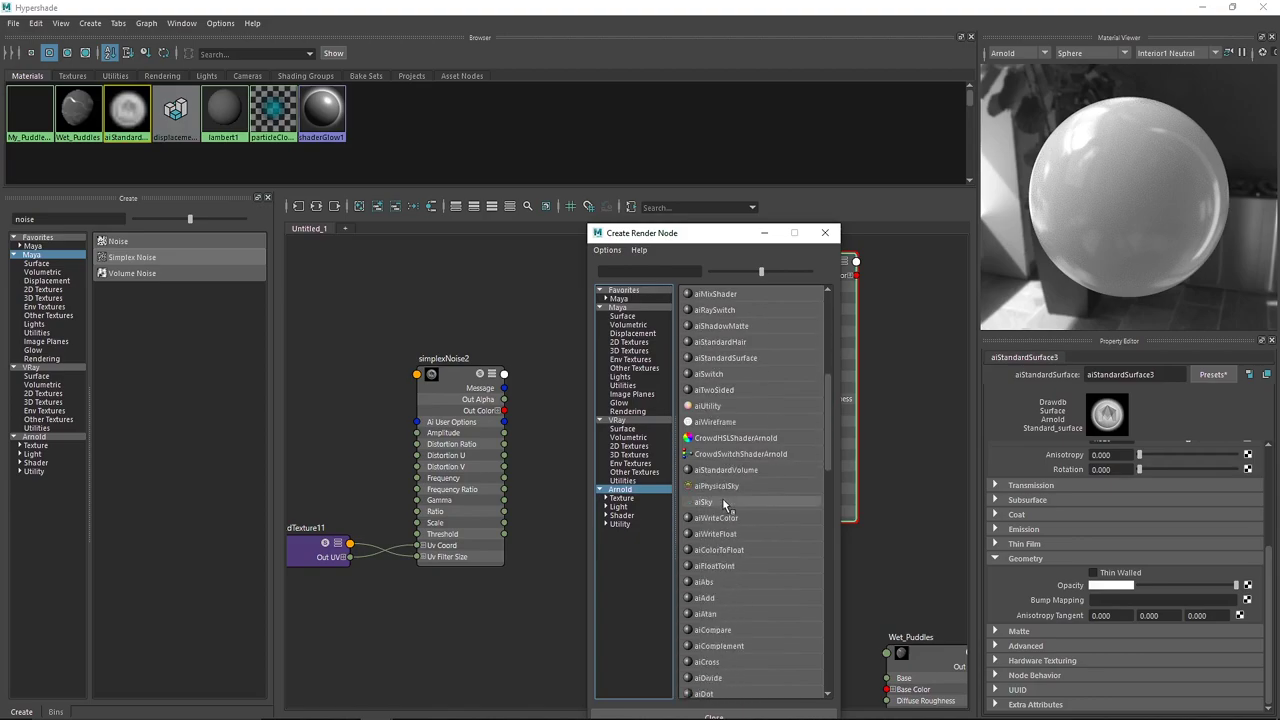
pyautogui.scroll(-5, 730, 482)
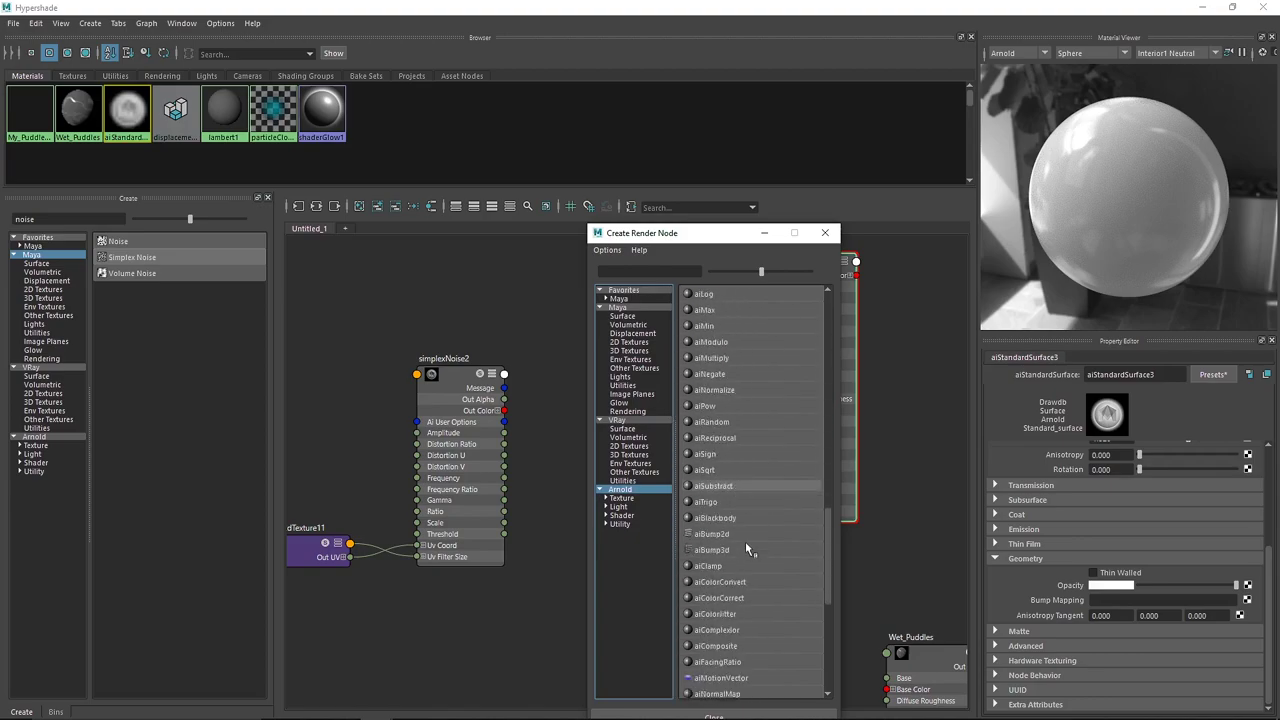
pyautogui.click(741, 593)
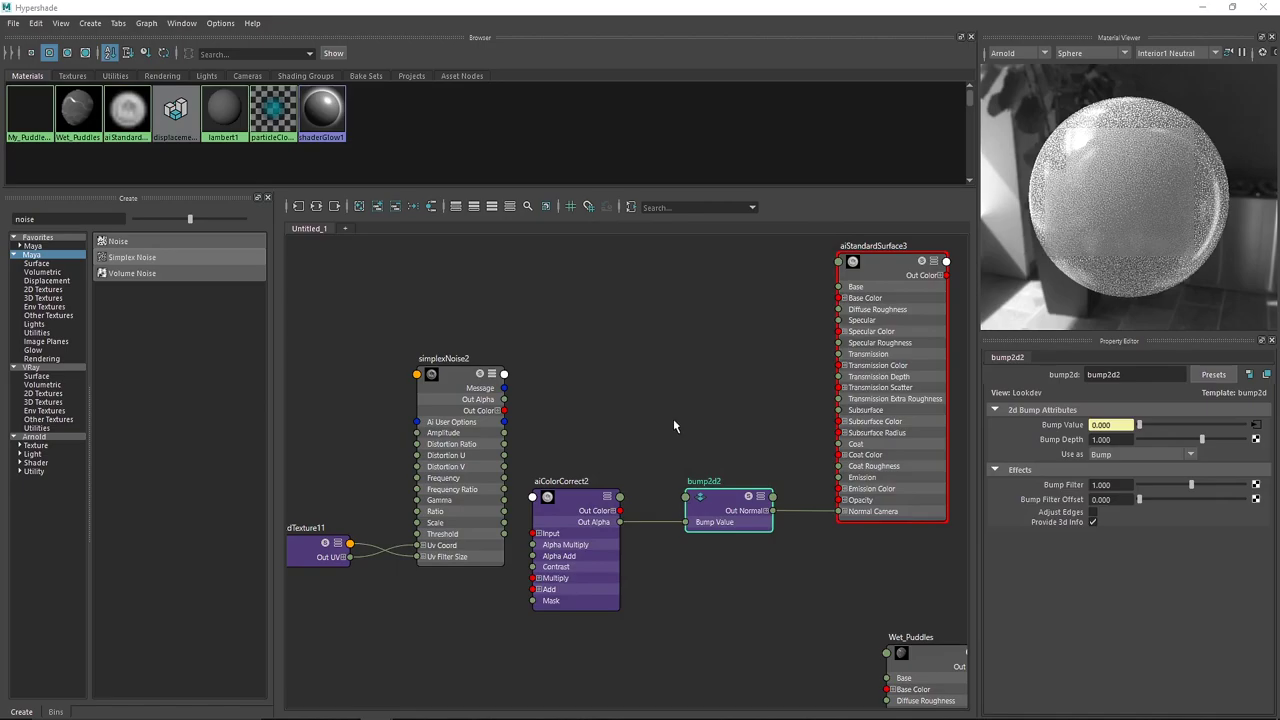
# Rearrange the new noise nodes and connect the Simplex Noise's Out Color to the aiColorCorrect node's Input
pyautogui.moveTo(460, 382); pyautogui.dragTo(422, 430)
pyautogui.moveTo(303, 542); pyautogui.dragTo(269, 542)
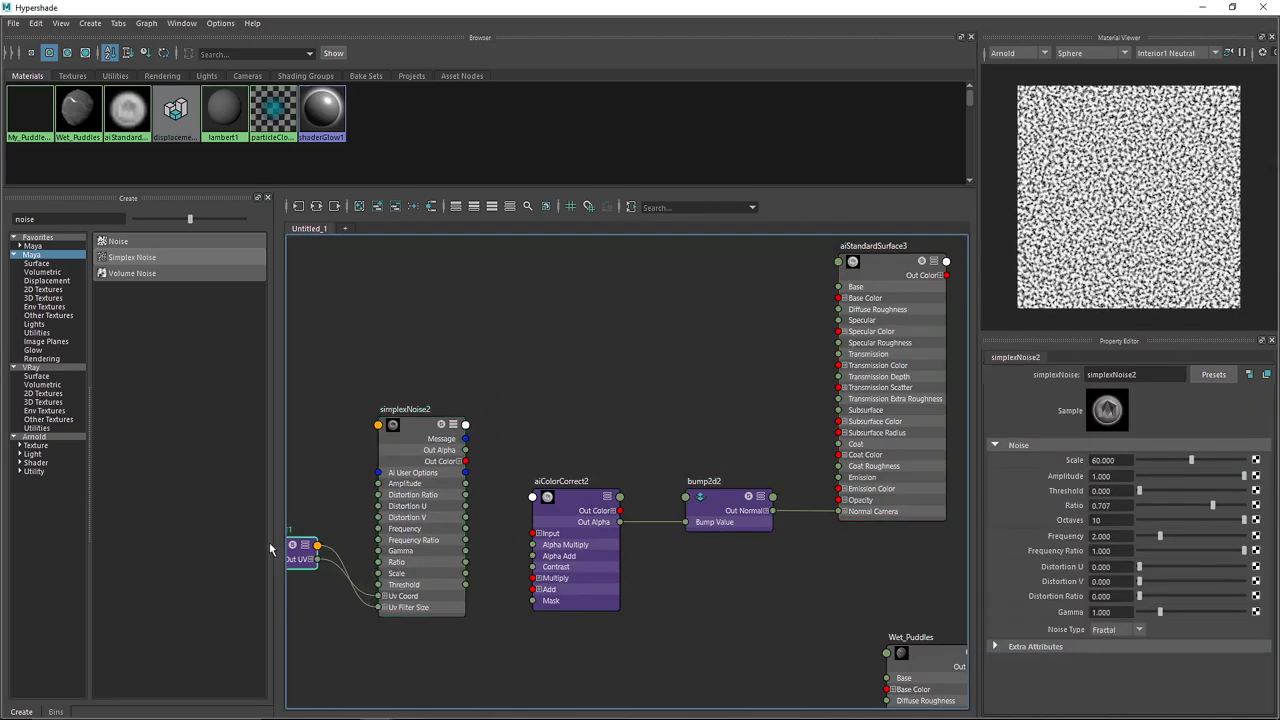
pyautogui.moveTo(465, 450); pyautogui.dragTo(533, 533)
pyautogui.keyDown('alt'); pyautogui.moveTo(741, 400); pyautogui.dragTo(606, 414, button='middle'); pyautogui.keyUp('alt')
pyautogui.click(754, 280)
pyautogui.keyDown('alt'); pyautogui.moveTo(888, 391); pyautogui.dragTo(788, 404, button='middle'); pyautogui.keyUp('alt')
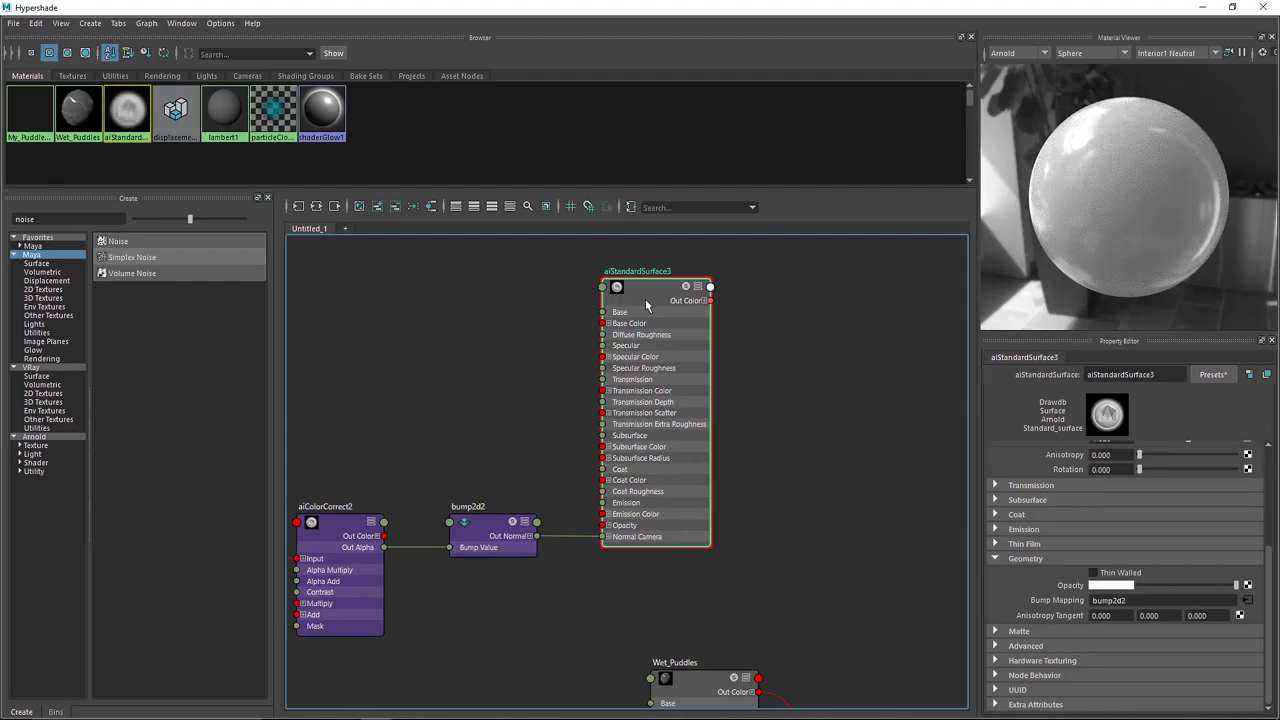
# Search for "mix" among the Arnold nodes and create an aiMixShader in the graph
pyautogui.scroll(-3, 829, 445)
pyautogui.keyDown('alt'); pyautogui.moveTo(837, 591); pyautogui.dragTo(743, 471, button='middle'); pyautogui.keyUp('alt')
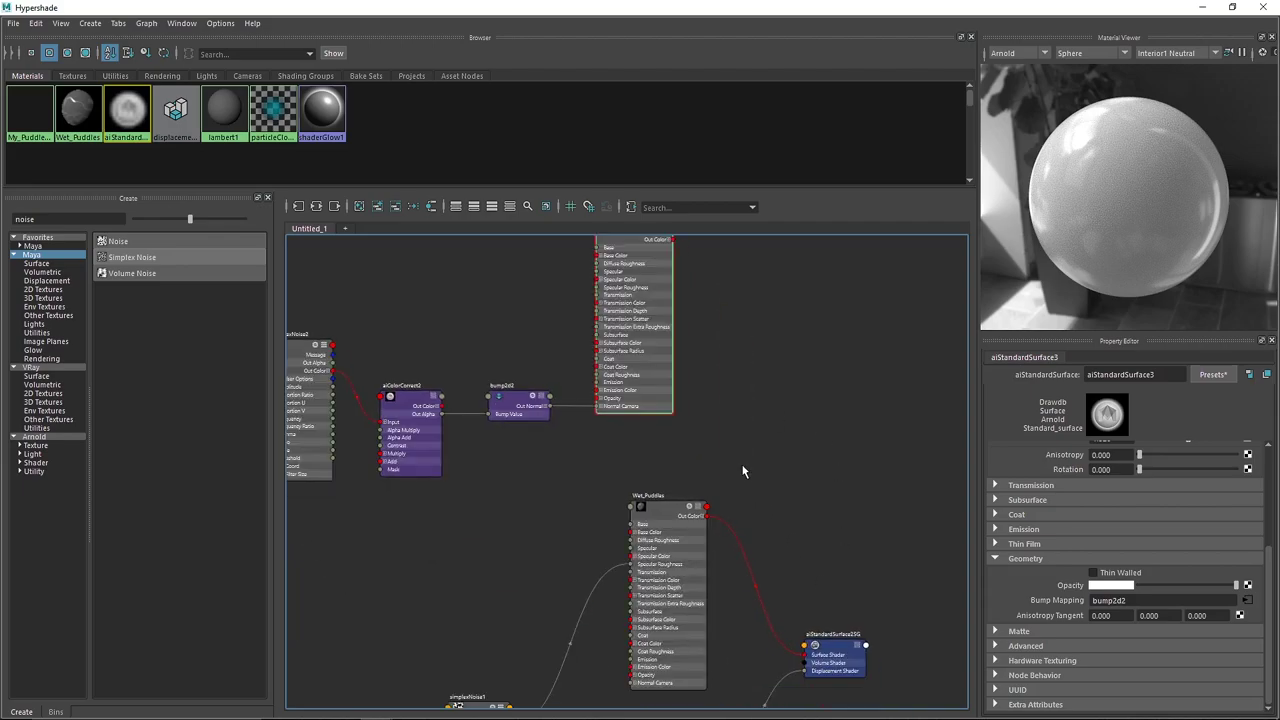
pyautogui.moveTo(666, 520); pyautogui.dragTo(649, 532)
pyautogui.keyDown('alt'); pyautogui.moveTo(737, 506); pyautogui.dragTo(700, 463, button='middle'); pyautogui.keyUp('alt')
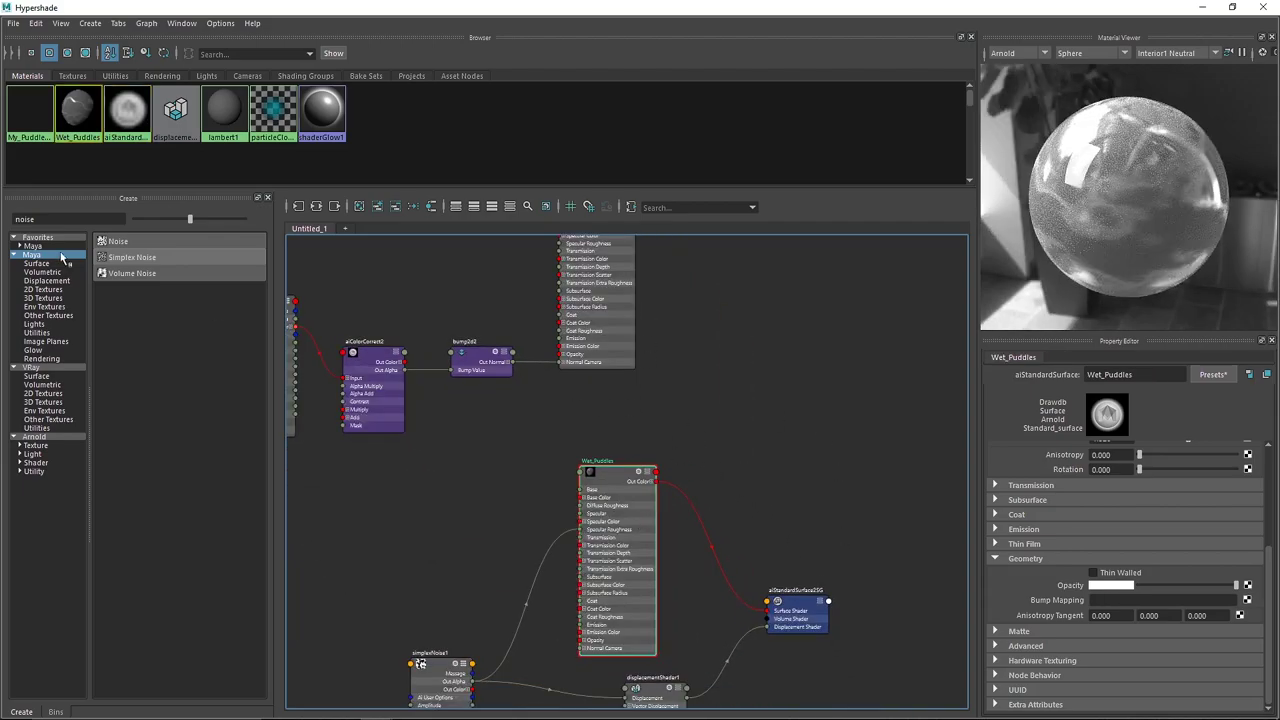
pyautogui.moveTo(52, 215); pyautogui.dragTo(3, 217)
pyautogui.write('mix')
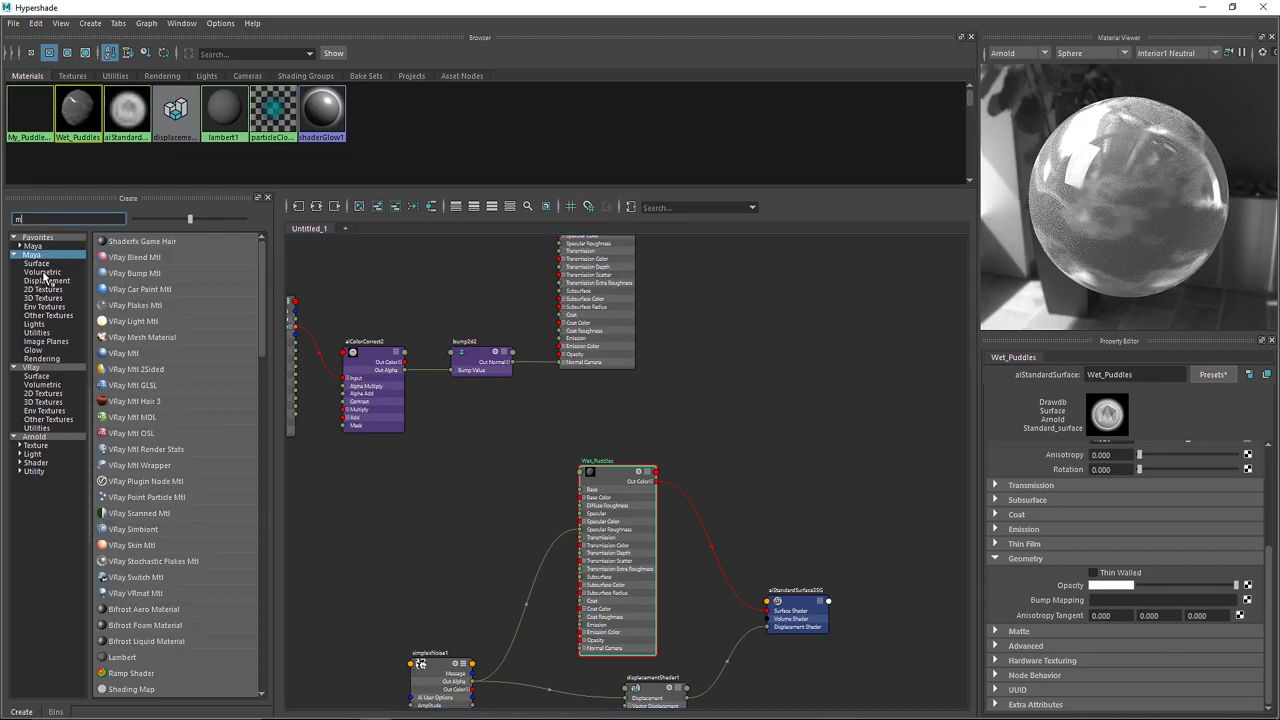
pyautogui.click(58, 439)
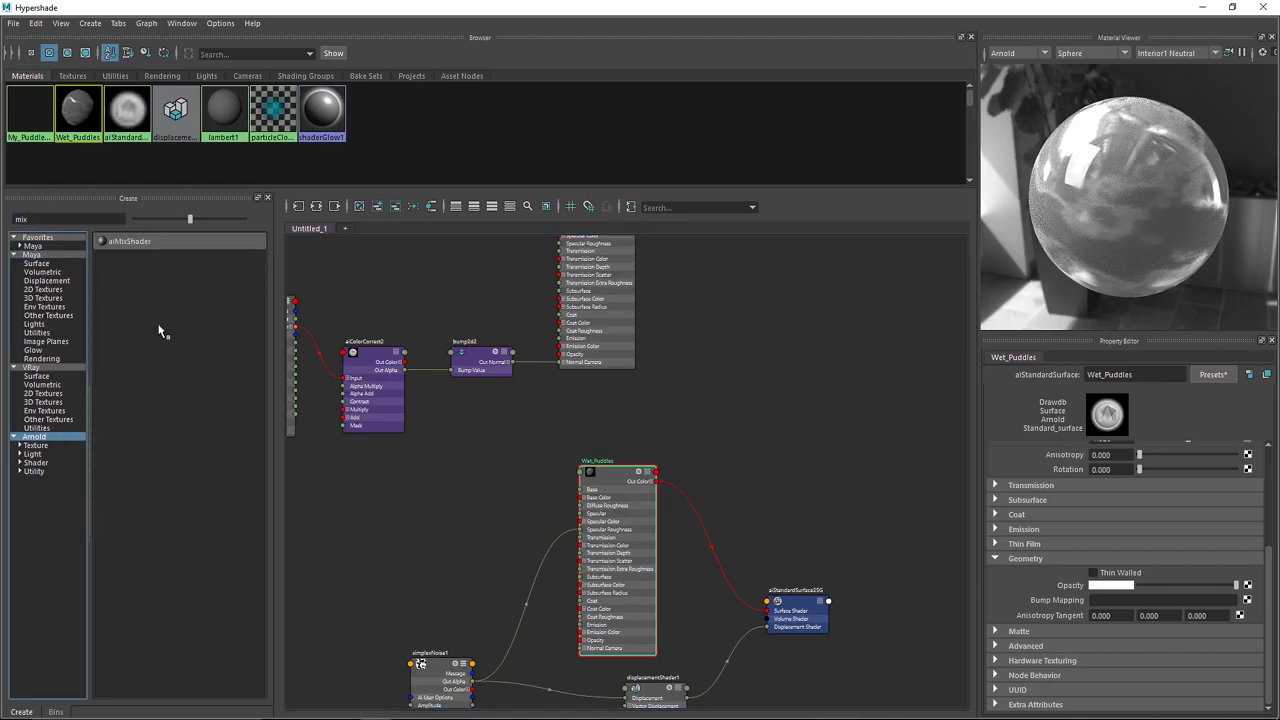
pyautogui.click(128, 243)
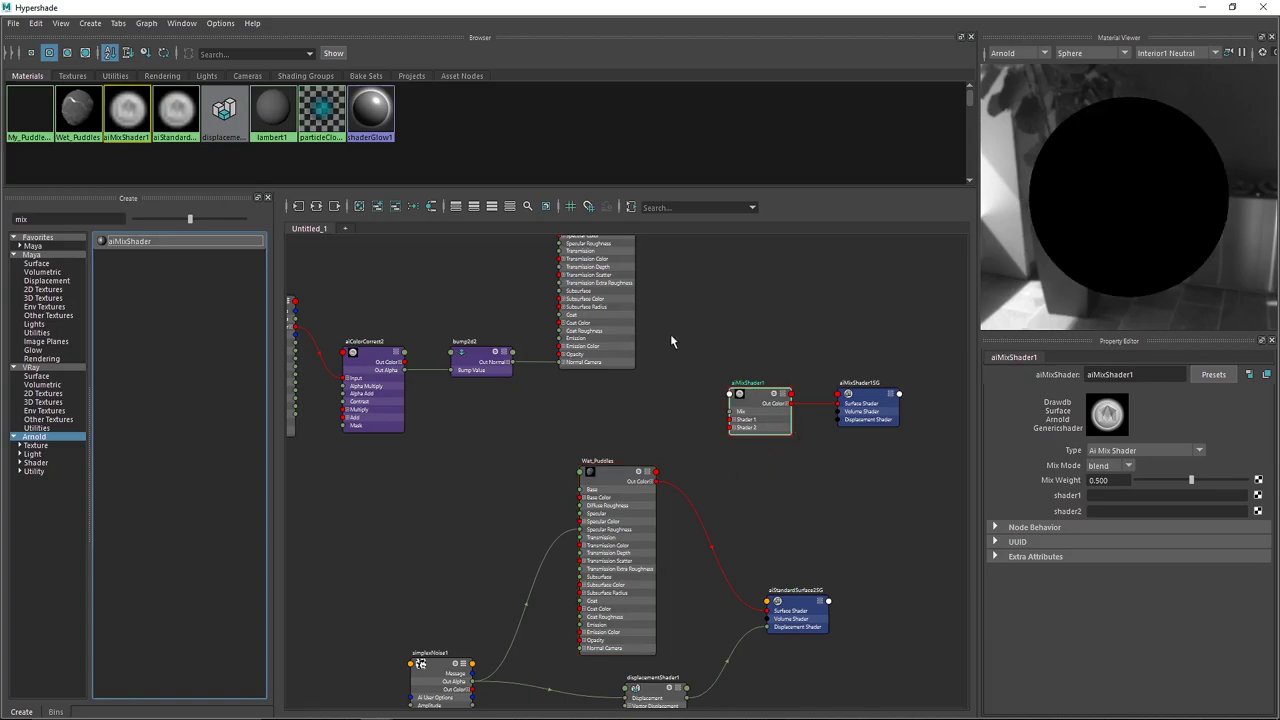
# Move the aiMixShader and its shading group together, farther from the two surface materials
pyautogui.moveTo(671, 335); pyautogui.dragTo(898, 459)
pyautogui.keyDown('alt'); pyautogui.moveTo(850, 420); pyautogui.dragTo(792, 423, button='middle'); pyautogui.keyUp('alt')
pyautogui.moveTo(808, 410); pyautogui.dragTo(934, 439)
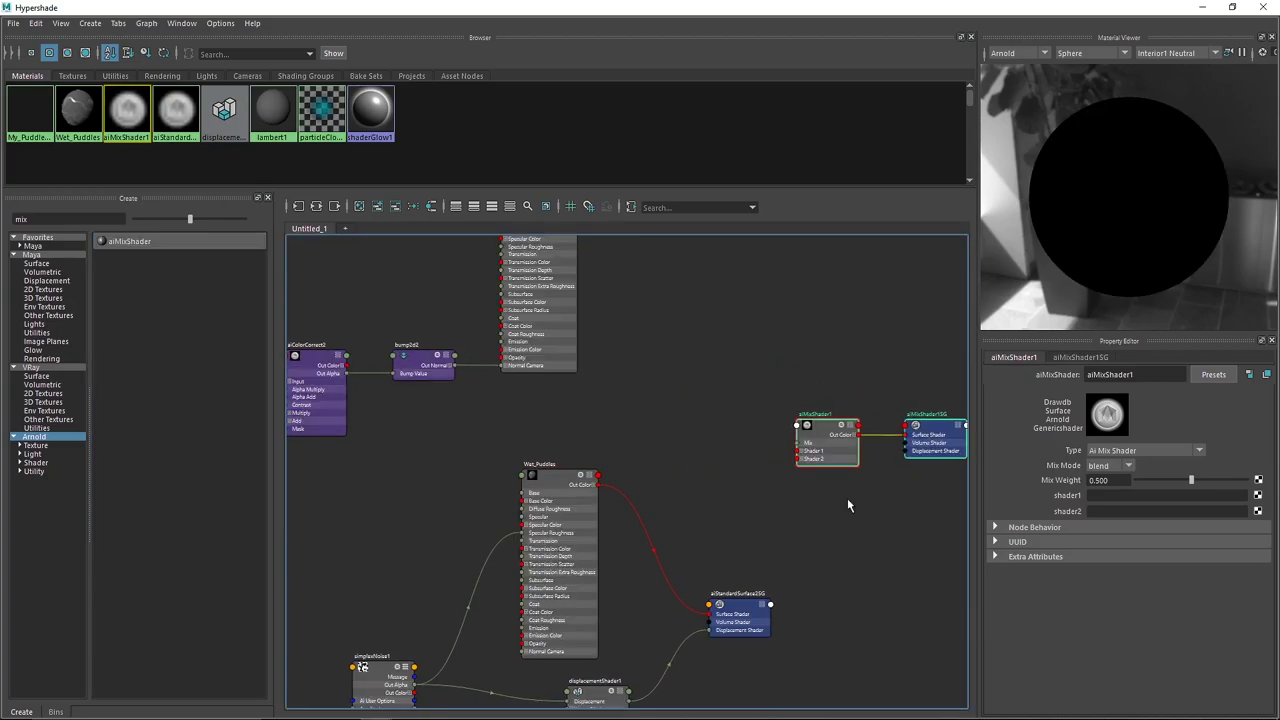
pyautogui.moveTo(902, 487); pyautogui.dragTo(830, 510, button='middle')
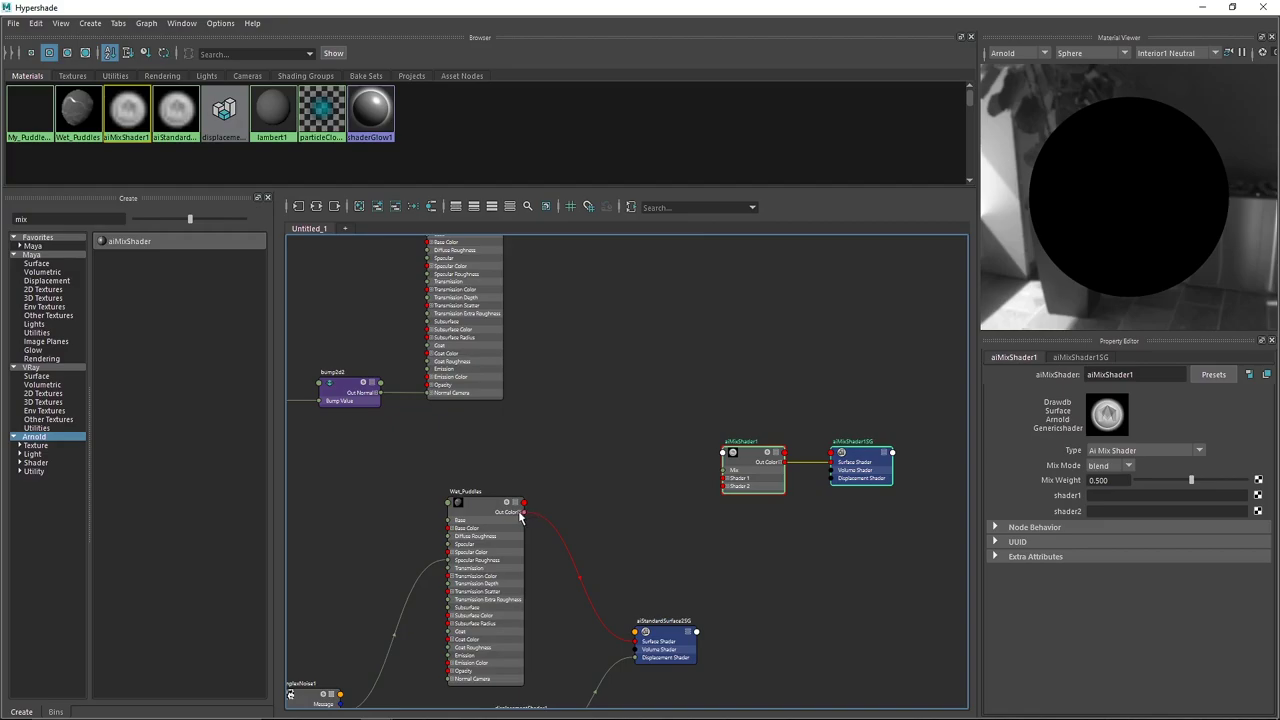
# Connect the Out Color of Wet_Puddles to the aiMixShader's Shader 2, and that of aiStandardSurface3 to Shader 1
pyautogui.moveTo(603, 437); pyautogui.dragTo(597, 411, button='middle')
pyautogui.moveTo(519, 484); pyautogui.dragTo(705, 411)
pyautogui.keyDown('alt'); pyautogui.moveTo(574, 359); pyautogui.dragTo(565, 395, button='middle'); pyautogui.keyUp('alt')
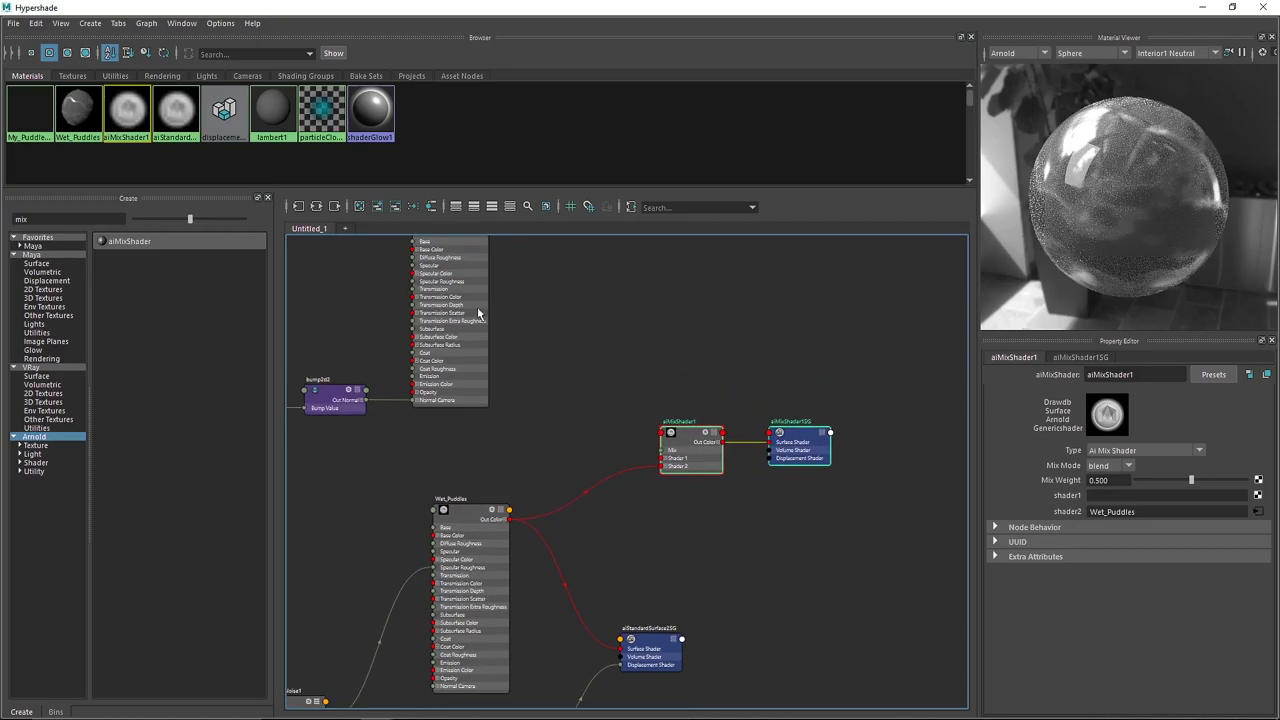
pyautogui.moveTo(478, 314); pyautogui.dragTo(458, 368, button='middle')
pyautogui.moveTo(467, 290); pyautogui.dragTo(643, 514)
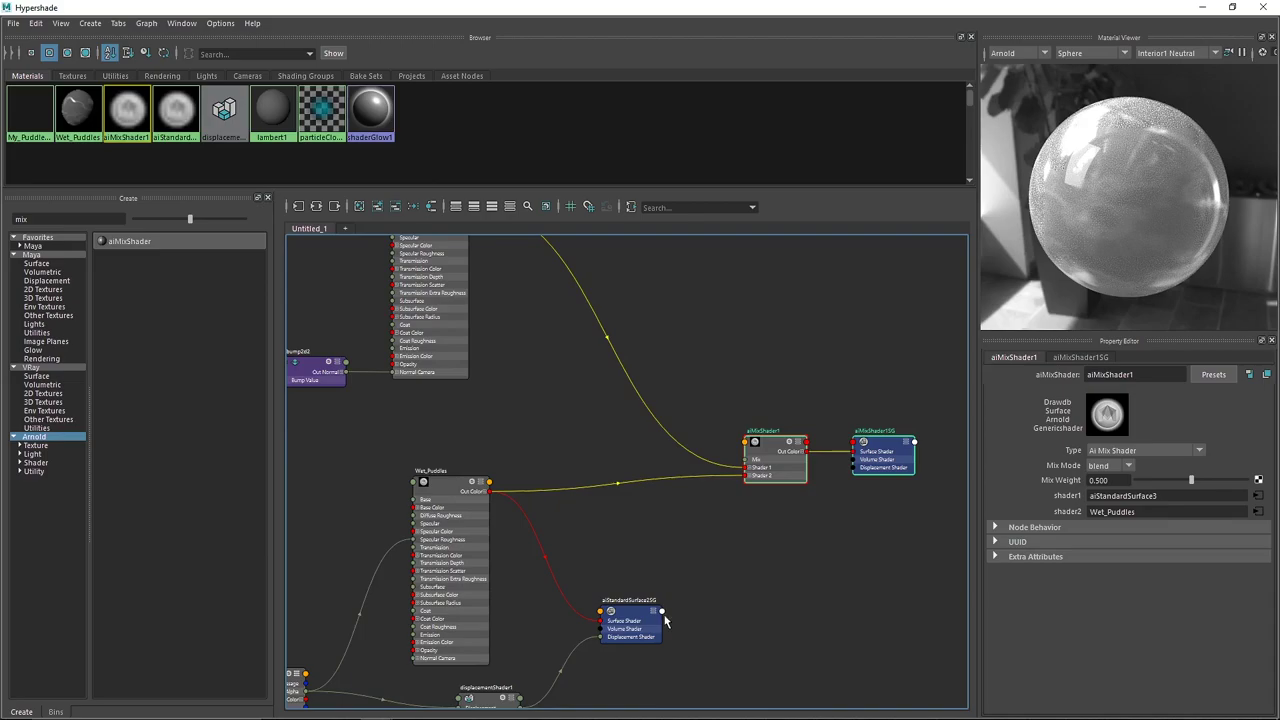
# Replace the aiMixShader's Shader 2 input with a connection from the aiStandardSurface2SG shading group, keeping the Wet_Puddles displacement in the network
pyautogui.click(666, 618)
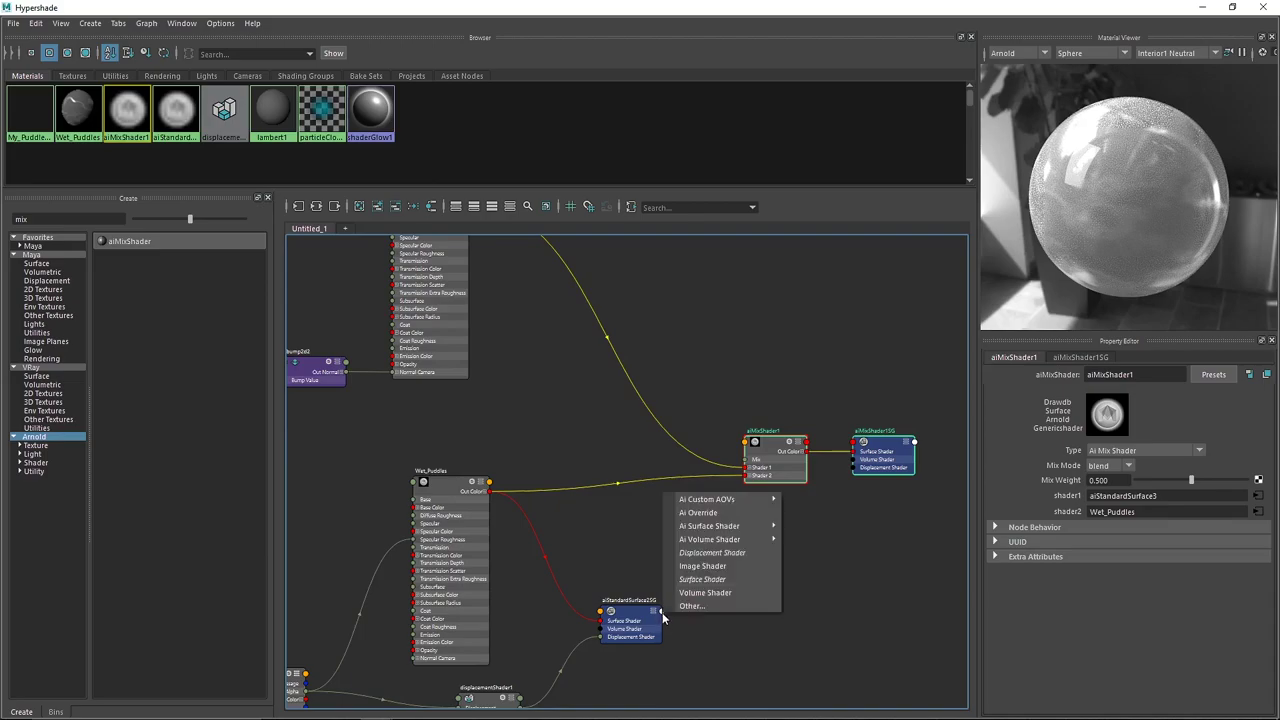
pyautogui.click(727, 580)
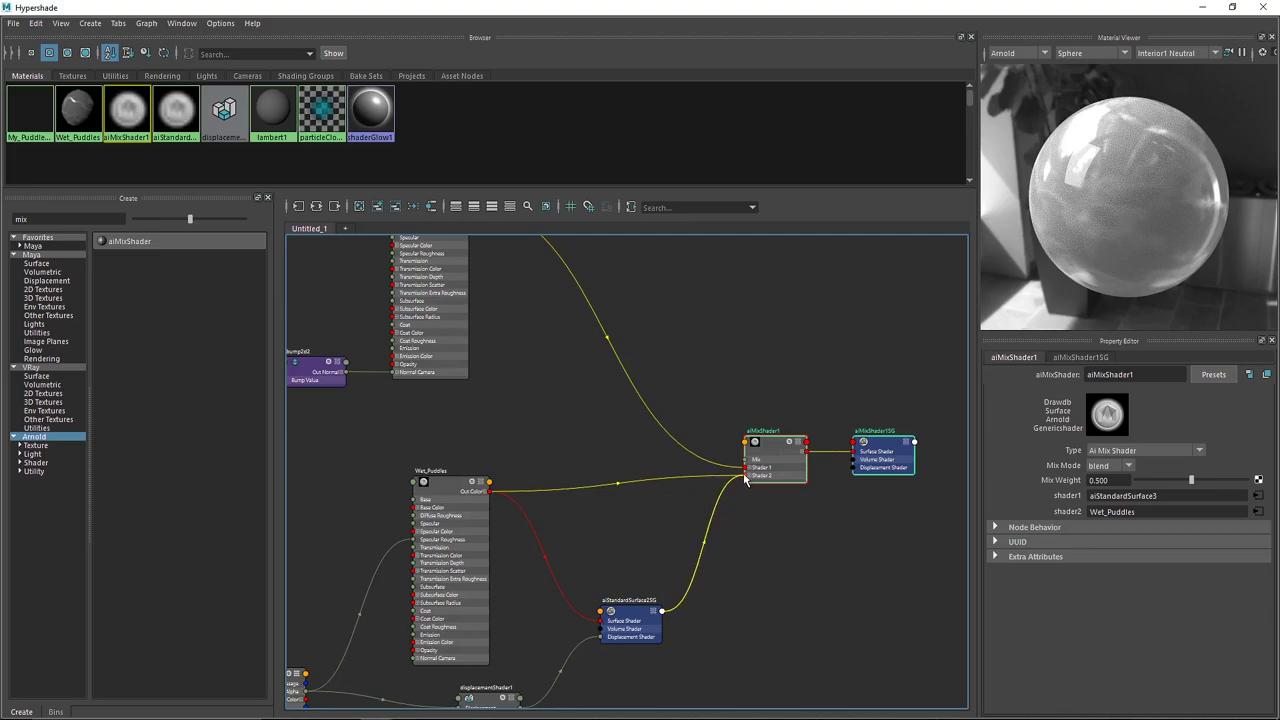
pyautogui.keyDown('alt'); pyautogui.moveTo(659, 525); pyautogui.dragTo(649, 483, button='middle'); pyautogui.keyUp('alt')
pyautogui.keyDown('alt'); pyautogui.moveTo(611, 678); pyautogui.dragTo(594, 611, button='middle'); pyautogui.keyUp('alt')
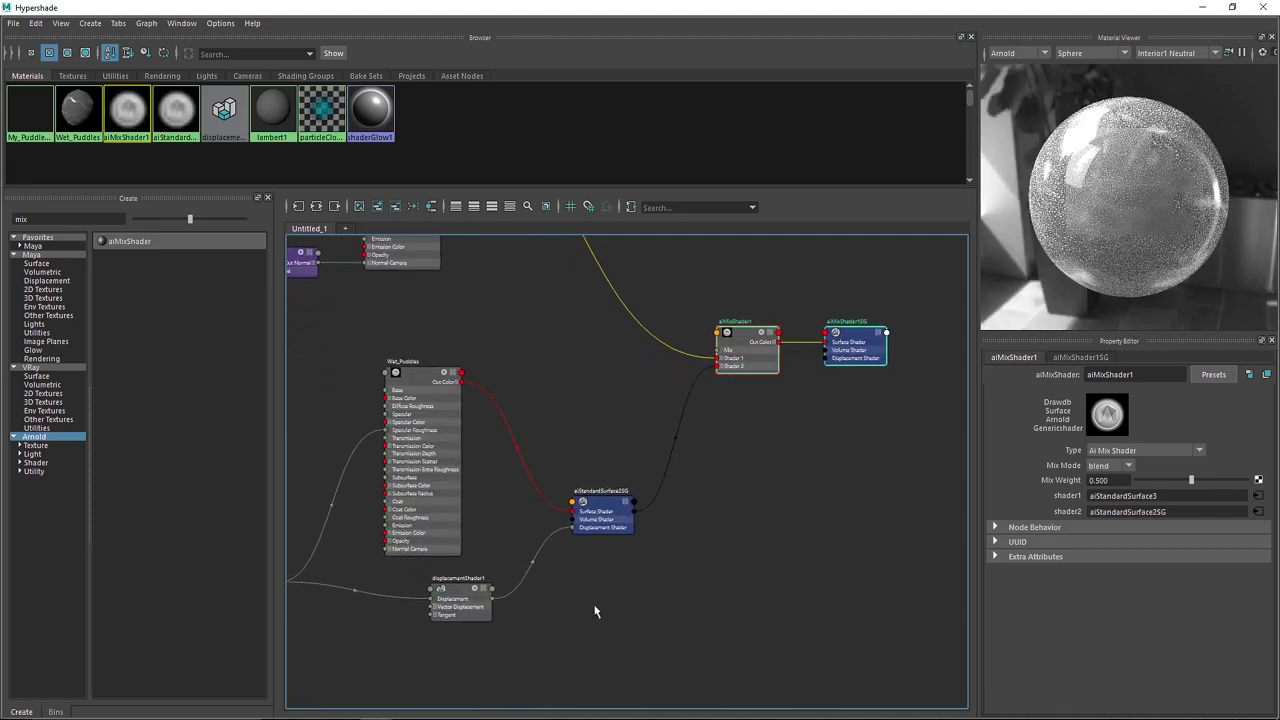
pyautogui.moveTo(594, 611); pyautogui.dragTo(398, 605)
pyautogui.moveTo(703, 466); pyautogui.dragTo(577, 551, button='middle')
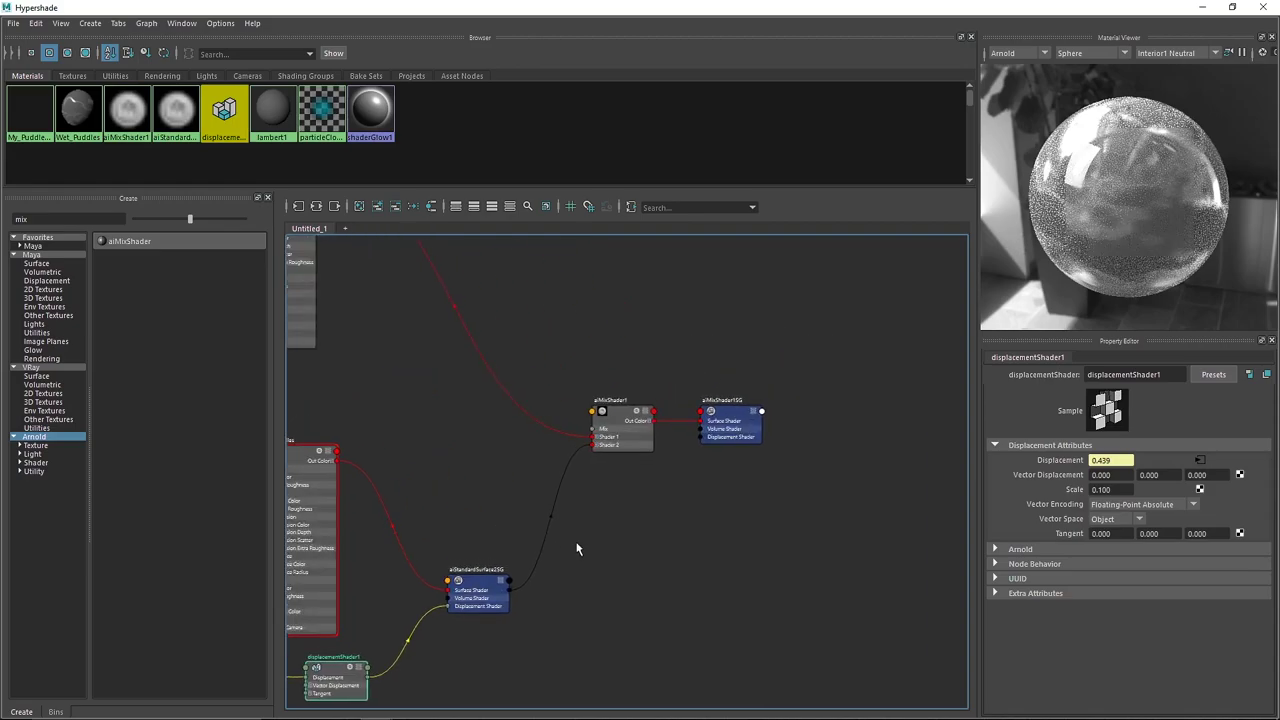
pyautogui.click(621, 430)
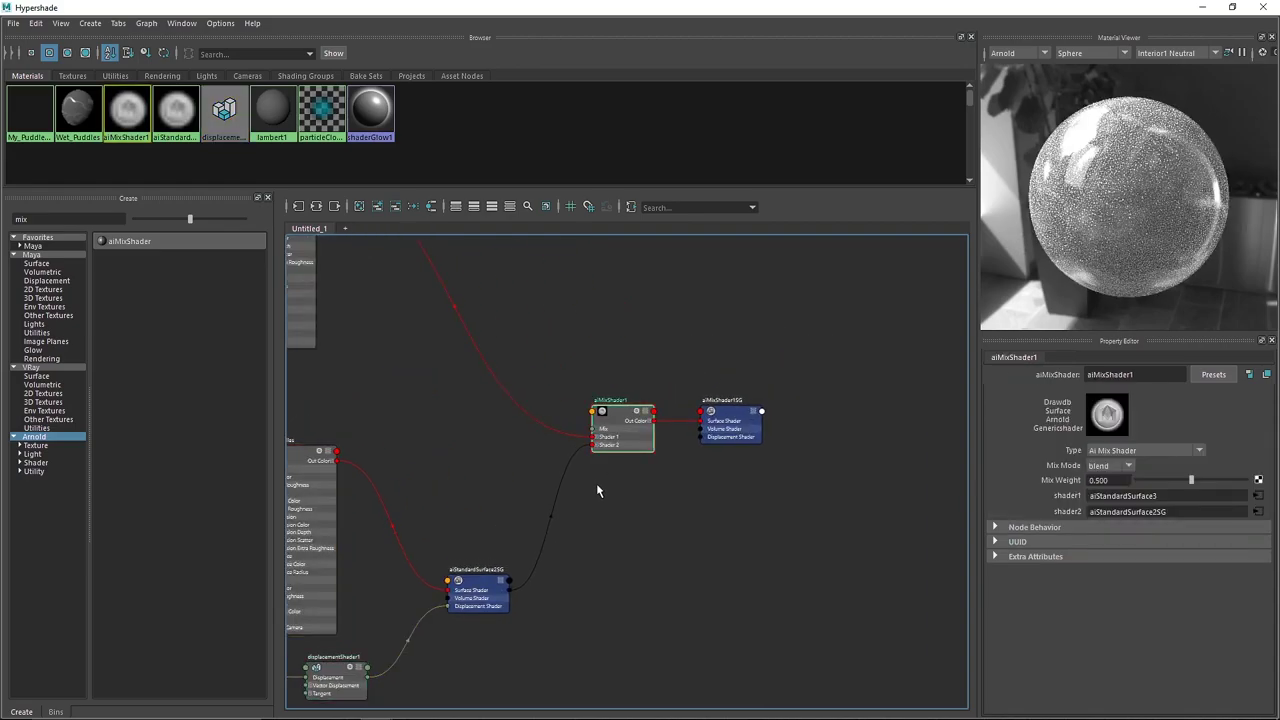
pyautogui.keyDown('alt'); pyautogui.moveTo(600, 509); pyautogui.dragTo(623, 649, button='middle'); pyautogui.keyUp('alt')
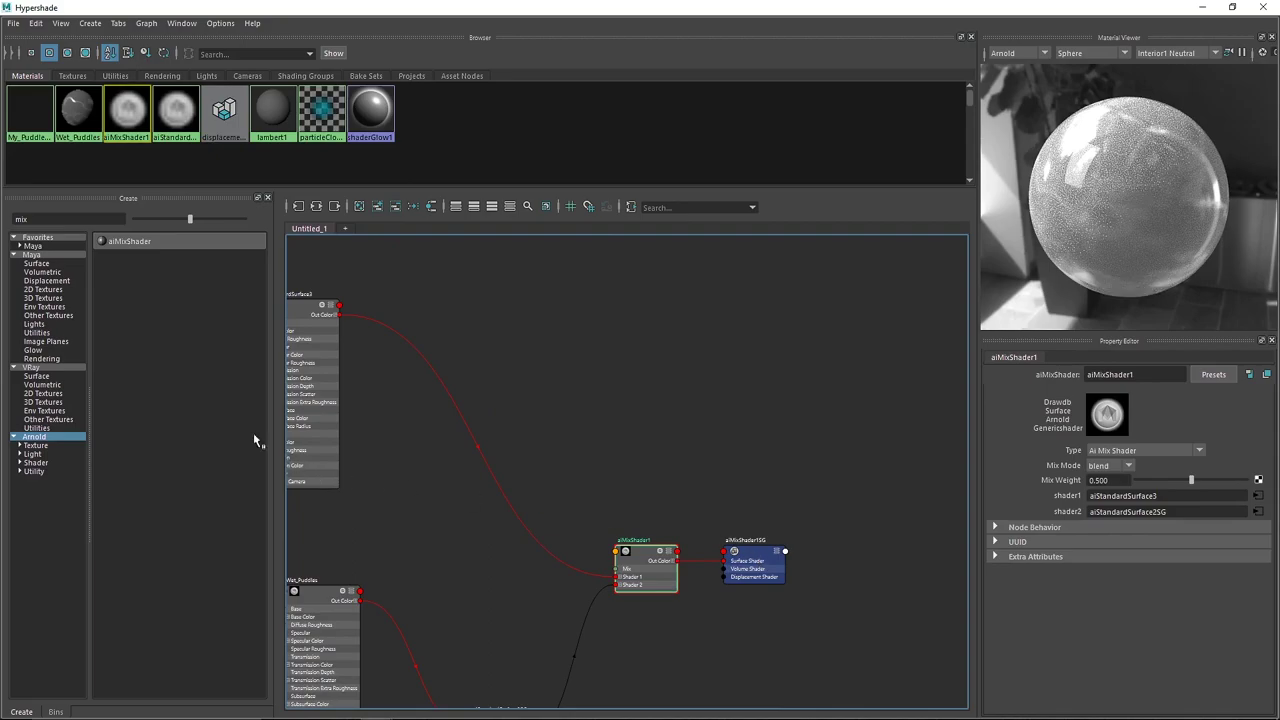
# Clear the node search and create another aiStandardSurface from the Arnold node list
pyautogui.moveTo(30, 219); pyautogui.dragTo(2, 213)
pyautogui.press('BackSpace')
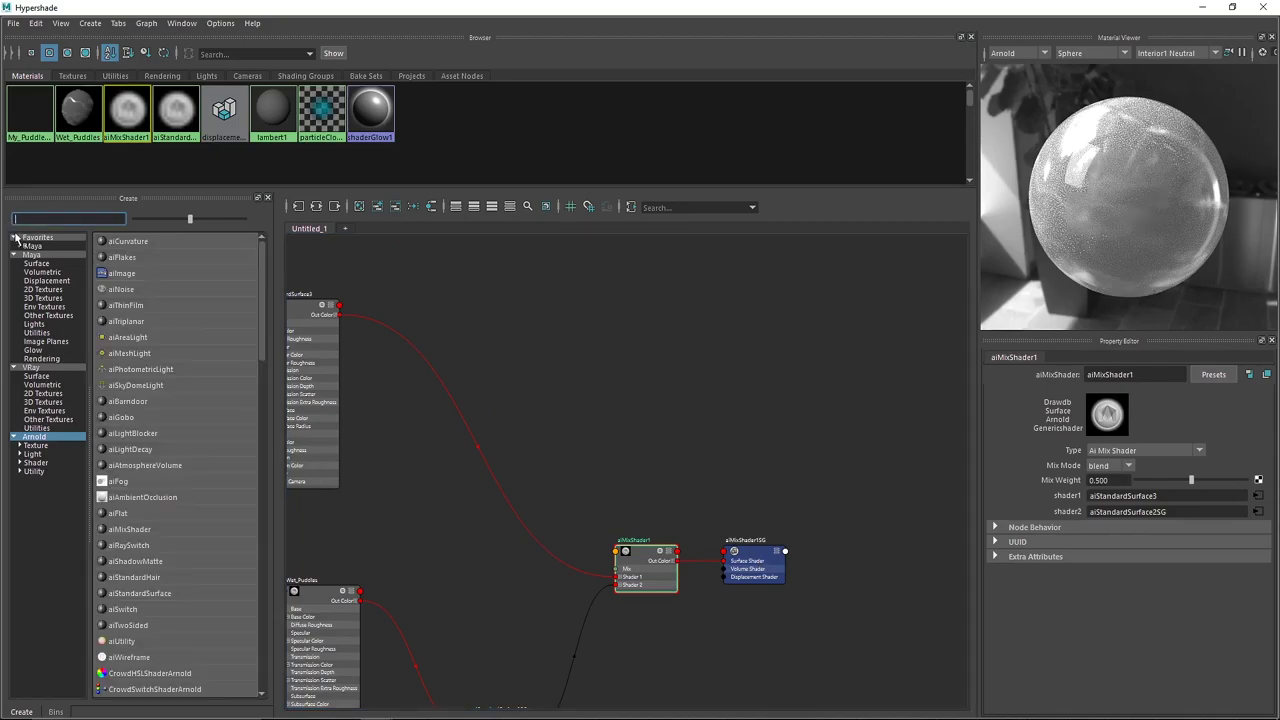
pyautogui.click(66, 437)
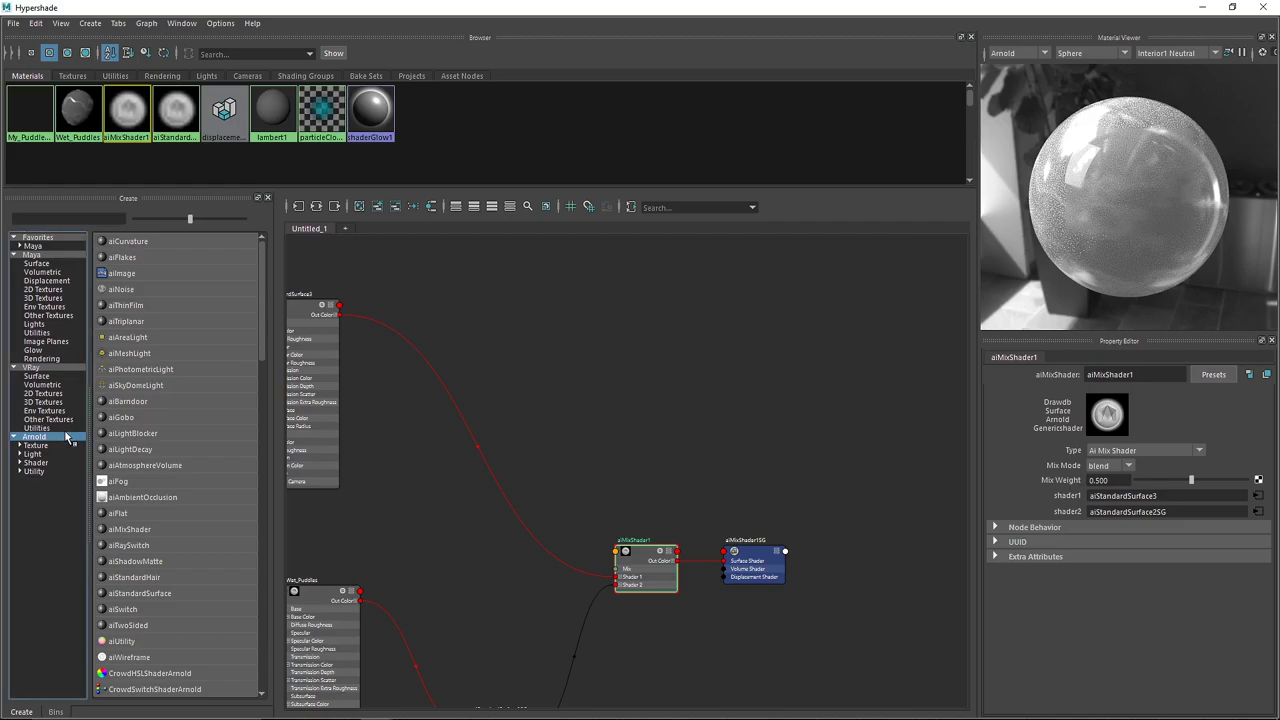
pyautogui.scroll(-3, 203, 432)
pyautogui.scroll(2, 165, 334)
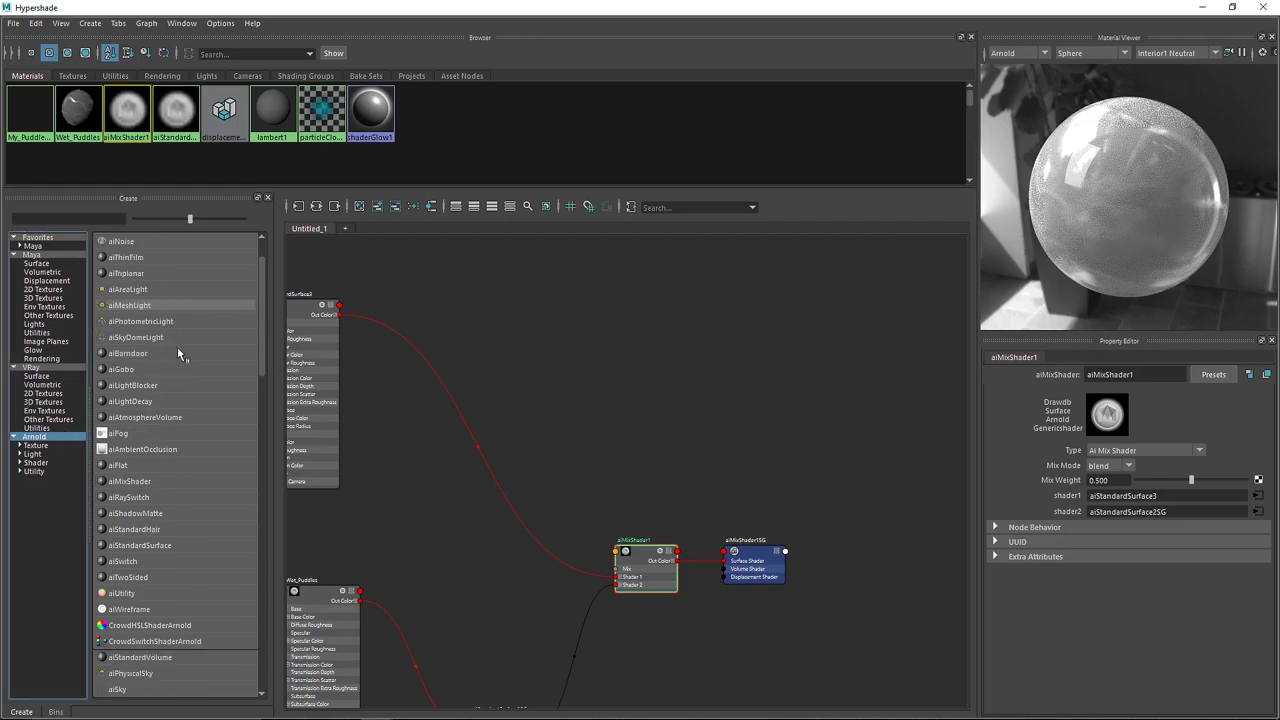
pyautogui.click(176, 546)
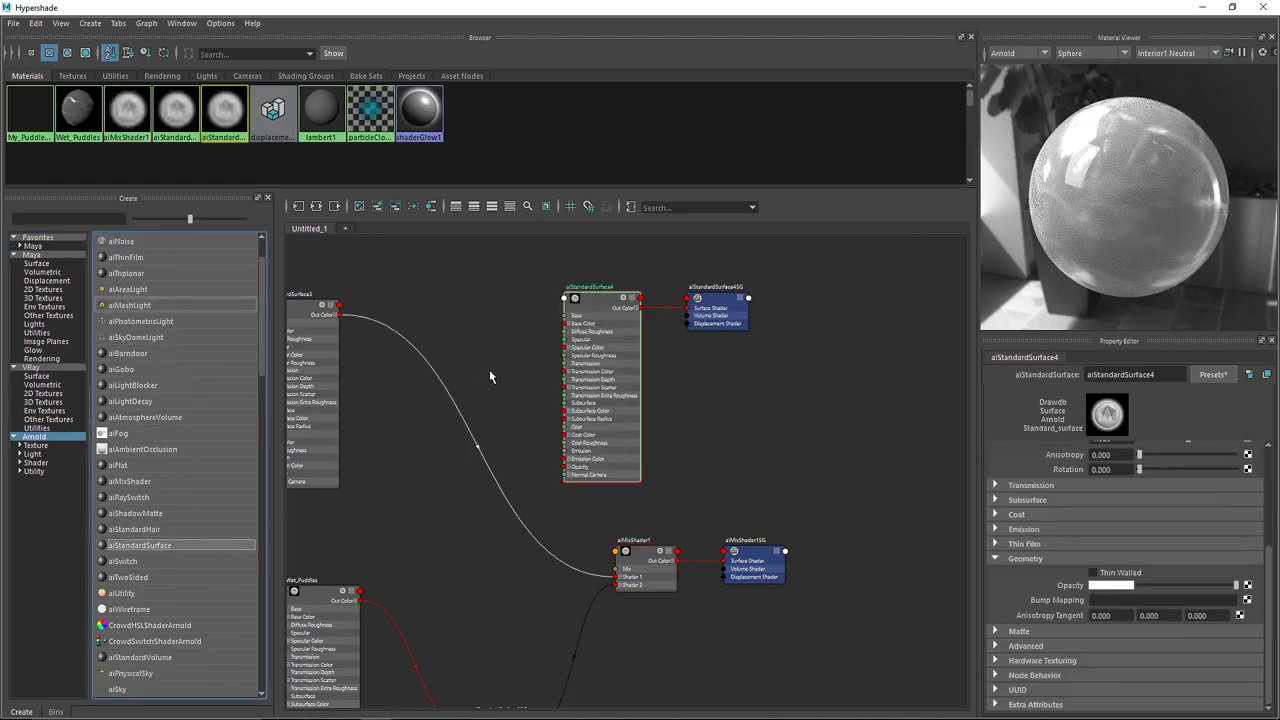
# Delete the new aiStandardSurface's shading group and place the material between aiStandardSurface3 and the aiMixShader
pyautogui.click(716, 298)
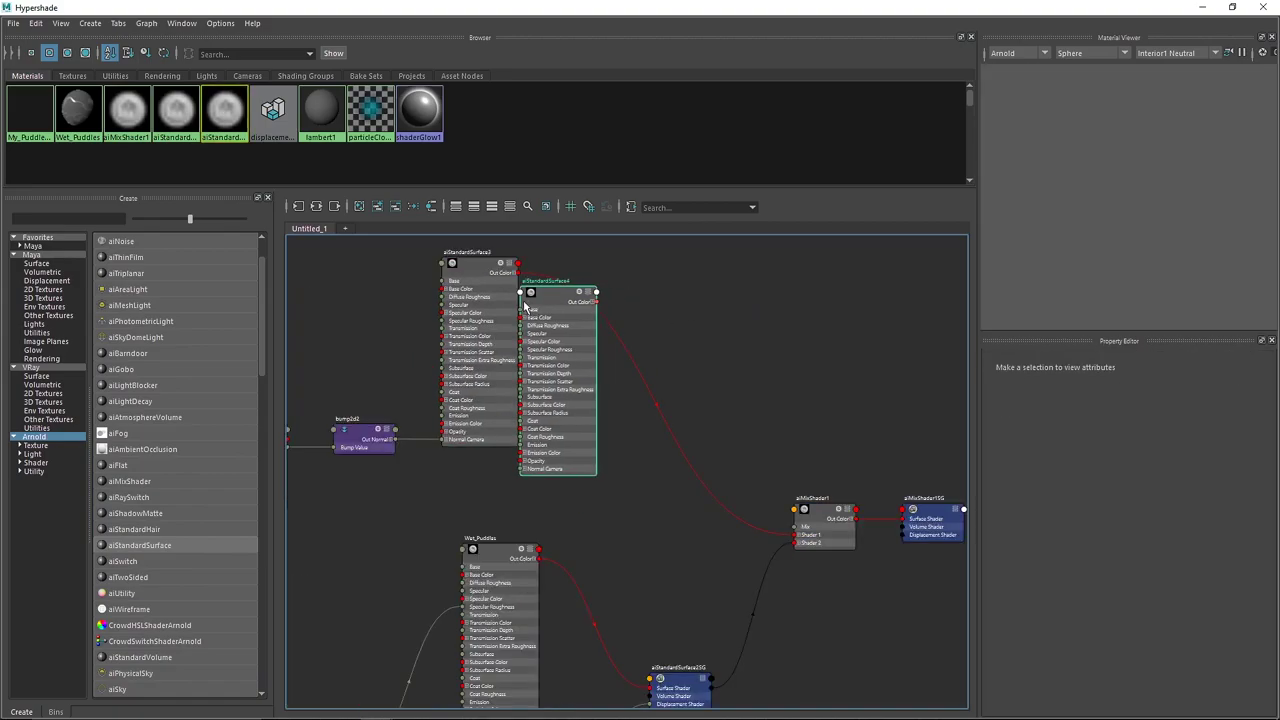
pyautogui.moveTo(585, 290); pyautogui.dragTo(794, 524)
pyautogui.moveTo(553, 305); pyautogui.dragTo(734, 293)
pyautogui.keyDown('alt'); pyautogui.moveTo(773, 320); pyautogui.dragTo(693, 441, button='middle'); pyautogui.keyUp('alt')
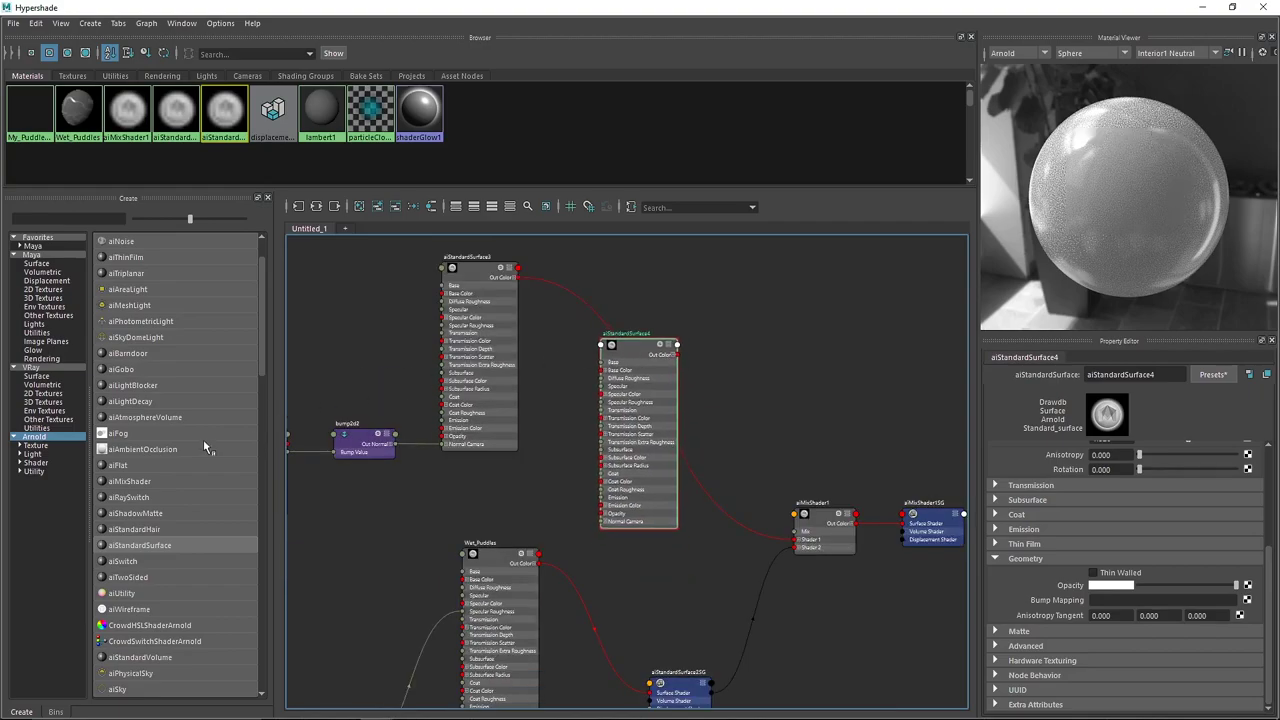
# Create an aiColorToFloat node and link aiStandardSurface4's Out Color through it to the aiMixShader's Mix input
pyautogui.scroll(-3, 171, 518)
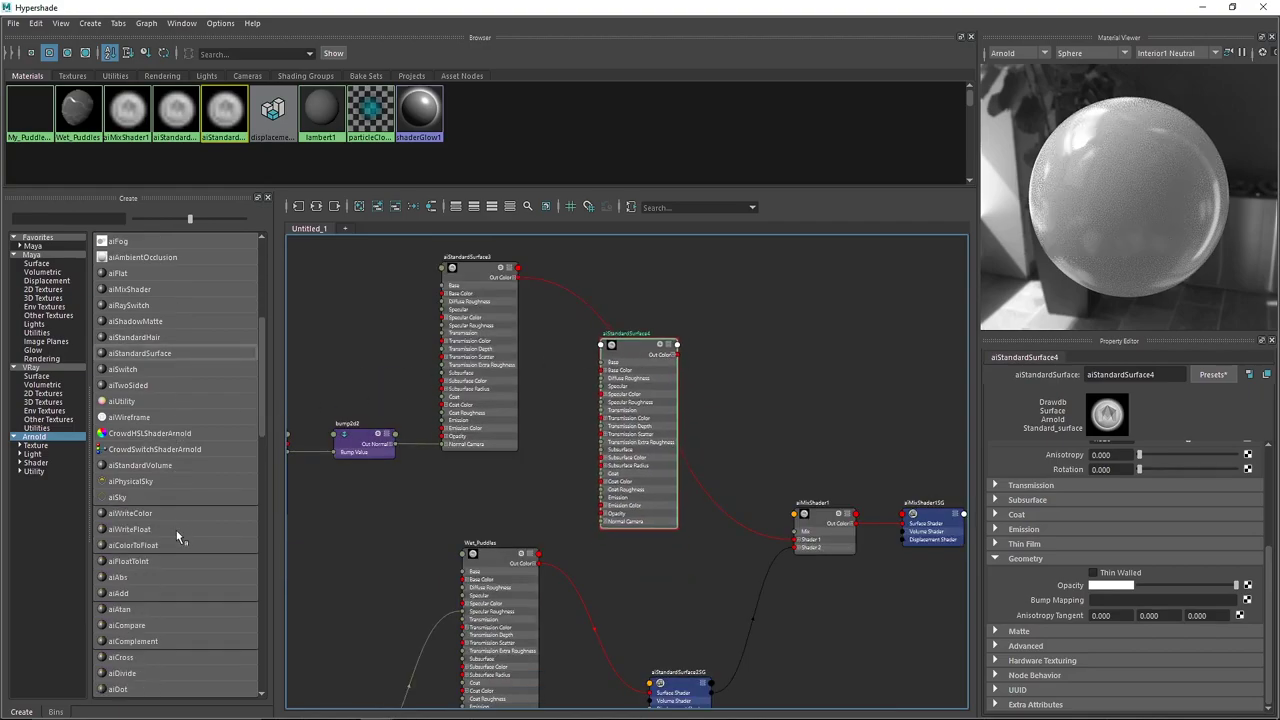
pyautogui.scroll(-7, 158, 628)
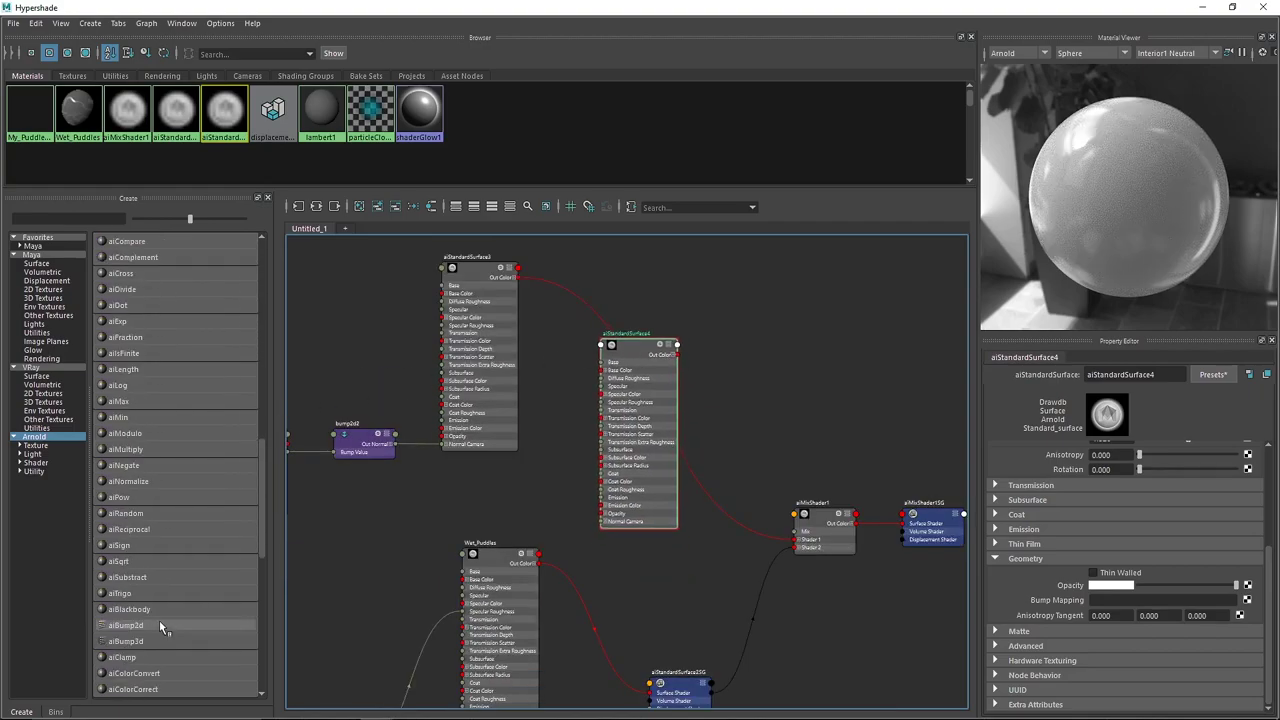
pyautogui.scroll(-5, 161, 626)
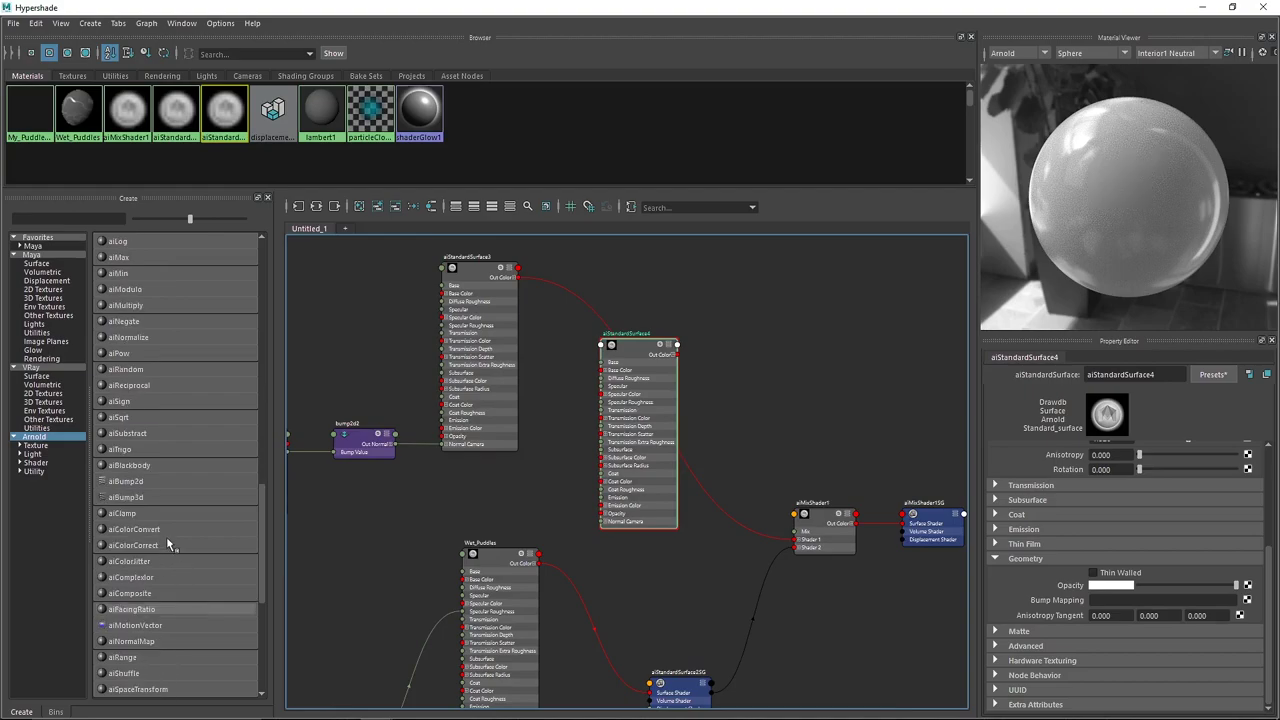
pyautogui.moveTo(264, 528); pyautogui.dragTo(260, 403)
pyautogui.click(140, 386)
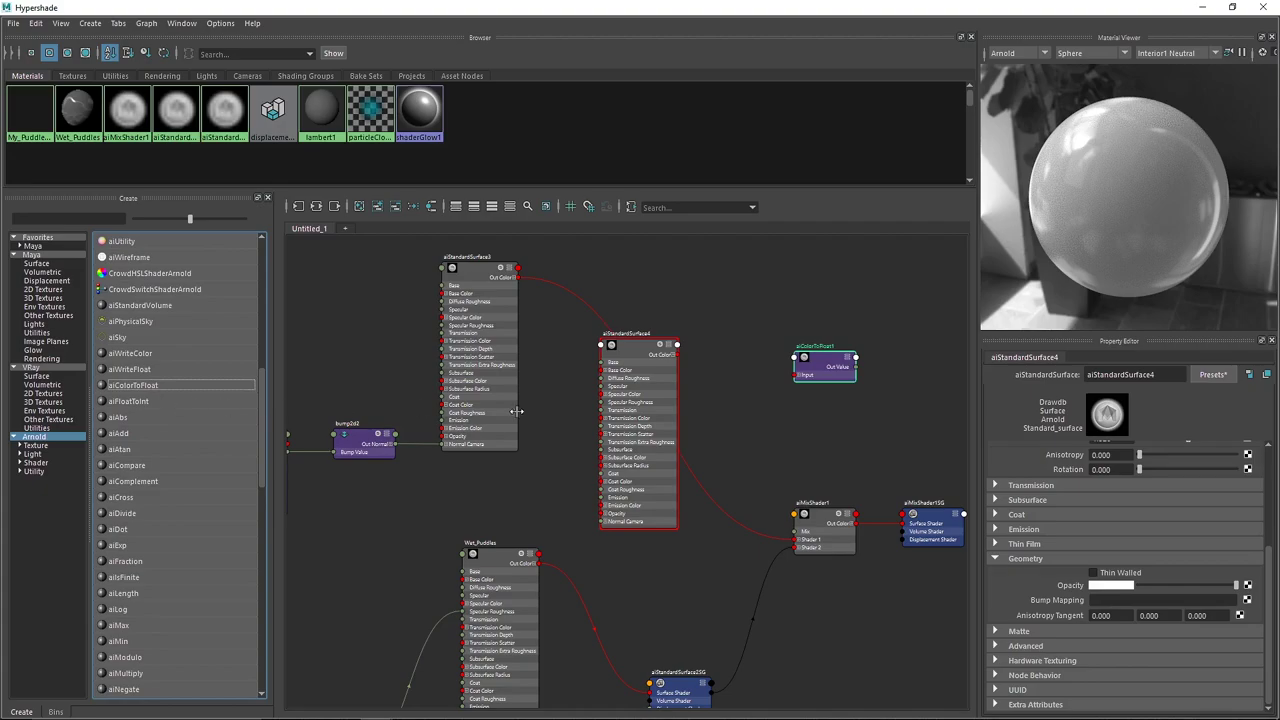
pyautogui.moveTo(677, 355); pyautogui.dragTo(750, 252)
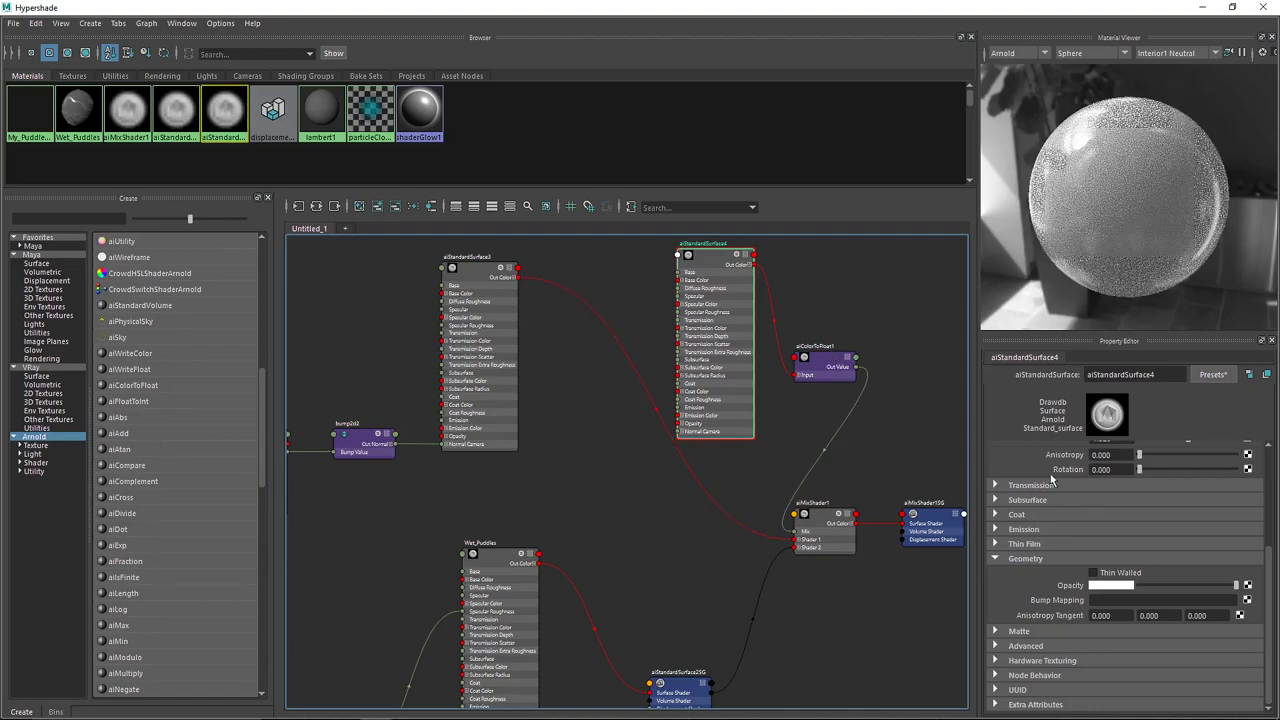
# Darken aiStandardSurface4's base color to gray and lower aiStandardSurface3's base weight to about 0.182
pyautogui.scroll(4, 1036, 503)
pyautogui.moveTo(1218, 480); pyautogui.dragTo(1153, 497)
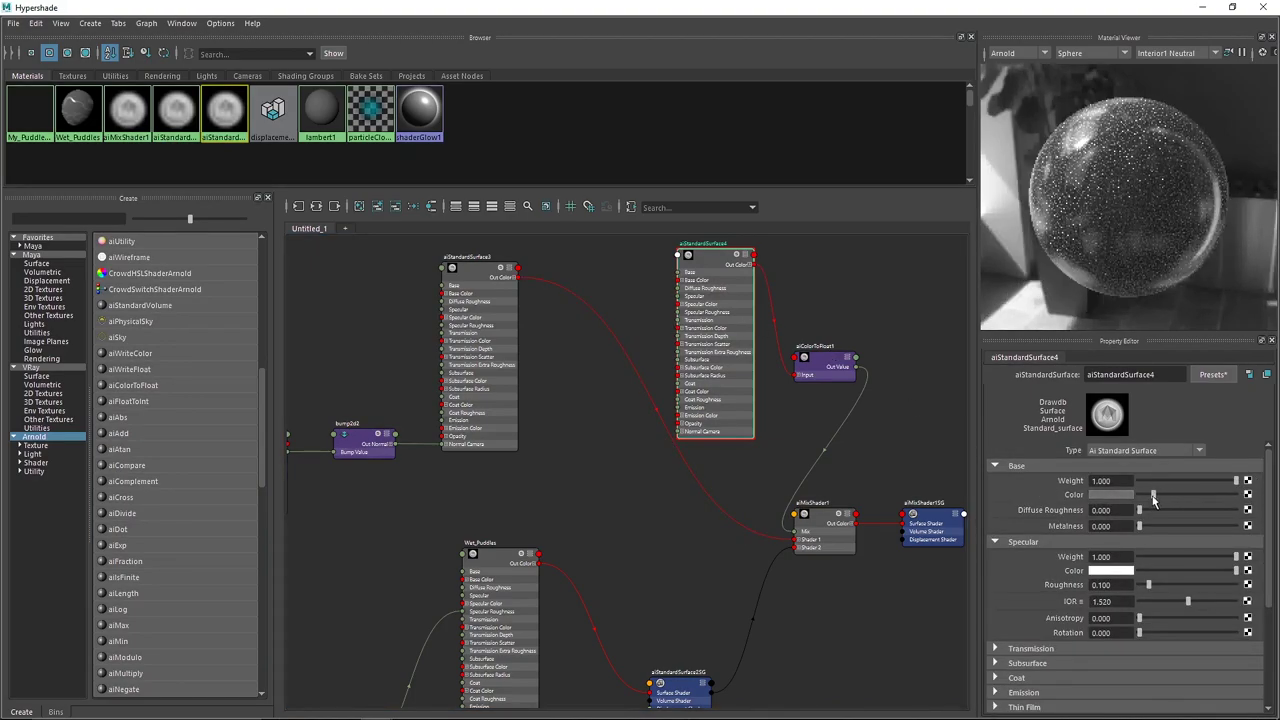
pyautogui.click(470, 272)
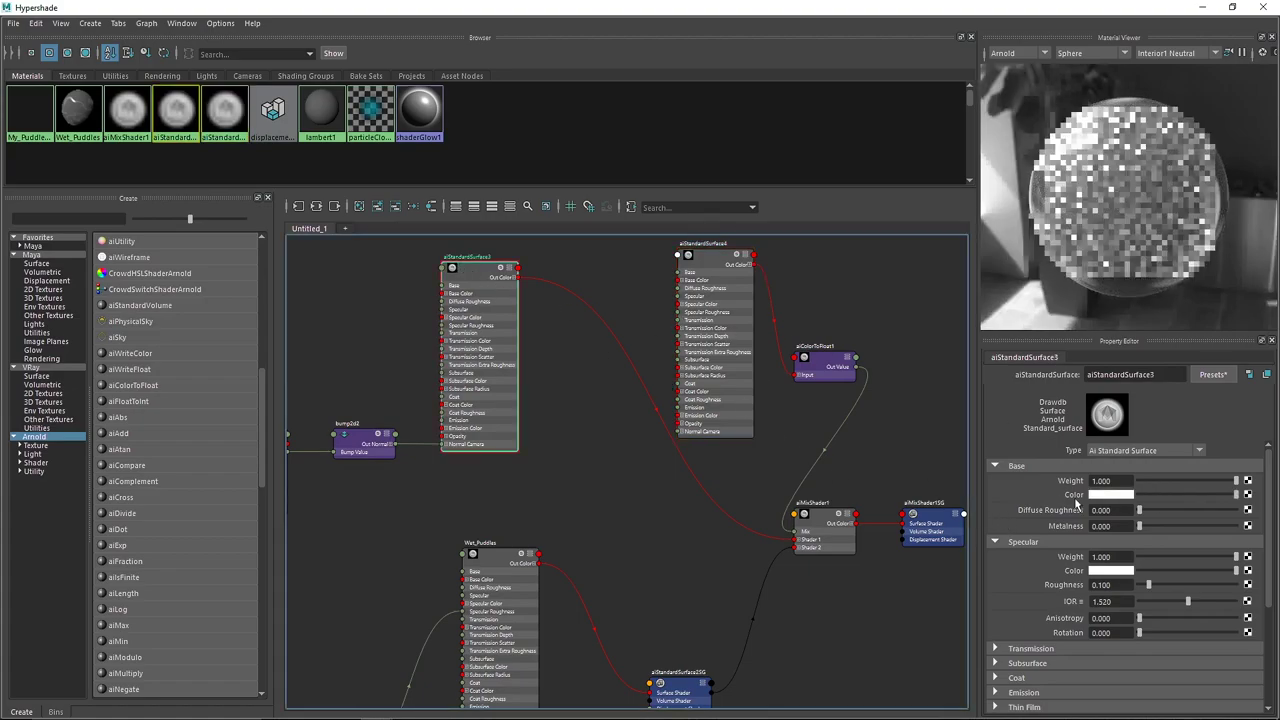
pyautogui.click(1161, 481)
pyautogui.moveTo(1161, 481); pyautogui.dragTo(1157, 481)
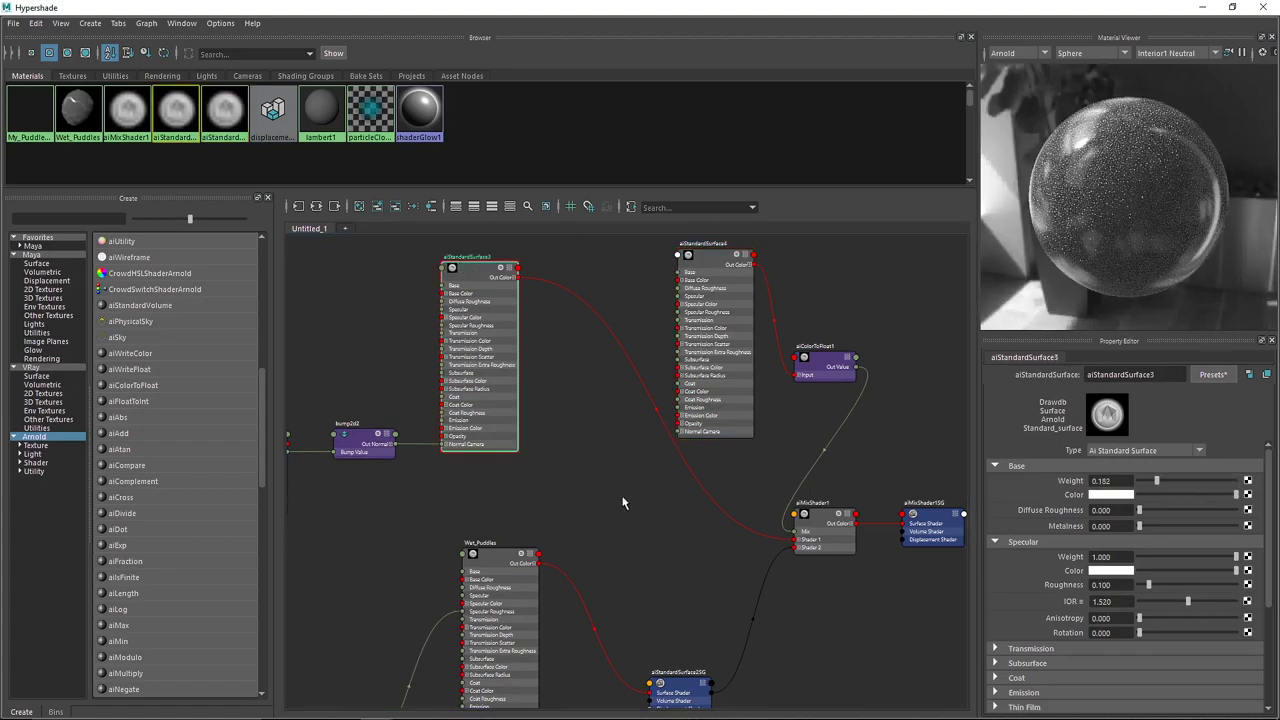
# Set the base weight of the Wet_Puddles material to about 0.203
pyautogui.click(508, 568)
pyautogui.click(1160, 481)
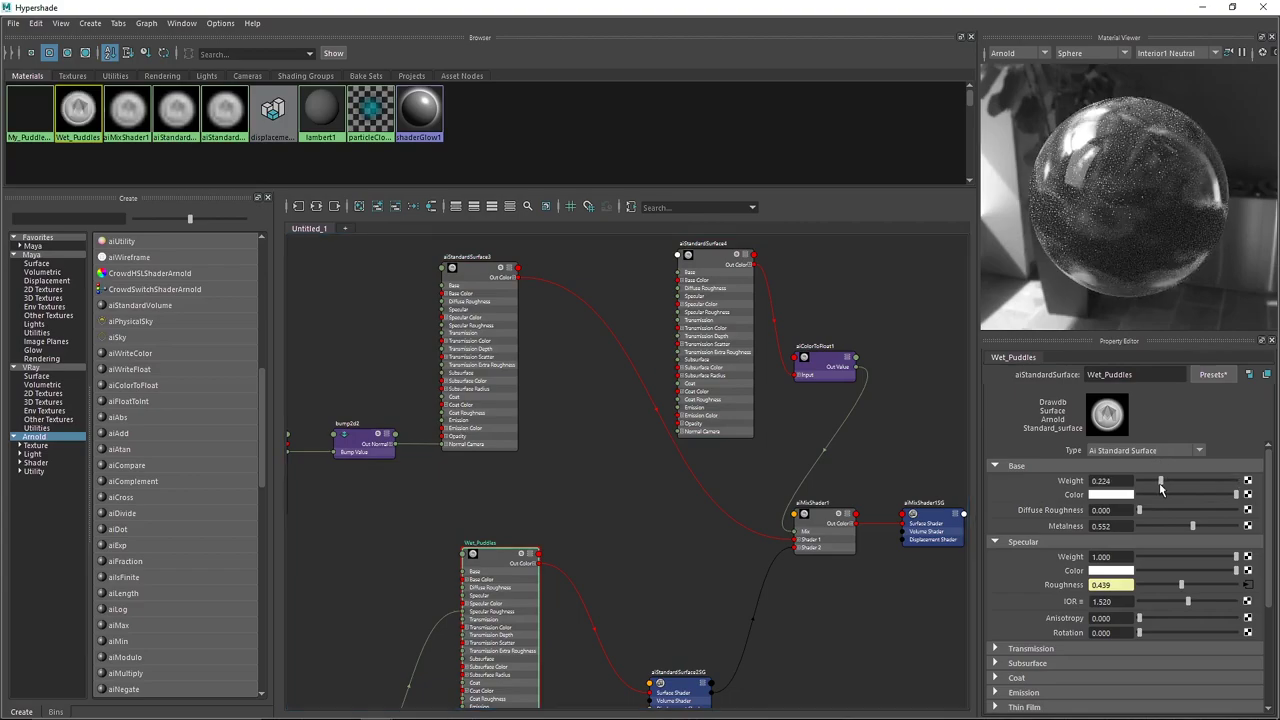
pyautogui.moveTo(1158, 483); pyautogui.dragTo(1160, 483)
# Close Hypershade, select the ground plane in the scene, and render it in the Arnold RenderView
pyautogui.click(1263, 7)
pyautogui.scroll(-2, 638, 397)
pyautogui.keyDown('alt'); pyautogui.moveTo(500, 345); pyautogui.dragTo(483, 380); pyautogui.keyUp('alt')
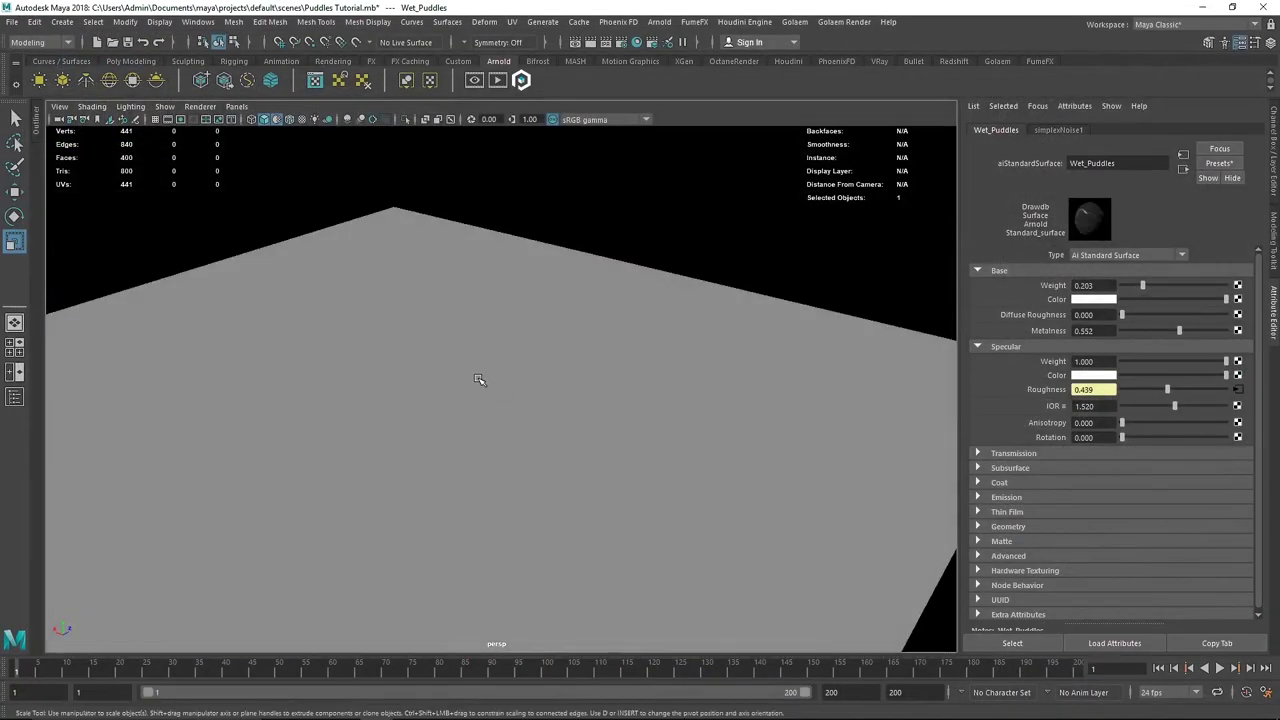
pyautogui.click(483, 380)
pyautogui.click(497, 80)
pyautogui.click(474, 80)
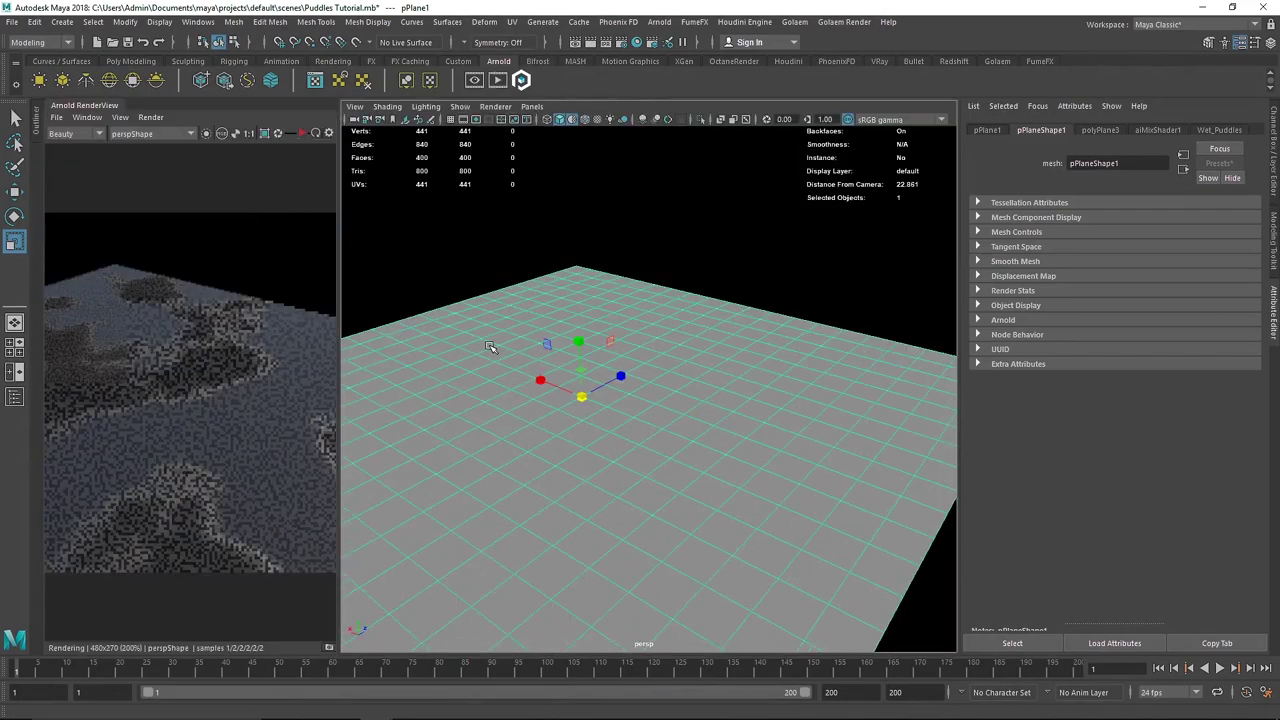
# Refresh the Arnold render from a lower camera angle, then stop it and frame the plane more closely
pyautogui.keyDown('alt'); pyautogui.moveTo(532, 350); pyautogui.dragTo(522, 318); pyautogui.keyUp('alt')
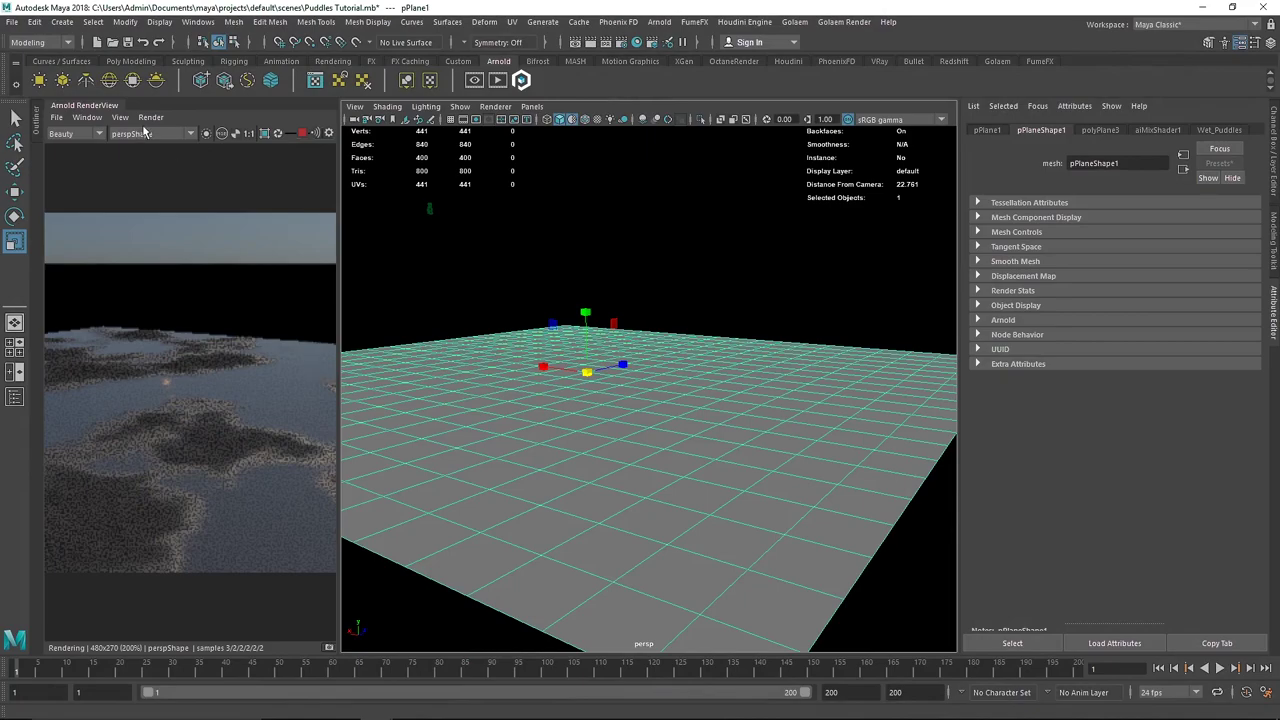
pyautogui.click(151, 117)
pyautogui.click(205, 215)
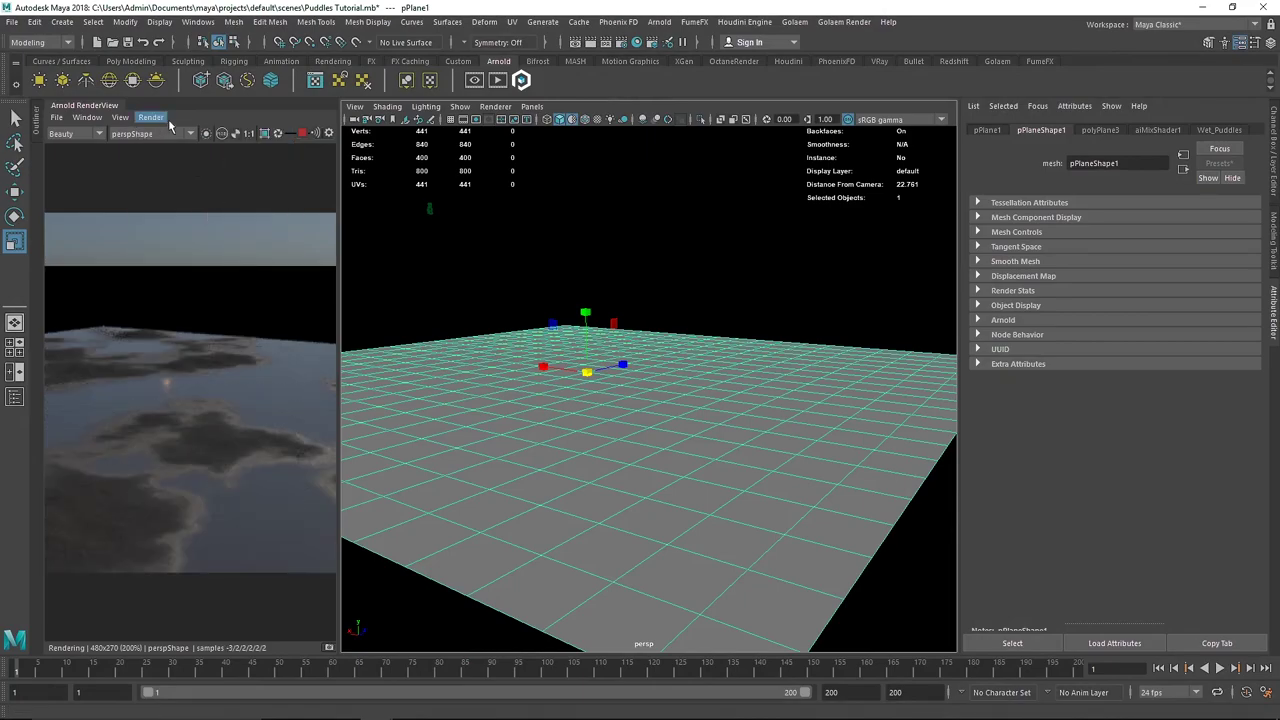
pyautogui.click(302, 133)
pyautogui.keyDown('alt'); pyautogui.moveTo(626, 423); pyautogui.dragTo(573, 404); pyautogui.keyUp('alt')
pyautogui.scroll(3, 603, 403)
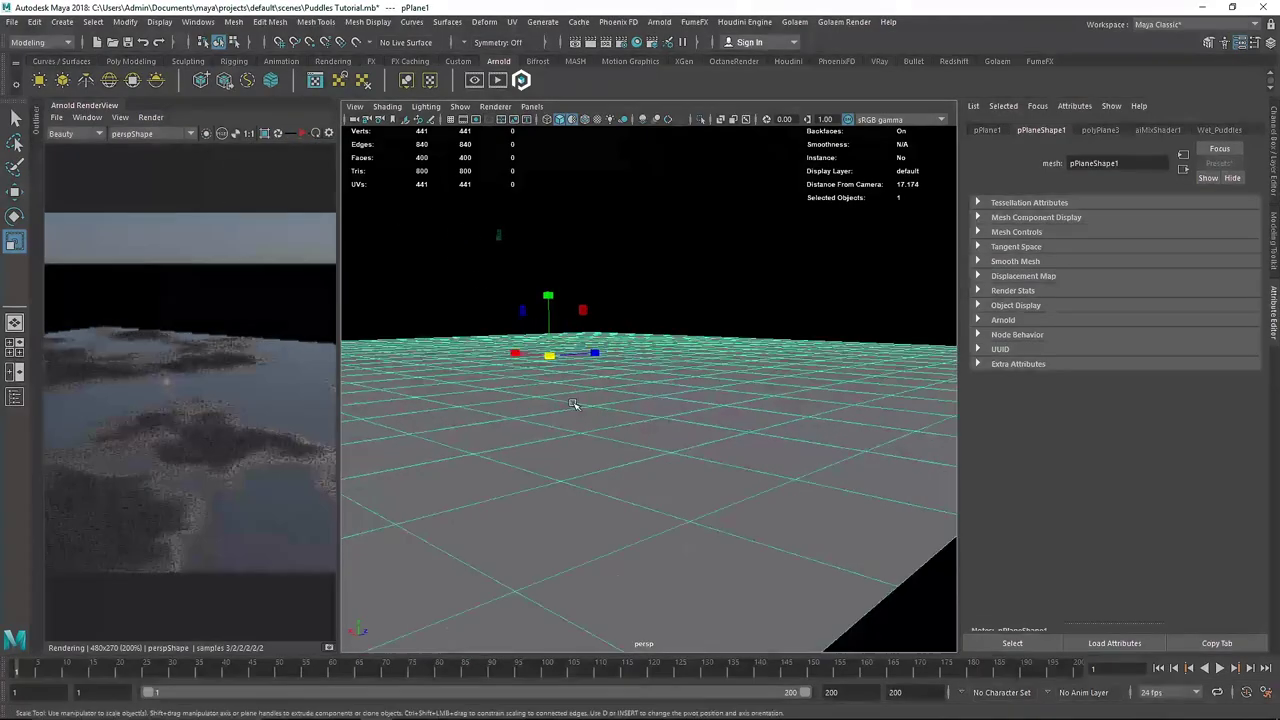
# Examine the low-angle puddle render in an enlarged Arnold RenderView, stop it, and reduce the image to 1:1
pyautogui.moveTo(341, 350); pyautogui.dragTo(610, 325)
pyautogui.scroll(-1, 1054, 420)
pyautogui.scroll(1, 895, 409)
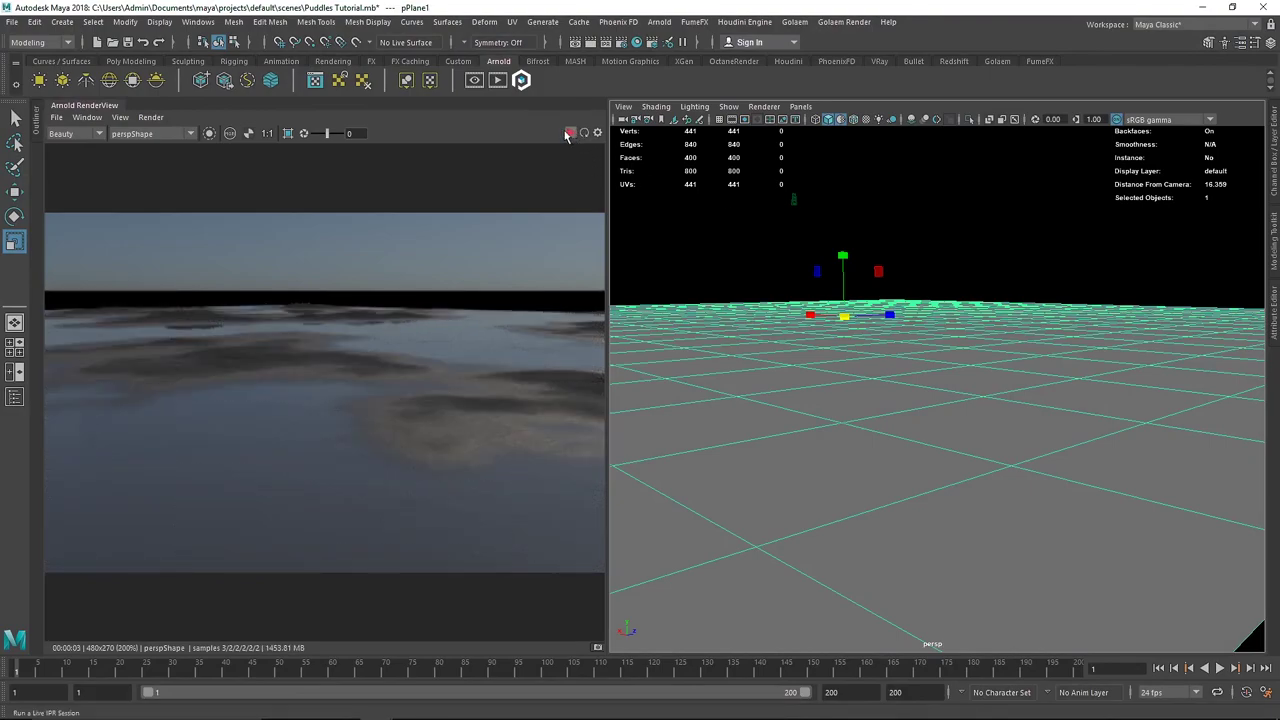
pyautogui.moveTo(607, 200); pyautogui.dragTo(430, 198)
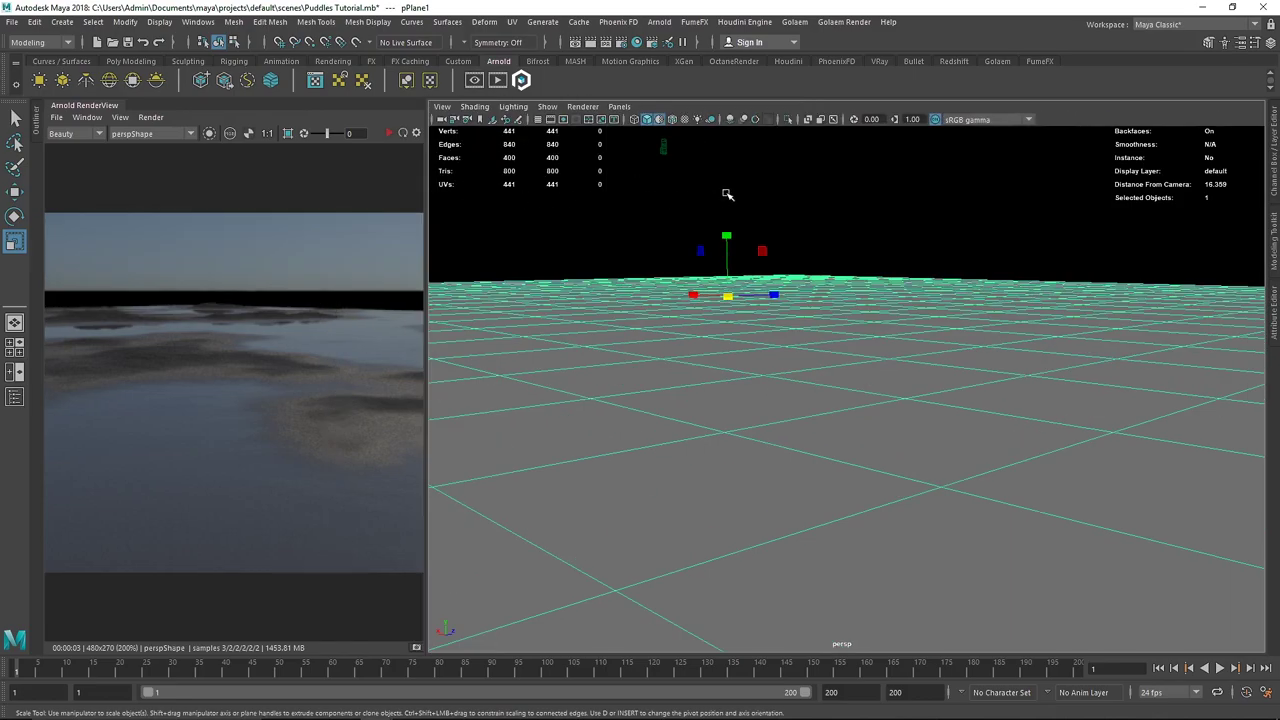
pyautogui.scroll(-1, 277, 251)
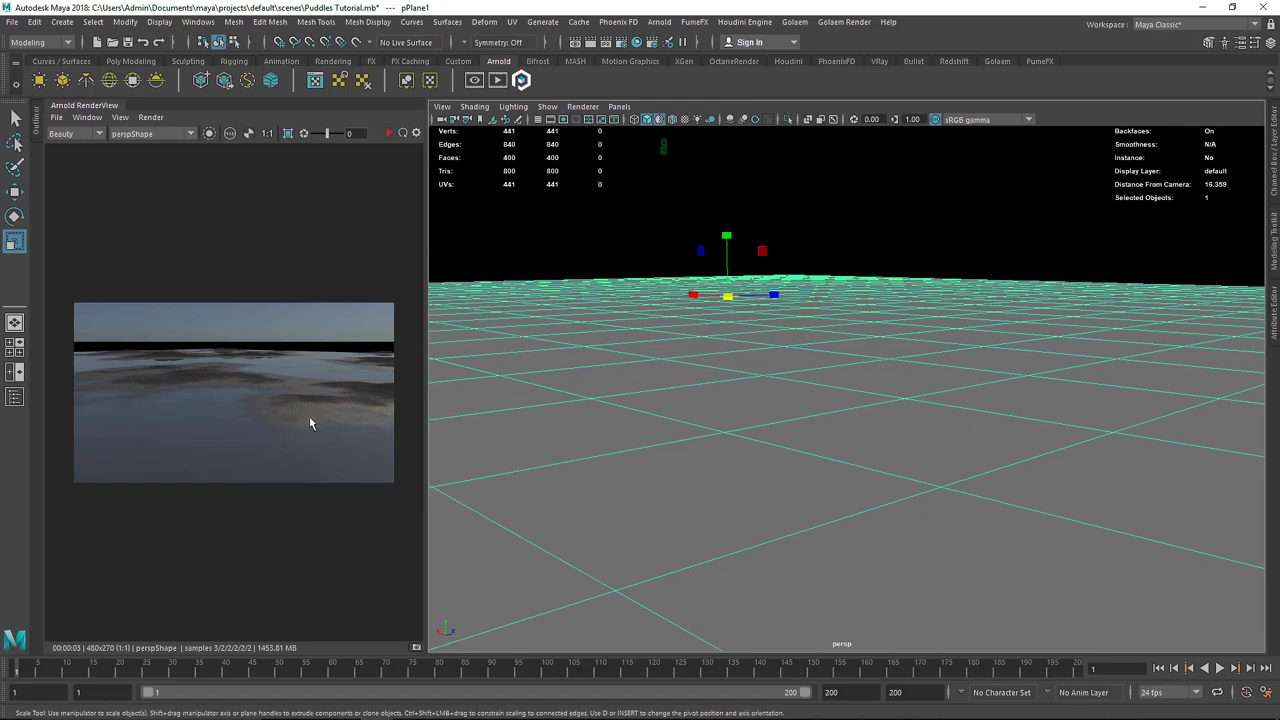
# Set the gamma of the simplexNoise1 texture feeding Wet_Puddles to 0.18 in Hypershade, and close Hypershade
pyautogui.click(1273, 319)
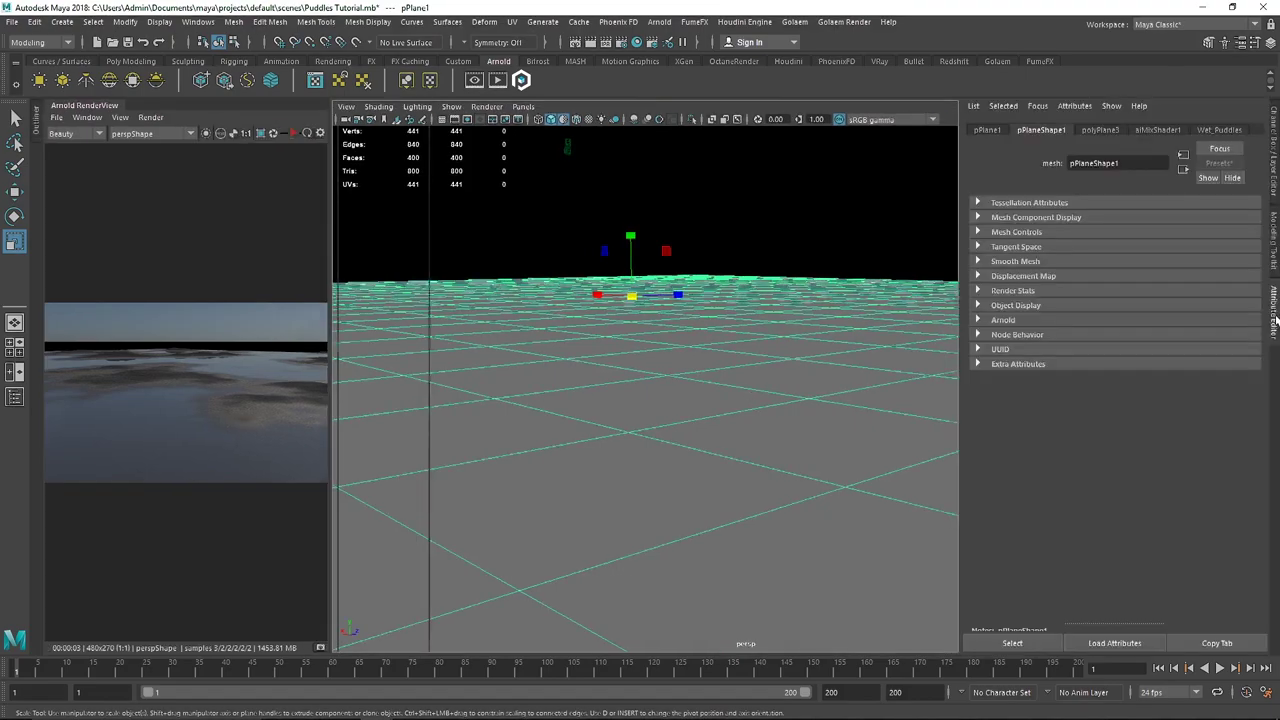
pyautogui.click(1217, 132)
pyautogui.click(1186, 131)
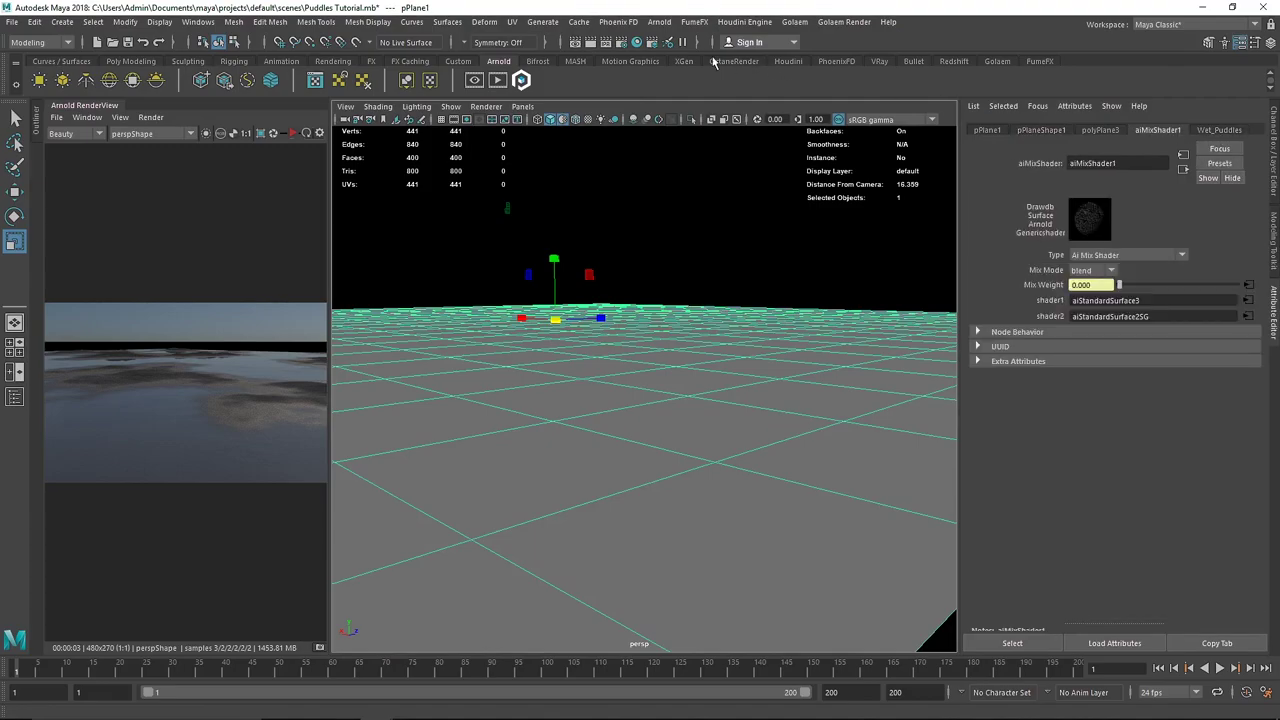
pyautogui.click(636, 42)
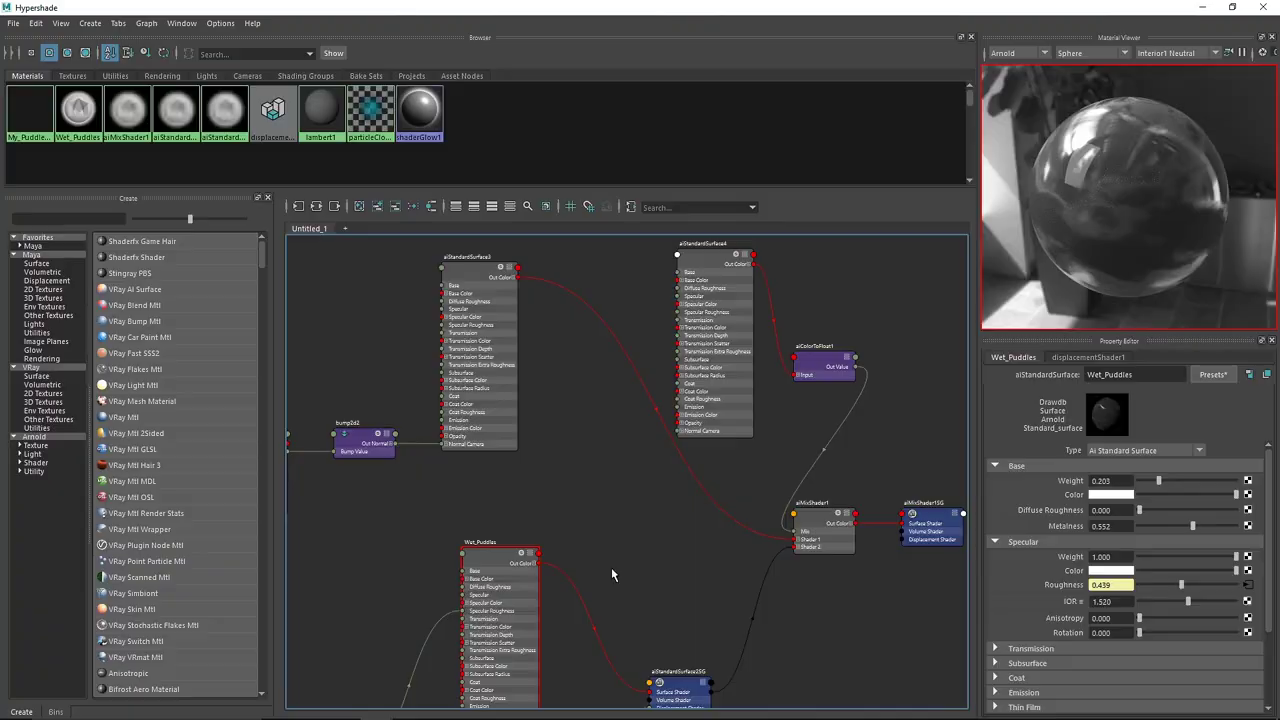
pyautogui.keyDown('alt'); pyautogui.moveTo(622, 570); pyautogui.dragTo(677, 322, button='middle'); pyautogui.keyUp('alt')
pyautogui.click(386, 552)
pyautogui.keyDown('alt'); pyautogui.moveTo(447, 558); pyautogui.dragTo(543, 512, button='middle'); pyautogui.keyUp('alt')
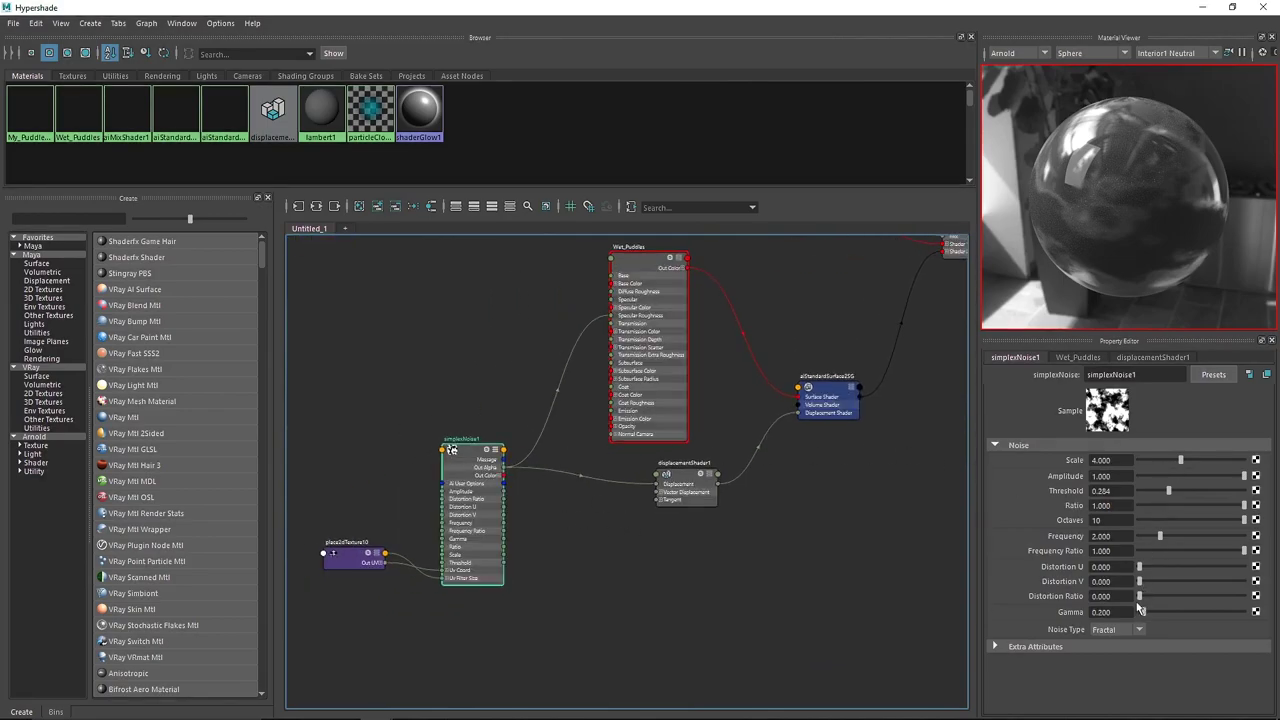
pyautogui.moveTo(1126, 611); pyautogui.dragTo(1025, 626)
pyautogui.write('0.18')
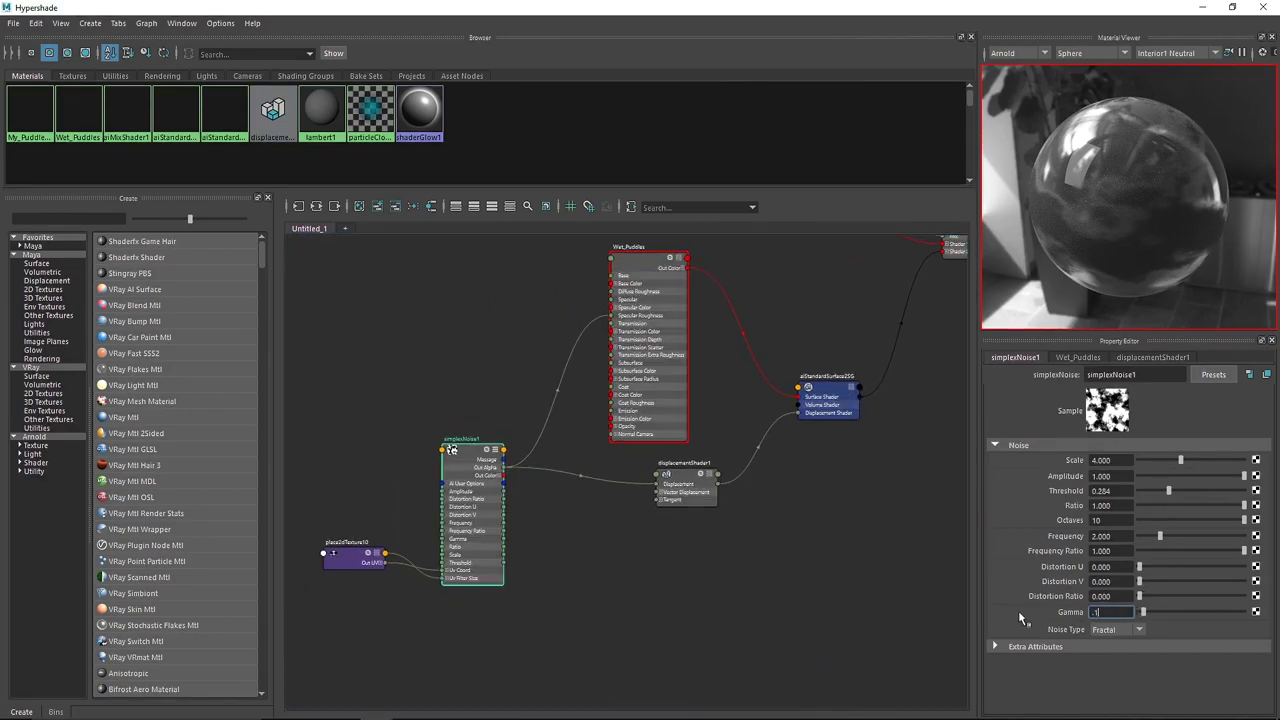
pyautogui.press('Return')
pyautogui.click(1122, 460)
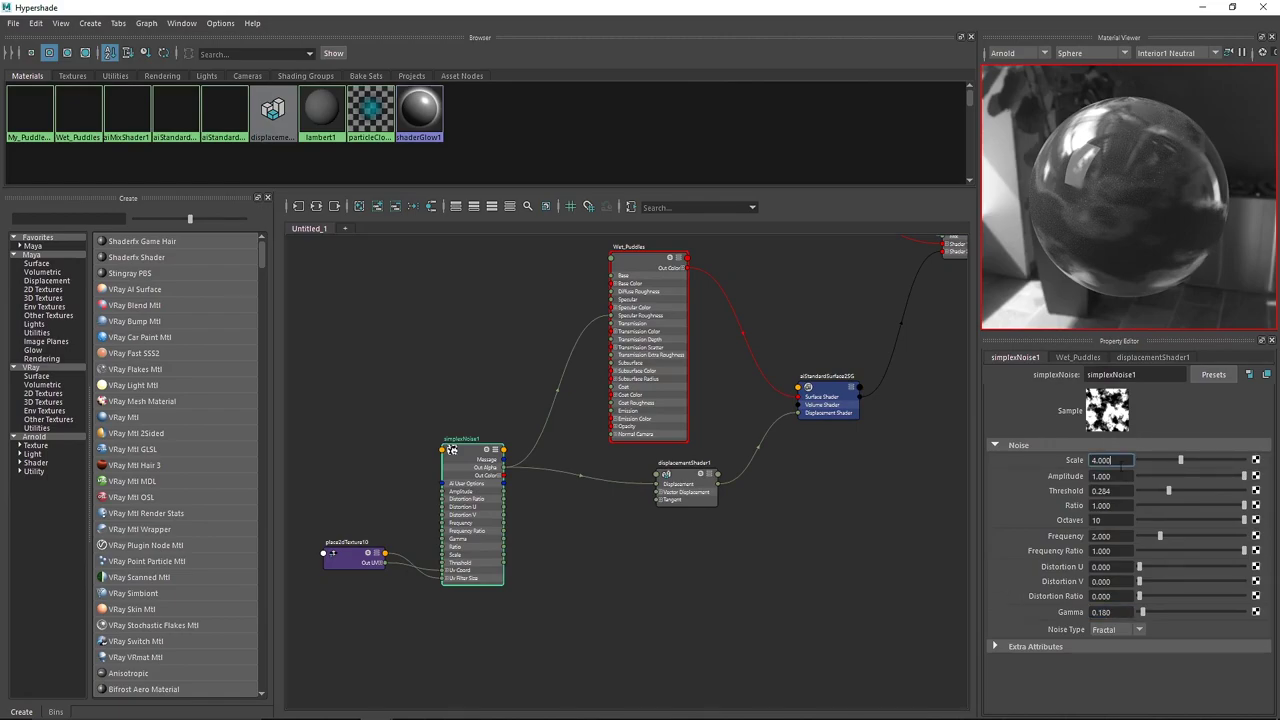
pyautogui.click(1266, 7)
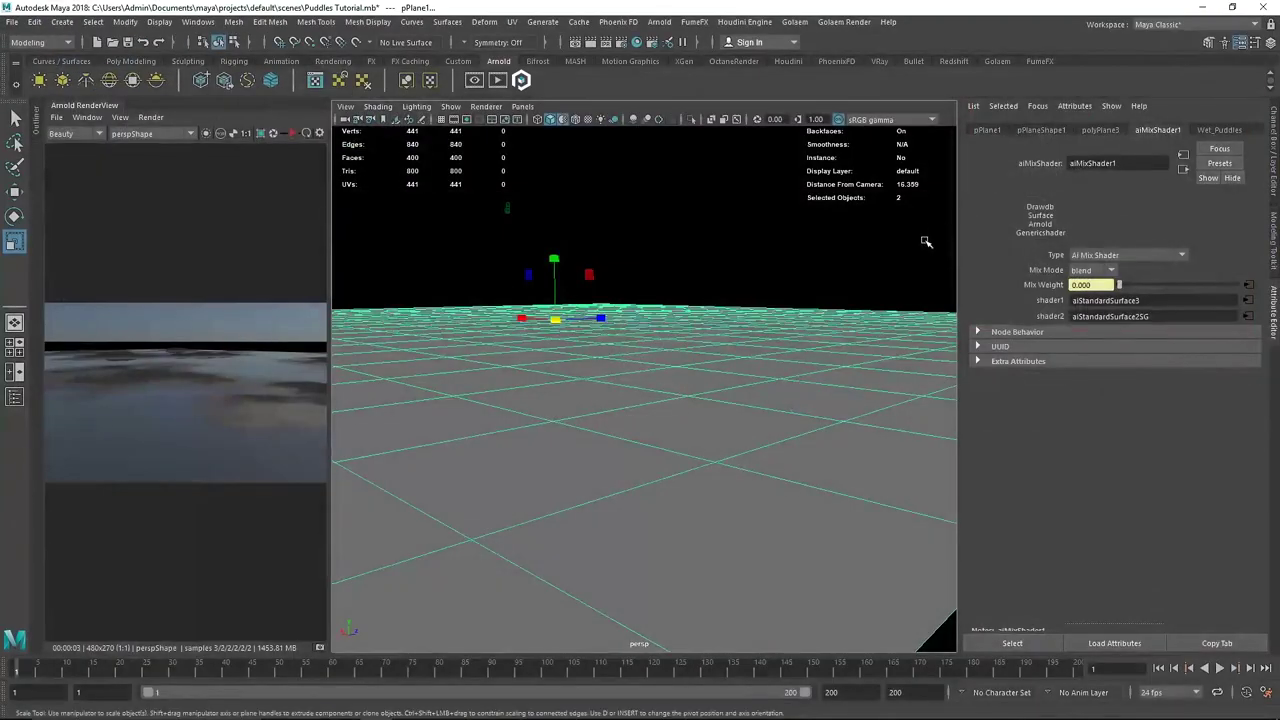
# Rerun the Arnold render, stop it, and delete the aiSkyDomeLight1 physical sky light from the scene
pyautogui.click(294, 137)
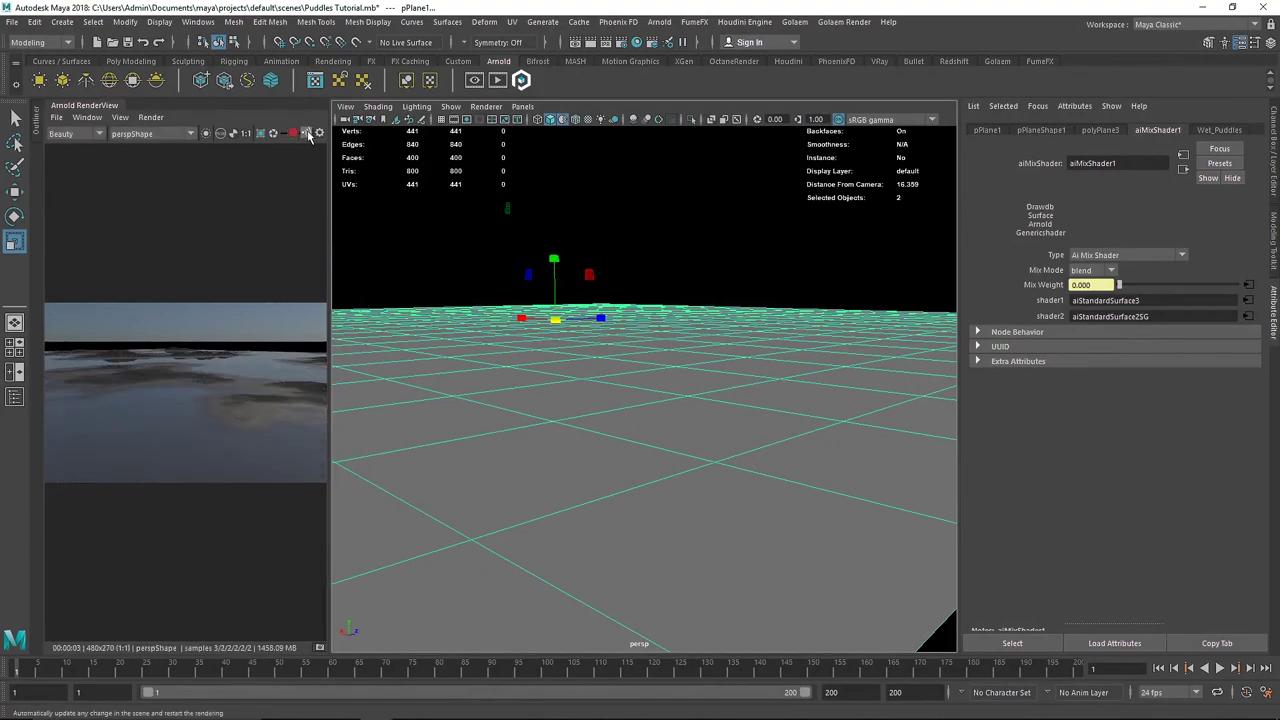
pyautogui.click(709, 189)
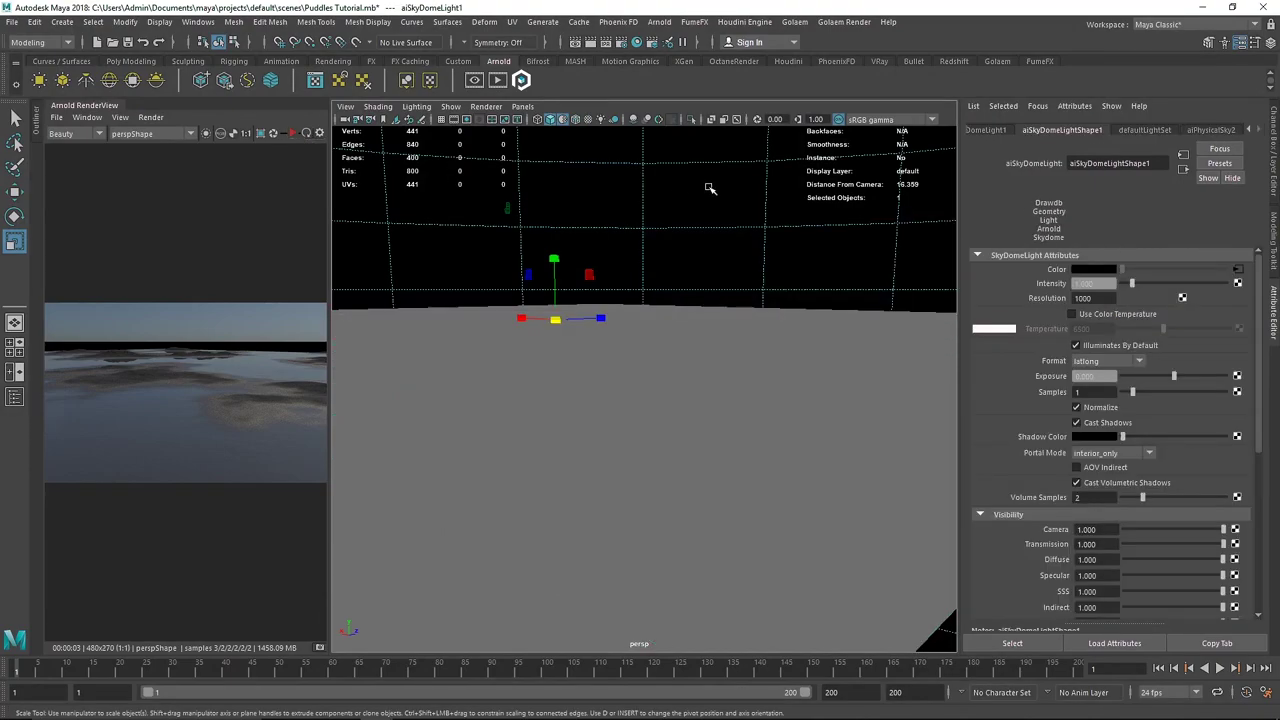
pyautogui.click(605, 203)
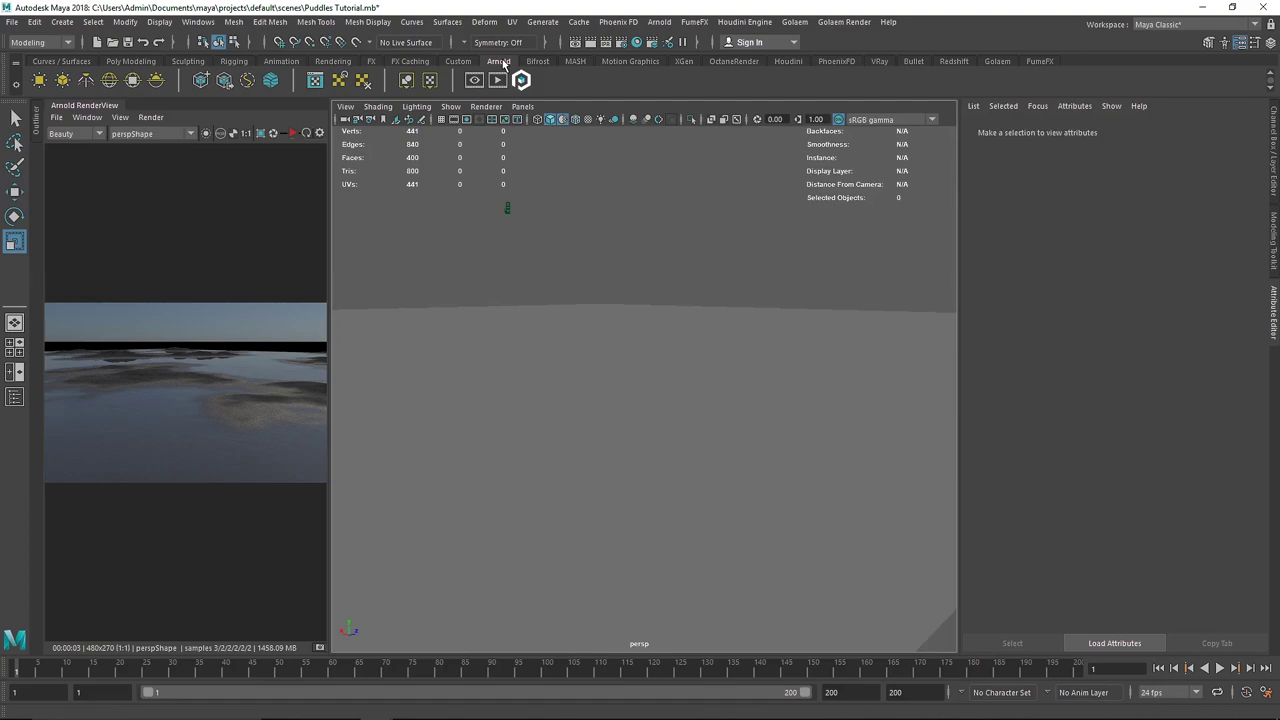
# Create an Arnold area light, scale it up uniformly to about 3.47, and render it in a wider RenderView
pyautogui.click(39, 80)
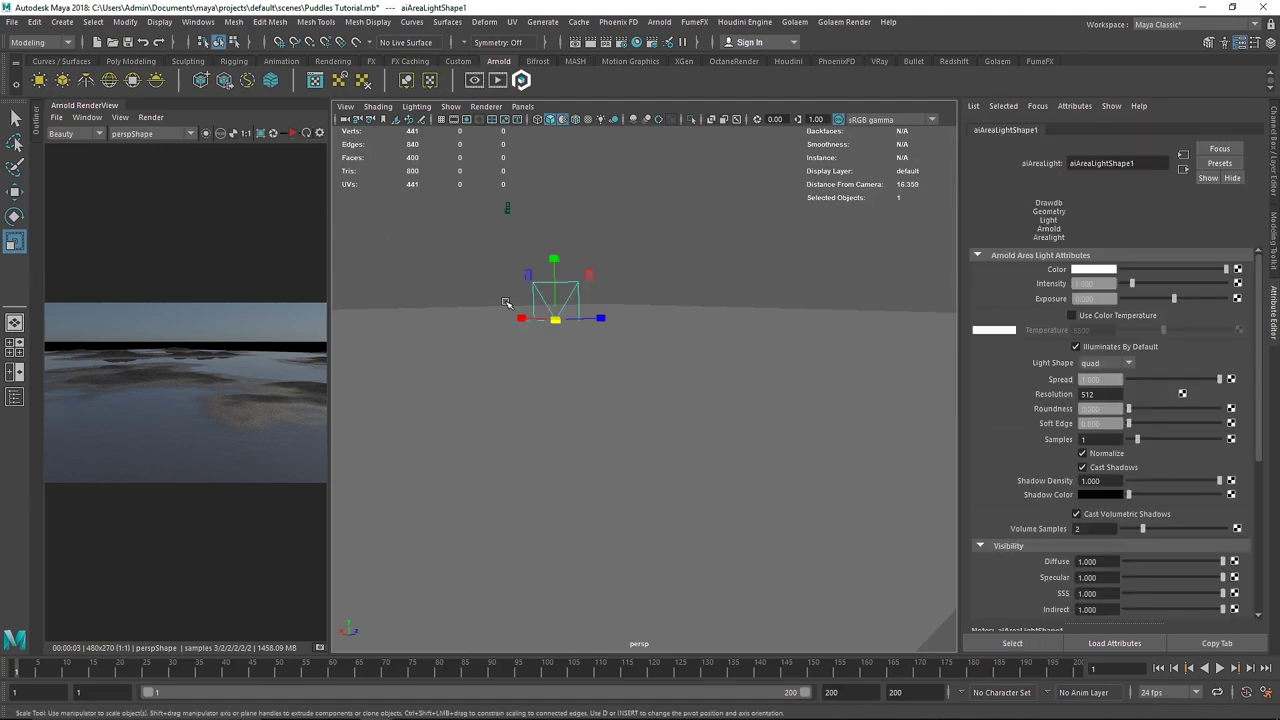
pyautogui.moveTo(555, 318); pyautogui.dragTo(714, 326)
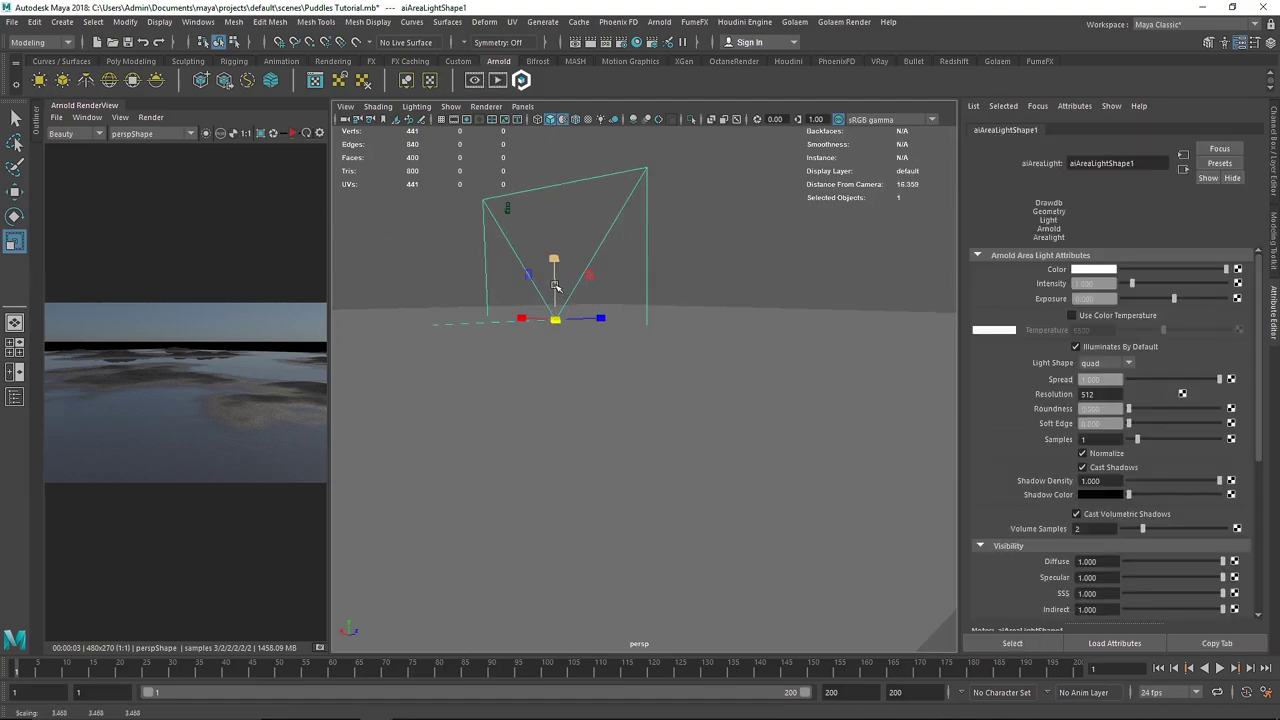
pyautogui.click(294, 135)
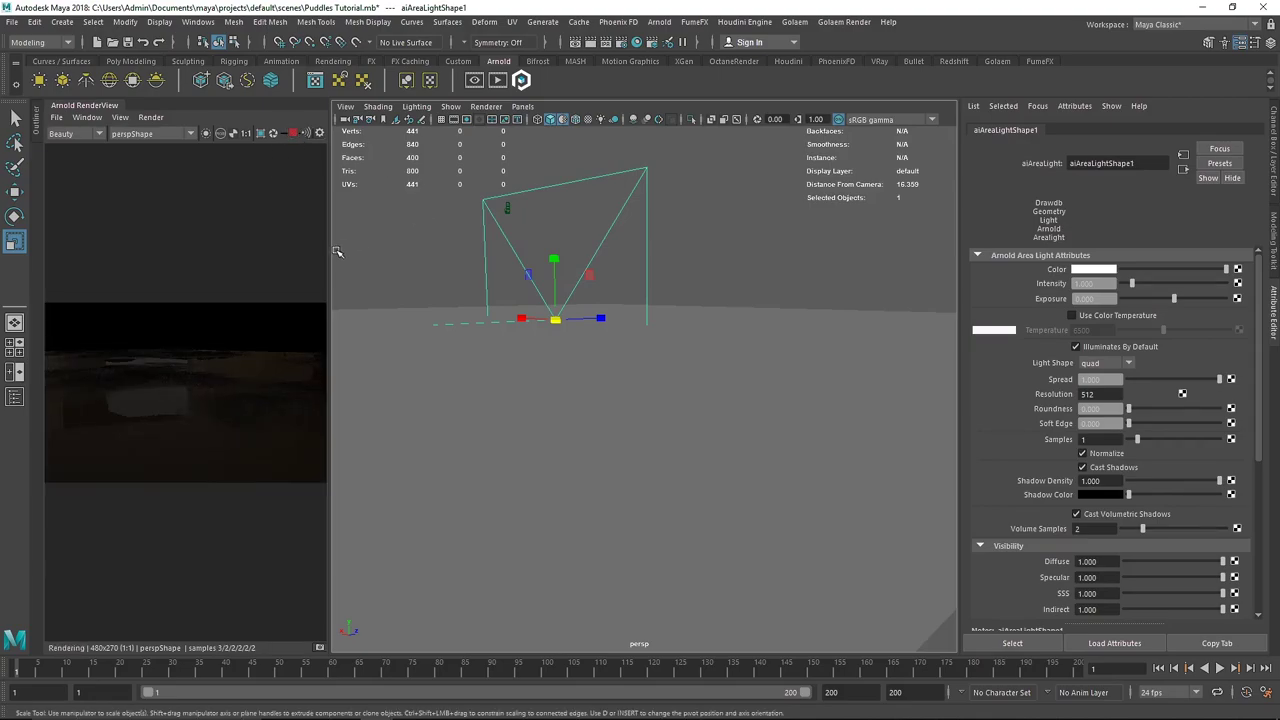
pyautogui.moveTo(331, 252); pyautogui.dragTo(486, 263)
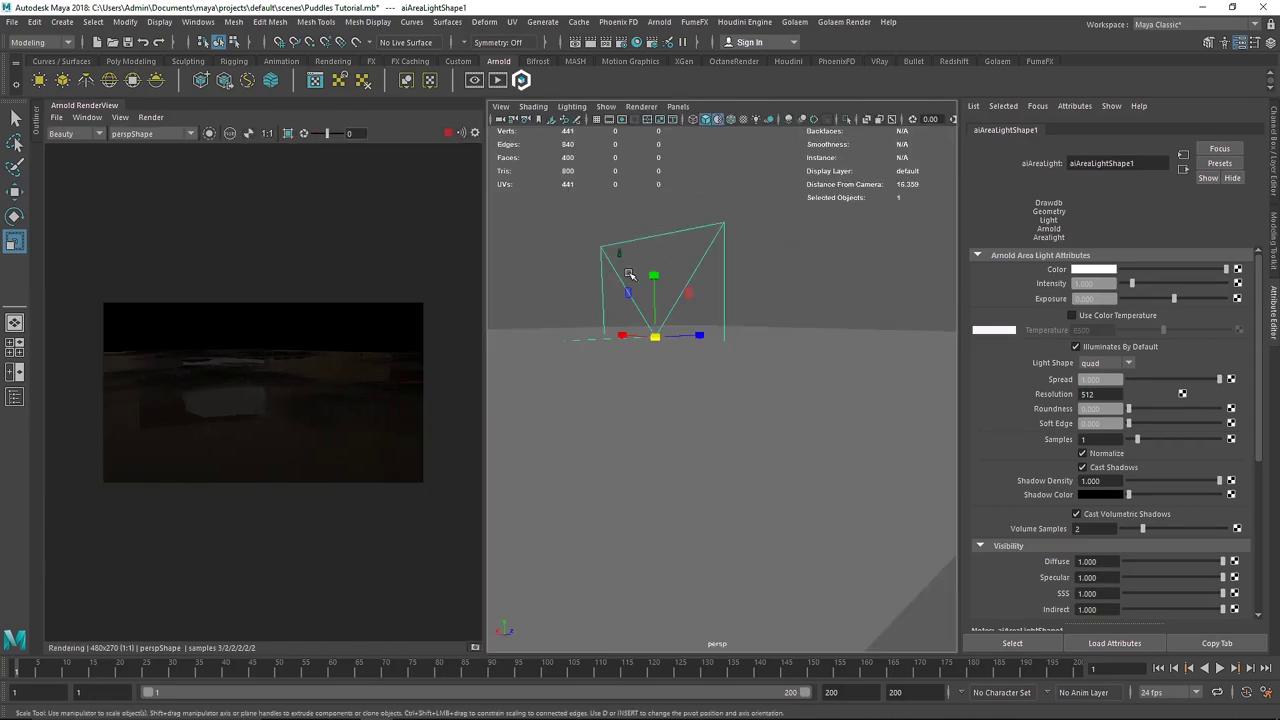
# Rotate the area light to face down at the ground plane, raise it about 3.3 units, and stop the render
pyautogui.press('e')
pyautogui.moveTo(624, 285); pyautogui.dragTo(662, 184)
pyautogui.press('w')
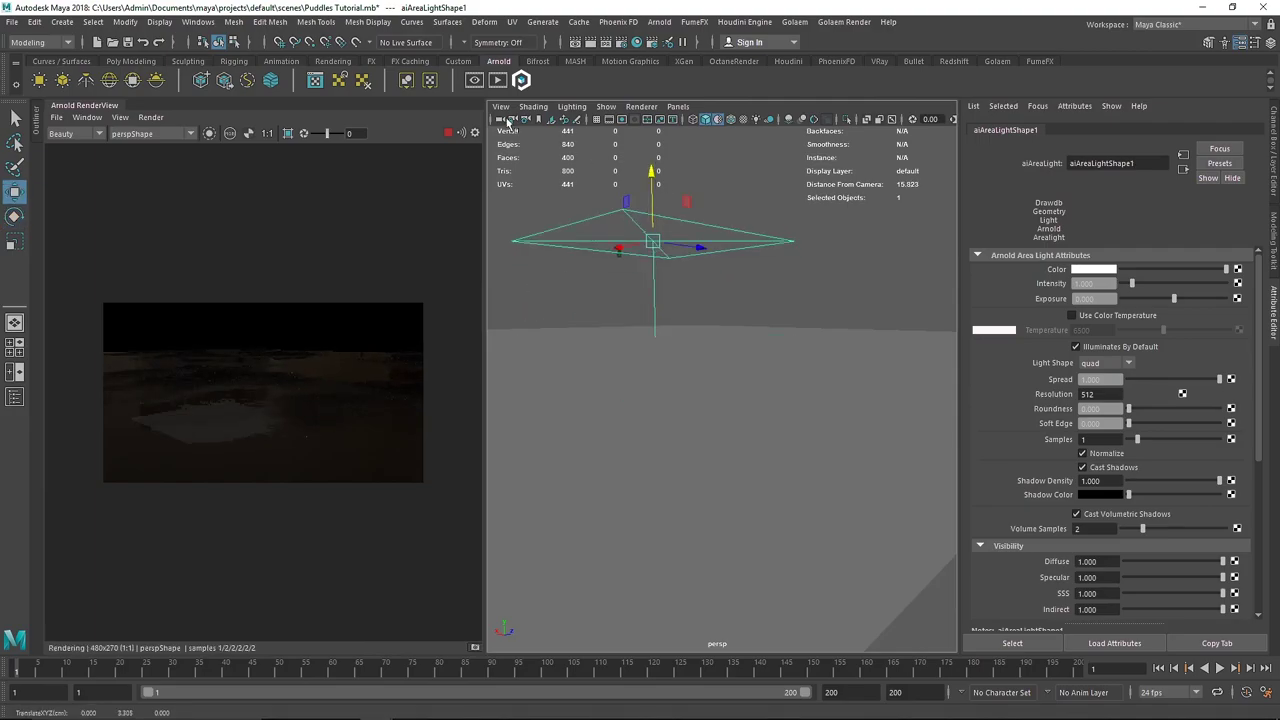
pyautogui.click(448, 133)
# Reduce the HDRI skydome light's intensity to 0 and its exposure to the slider minimum, then collapse the Outliner
pyautogui.click(36, 120)
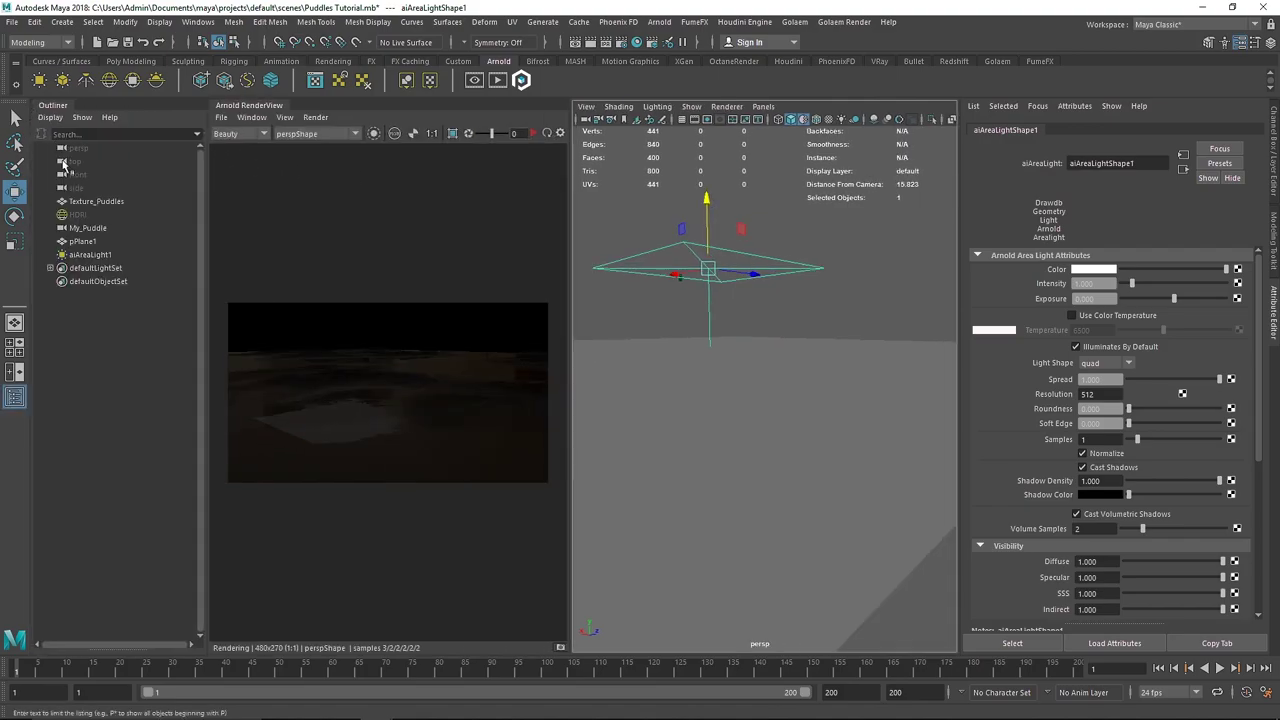
pyautogui.click(110, 215)
pyautogui.moveTo(1132, 284); pyautogui.dragTo(1063, 285)
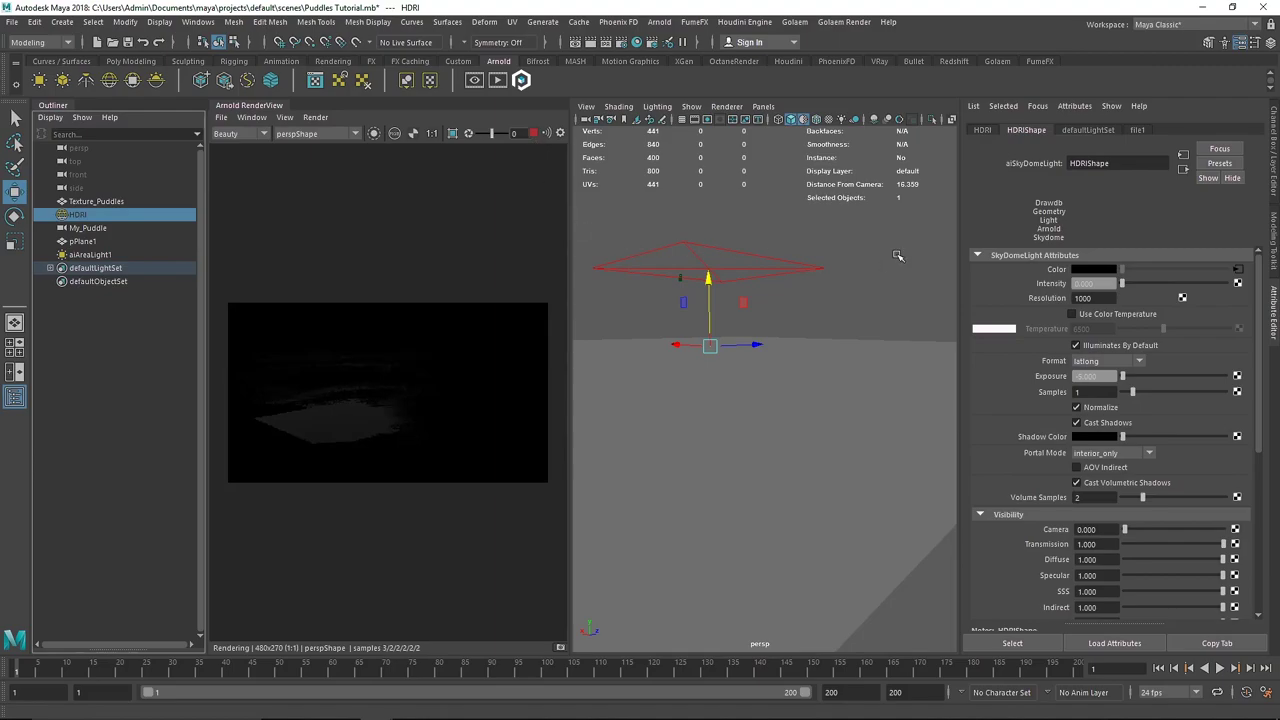
pyautogui.doubleClick(53, 106)
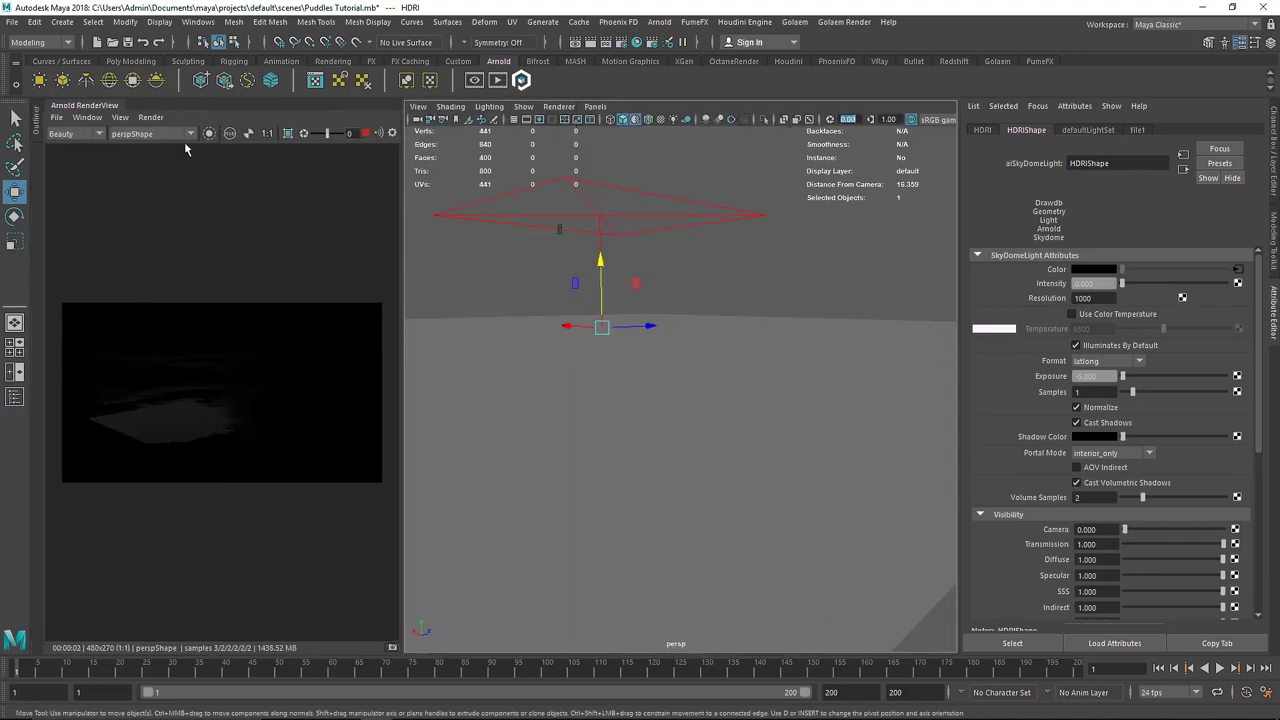
# Collapse the Arnold RenderView to free the viewport and create a new camera in the scene
pyautogui.click(85, 106)
pyautogui.click(35, 168)
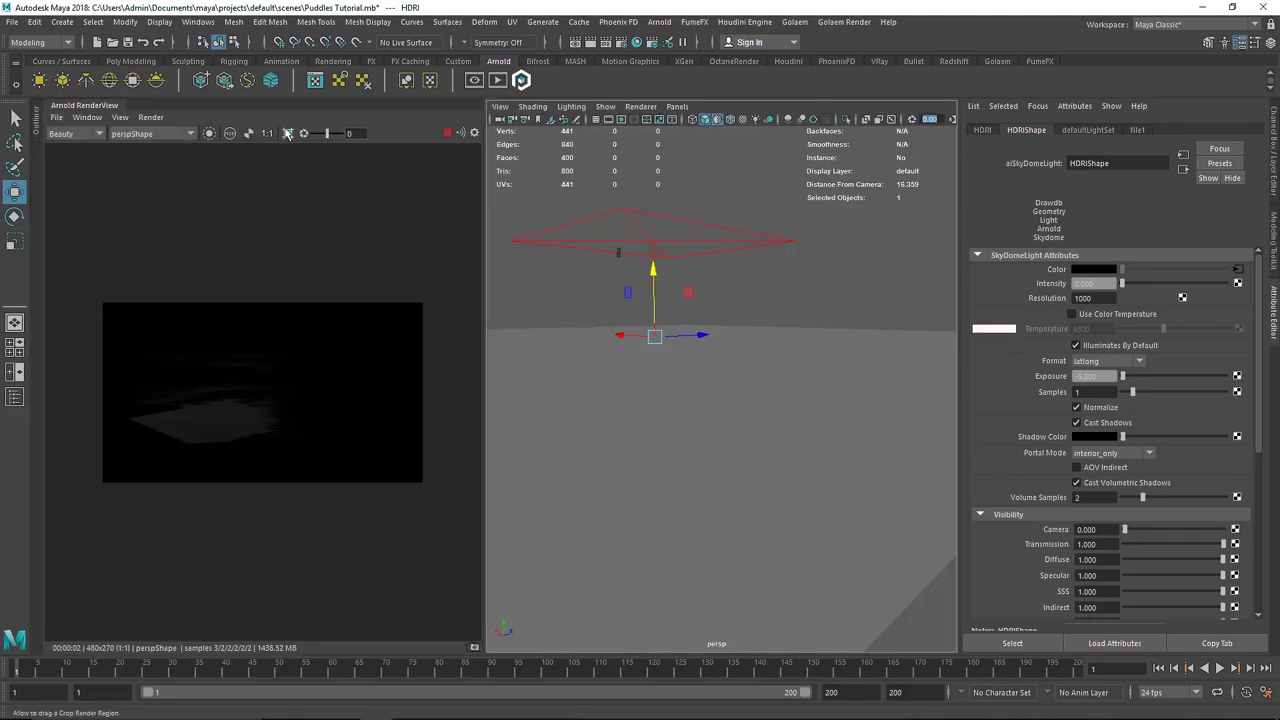
pyautogui.click(117, 106)
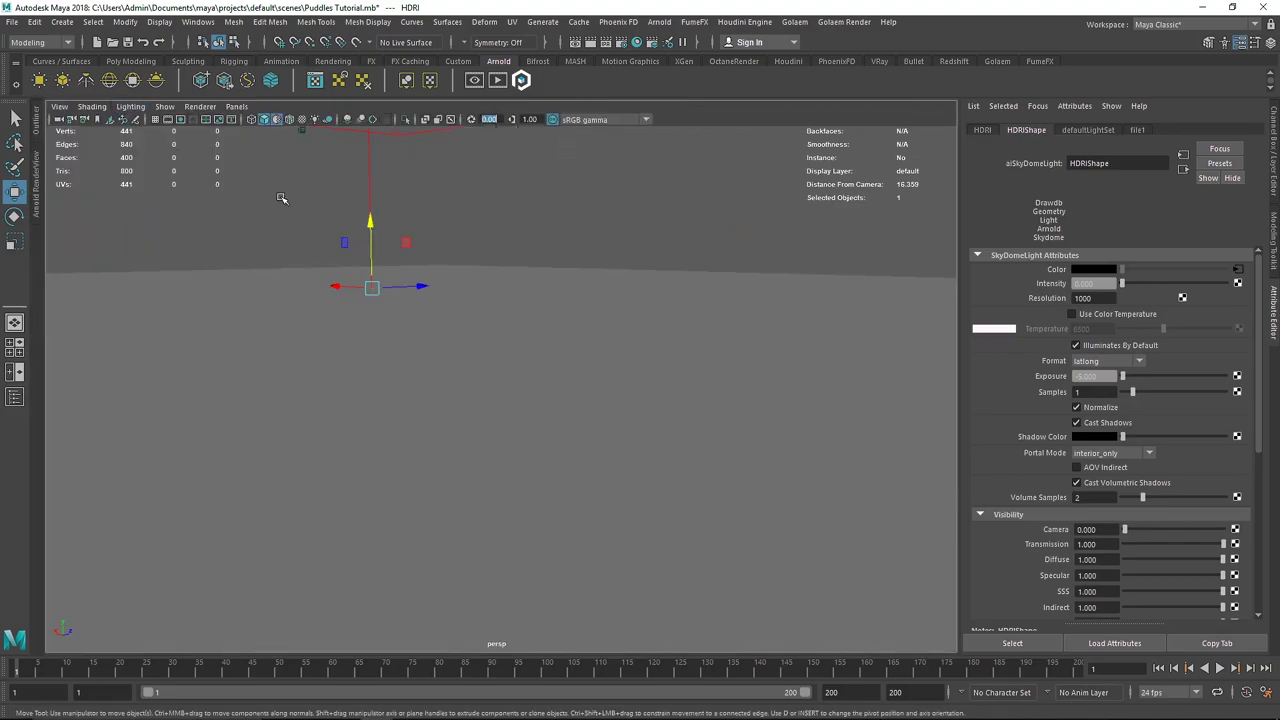
pyautogui.press('space')
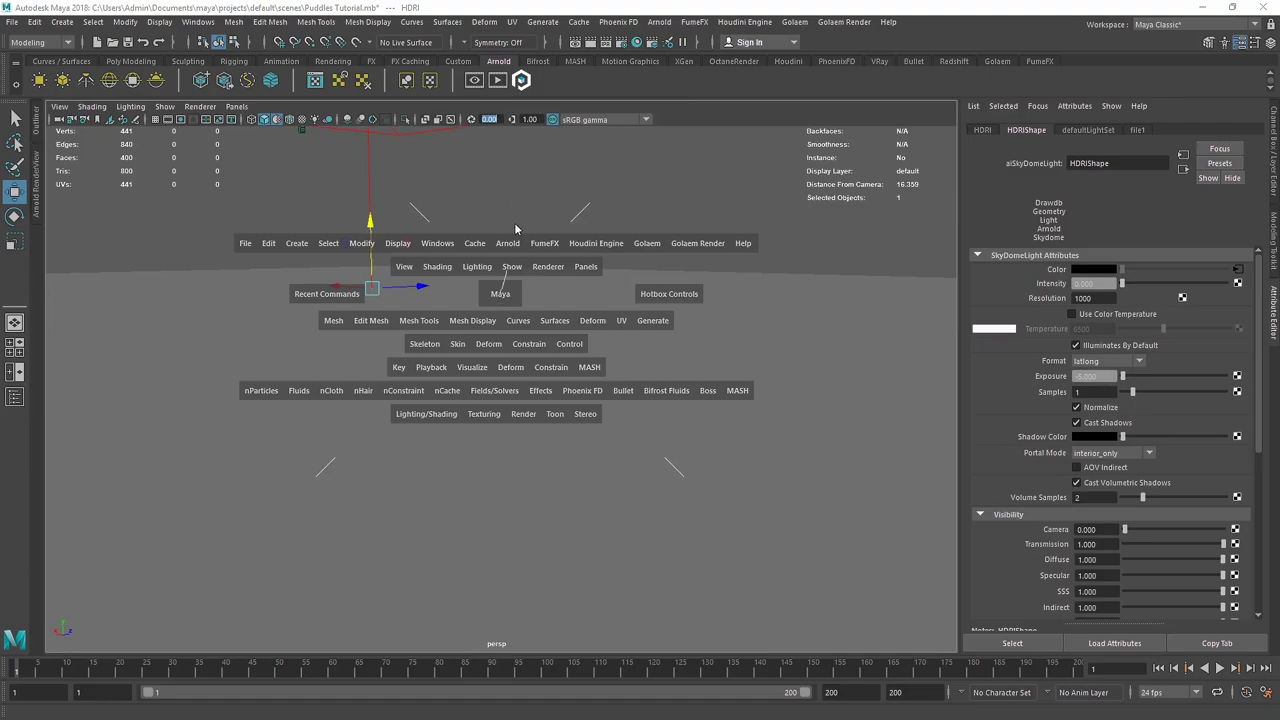
pyautogui.click(62, 22)
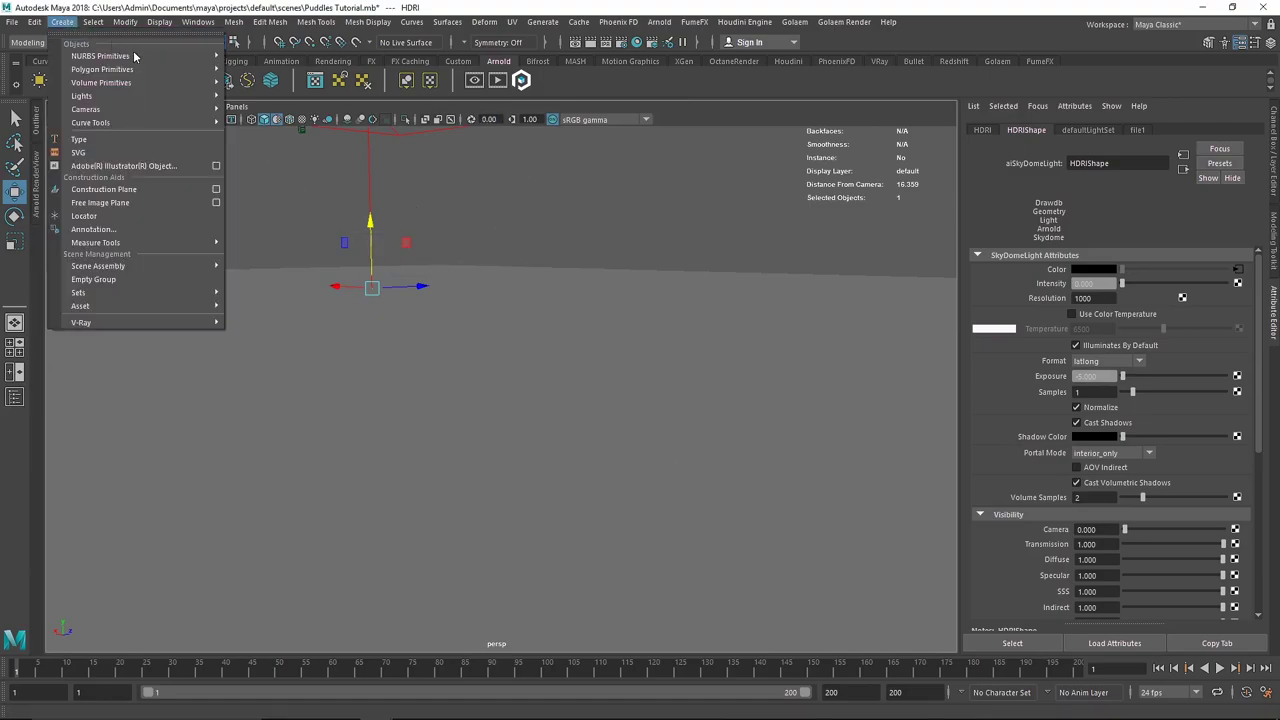
pyautogui.moveTo(196, 107)
pyautogui.click(252, 120)
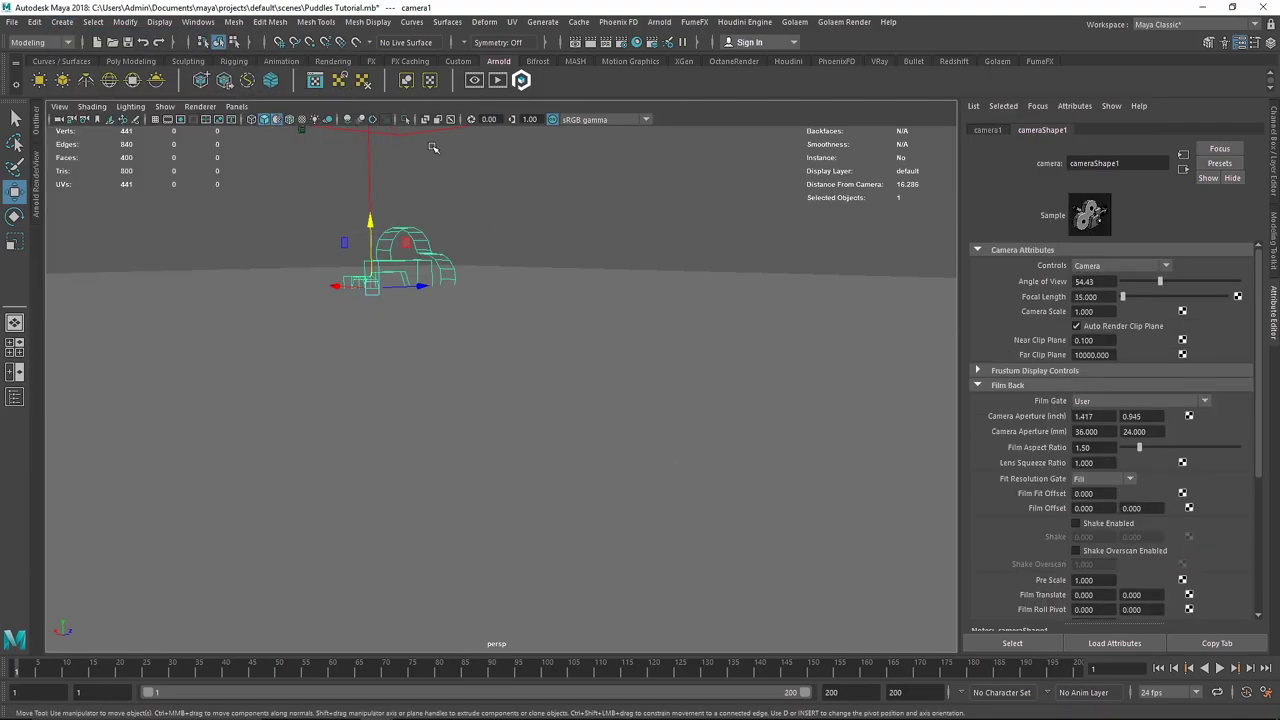
# Look through the new camera, frame the ground plane from a low angle, and show the resolution gate
pyautogui.click(236, 106)
pyautogui.moveTo(300, 118)
pyautogui.click(405, 132)
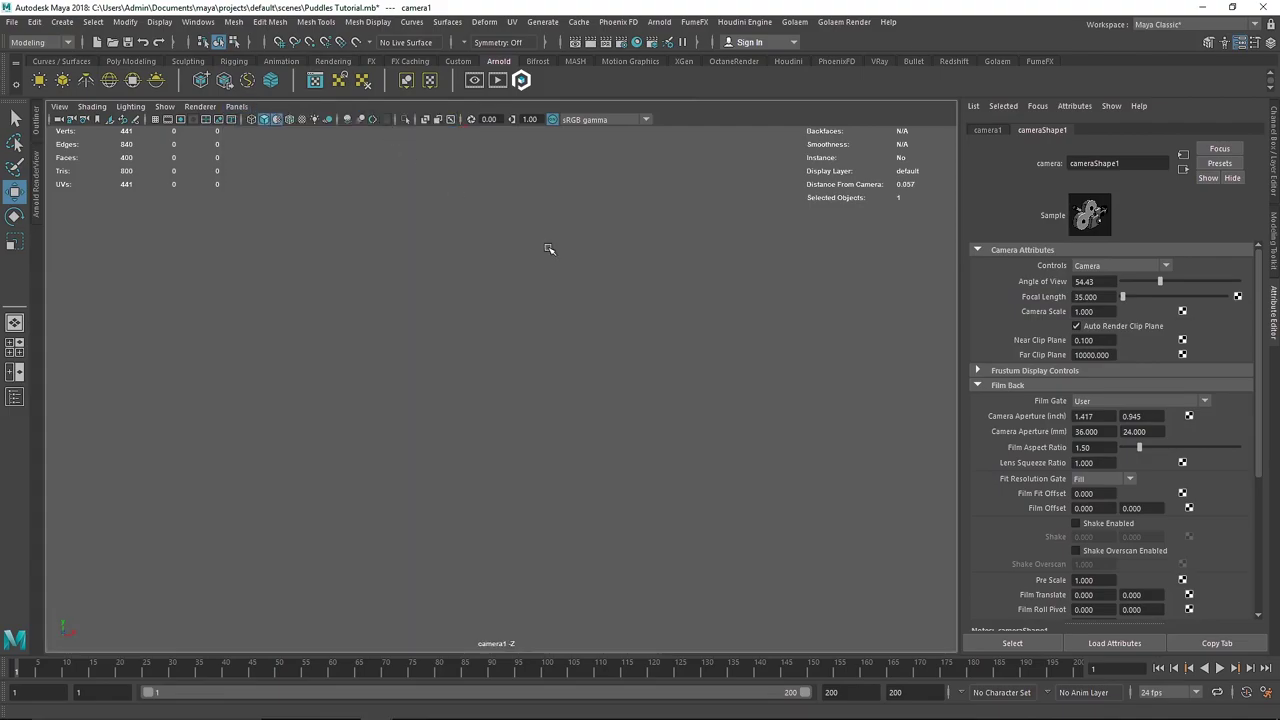
pyautogui.keyDown('alt'); pyautogui.moveTo(519, 274); pyautogui.dragTo(406, 389); pyautogui.keyUp('alt')
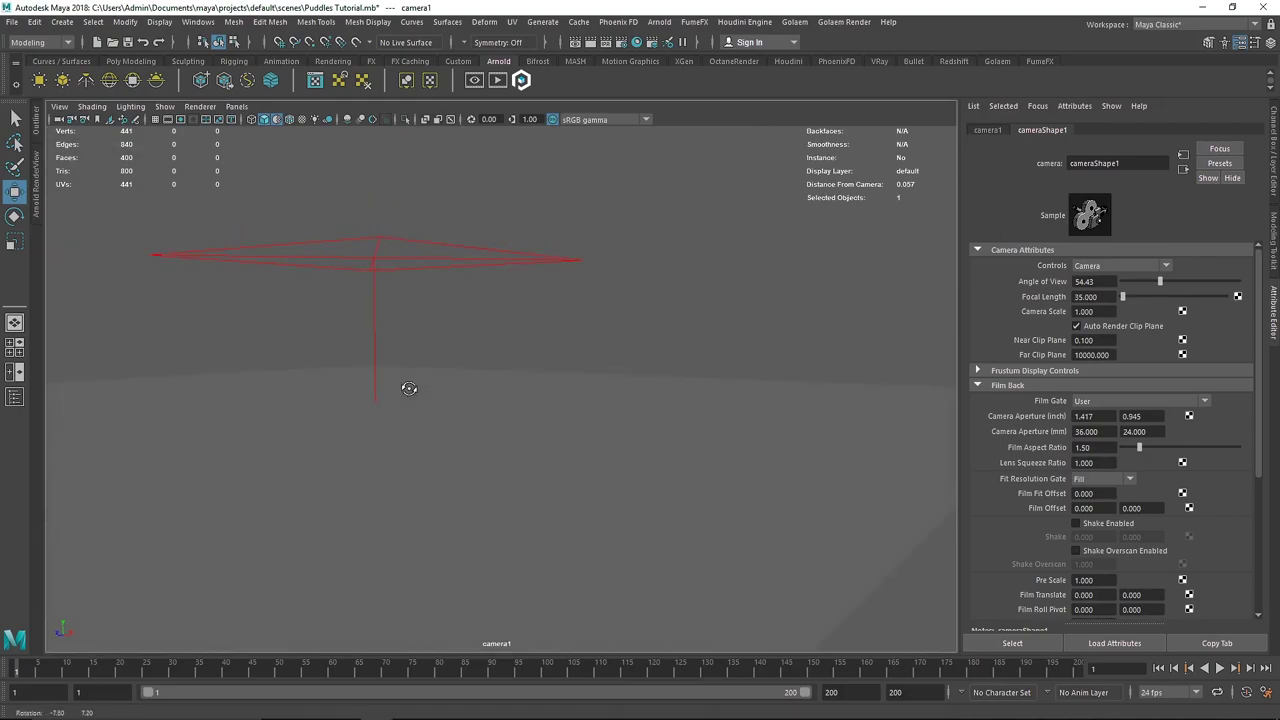
pyautogui.click(180, 119)
# In the perspective view, enlarge the area light to span the ground plane and raise it higher above the plane
pyautogui.keyDown('alt'); pyautogui.moveTo(407, 266); pyautogui.dragTo(466, 271); pyautogui.keyUp('alt')
pyautogui.press('space')
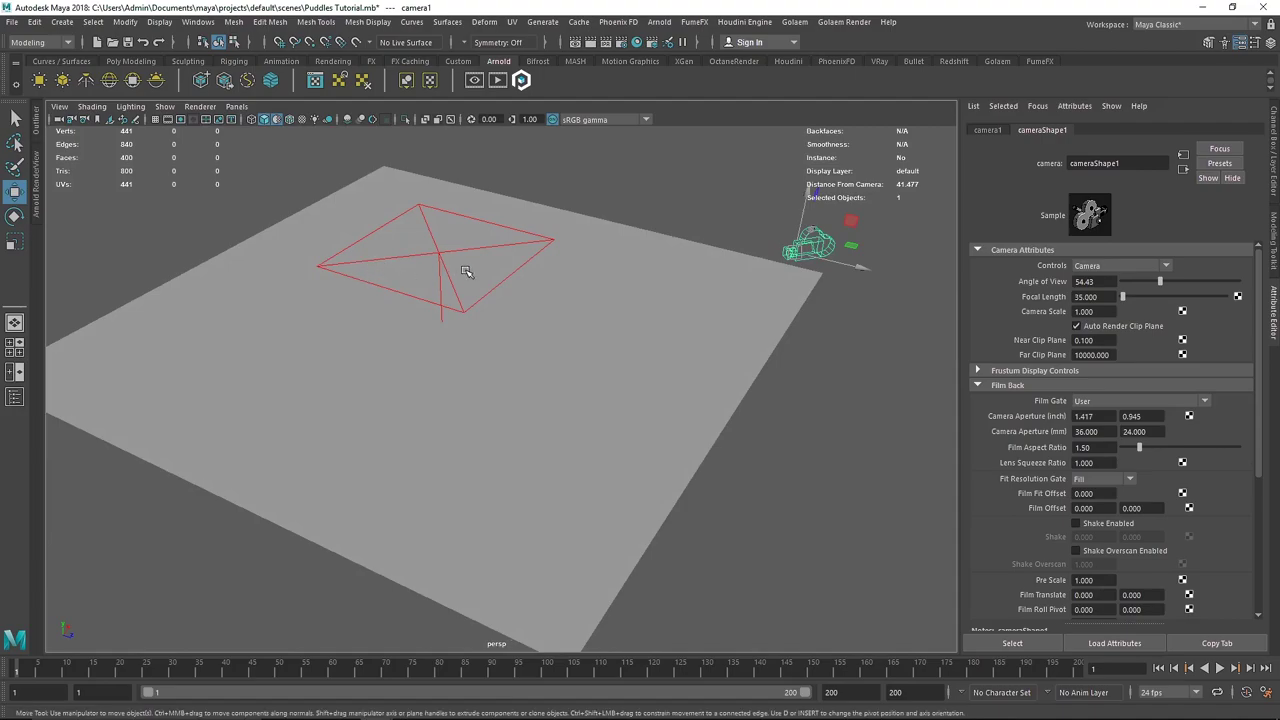
pyautogui.keyDown('alt'); pyautogui.moveTo(466, 271); pyautogui.dragTo(351, 283, button='right'); pyautogui.keyUp('alt')
pyautogui.keyDown('alt'); pyautogui.moveTo(351, 283); pyautogui.dragTo(466, 290); pyautogui.keyUp('alt')
pyautogui.click(535, 330)
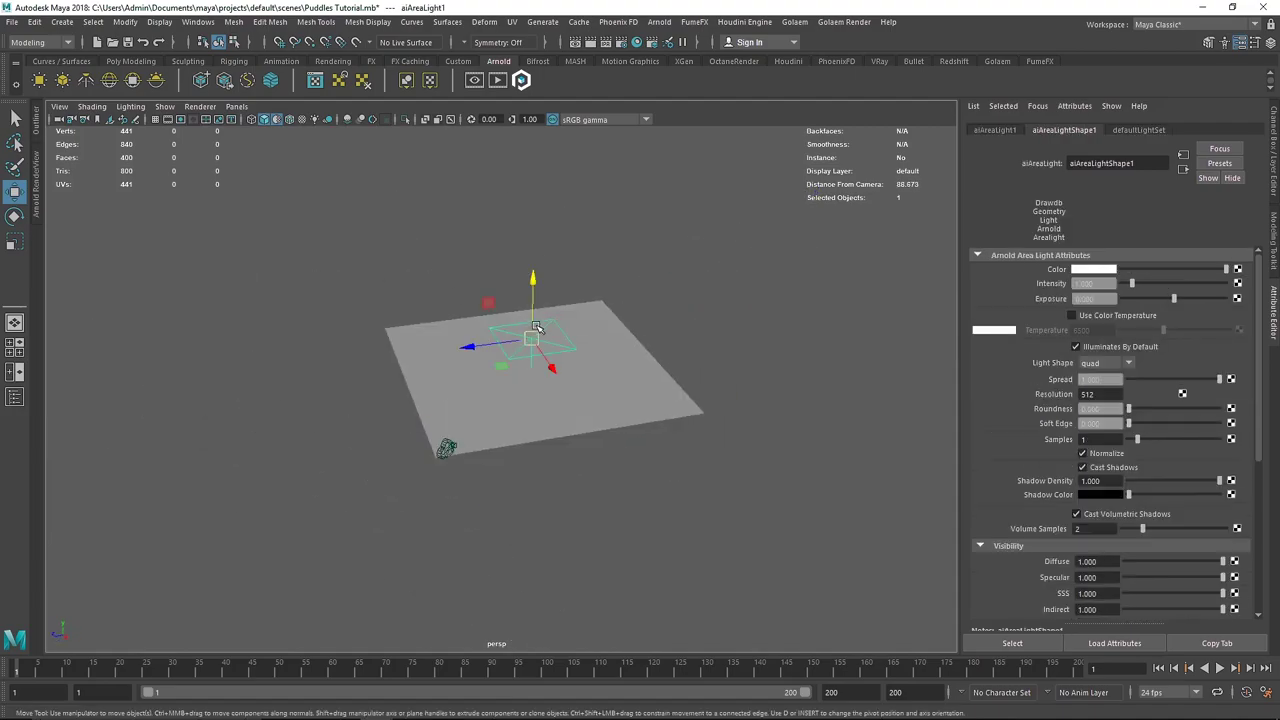
pyautogui.moveTo(536, 326); pyautogui.dragTo(532, 353)
pyautogui.press('r')
pyautogui.press('w')
pyautogui.moveTo(616, 346); pyautogui.dragTo(612, 246)
pyautogui.keyDown('alt'); pyautogui.moveTo(612, 246); pyautogui.dragTo(416, 314); pyautogui.keyUp('alt')
pyautogui.press('r')
pyautogui.press('w')
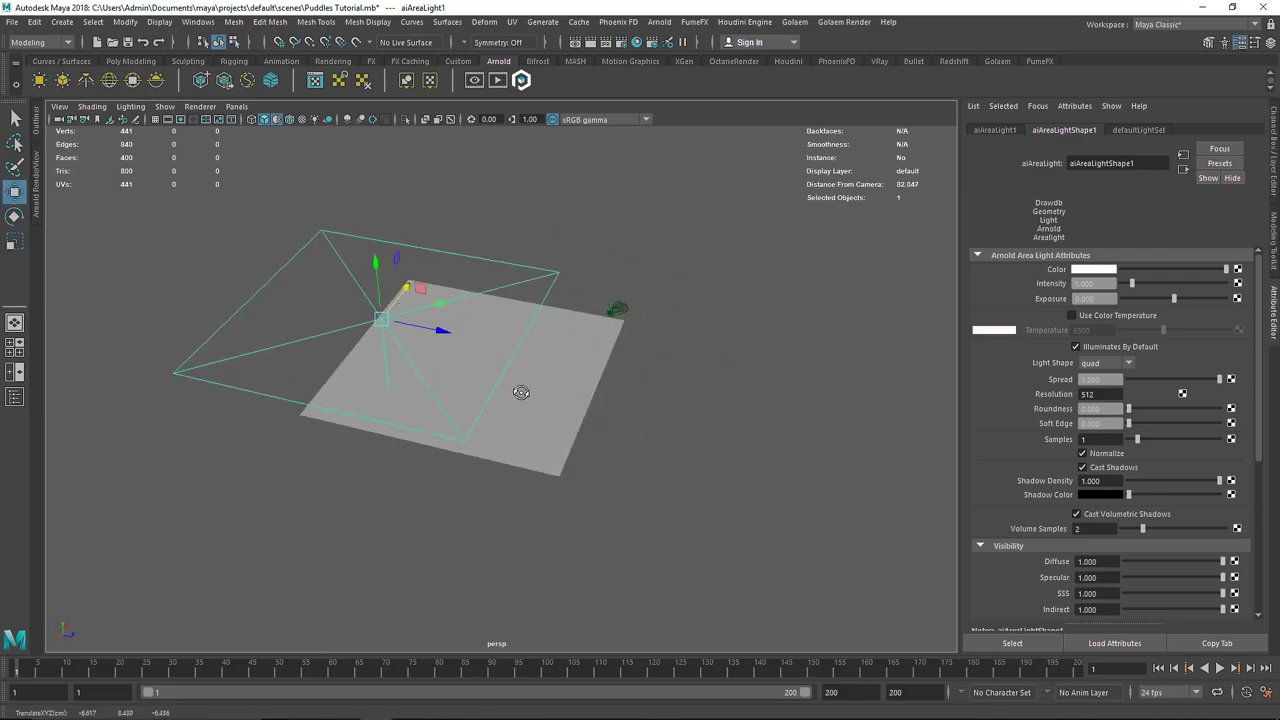
pyautogui.keyDown('alt'); pyautogui.moveTo(521, 392); pyautogui.dragTo(400, 349); pyautogui.keyUp('alt')
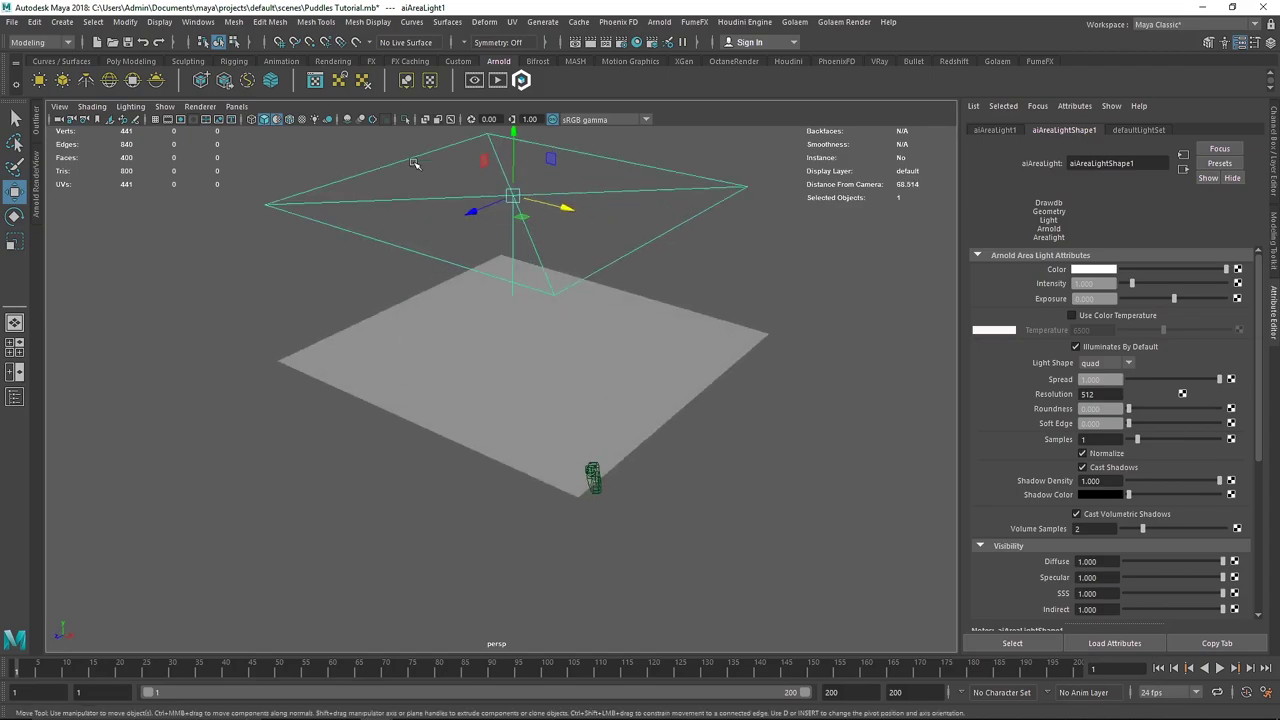
# Look through camera1 in the viewport again and bring back the Arnold RenderView beside it
pyautogui.click(236, 106)
pyautogui.moveTo(300, 120)
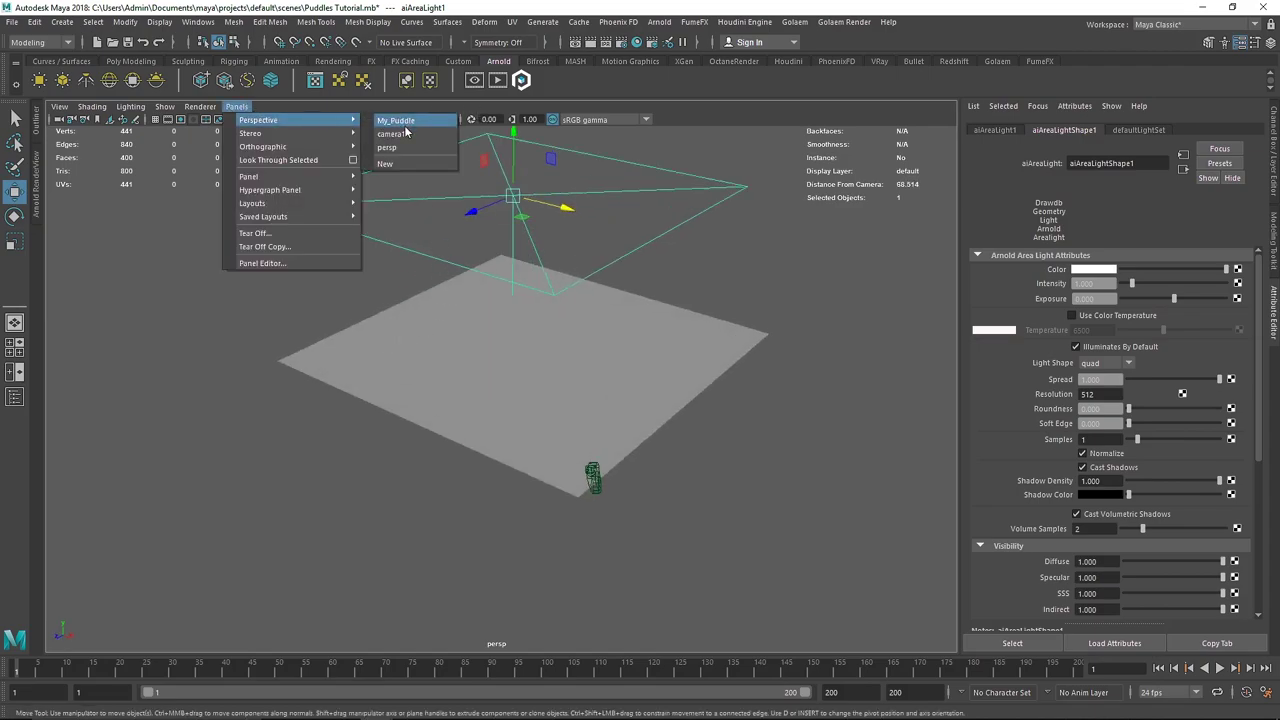
pyautogui.click(406, 133)
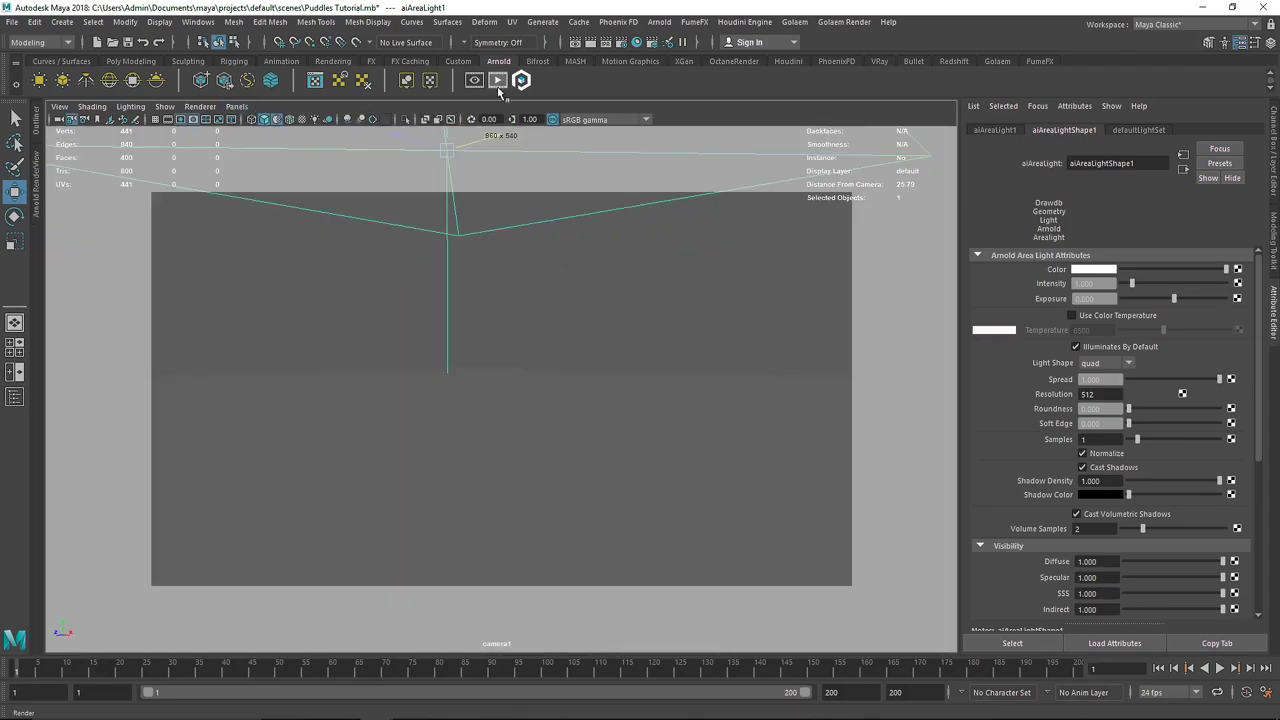
pyautogui.click(38, 200)
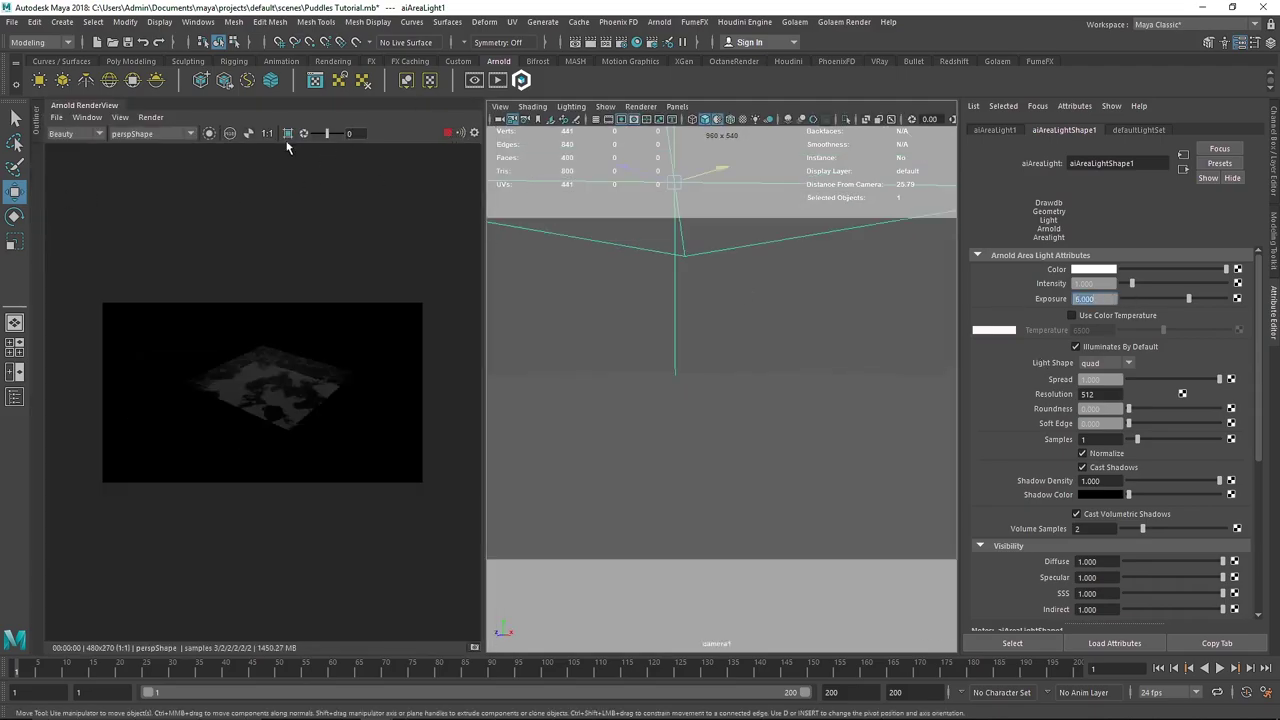
# Switch the Arnold RenderView to cameraShape1 and set the area light's exposure to 4
pyautogui.click(150, 133)
pyautogui.click(156, 163)
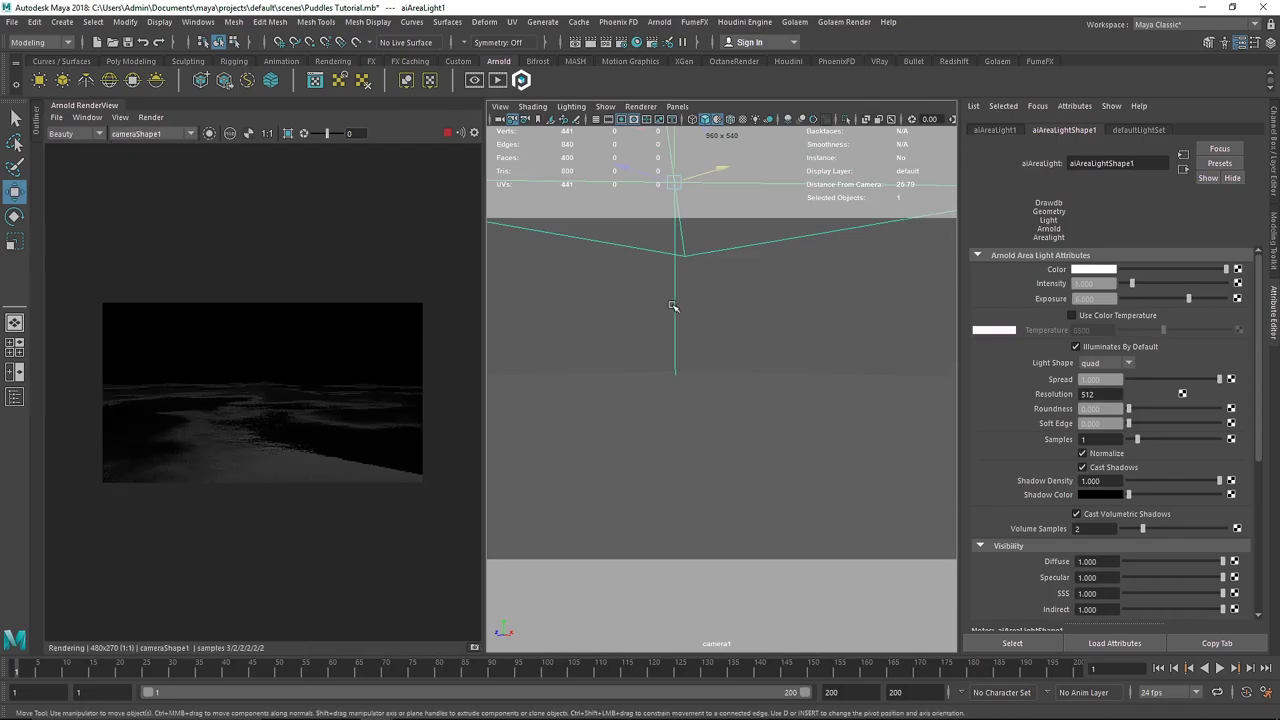
pyautogui.doubleClick(1108, 298)
pyautogui.write('4')
pyautogui.press('Return')
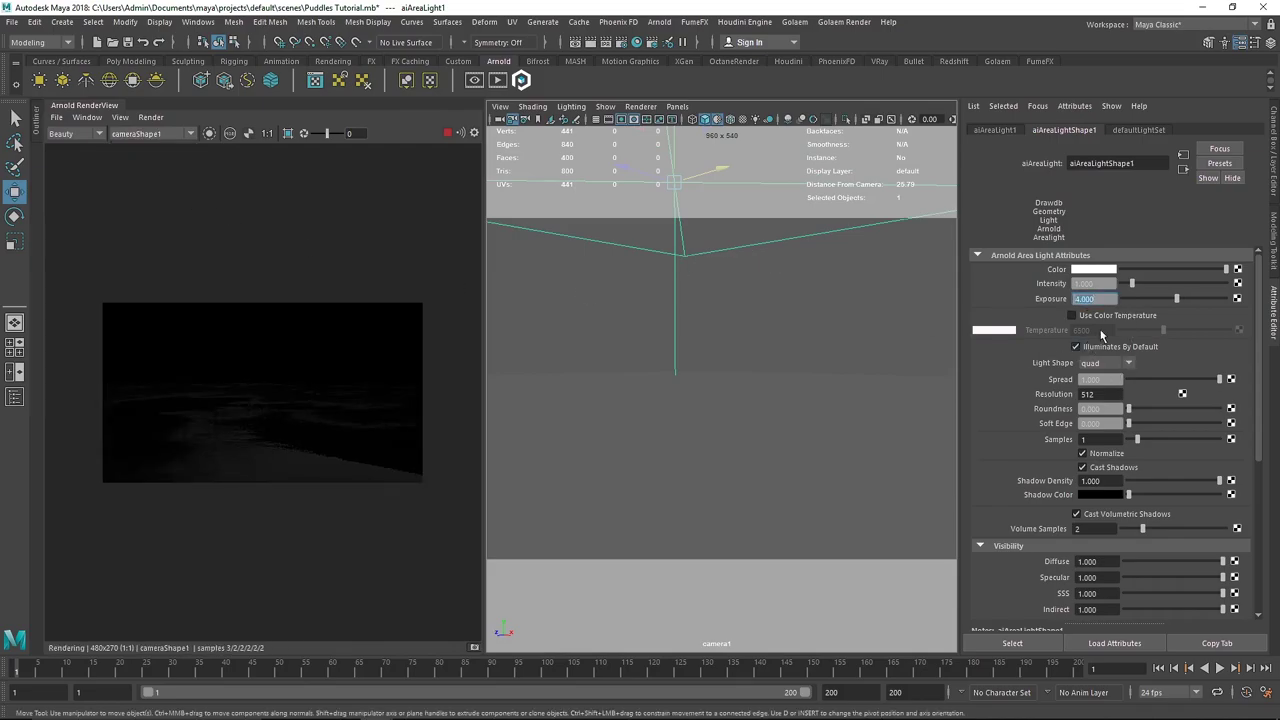
# Turn off Normalize on the area light and set its exposure to 1
pyautogui.click(1092, 456)
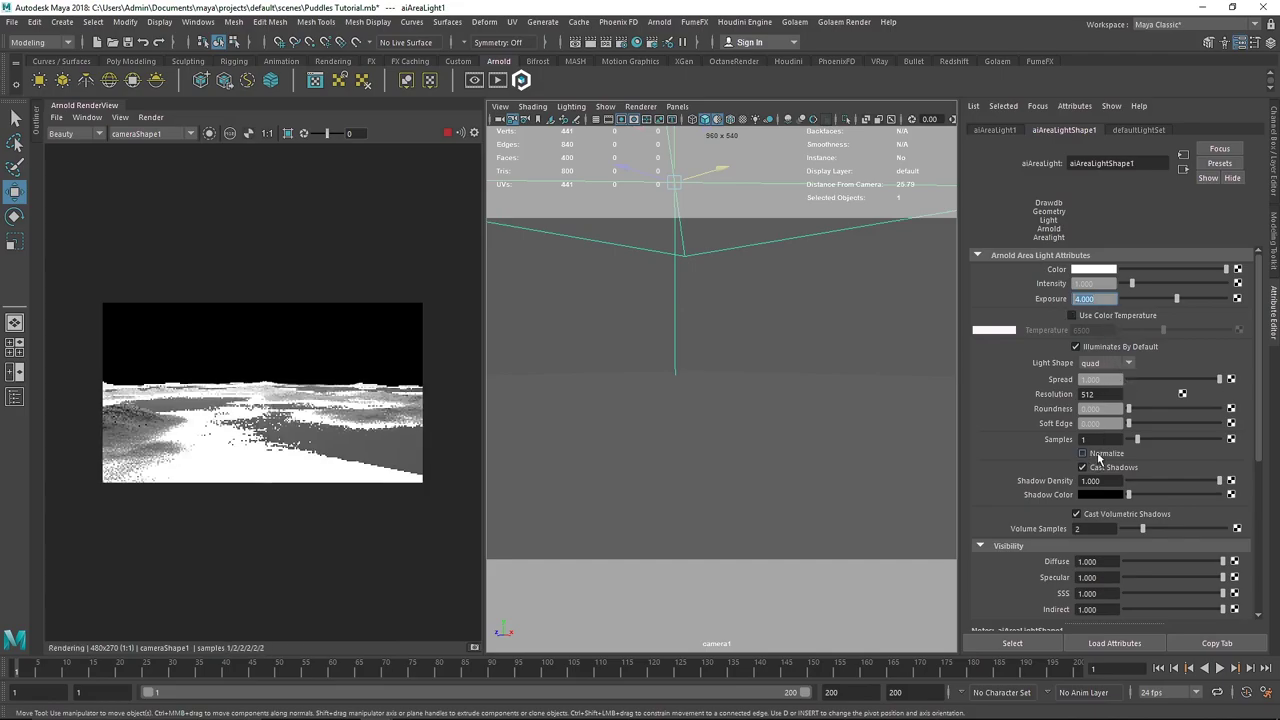
pyautogui.write('1')
pyautogui.press('Return')
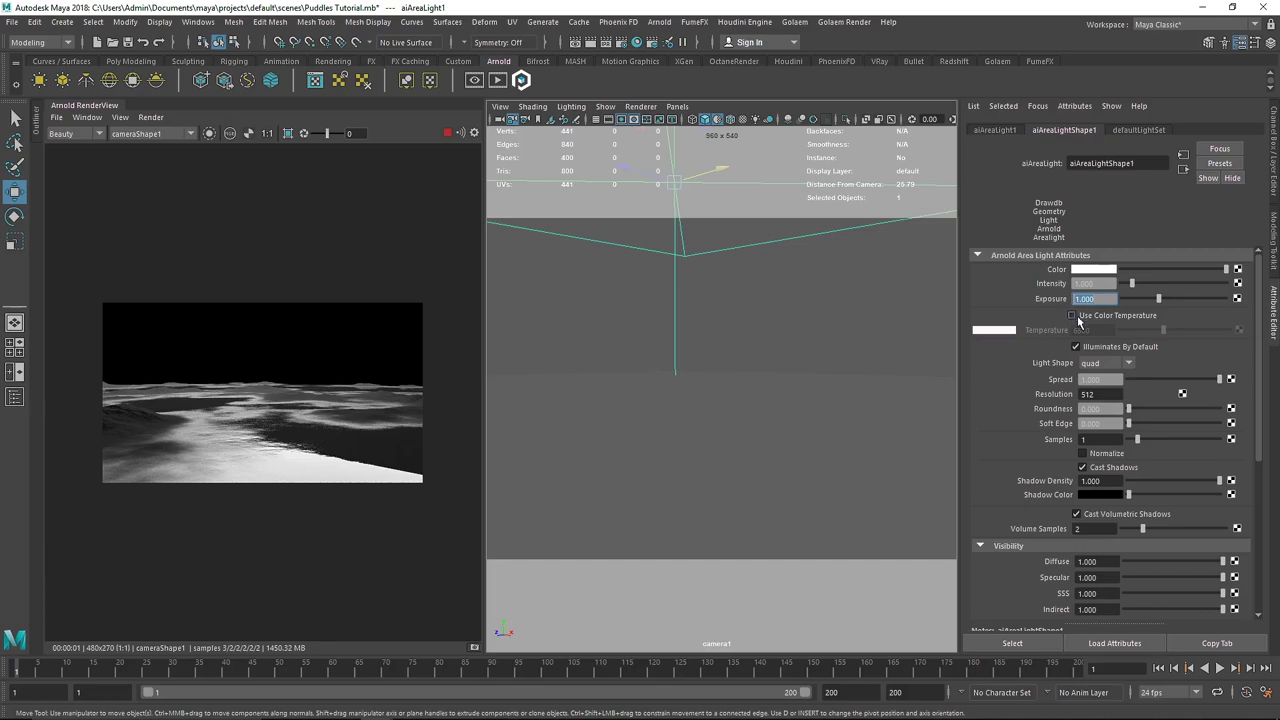
# Set the area light's resolution to 1000 and samples to 5, and scale the light down uniformly
pyautogui.click(1088, 394)
pyautogui.write('1000')
pyautogui.press('Return')
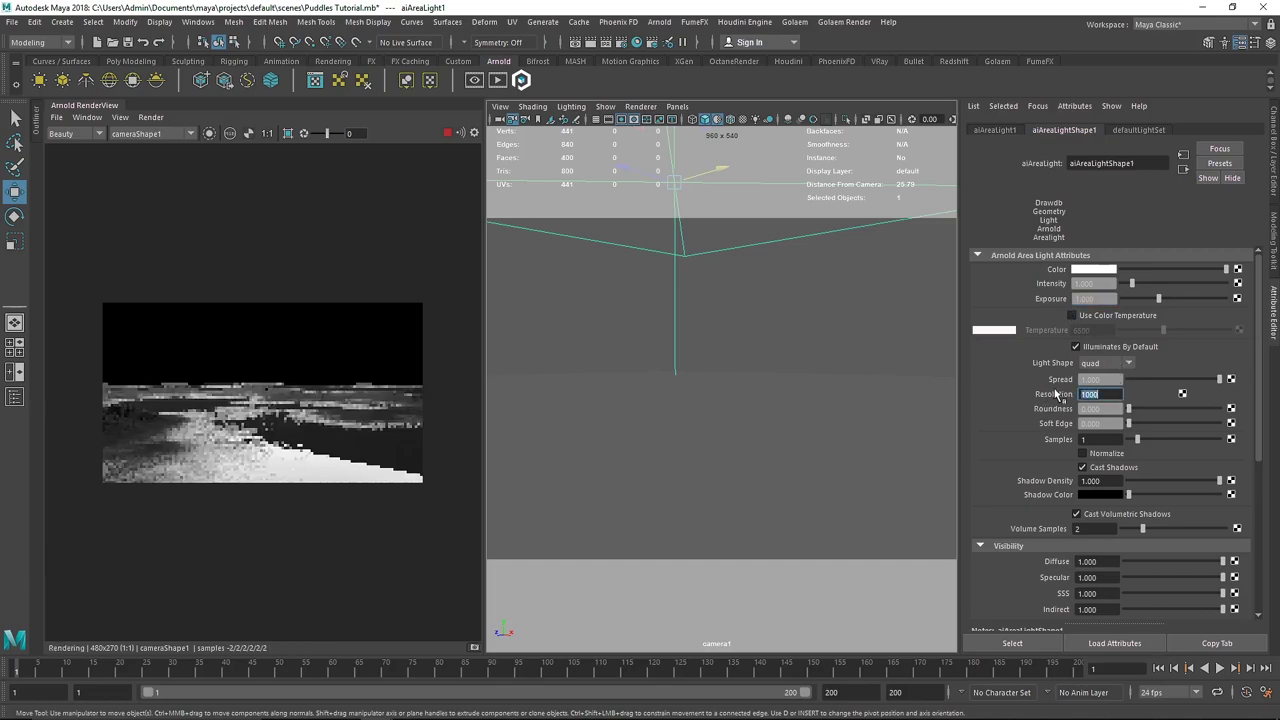
pyautogui.click(1095, 440)
pyautogui.write('5')
pyautogui.press('Return')
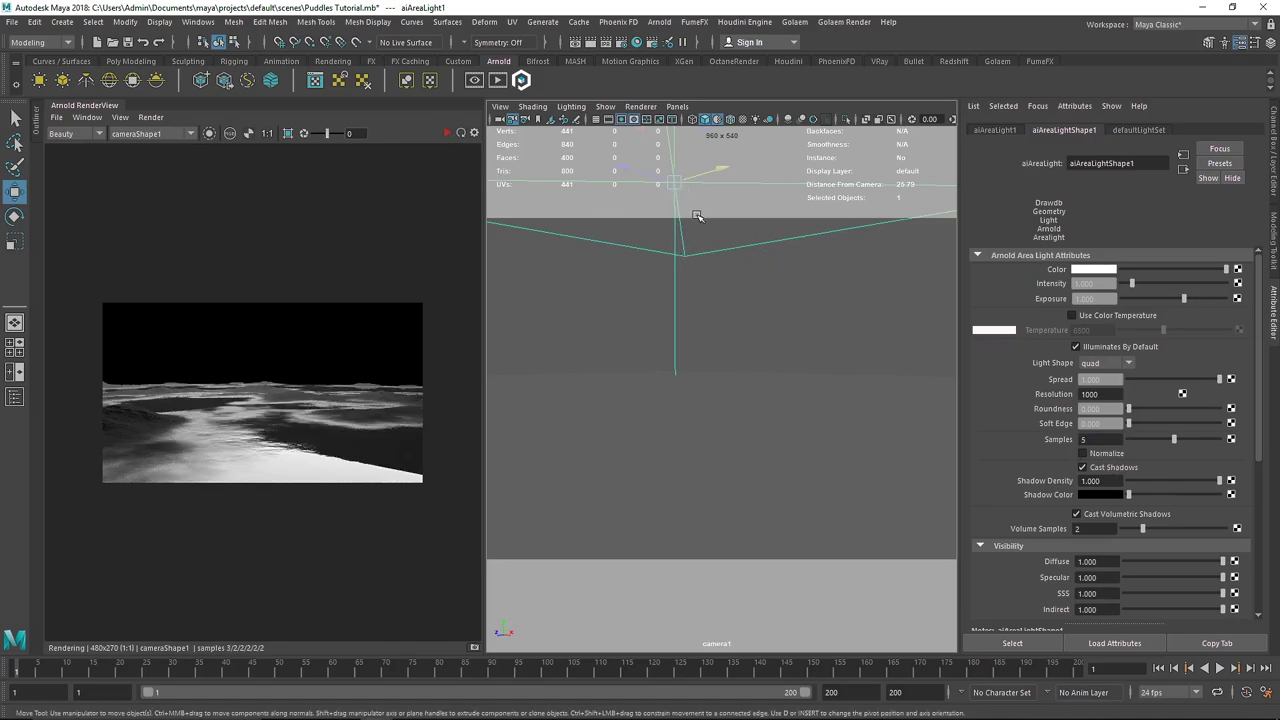
pyautogui.press('r')
pyautogui.moveTo(686, 200); pyautogui.dragTo(290, 168)
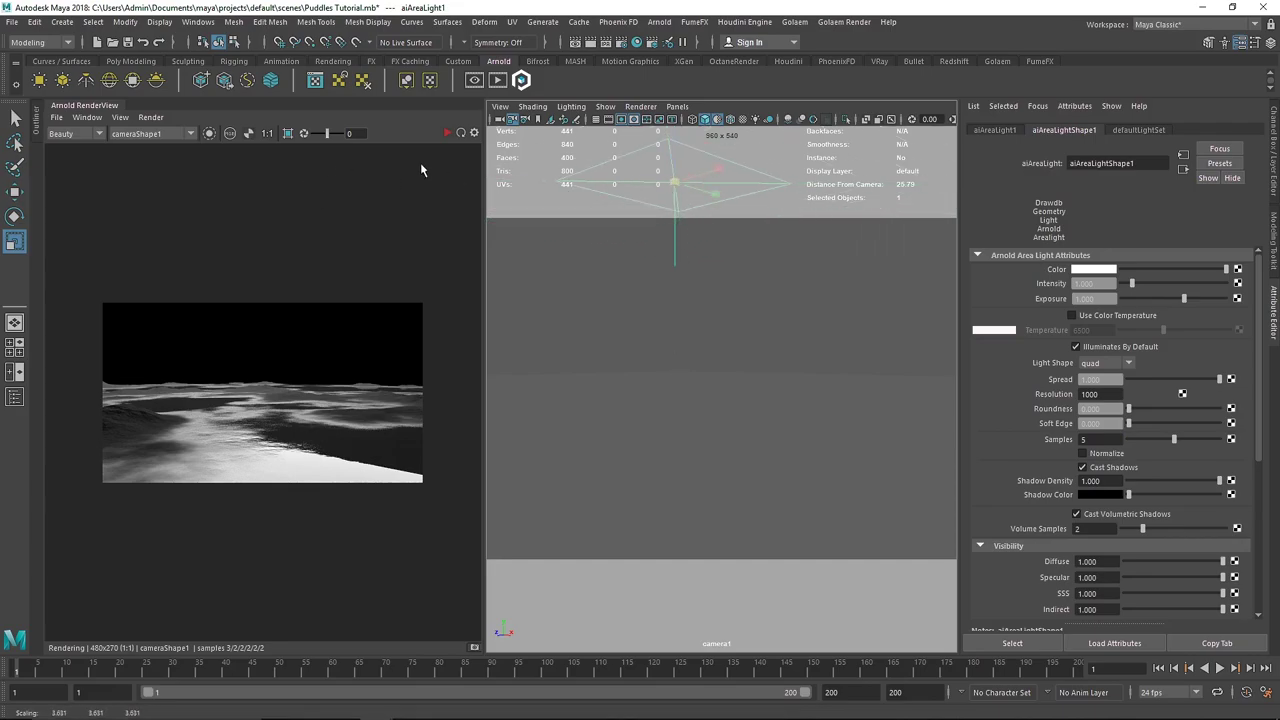
# Add an aiFog shader as the atmosphere in the Arnold environment render settings
pyautogui.click(629, 35)
pyautogui.click(650, 170)
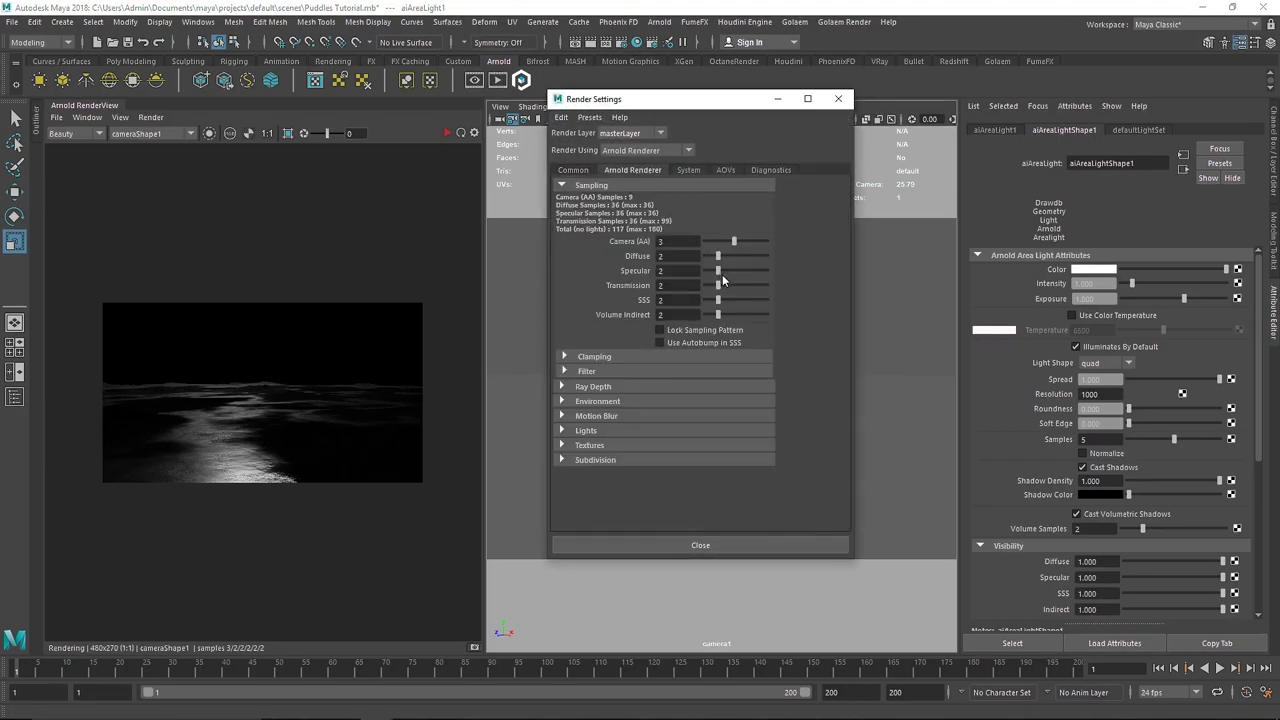
pyautogui.click(605, 402)
pyautogui.click(804, 419)
pyautogui.click(857, 443)
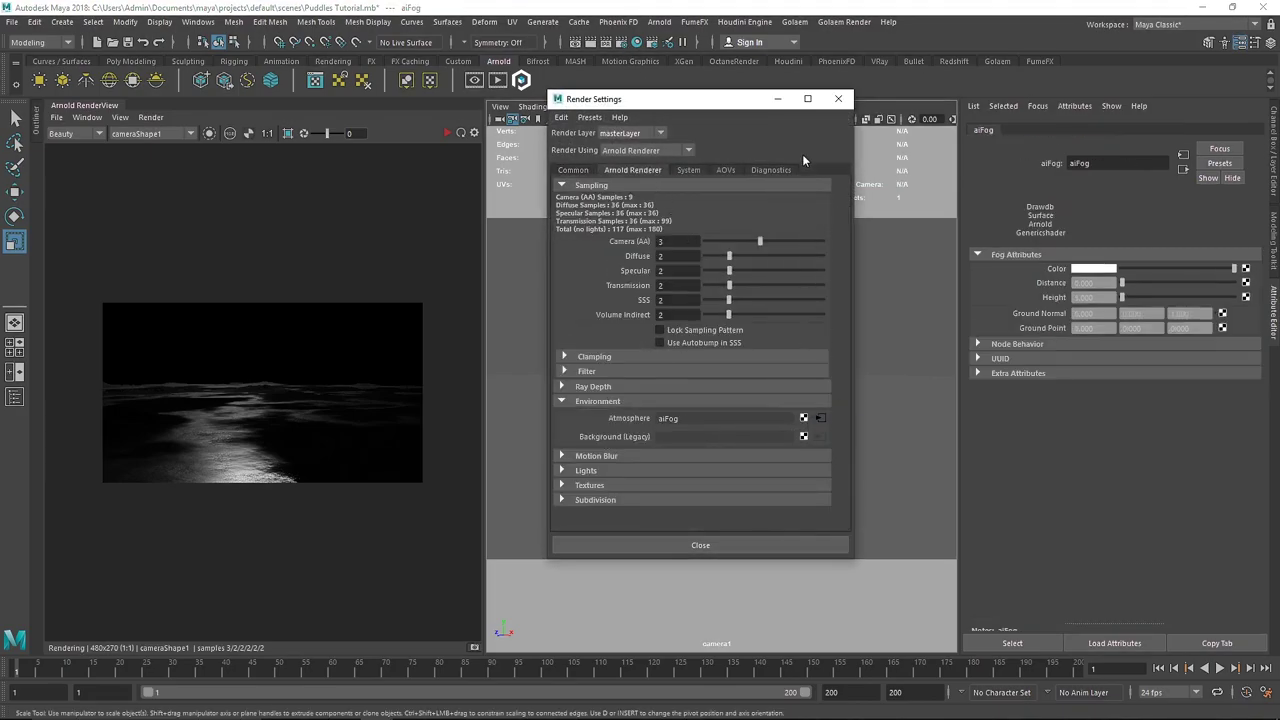
pyautogui.click(837, 100)
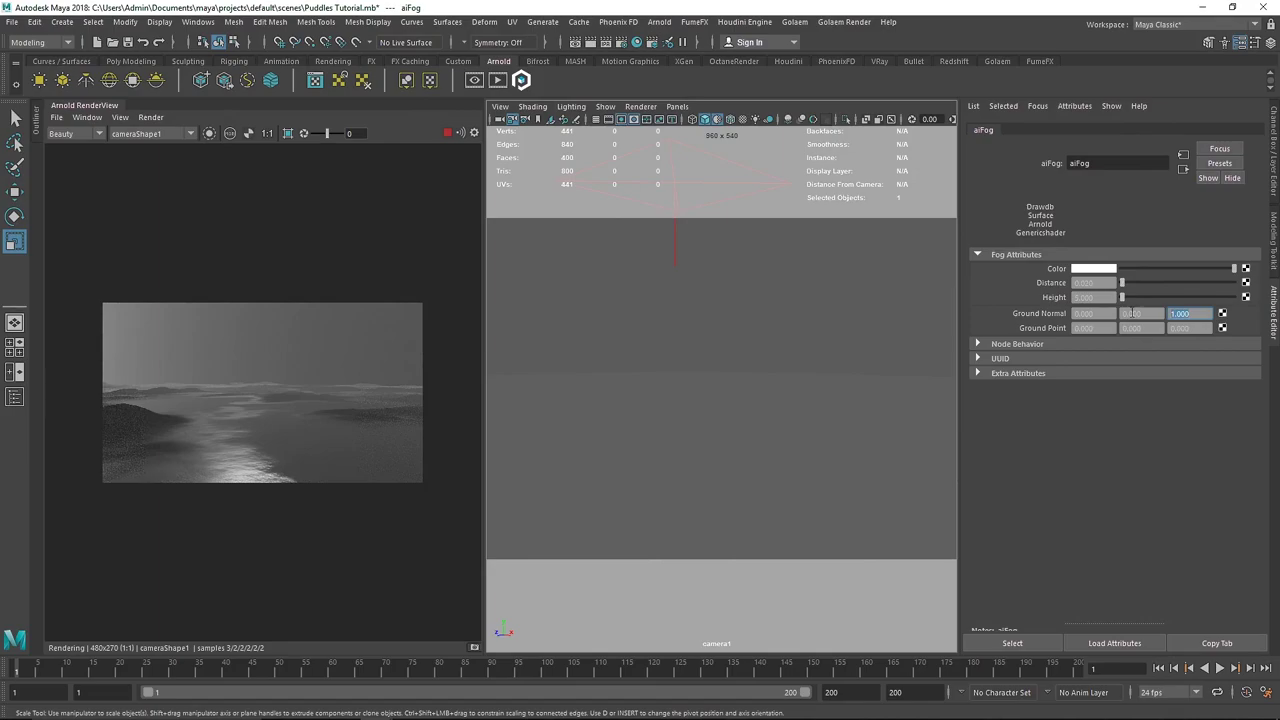
# Set the aiFog ground normal to 1 in Y and 0 in Z
pyautogui.moveTo(1150, 314); pyautogui.dragTo(1123, 313)
pyautogui.moveTo(1207, 317); pyautogui.dragTo(1118, 322)
pyautogui.write('0')
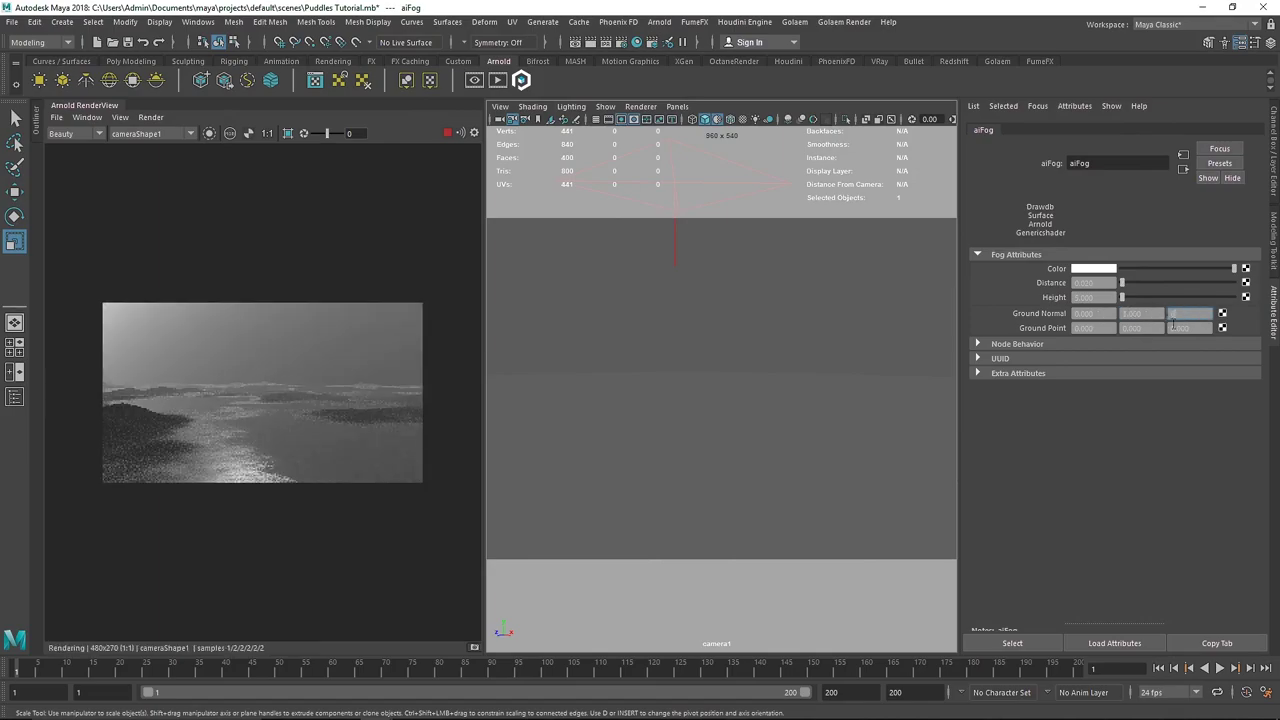
pyautogui.press('Return')
# Try a Y value of -20 for the fog's ground point and return it to 0
pyautogui.click(1154, 331)
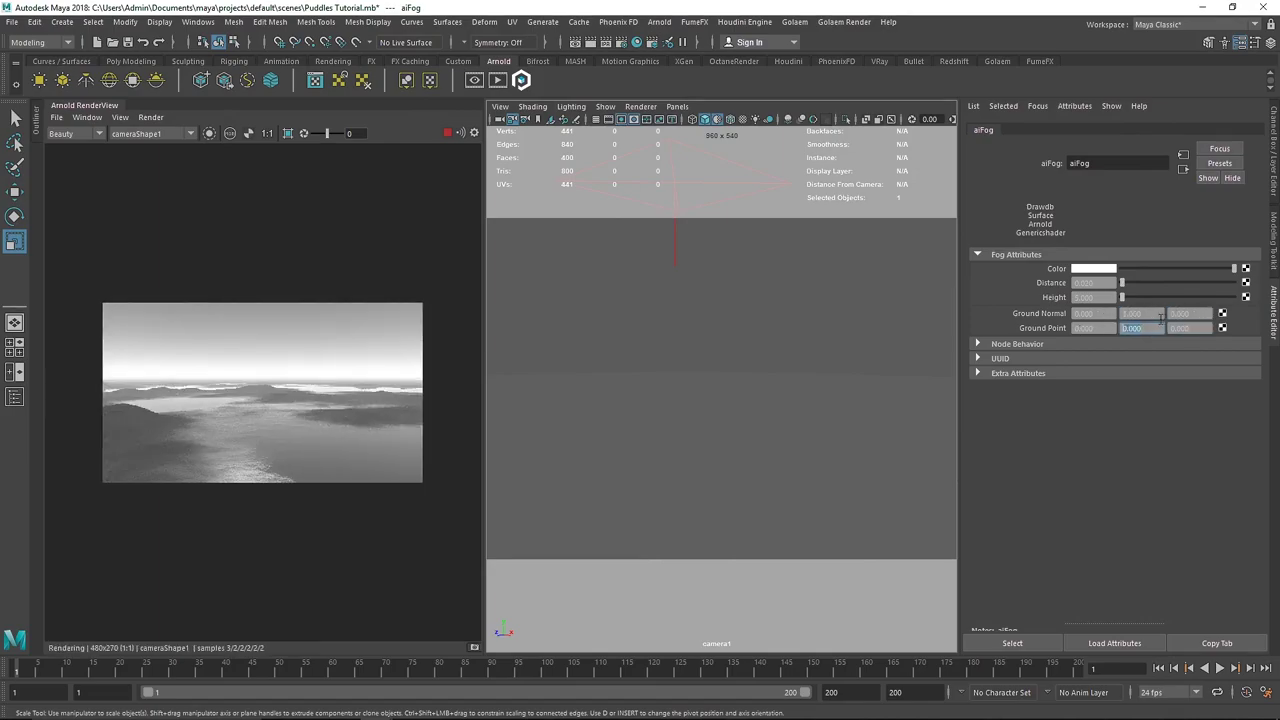
pyautogui.write('-20')
pyautogui.press('Return')
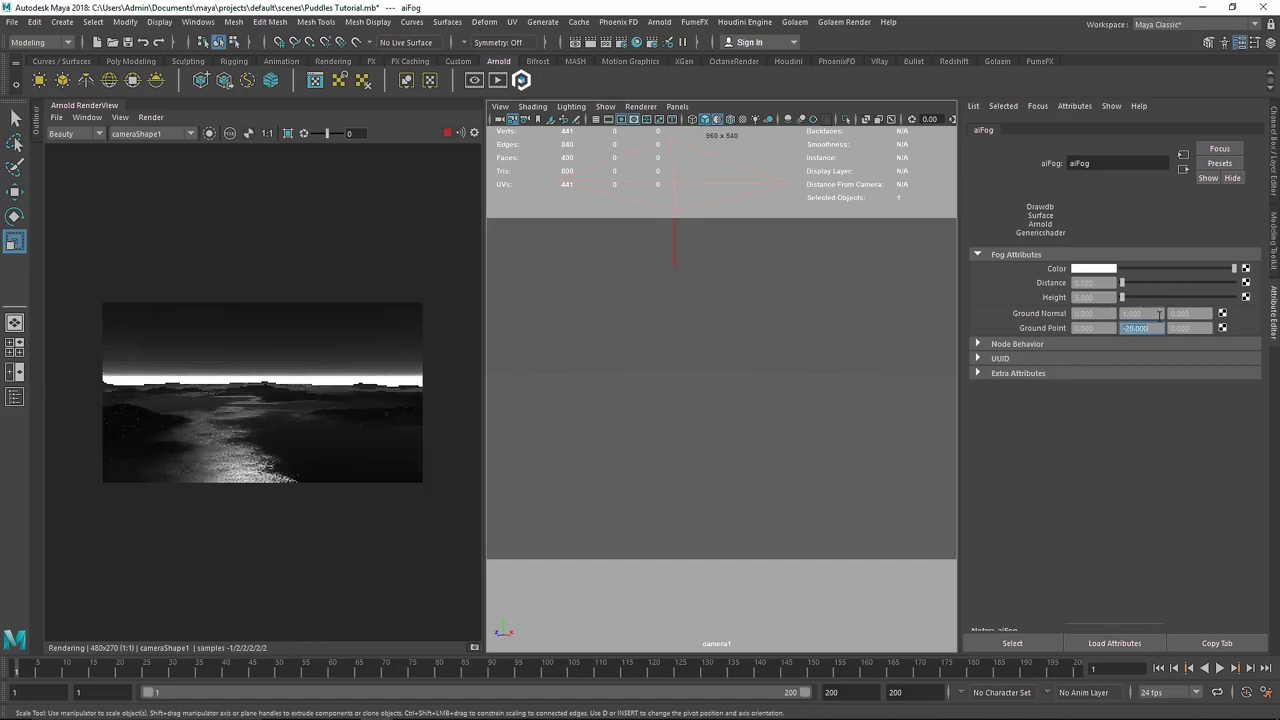
pyautogui.write('0')
# Try Y values of 2 and 5 for the fog's ground normal
pyautogui.moveTo(1150, 314); pyautogui.dragTo(1082, 316)
pyautogui.write('2')
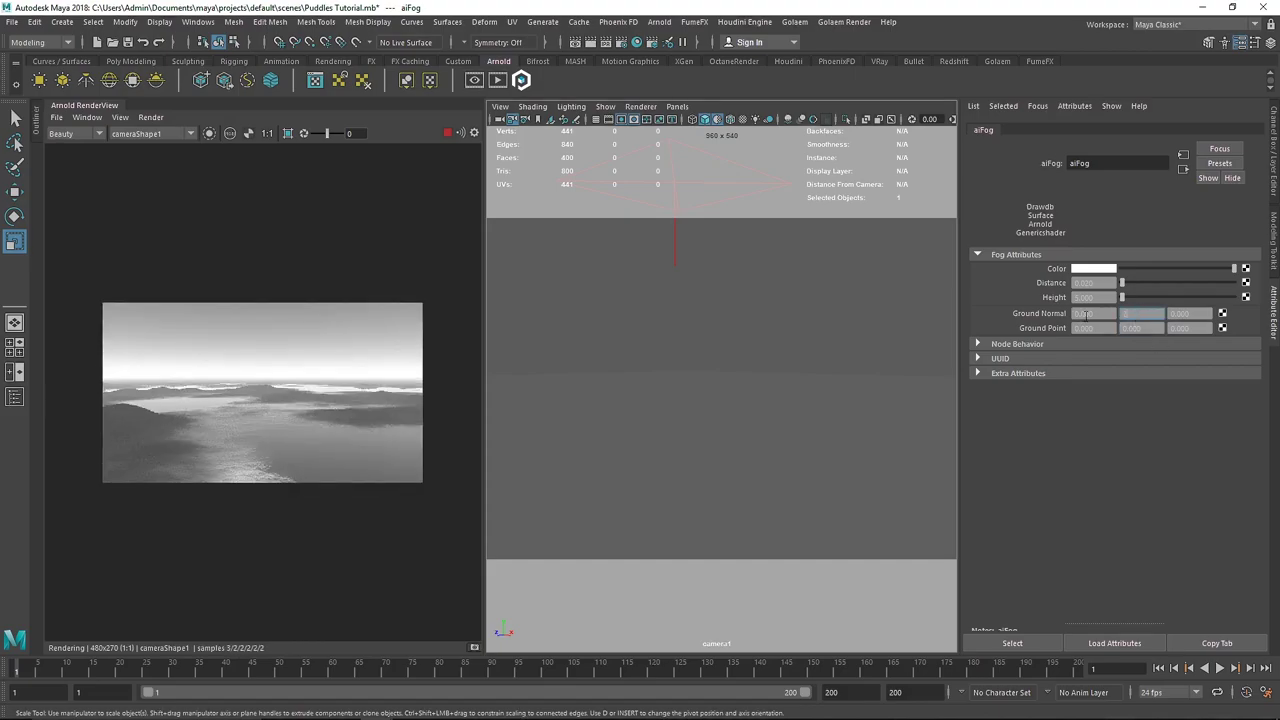
pyautogui.press('Return')
pyautogui.write('5')
pyautogui.press('Return')
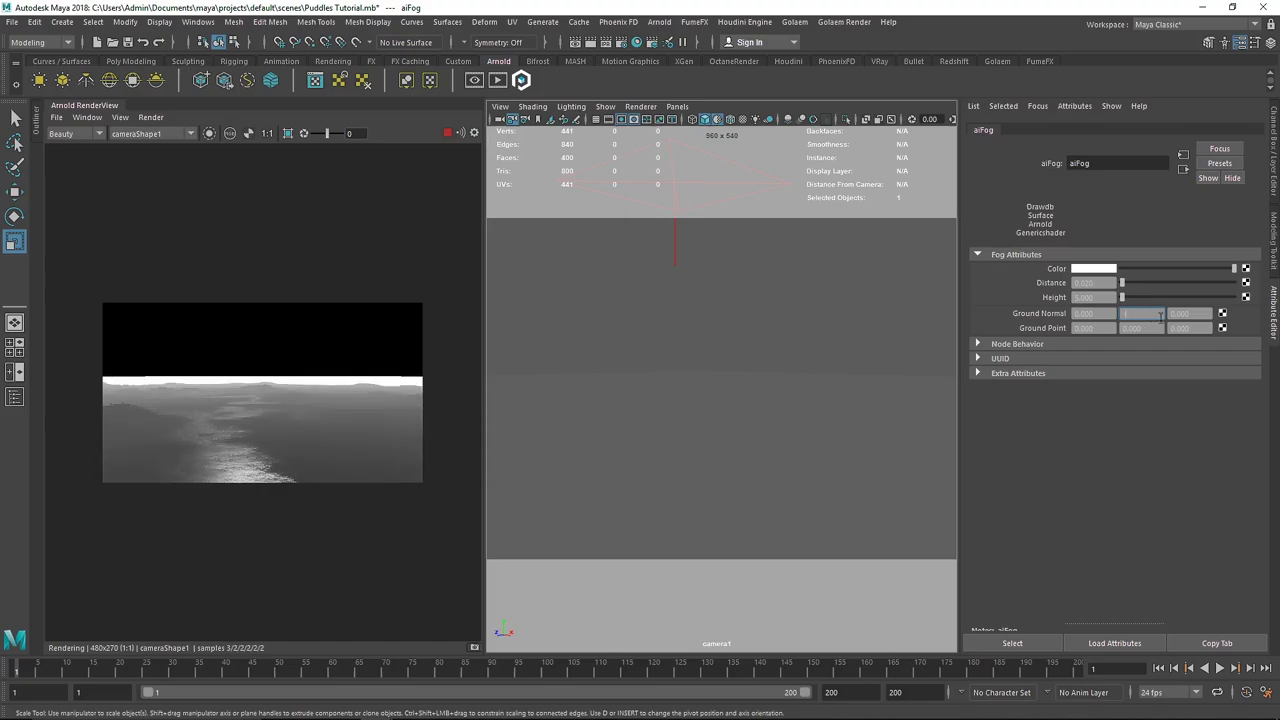
# Try larger fog heights of up to about 240 and refresh the render
pyautogui.moveTo(1122, 297); pyautogui.dragTo(1128, 299)
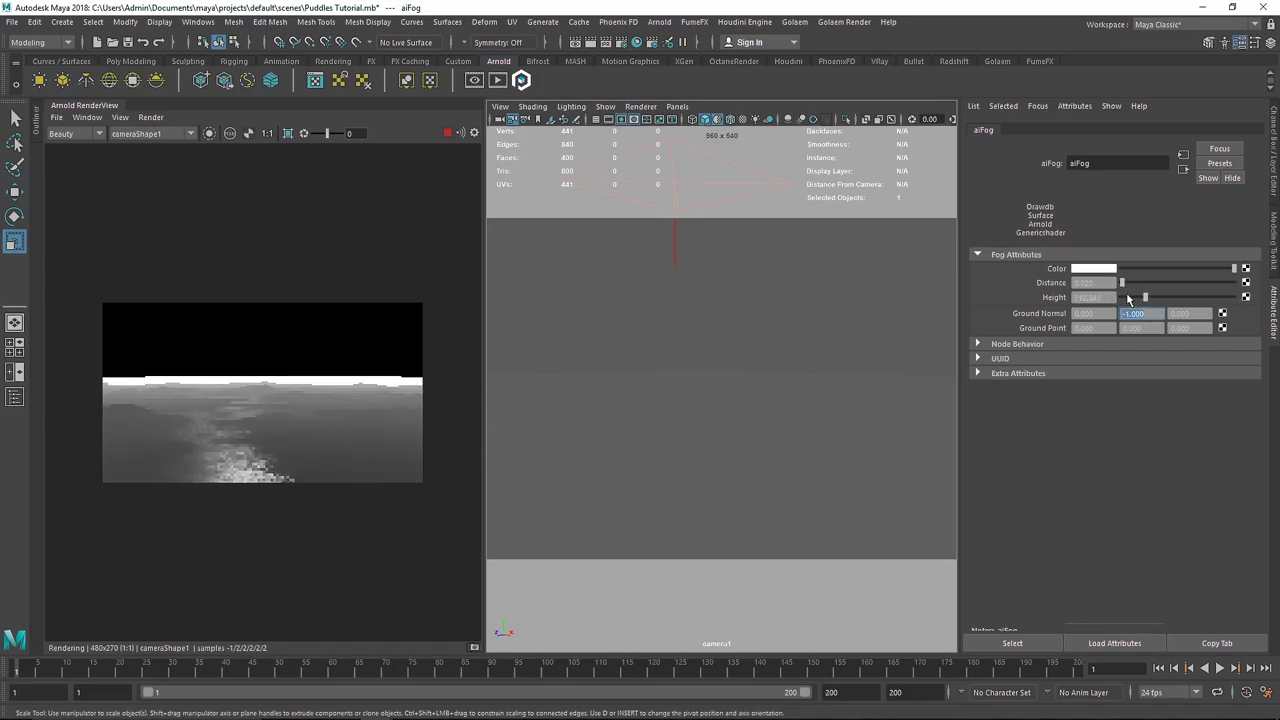
pyautogui.click(151, 117)
pyautogui.click(186, 217)
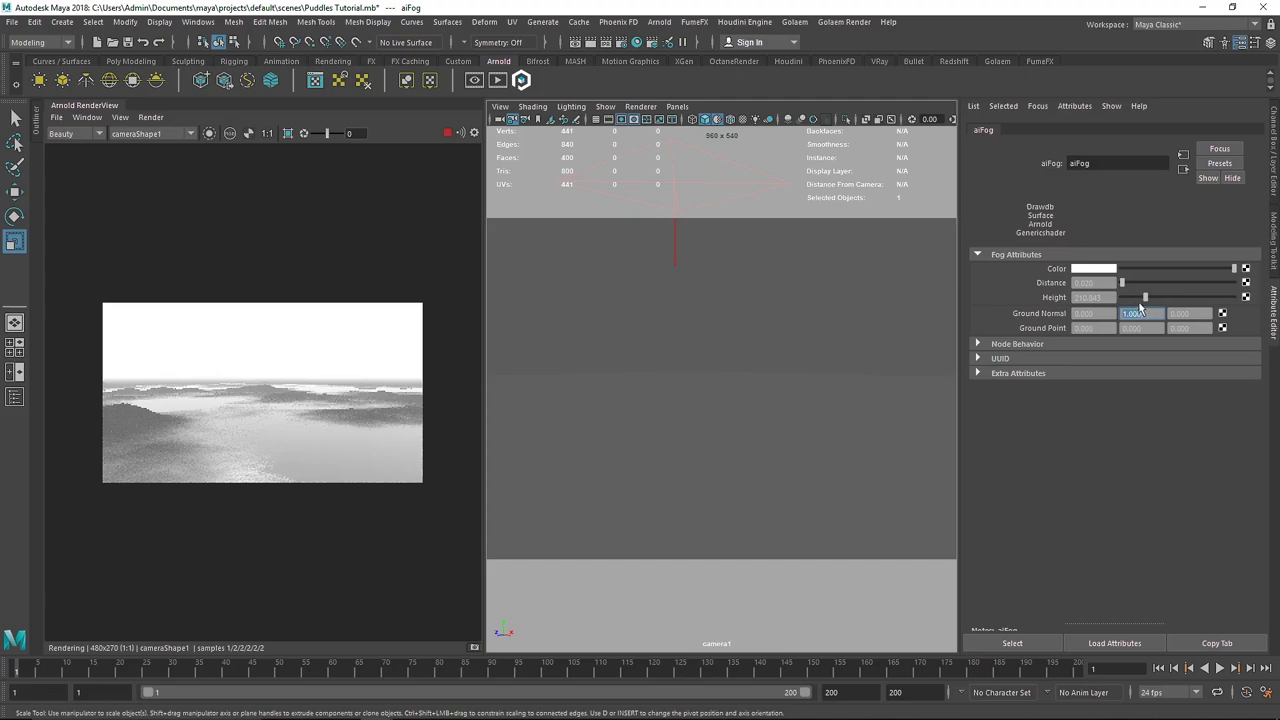
pyautogui.moveTo(1143, 305); pyautogui.dragTo(1124, 302)
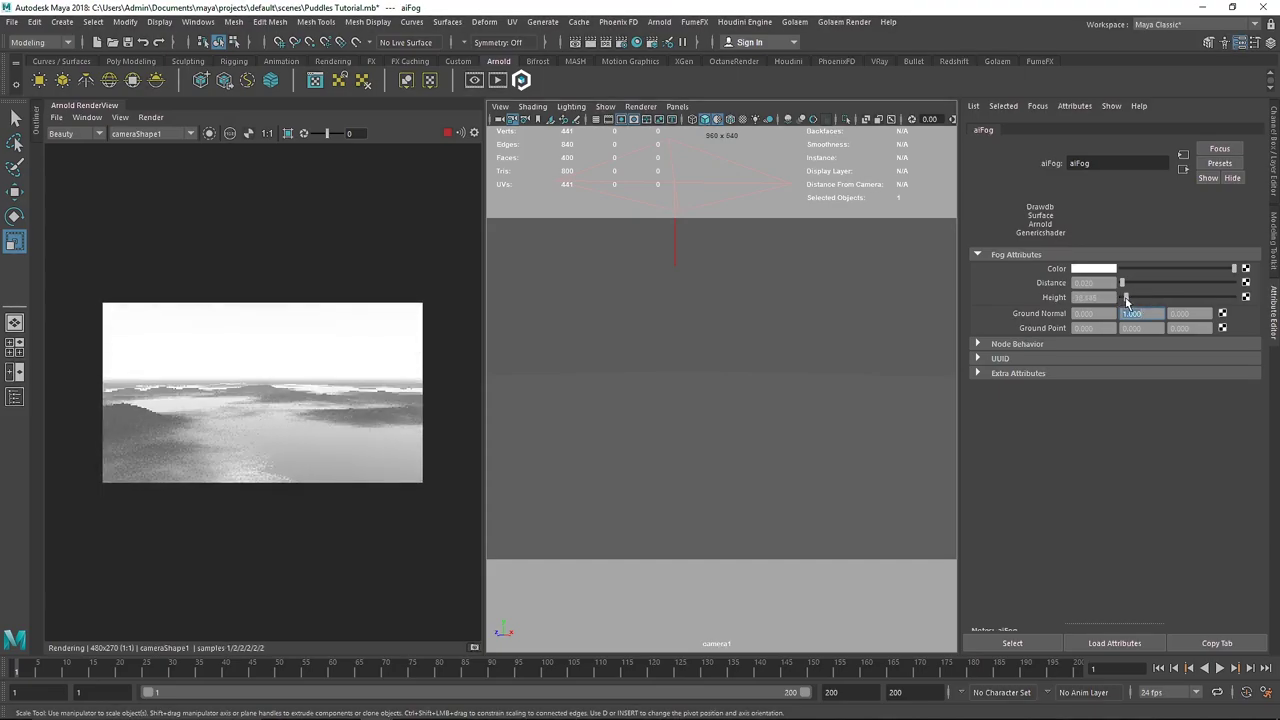
# Adjust the fog's height, trying values of 2, 5 and 10
pyautogui.click(1073, 298)
pyautogui.write('2')
pyautogui.press('Return')
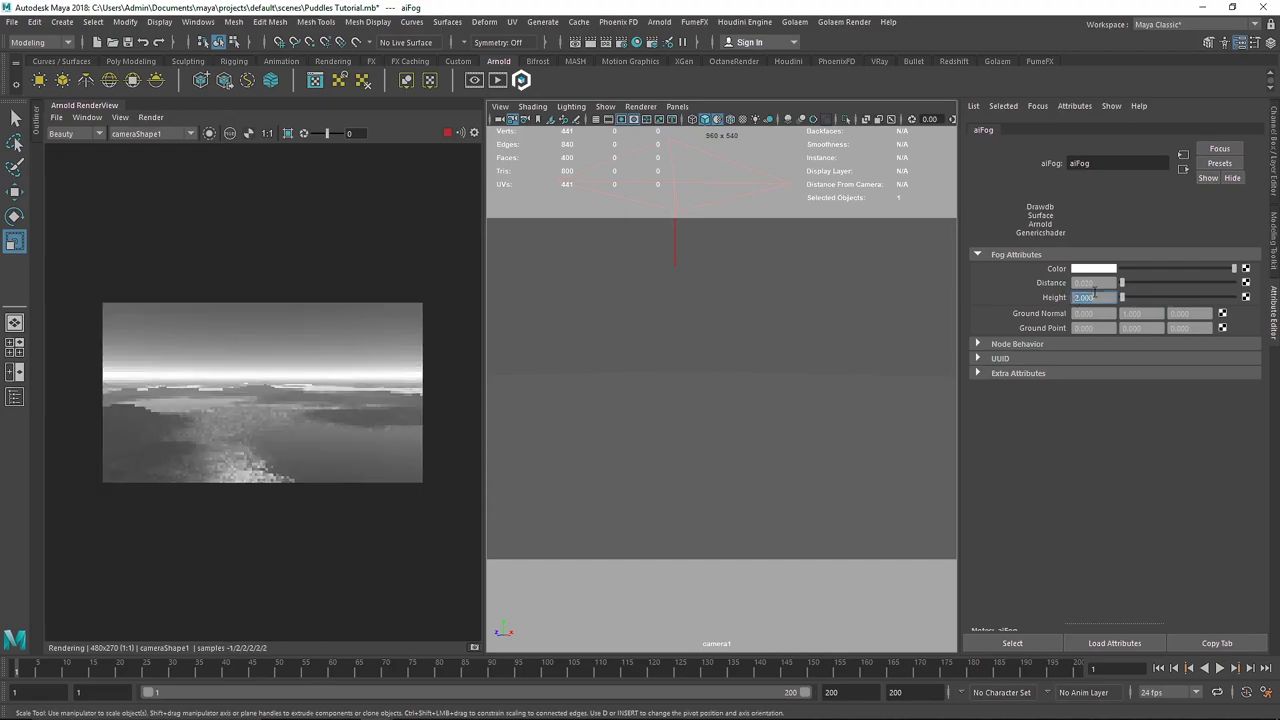
pyautogui.write('5')
pyautogui.press('Return')
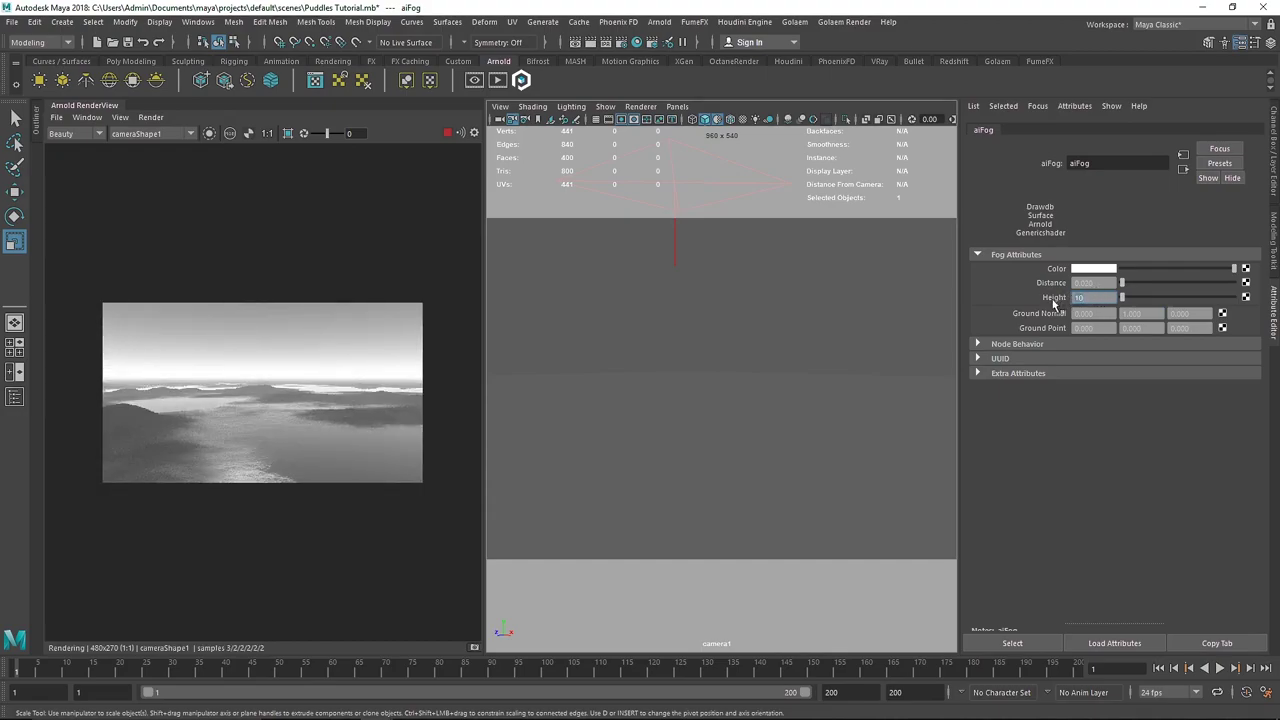
pyautogui.write('10')
pyautogui.press('Return')
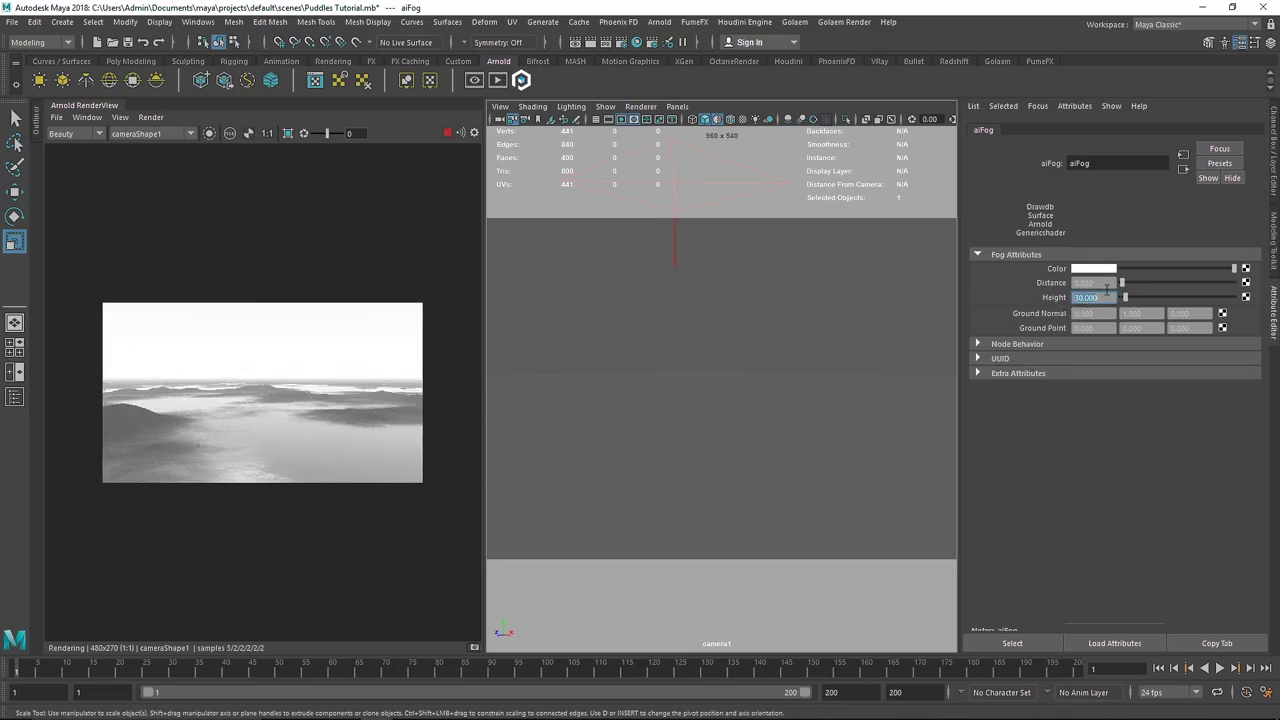
# Change the fog's color to a light orange
pyautogui.click(1108, 272)
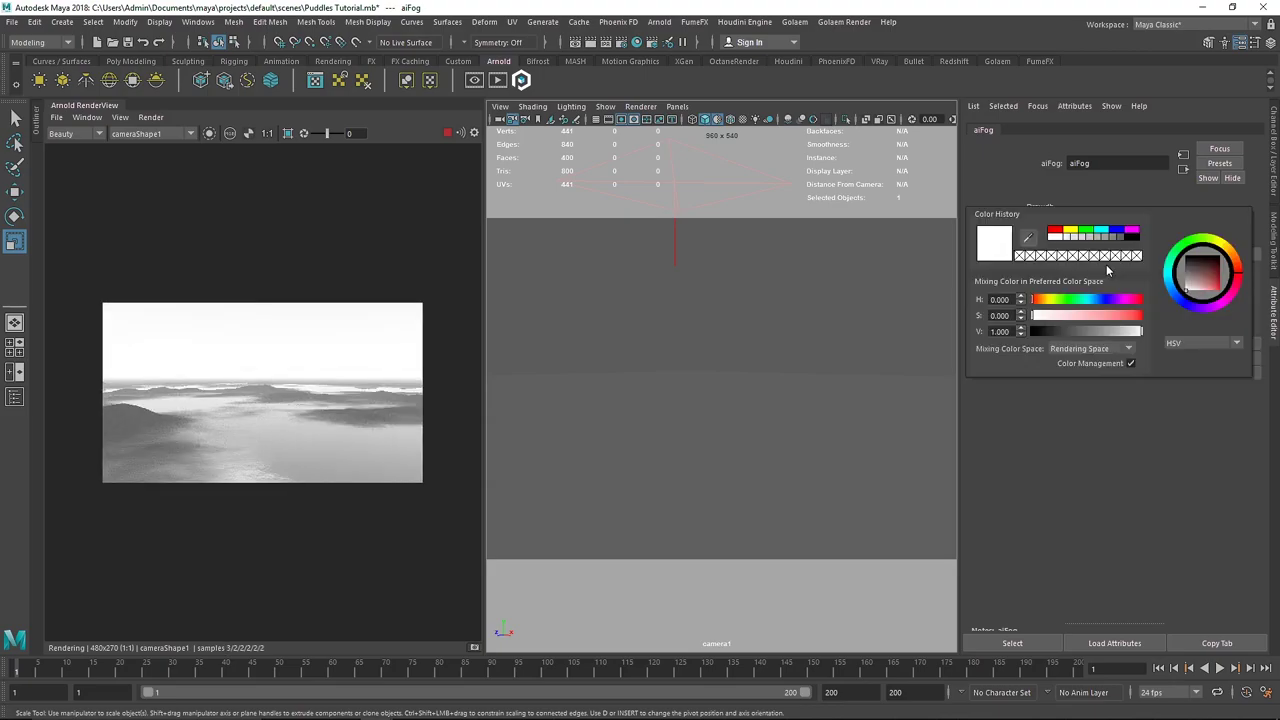
pyautogui.moveTo(1087, 300); pyautogui.dragTo(1041, 302)
pyautogui.click(1105, 316)
pyautogui.click(1127, 316)
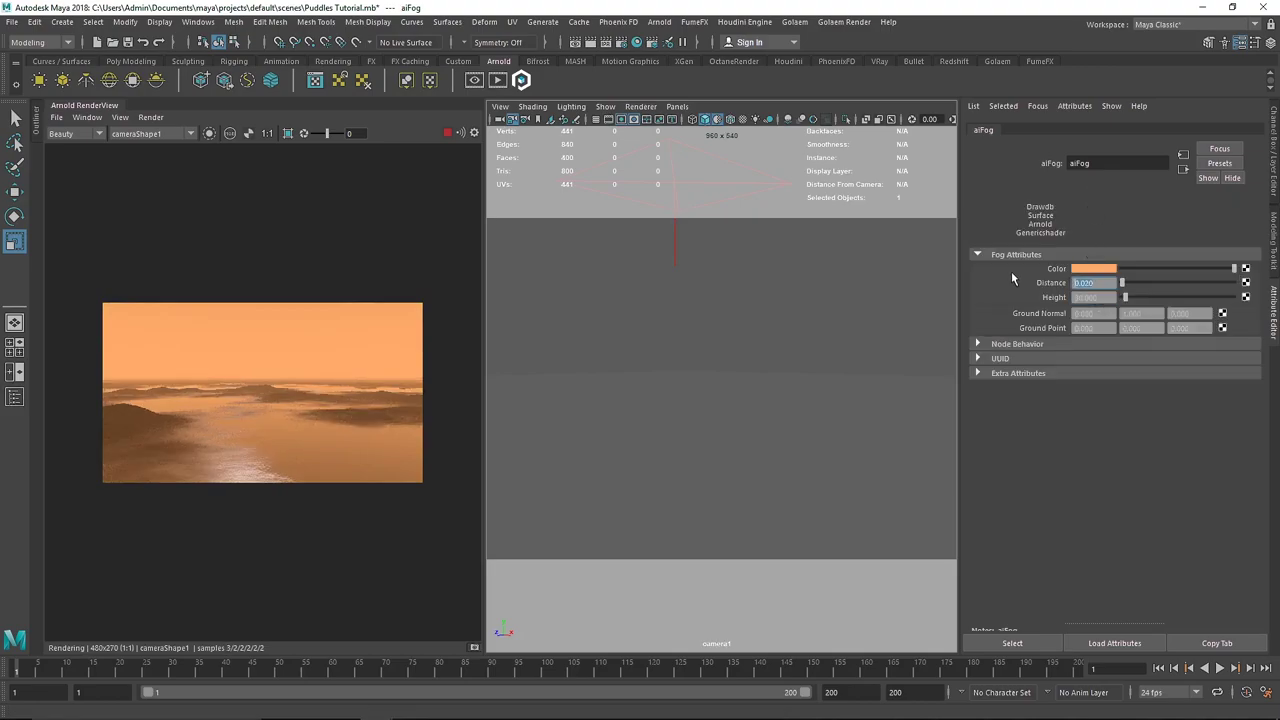
# Set the fog's distance to 0.06 and check the render up close
pyautogui.write('.06')
pyautogui.press('Return')
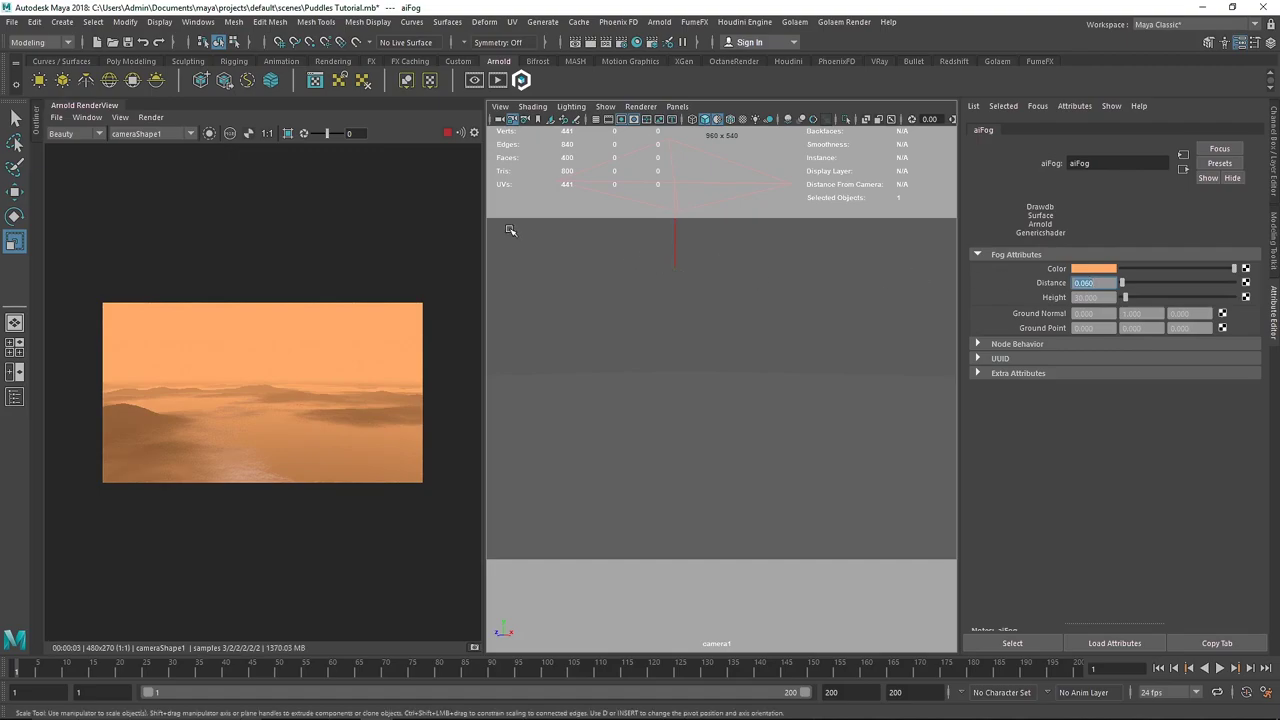
pyautogui.scroll(2, 410, 238)
pyautogui.scroll(-1, 419, 245)
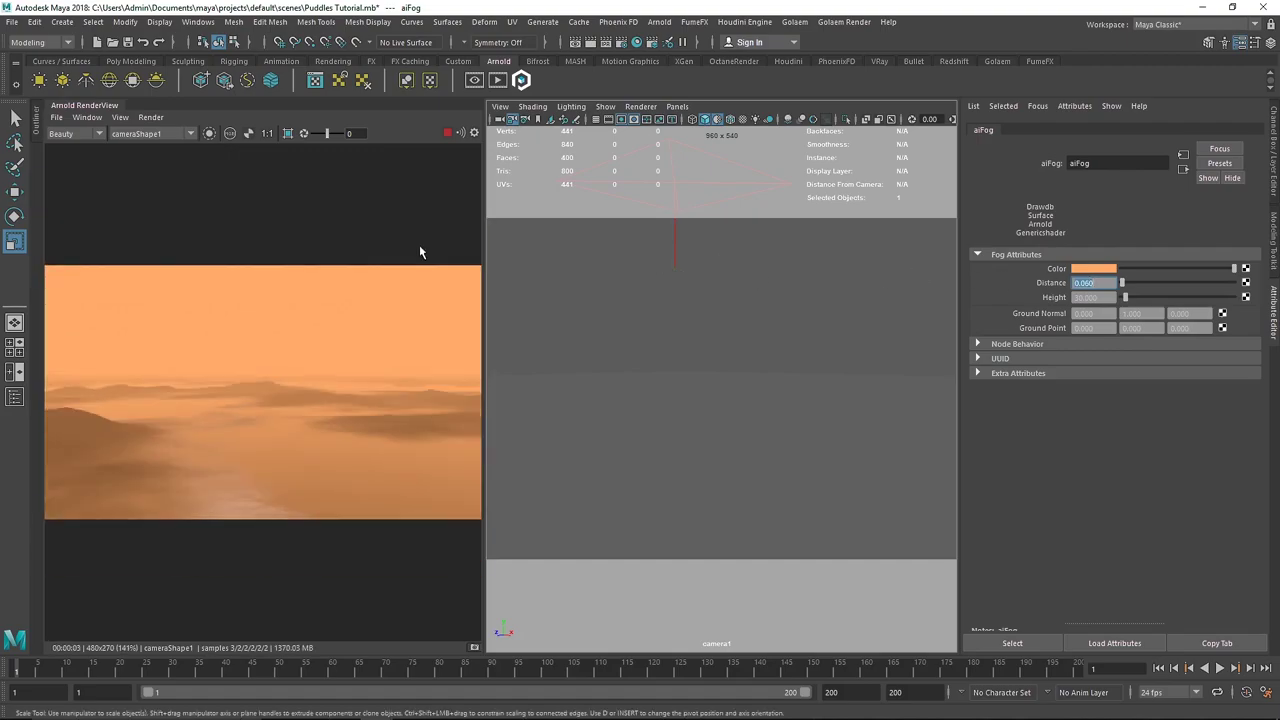
# Darken the fog's color to a deeper, more saturated orange
pyautogui.click(1079, 271)
pyautogui.moveTo(1107, 326)
pyautogui.mouseDown()
pyautogui.moveTo(1120, 326)
pyautogui.moveTo(1096, 343)
pyautogui.mouseUp()
pyautogui.moveTo(1020, 315); pyautogui.dragTo(1015, 313)
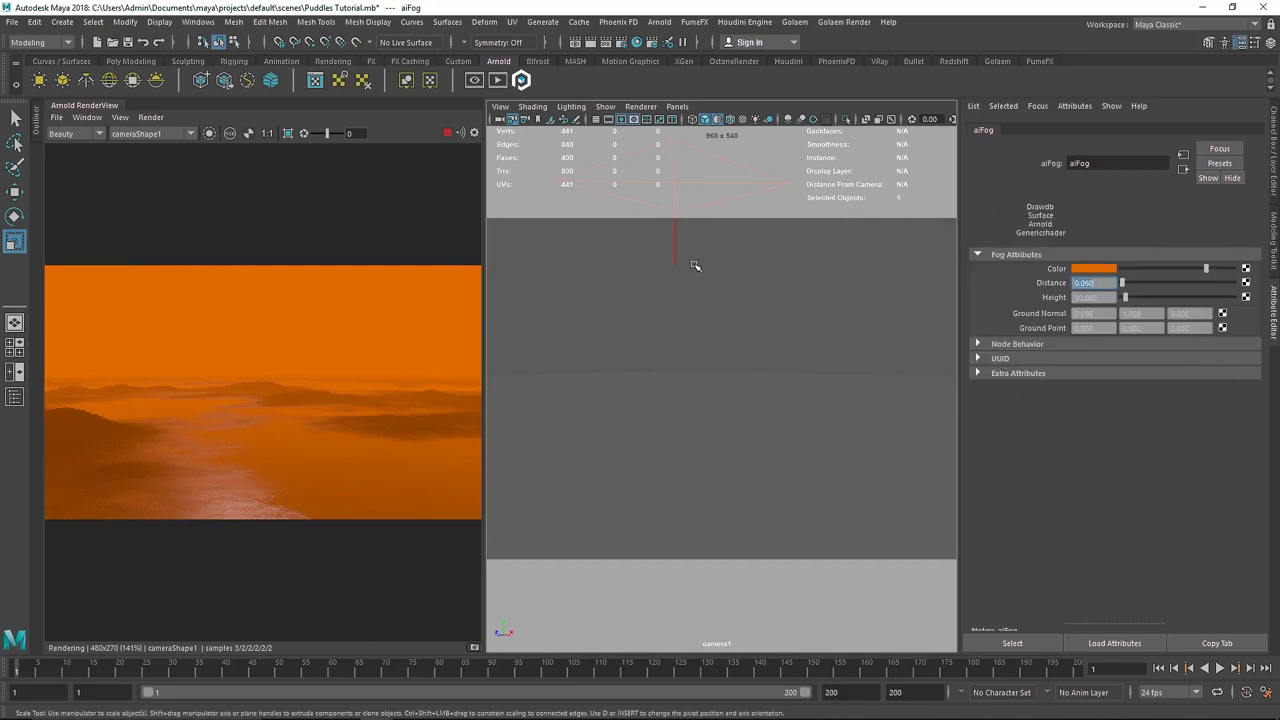
# Stop the live Arnold render and create a polygon cube in the scene
pyautogui.click(651, 271)
pyautogui.click(122, 62)
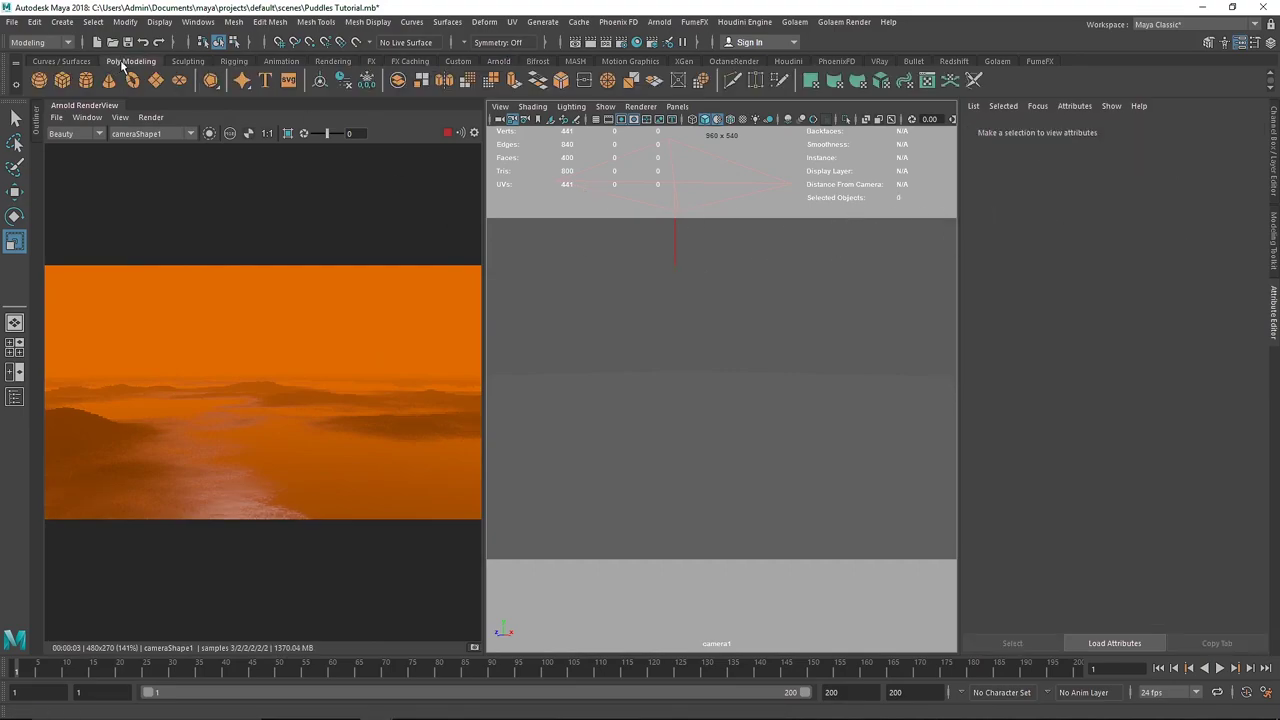
pyautogui.click(448, 132)
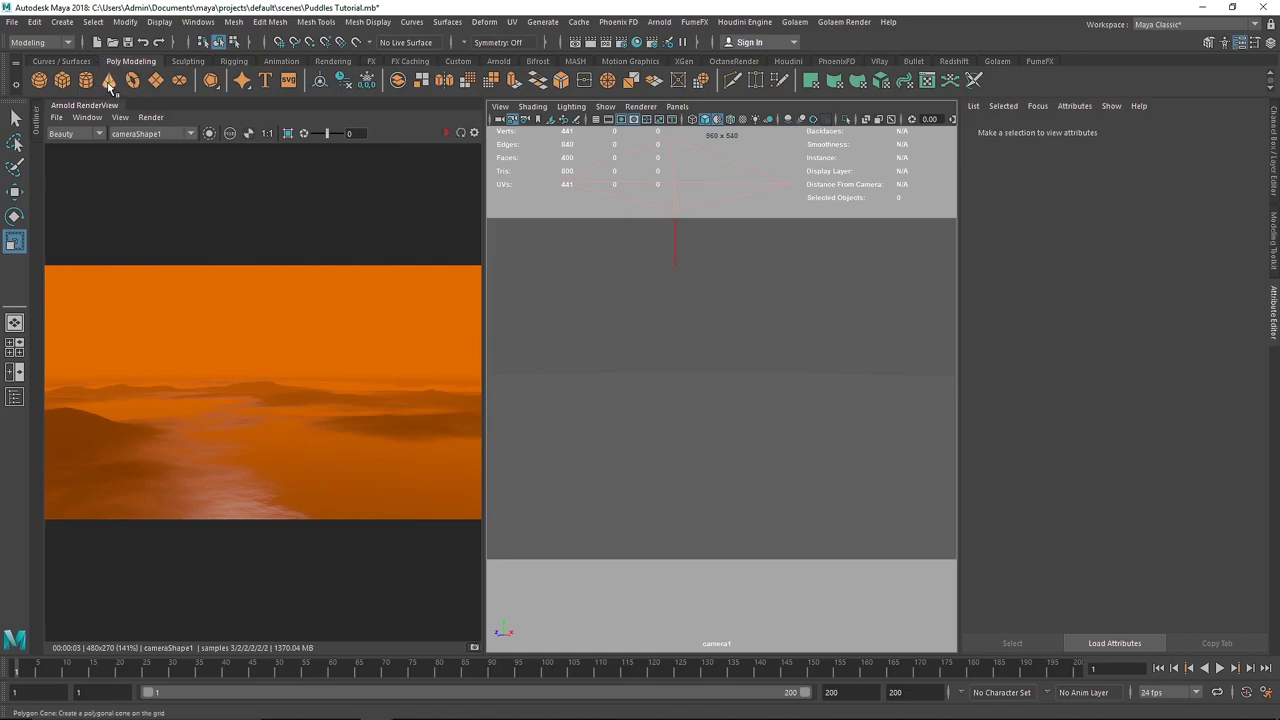
pyautogui.click(62, 80)
# Float the cube at about 2 units in Y above the ground, tilted and enlarged, and restart the live render
pyautogui.press('w')
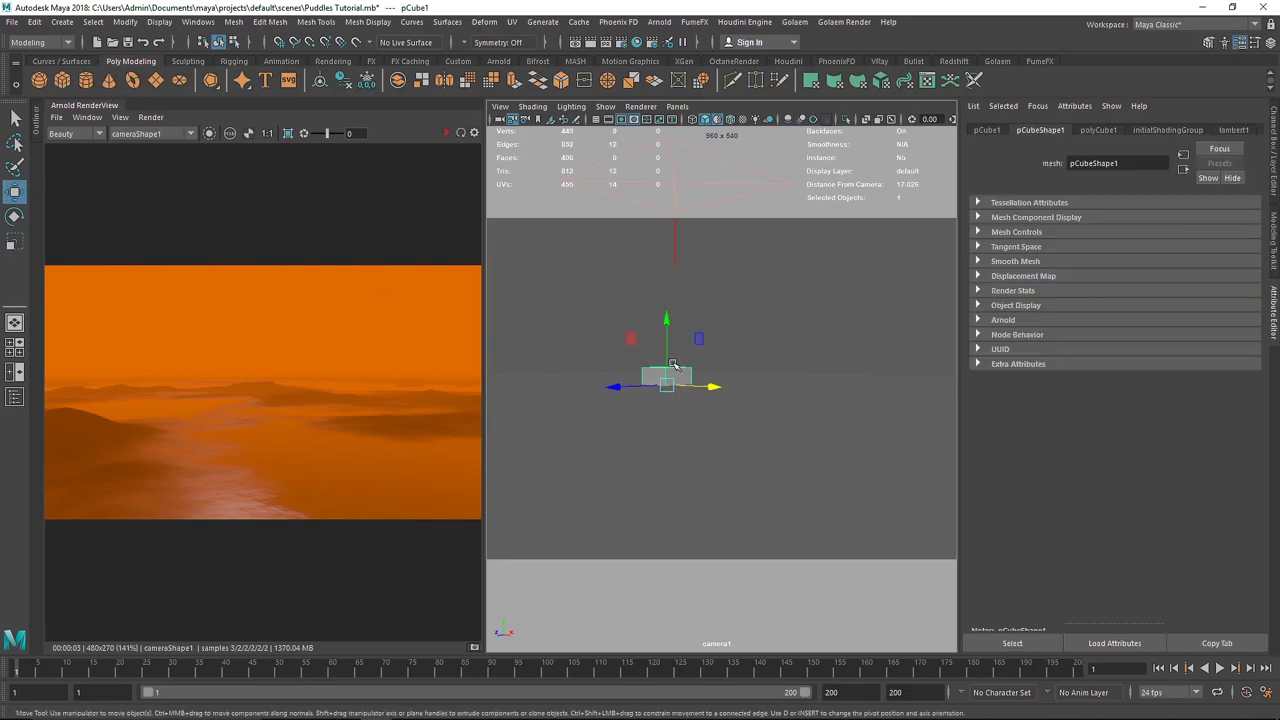
pyautogui.moveTo(671, 349); pyautogui.dragTo(671, 300)
pyautogui.press('e')
pyautogui.moveTo(686, 352); pyautogui.dragTo(726, 331)
pyautogui.press('r')
pyautogui.press('w')
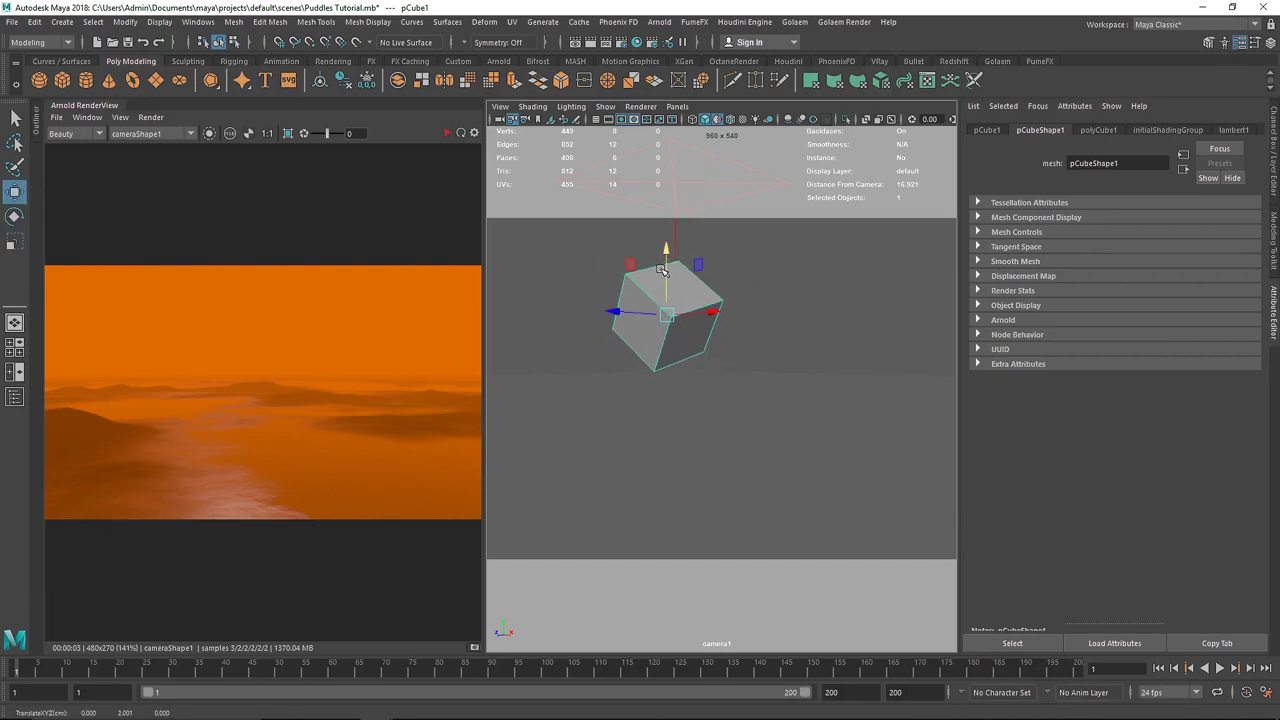
pyautogui.click(446, 133)
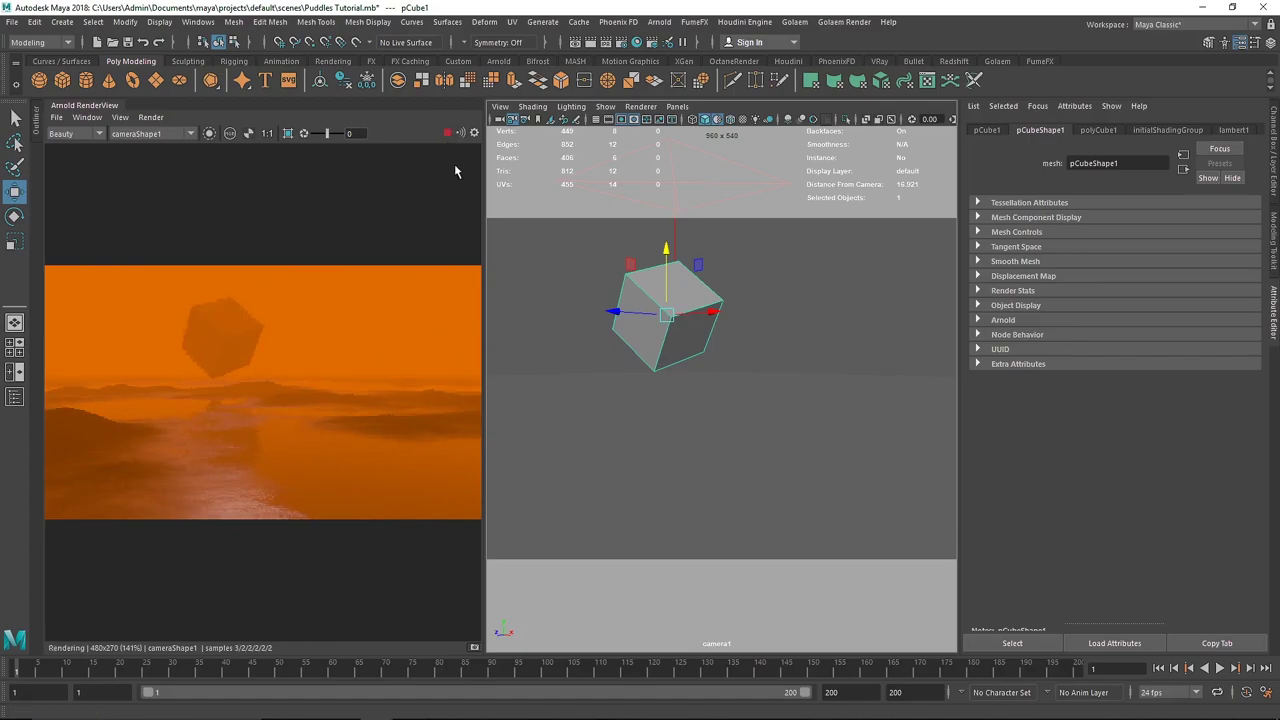
# Enlarge the cube slightly and raise it to about 2.32 in Y
pyautogui.press('r')
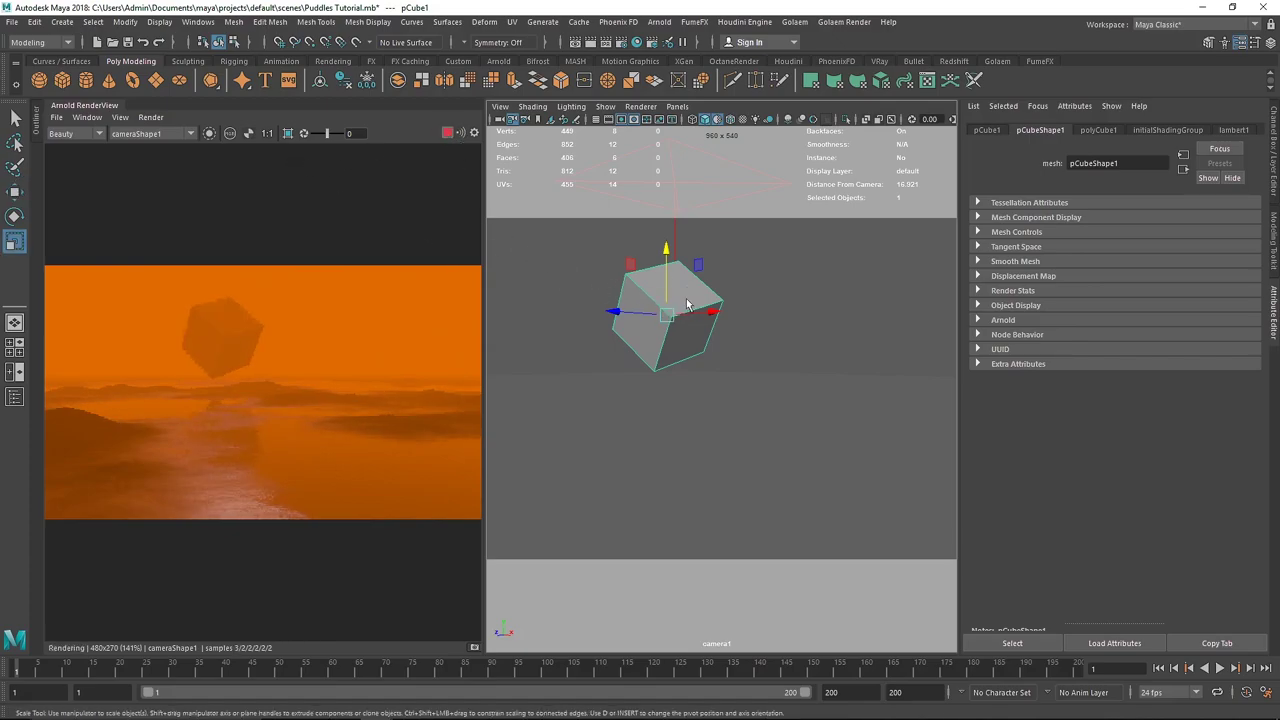
pyautogui.moveTo(667, 314); pyautogui.dragTo(686, 319)
pyautogui.press('w')
pyautogui.moveTo(667, 271); pyautogui.dragTo(667, 259)
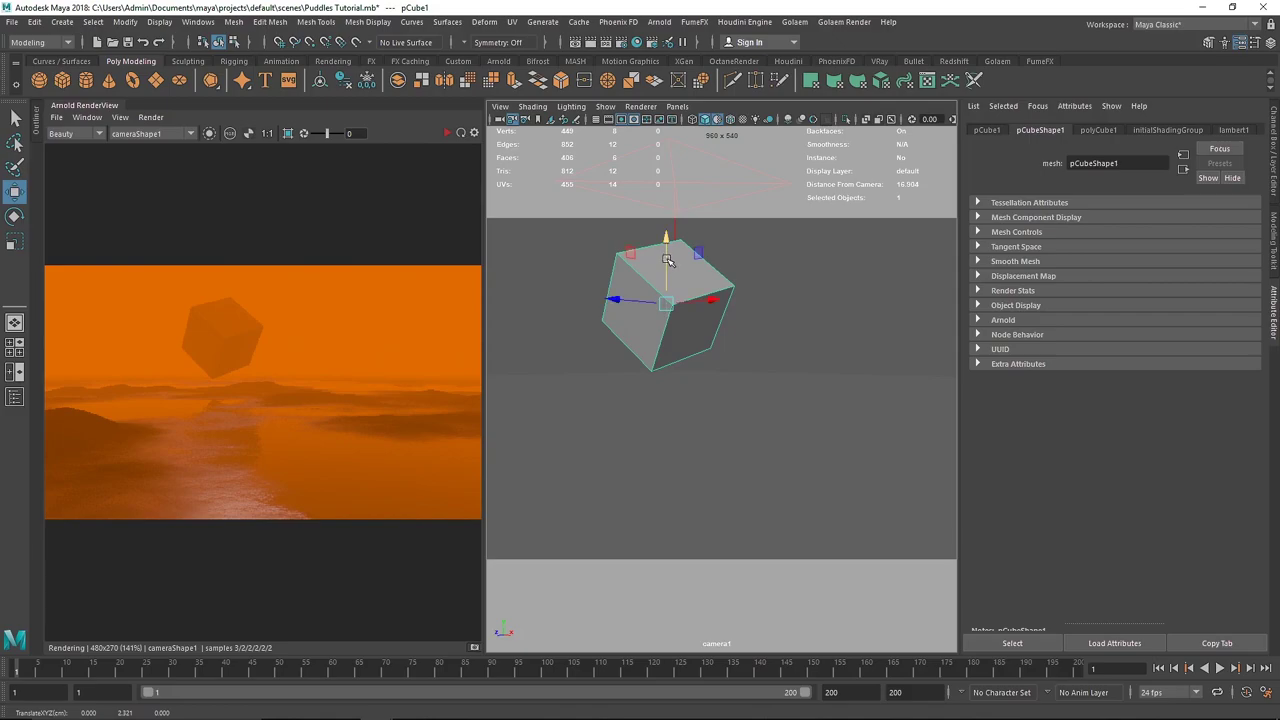
# Put the cube in component selection mode and return to the perspective view with the Arnold RenderView collapsed
pyautogui.moveTo(694, 276); pyautogui.dragTo(697, 312, button='right')
pyautogui.click(553, 222)
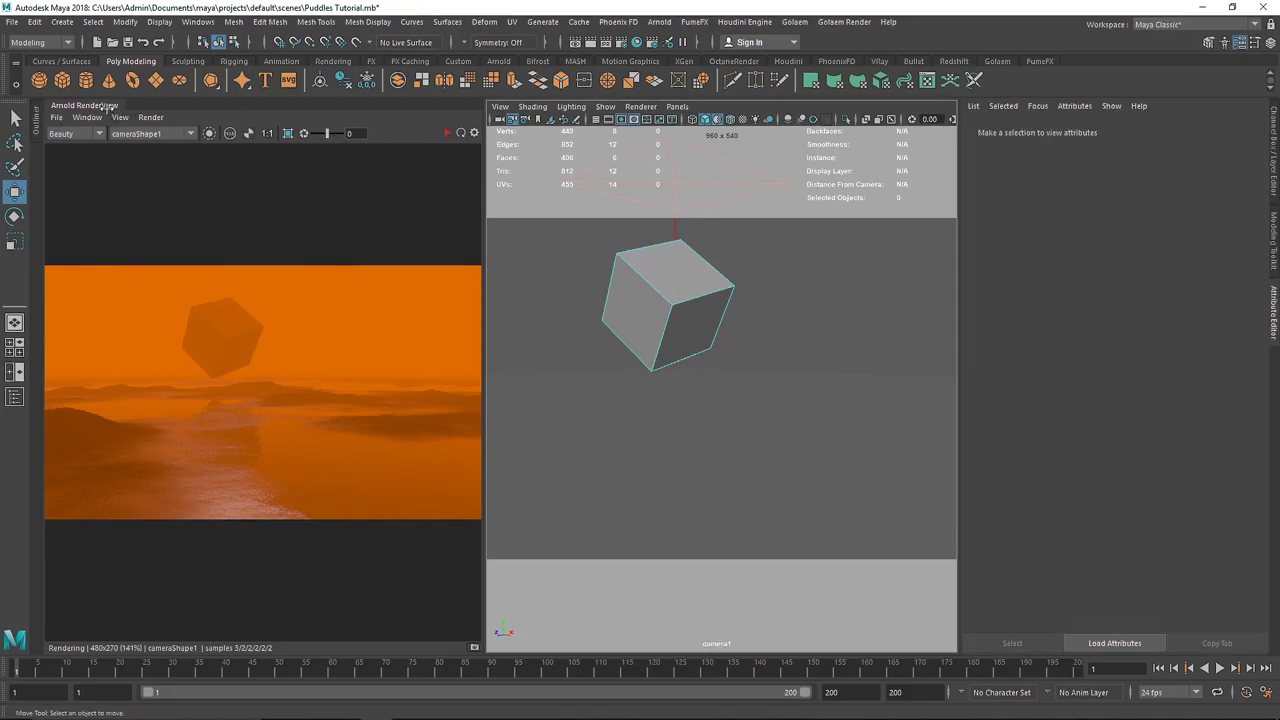
pyautogui.rightClick(102, 105)
pyautogui.click(133, 157)
pyautogui.press('space')
pyautogui.moveTo(381, 320); pyautogui.dragTo(390, 232)
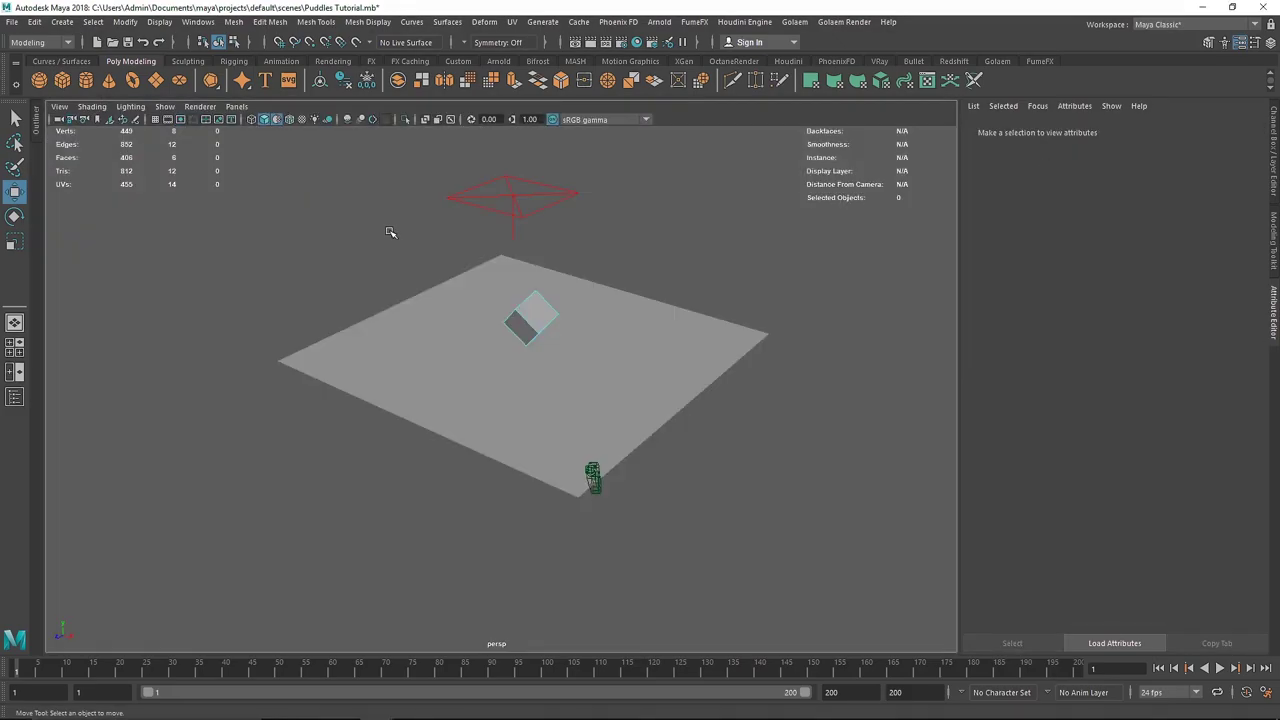
# Select the cube's upper face and extrude it, adjusting the extrusion with the manipulator
pyautogui.scroll(5, 554, 322)
pyautogui.keyDown('alt'); pyautogui.moveTo(577, 217); pyautogui.dragTo(486, 392, button='middle'); pyautogui.keyUp('alt')
pyautogui.scroll(3, 486, 393)
pyautogui.keyDown('alt'); pyautogui.moveTo(481, 357); pyautogui.dragTo(444, 338); pyautogui.keyUp('alt')
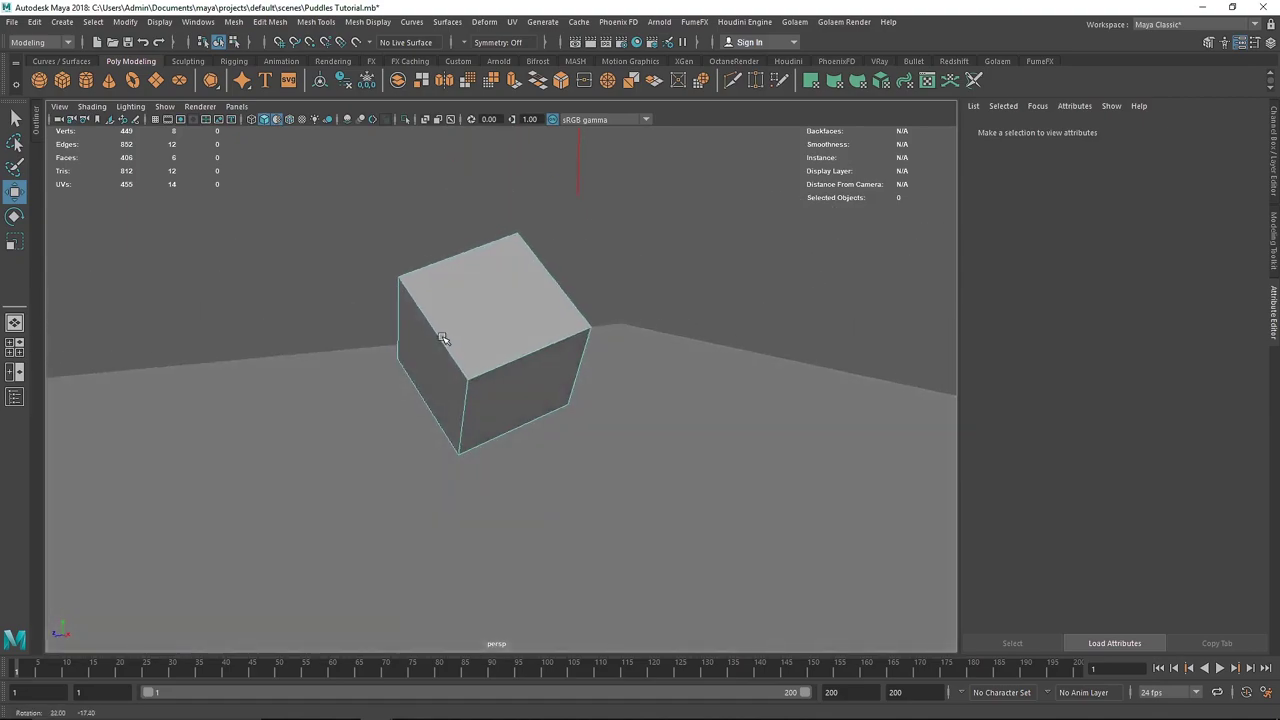
pyautogui.keyDown('alt'); pyautogui.moveTo(471, 351); pyautogui.dragTo(485, 420, button='middle'); pyautogui.keyUp('alt')
pyautogui.click(467, 355)
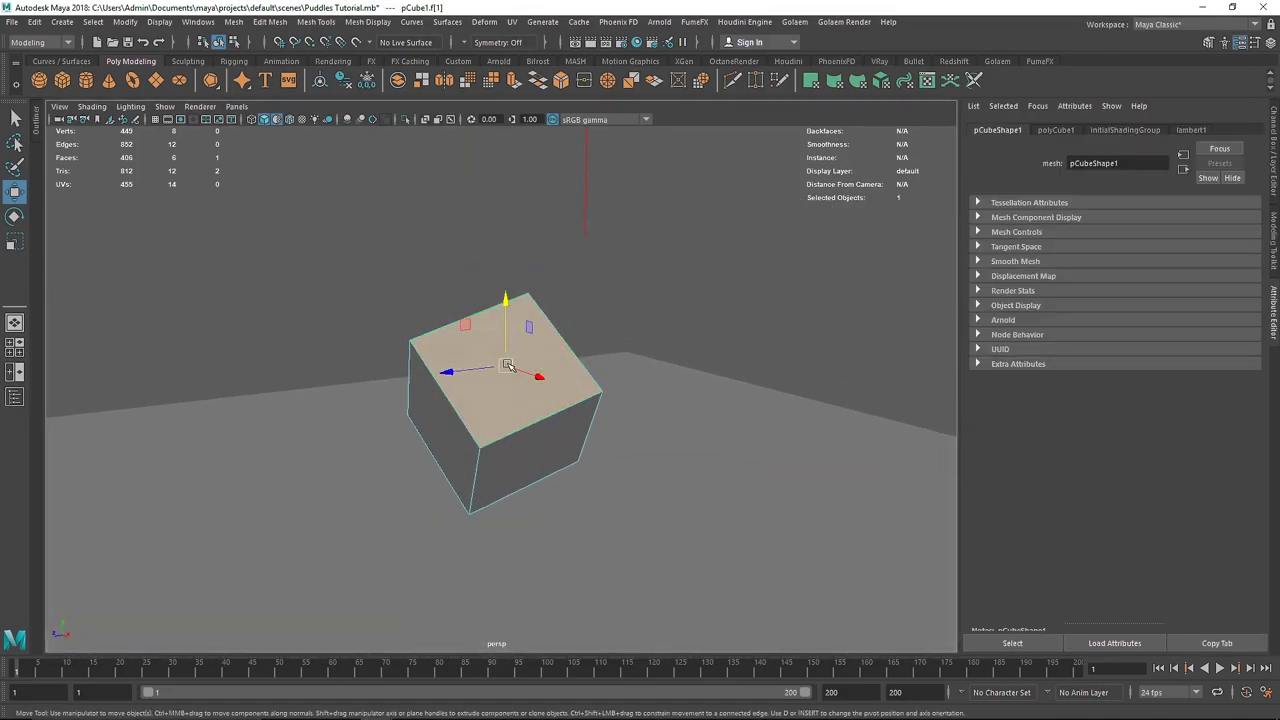
pyautogui.hotkey('ctrl', 'e')
pyautogui.keyDown('alt'); pyautogui.moveTo(514, 350); pyautogui.dragTo(542, 356); pyautogui.keyUp('alt')
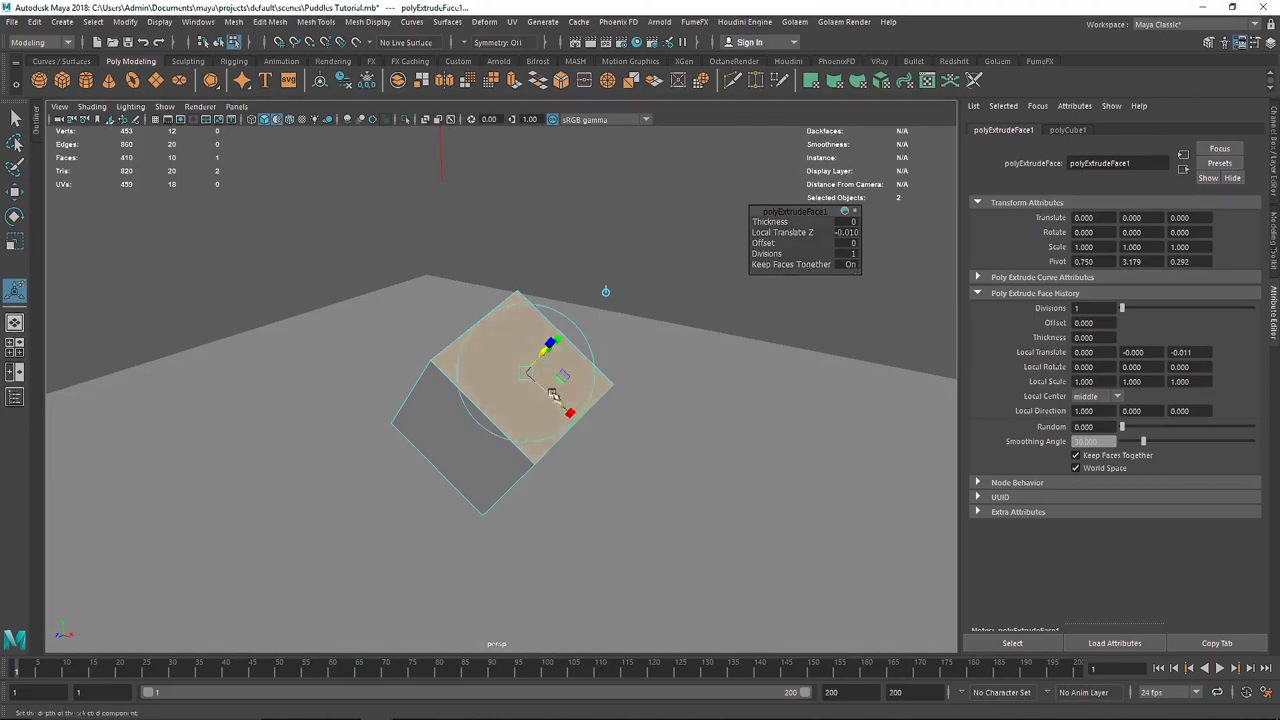
pyautogui.moveTo(567, 409); pyautogui.dragTo(571, 413)
pyautogui.moveTo(526, 373); pyautogui.dragTo(420, 457)
# Extrude the cube's side faces repeatedly to form raised panels on them
pyautogui.hotkey('ctrl', 'e')
pyautogui.click(443, 420)
pyautogui.hotkey('ctrl', 'e')
pyautogui.hotkey('ctrl', 'e')
pyautogui.keyDown('shift'); pyautogui.moveTo(420, 457); pyautogui.dragTo(560, 460, button='right'); pyautogui.keyUp('shift')
pyautogui.click(569, 451)
pyautogui.keyDown('alt'); pyautogui.moveTo(614, 478); pyautogui.dragTo(606, 526); pyautogui.keyUp('alt')
pyautogui.hotkey('ctrl', 'e')
# Bevel the side panel's borders and extrude its inner face for extra detail
pyautogui.click(588, 446)
pyautogui.hotkey('ctrl', 'e')
pyautogui.hotkey('ctrl', 'b')
pyautogui.moveTo(594, 323); pyautogui.dragTo(594, 368, button='right')
pyautogui.hotkey('ctrl', 'e')
pyautogui.moveTo(574, 494); pyautogui.dragTo(594, 516)
pyautogui.hotkey('ctrl', 'e')
# Bevel the cube's outer edges and extrude the upper face inward into a framed recess
pyautogui.scroll(-2, 520, 380)
pyautogui.moveTo(520, 412); pyautogui.dragTo(534, 357, button='right')
pyautogui.keyDown('shift'); pyautogui.click(452, 379); pyautogui.keyUp('shift')
pyautogui.hotkey('ctrl', 'b')
pyautogui.keyDown('alt'); pyautogui.moveTo(534, 320); pyautogui.dragTo(490, 367); pyautogui.keyUp('alt')
pyautogui.click(513, 362)
pyautogui.hotkey('ctrl', 'e')
pyautogui.click(509, 330)
pyautogui.hotkey('ctrl', 'e')
# Extrude the recess floor's five panels separately at about 0.74 scale and delete their faces to leave openings
pyautogui.scroll(5, 506, 340)
pyautogui.moveTo(429, 263); pyautogui.dragTo(429, 300, button='right')
pyautogui.click(420, 380)
pyautogui.keyDown('shift'); pyautogui.doubleClick(508, 420); pyautogui.keyUp('shift')
pyautogui.hotkey('ctrl', 'e')
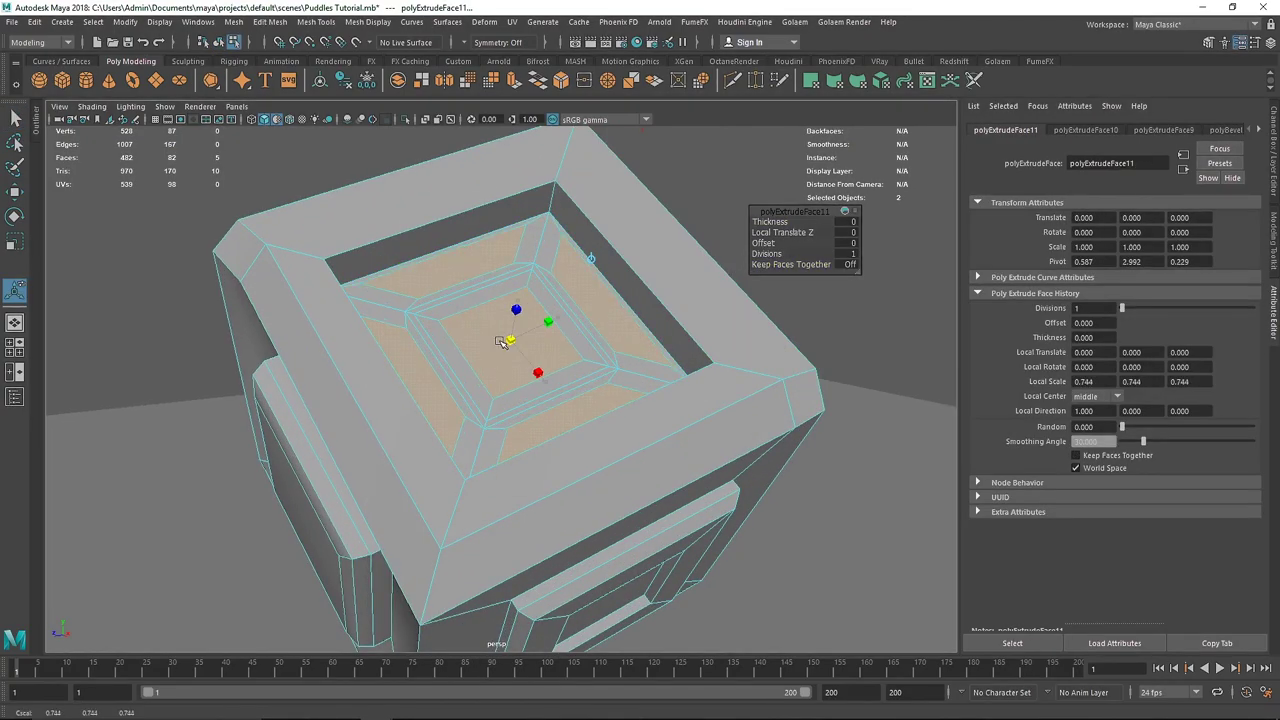
pyautogui.press('Delete')
pyautogui.press('F8')
# Create a polygon sphere, scale it down and position it inside the hollow cube
pyautogui.scroll(-4, 652, 198)
pyautogui.click(497, 611)
pyautogui.press('w')
pyautogui.press('4')
pyautogui.moveTo(500, 323); pyautogui.dragTo(500, 261)
pyautogui.press('r')
pyautogui.press('space')
pyautogui.press('space')
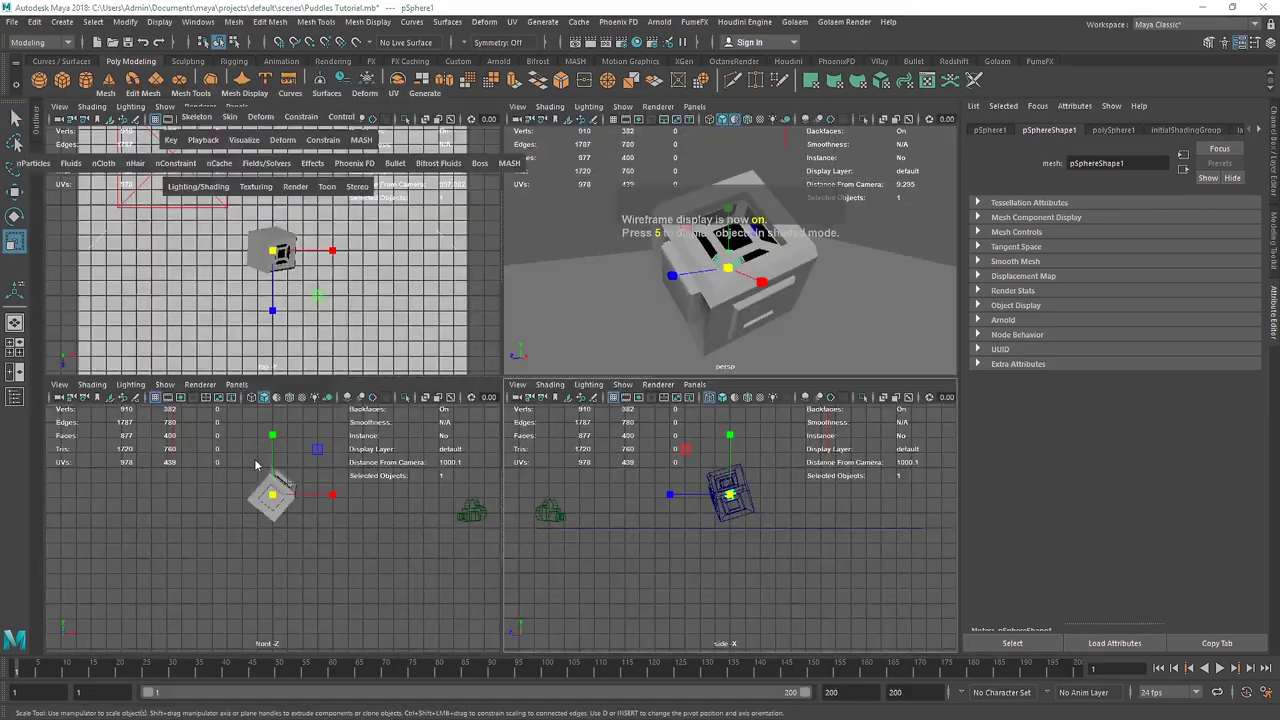
pyautogui.press('4')
pyautogui.press('space')
pyautogui.press('space')
pyautogui.press('w')
pyautogui.press('space')
pyautogui.press('space')
pyautogui.scroll(-5, 423, 306)
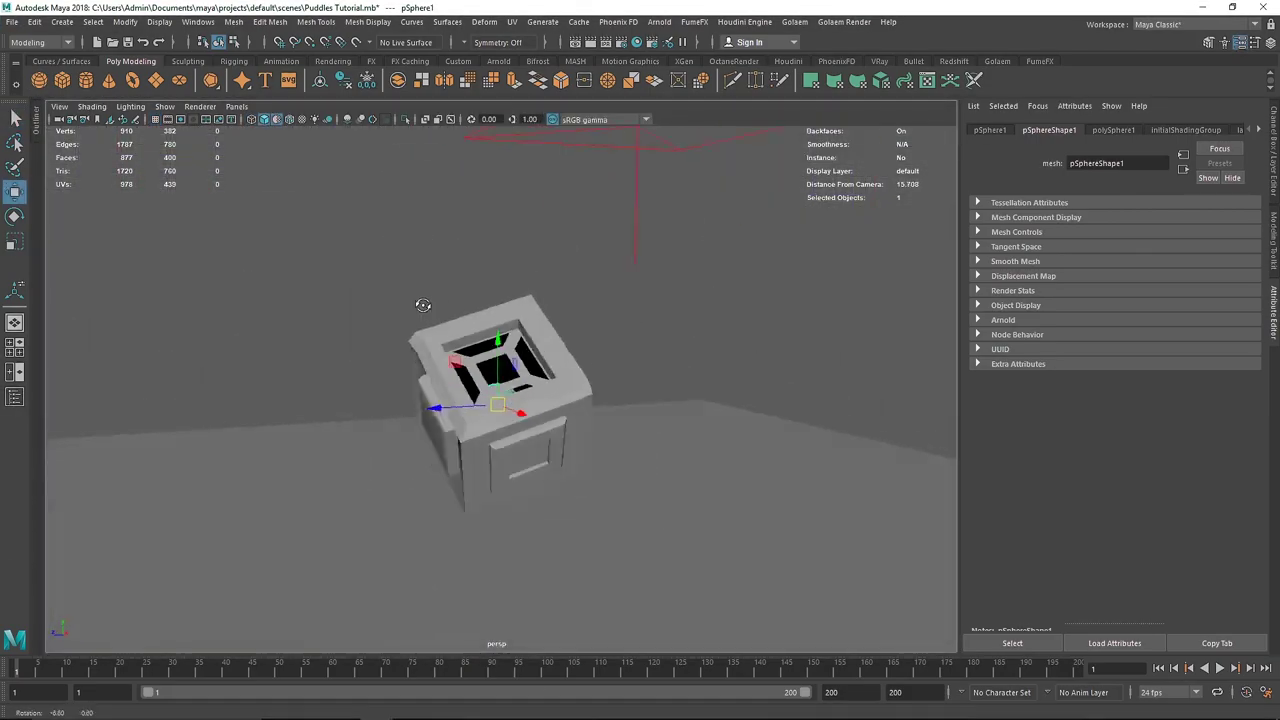
# Look through camera1 and open the Arnold RenderView beside the viewport
pyautogui.keyDown('alt'); pyautogui.moveTo(423, 306); pyautogui.dragTo(458, 308); pyautogui.keyUp('alt')
pyautogui.click(236, 106)
pyautogui.moveTo(336, 128)
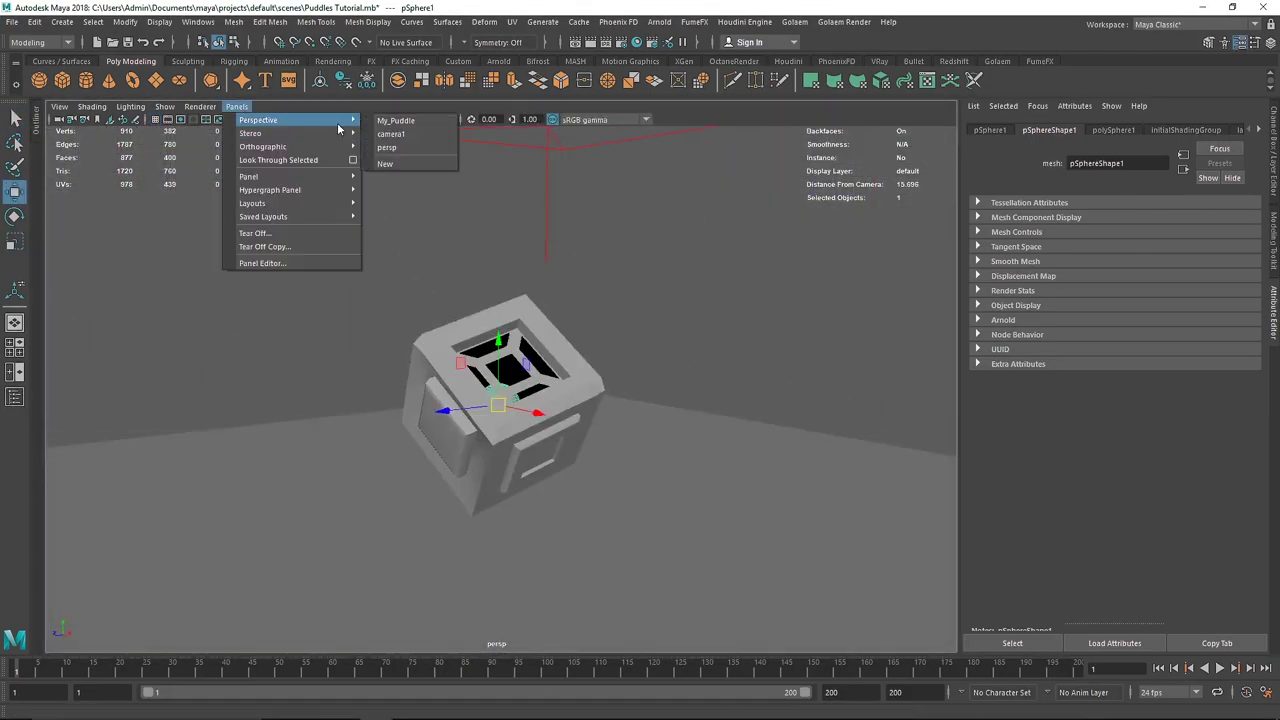
pyautogui.click(432, 129)
pyautogui.click(535, 261)
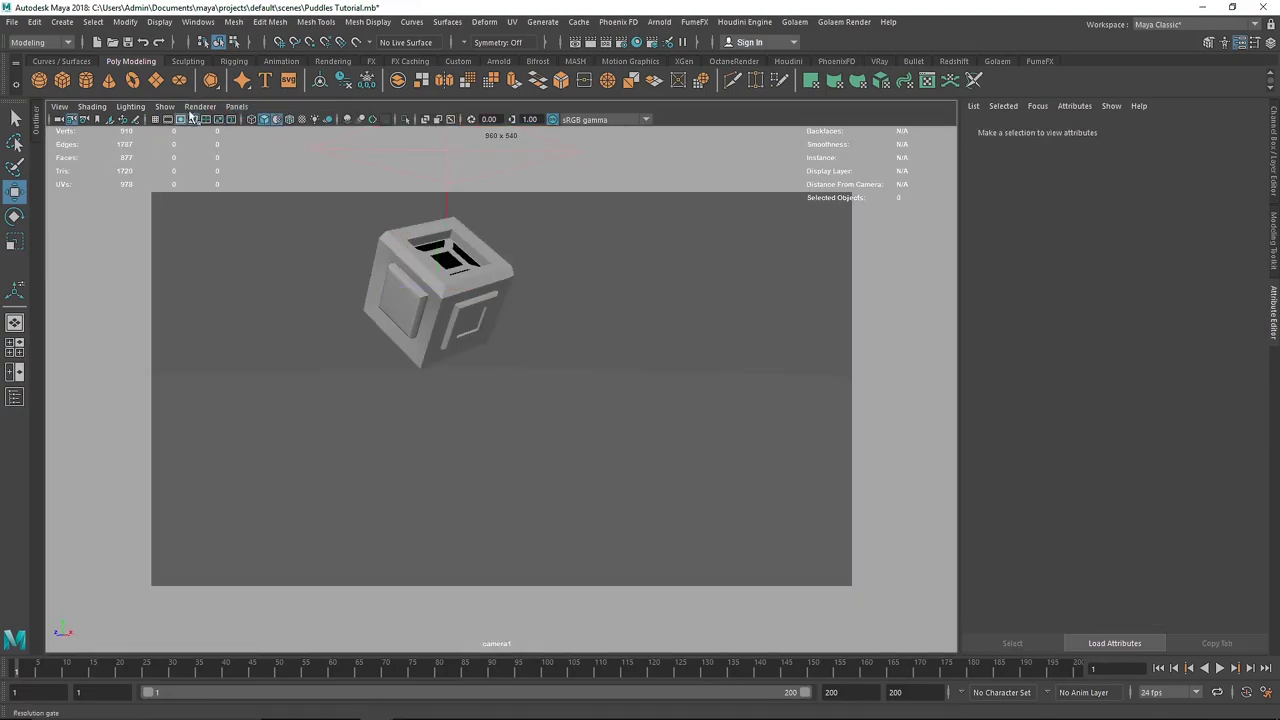
pyautogui.click(498, 61)
pyautogui.click(498, 80)
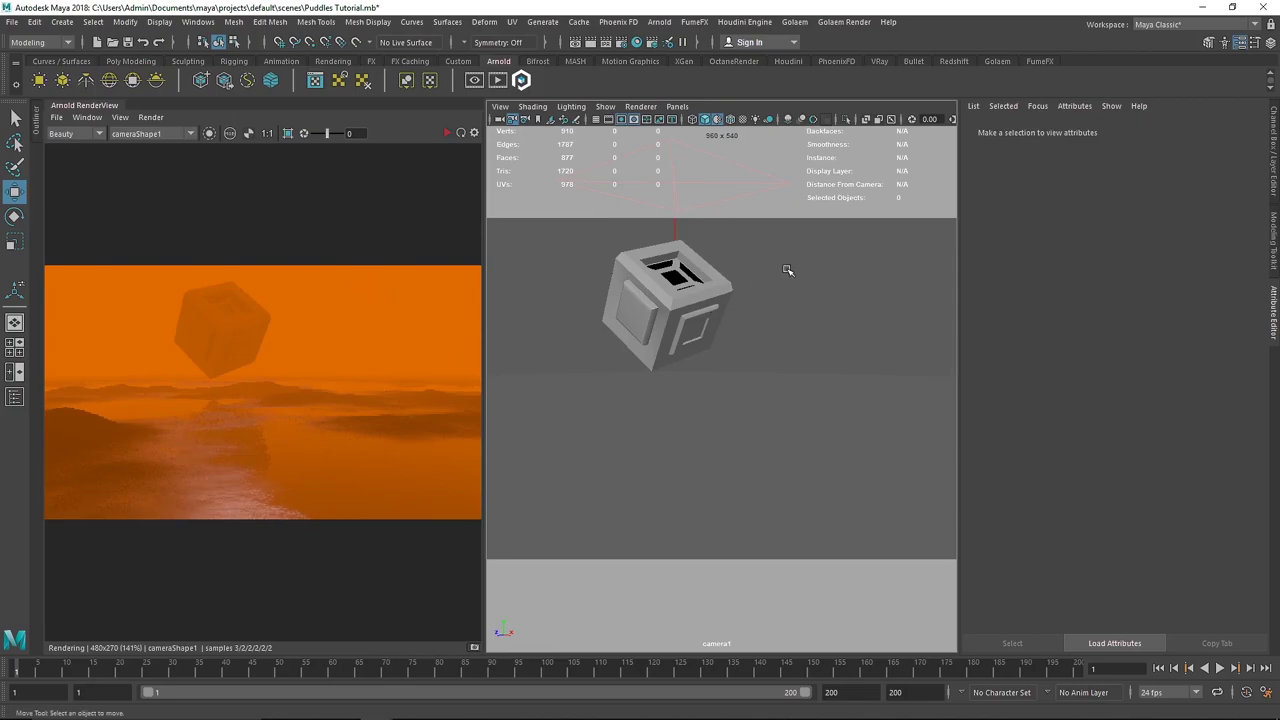
# Assign a new aiStandardSurface to the cube with metalness about 0.51 and restart the live render
pyautogui.click(676, 312)
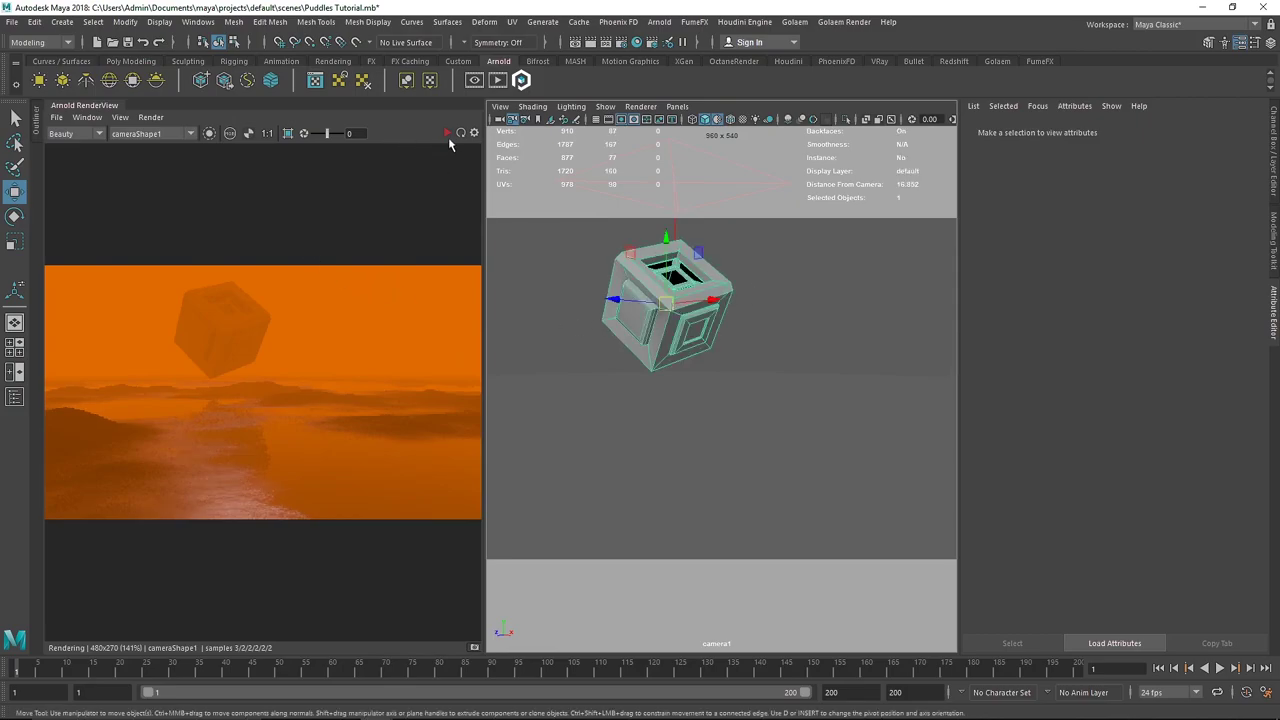
pyautogui.moveTo(686, 374); pyautogui.dragTo(690, 665, button='right')
pyautogui.click(823, 294)
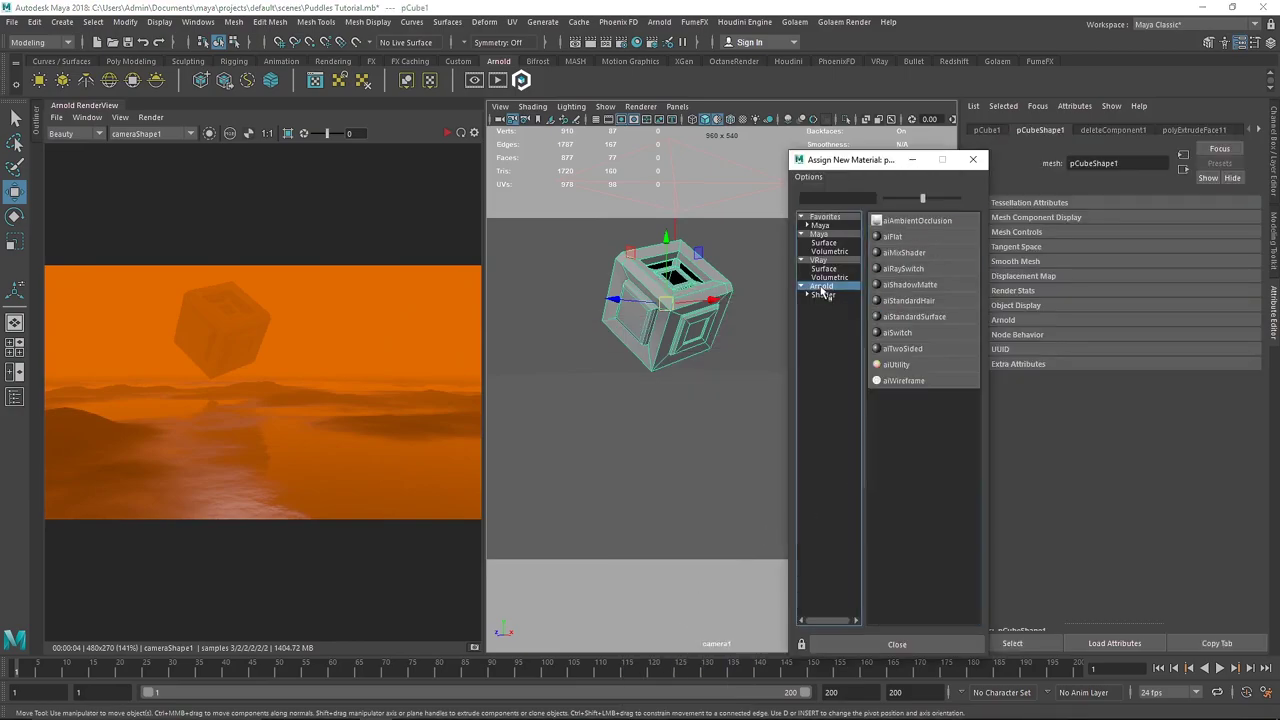
pyautogui.click(924, 324)
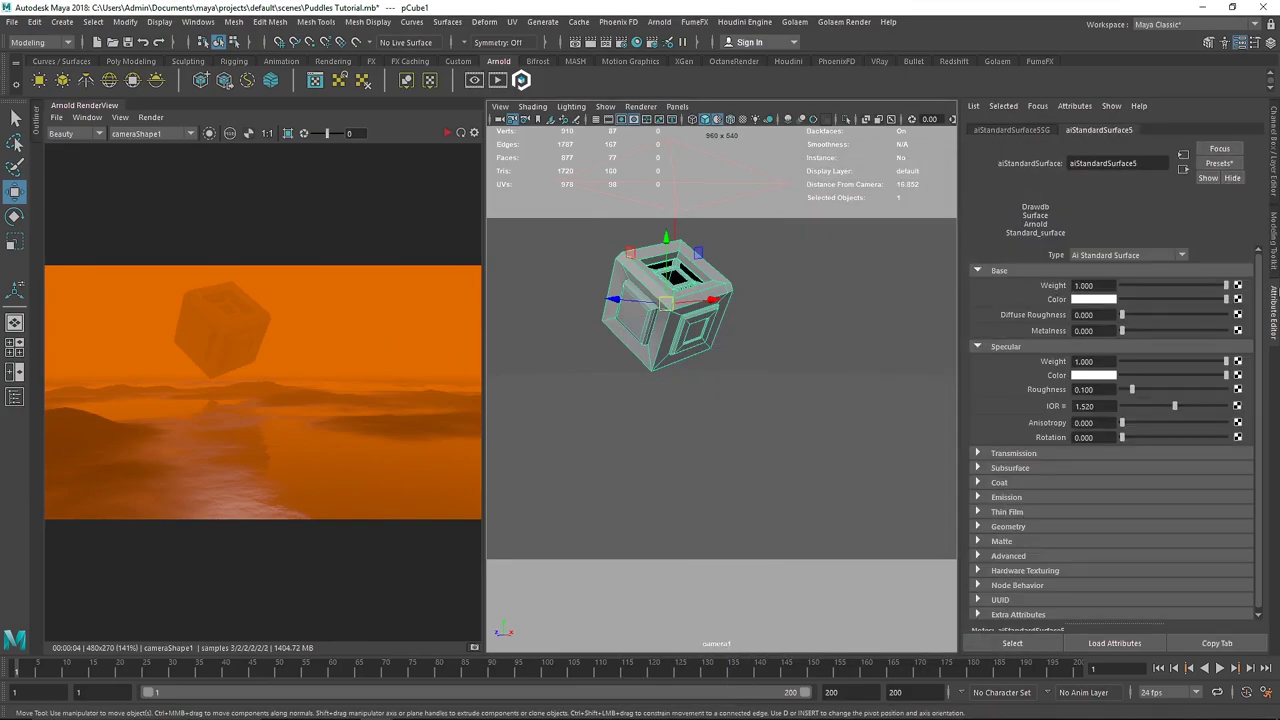
pyautogui.moveTo(1121, 331); pyautogui.dragTo(1175, 343)
pyautogui.click(447, 133)
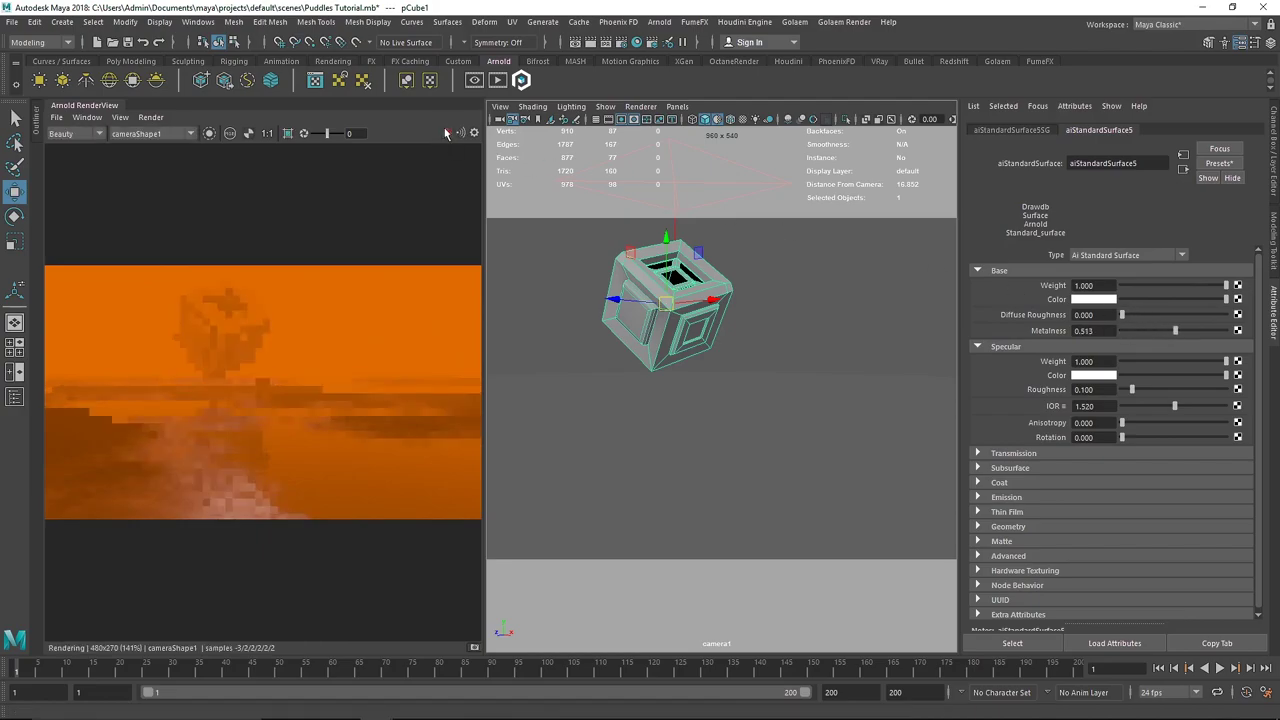
# Darken the cube material's base color to grey, setting specular roughness to 0.2 and metalness to 0.9
pyautogui.click(1160, 300)
pyautogui.moveTo(1182, 330); pyautogui.dragTo(1205, 332)
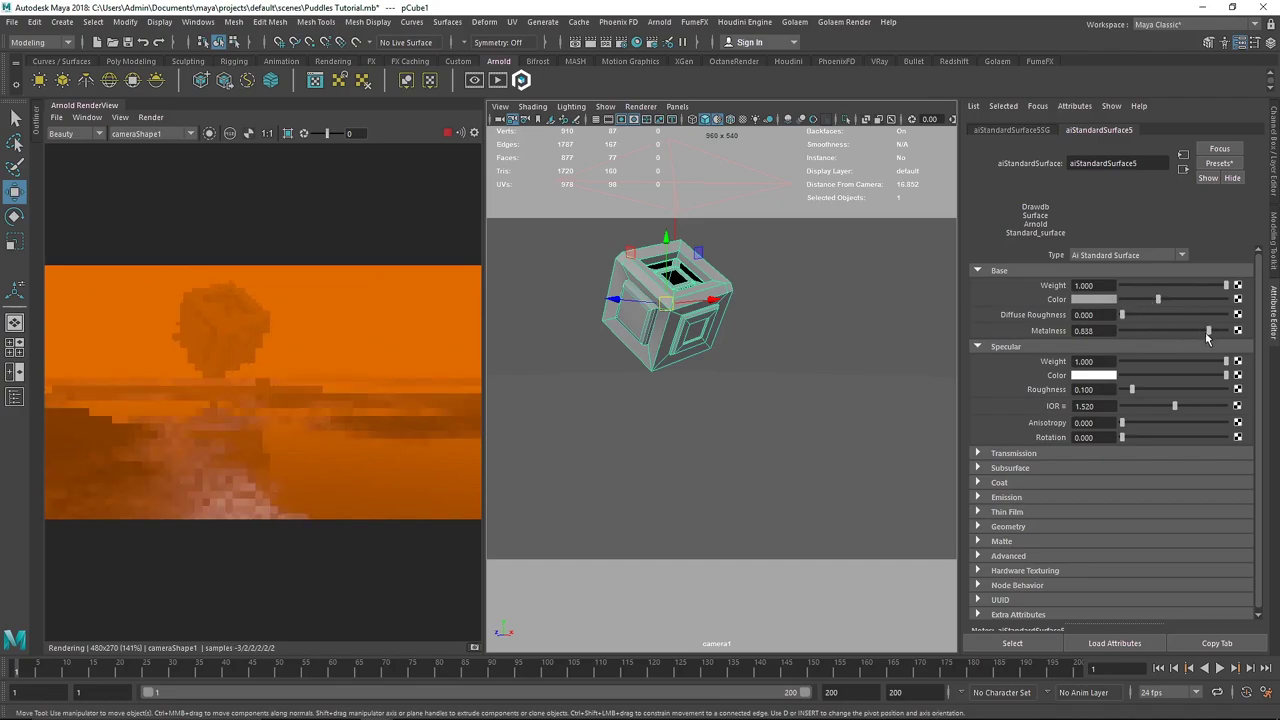
pyautogui.click(1021, 389)
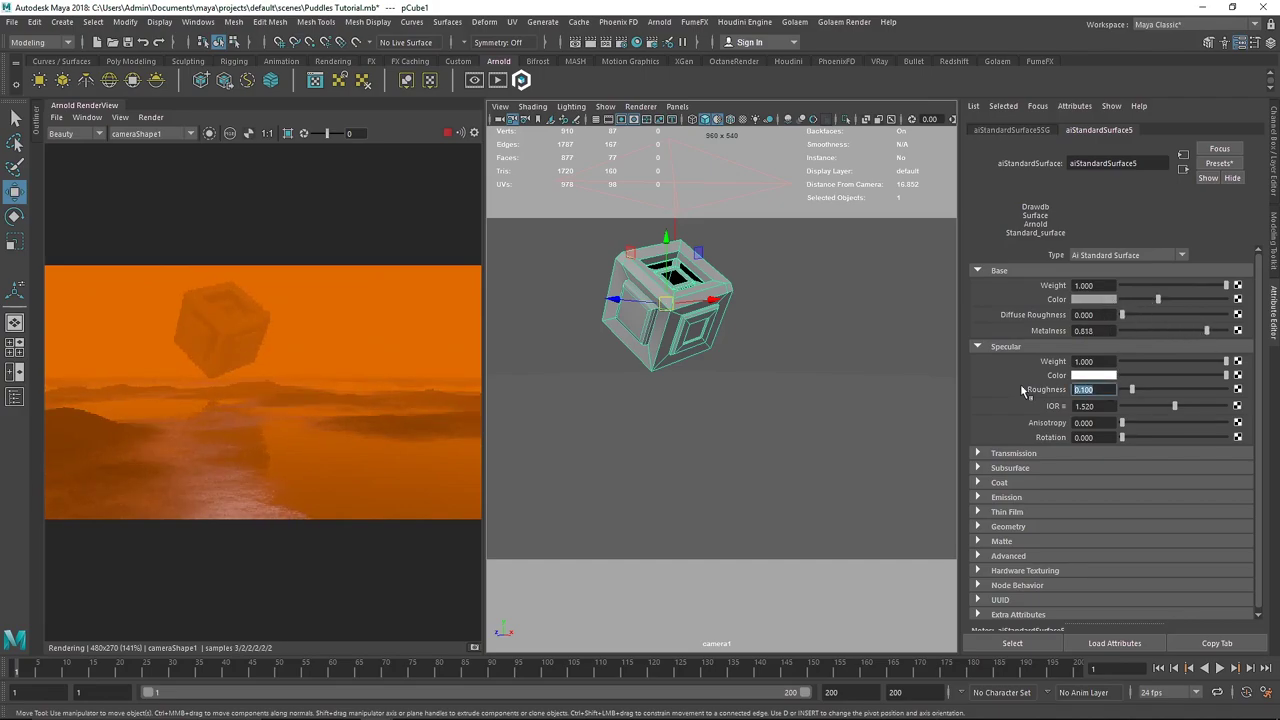
pyautogui.write('.2')
pyautogui.press('Return')
pyautogui.doubleClick(1094, 330)
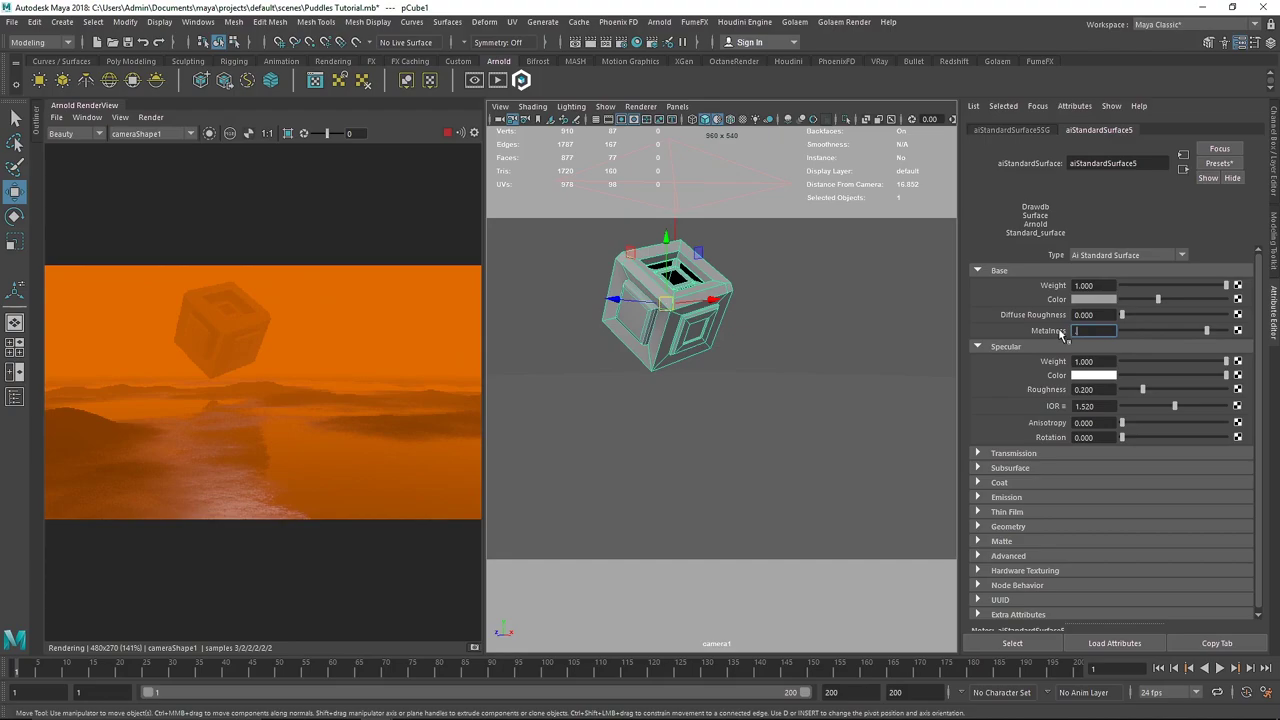
pyautogui.write('0.9')
pyautogui.press('Return')
# Give the cube material a thin film with thickness 650 and IOR 1.2
pyautogui.click(978, 346)
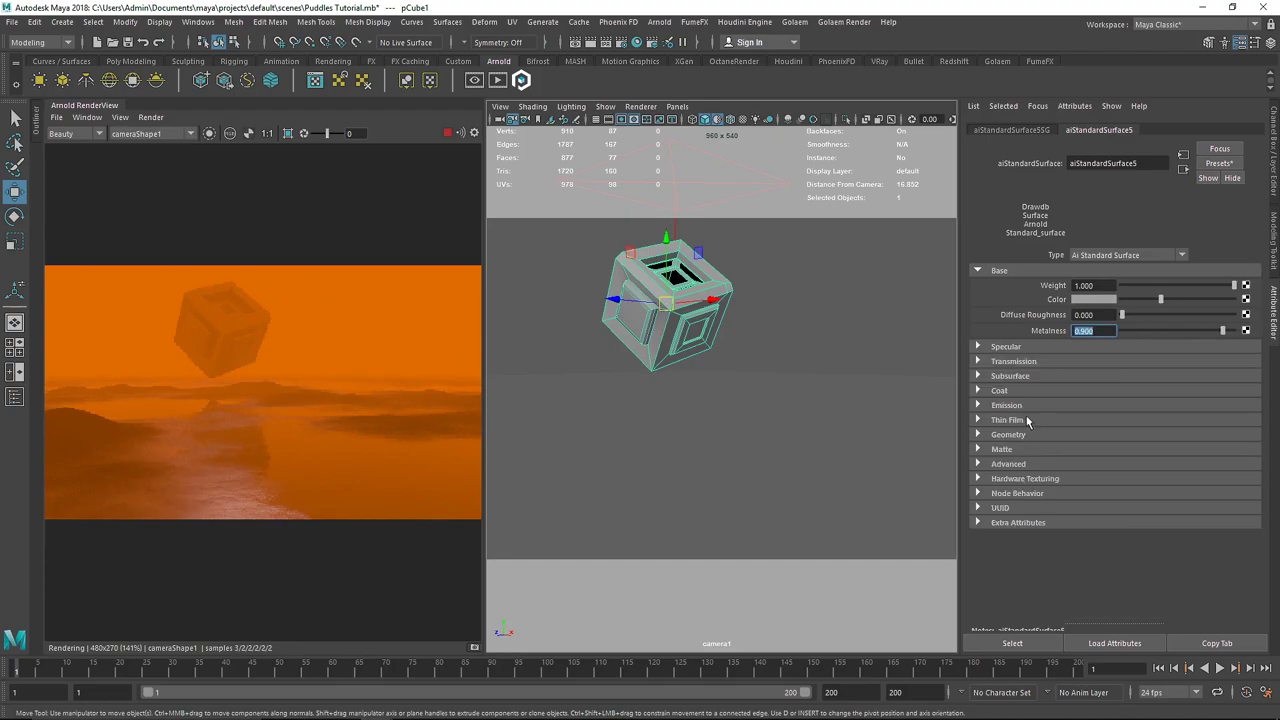
pyautogui.click(1027, 421)
pyautogui.click(1040, 439)
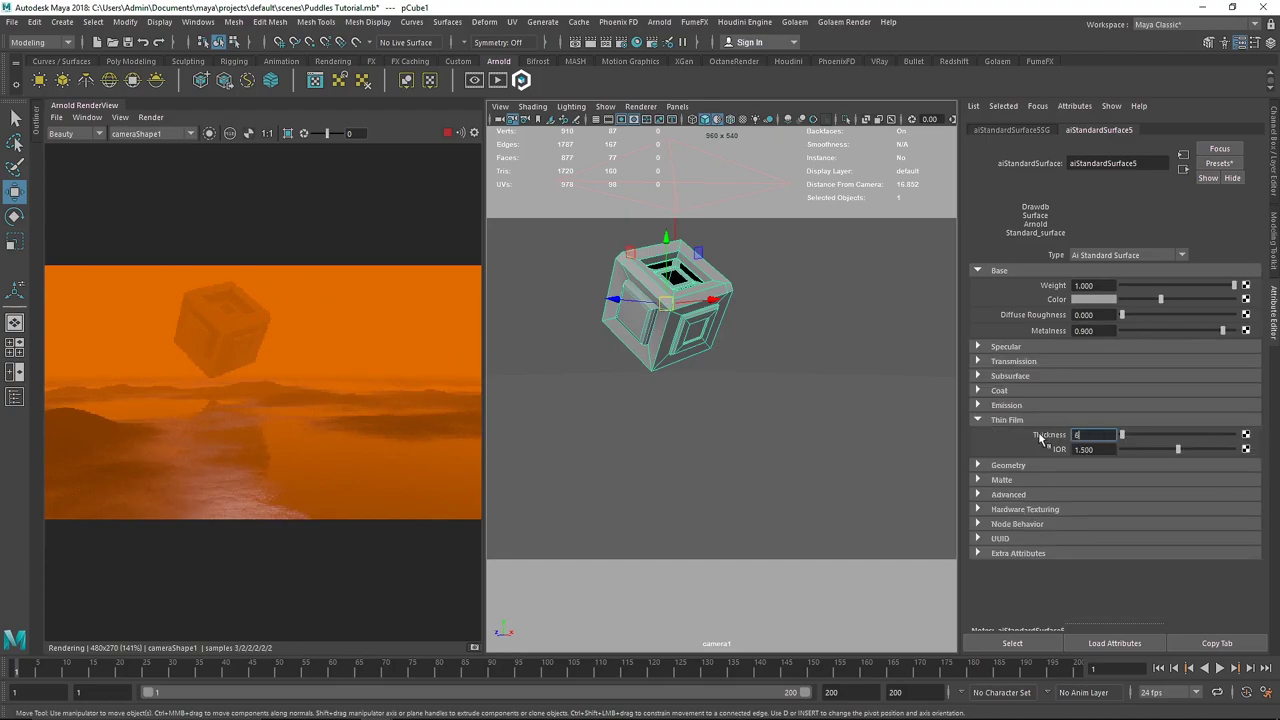
pyautogui.write('650')
pyautogui.press('Tab')
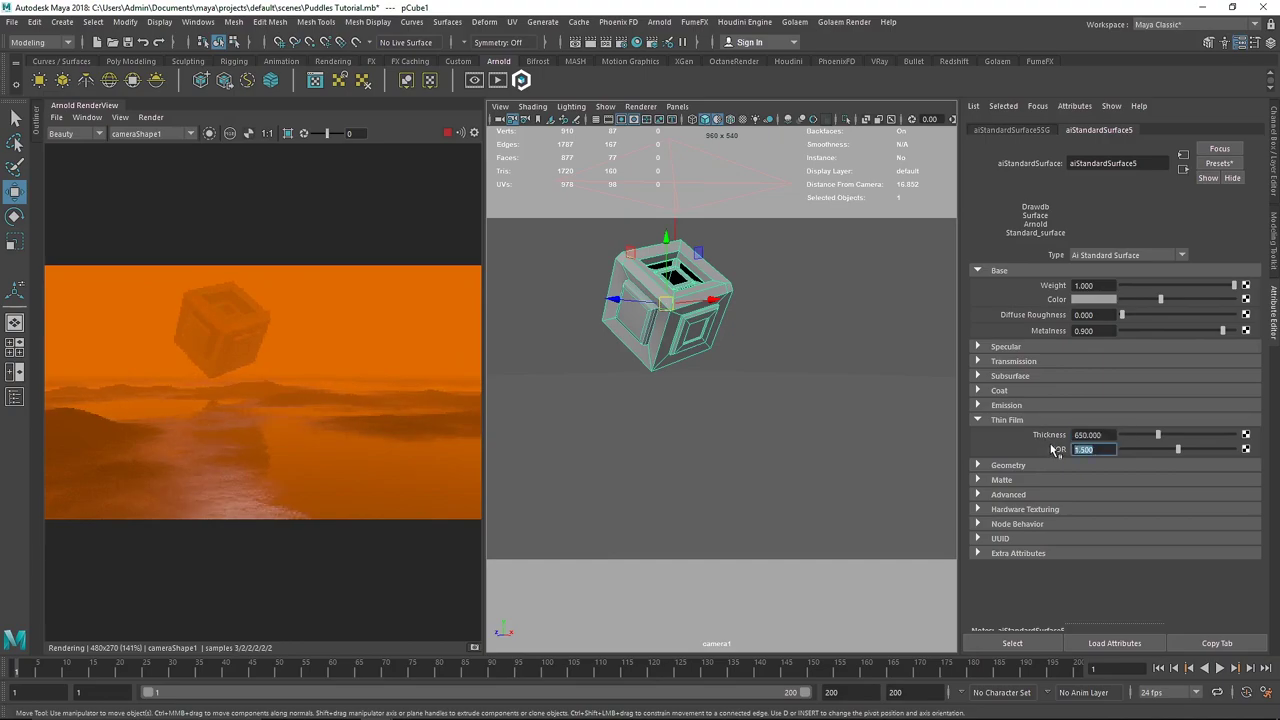
pyautogui.write('1.2')
pyautogui.press('Return')
# Set the cube material's coat weight to about 0.45 and stop the live render
pyautogui.click(1007, 420)
pyautogui.click(1000, 390)
pyautogui.moveTo(1124, 406); pyautogui.dragTo(1248, 410)
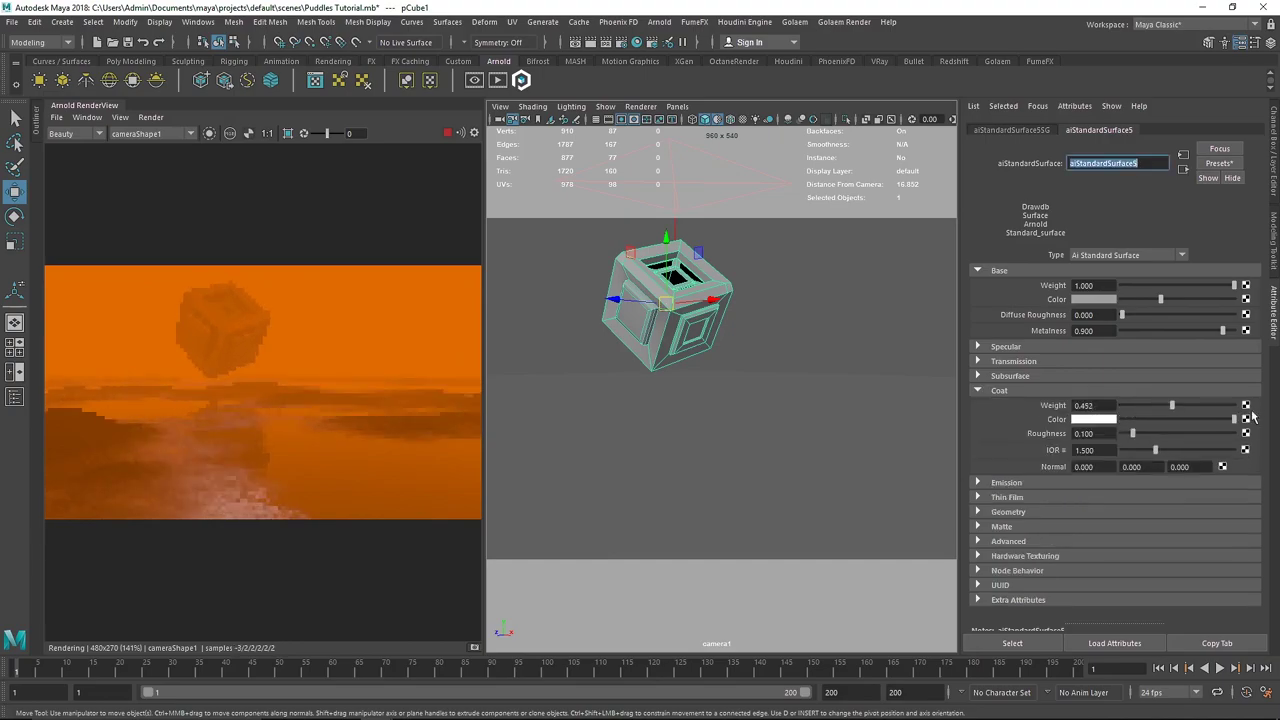
pyautogui.click(1000, 390)
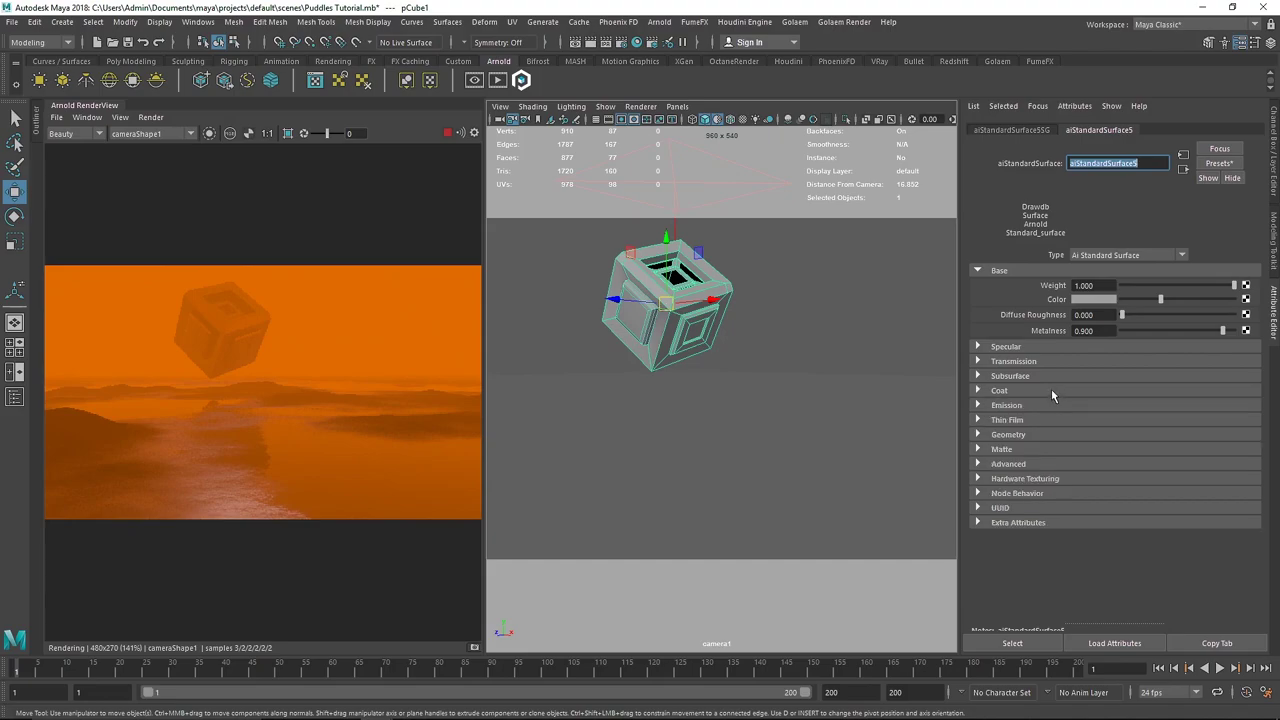
pyautogui.click(761, 284)
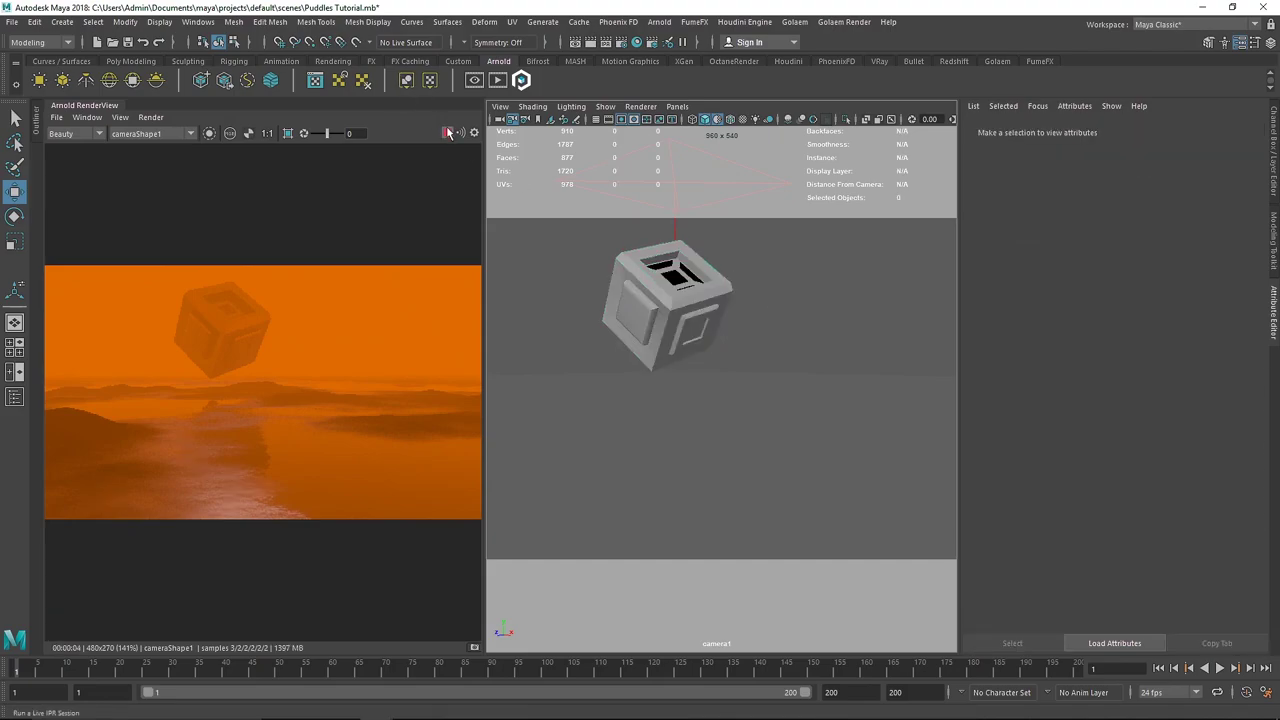
pyautogui.click(447, 132)
# Turn pSphere1 into an Arnold mesh light and restart the live render
pyautogui.click(38, 121)
pyautogui.hotkey('shift', 'o')
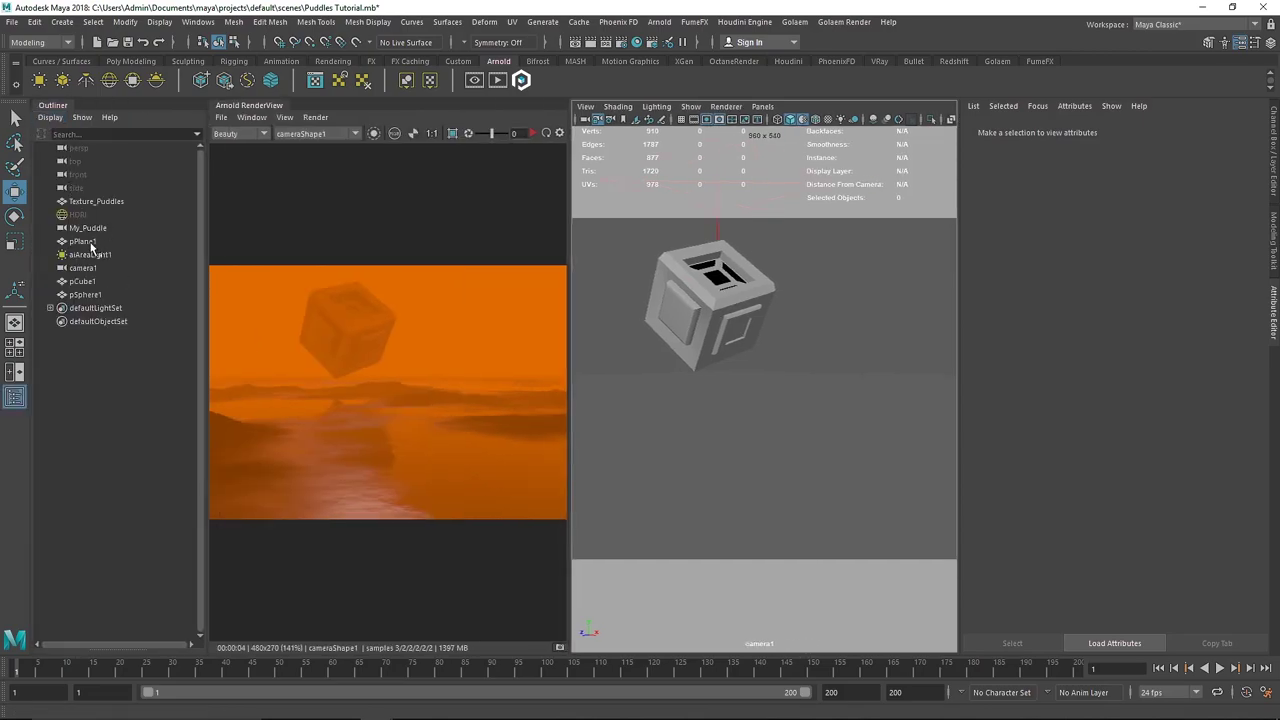
pyautogui.click(93, 295)
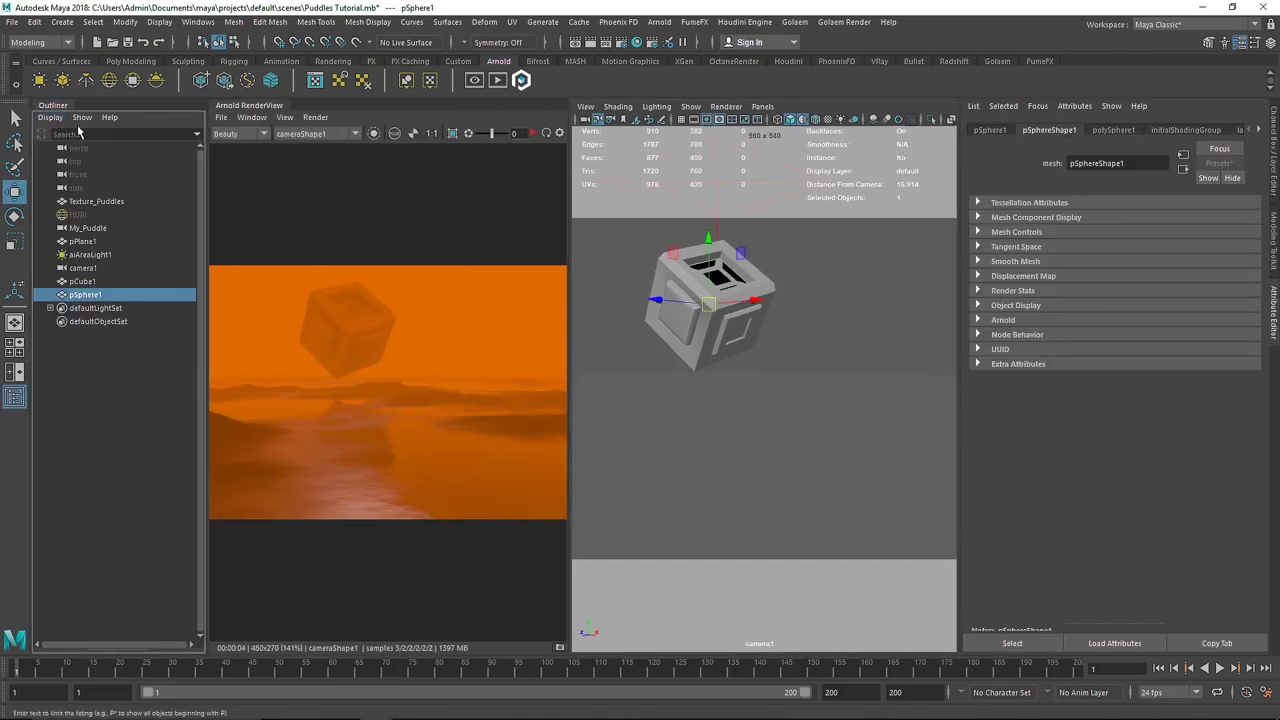
pyautogui.hotkey('shift', 'o')
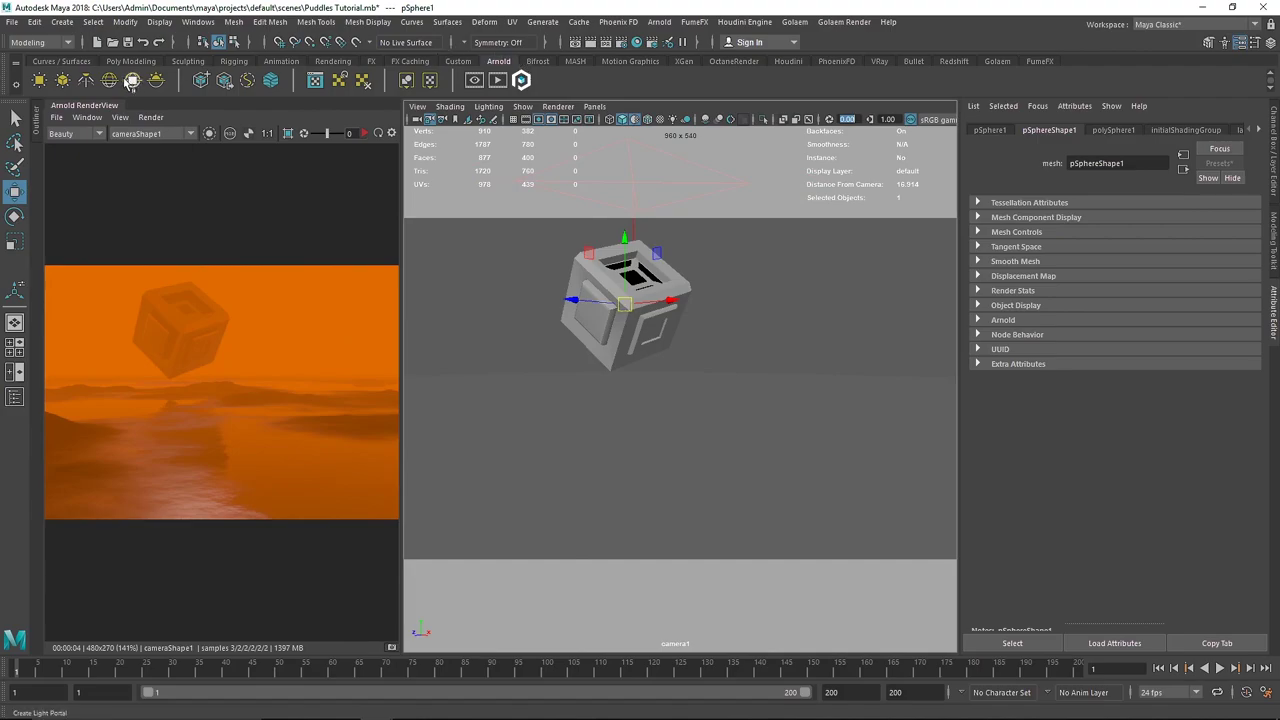
pyautogui.click(63, 81)
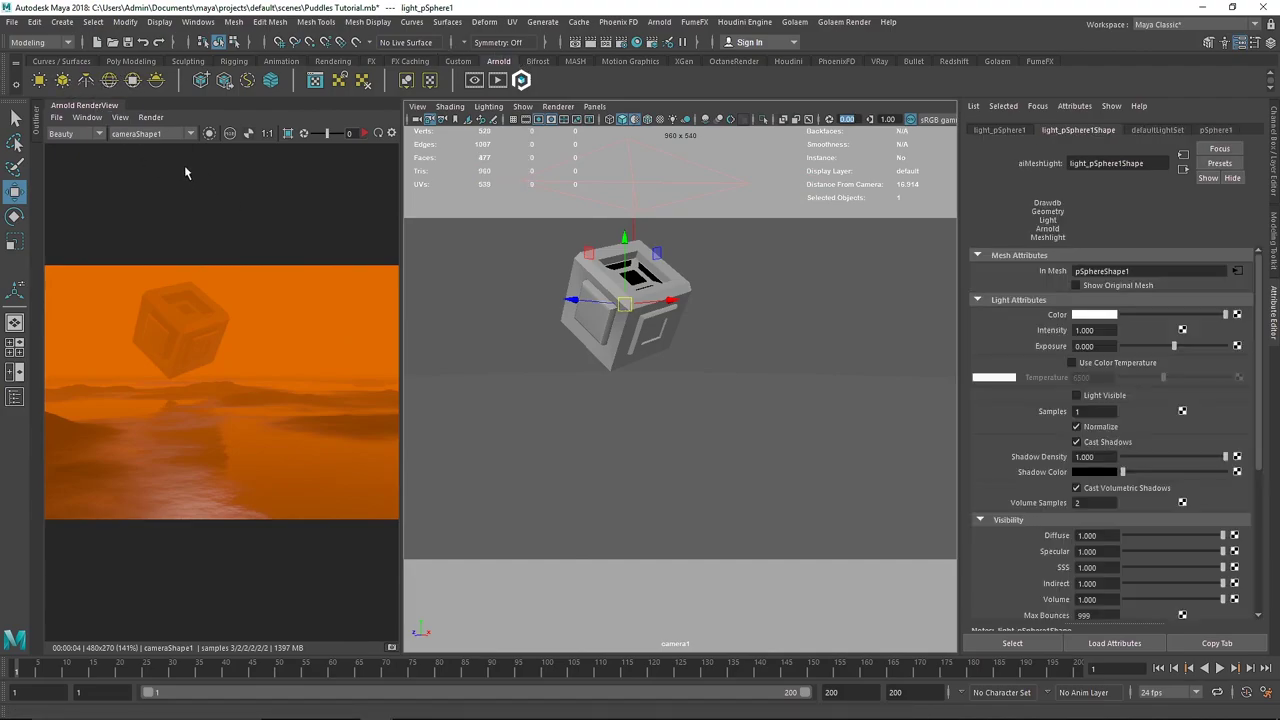
pyautogui.click(364, 134)
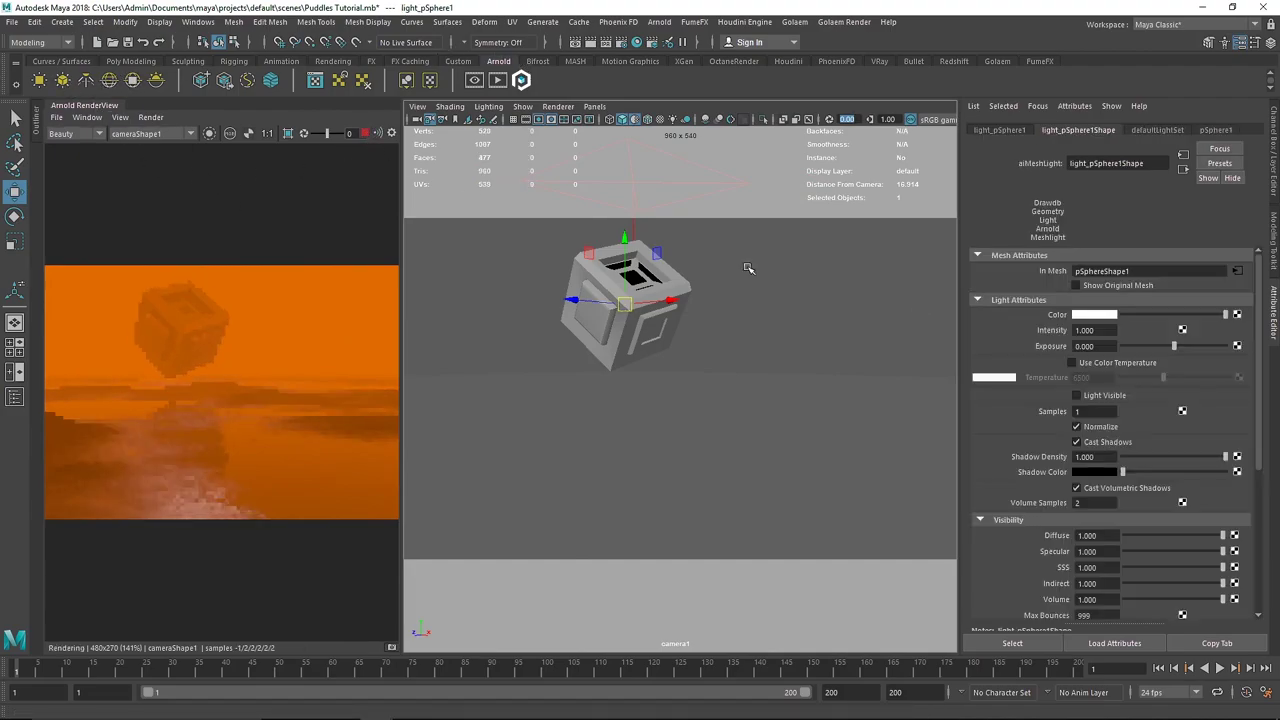
# Make the mesh light visible, with exposure 4 and a color temperature of 15000
pyautogui.click(1100, 397)
pyautogui.click(1076, 346)
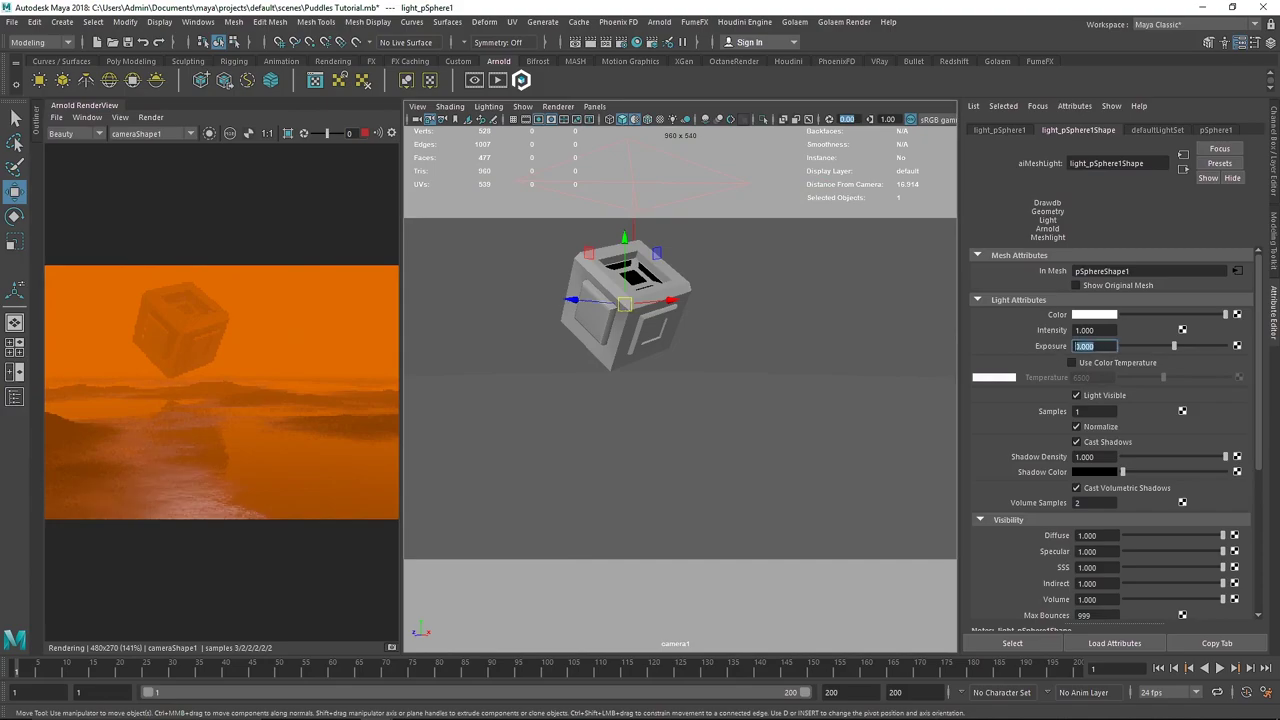
pyautogui.press('Return')
pyautogui.write('4')
pyautogui.press('Return')
pyautogui.click(1072, 362)
pyautogui.moveTo(1163, 377); pyautogui.dragTo(1216, 377)
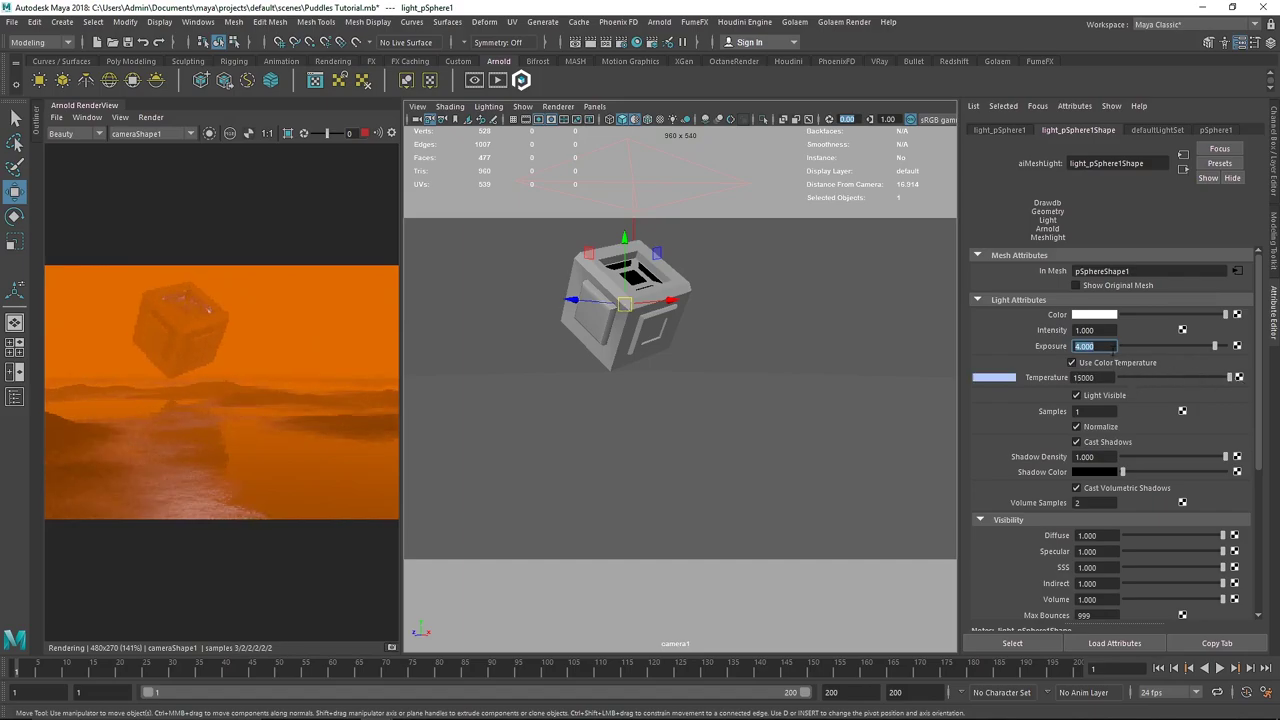
# Try mesh light exposures of 6 and 8, and undo a trial color temperature of 1000
pyautogui.write('6')
pyautogui.press('Return')
pyautogui.write('8')
pyautogui.press('Return')
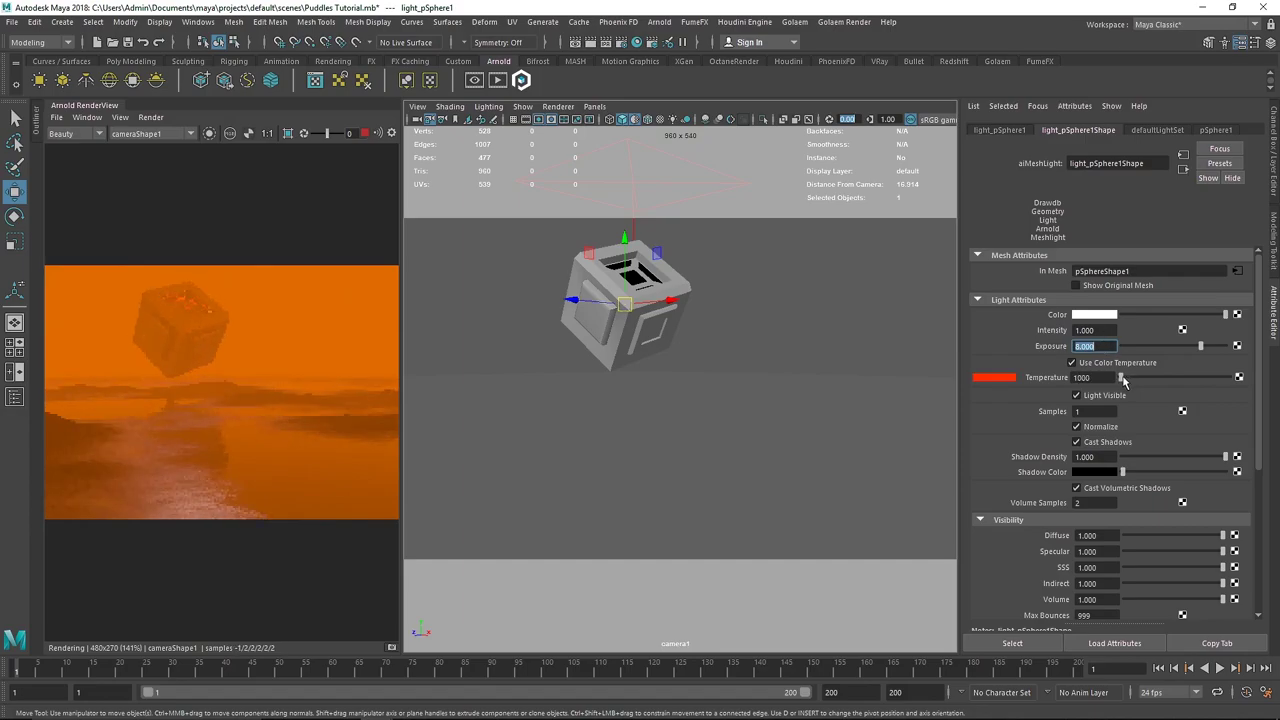
pyautogui.hotkey('ctrl', 'z')
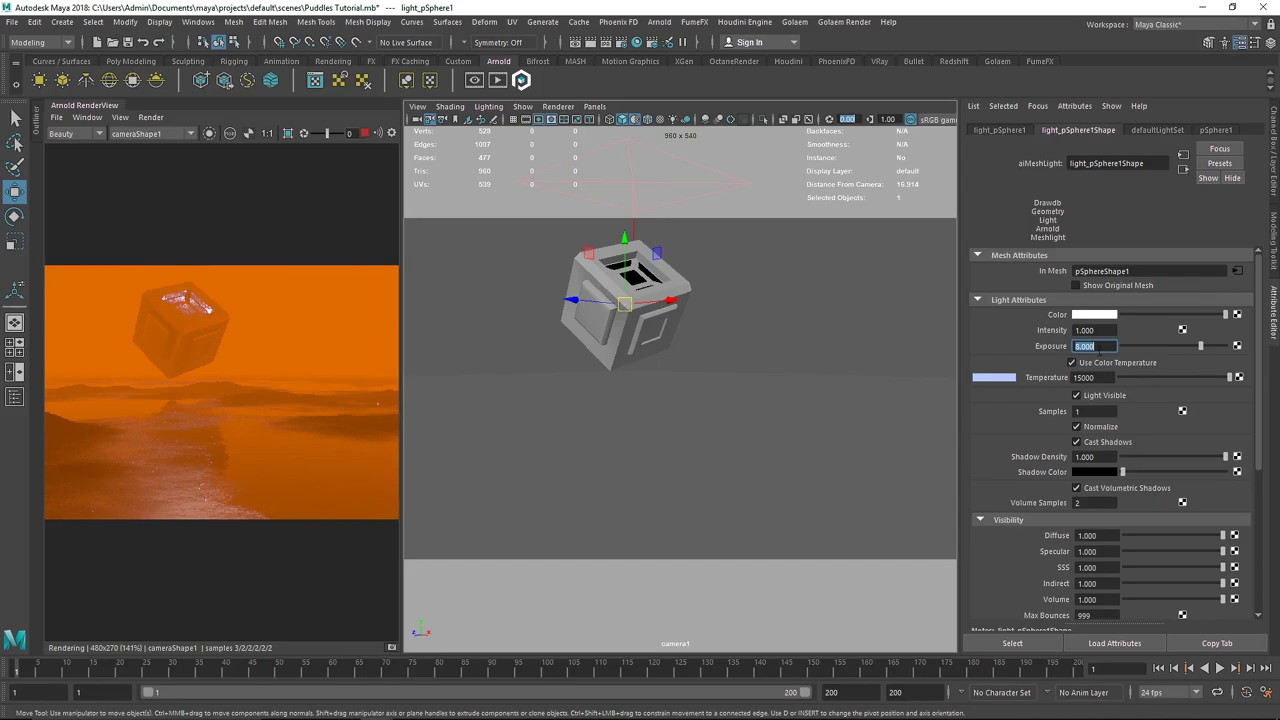
# Set the mesh light's samples to 5 and its exposure to 10
pyautogui.click(1100, 316)
pyautogui.click(1090, 411)
pyautogui.write('5')
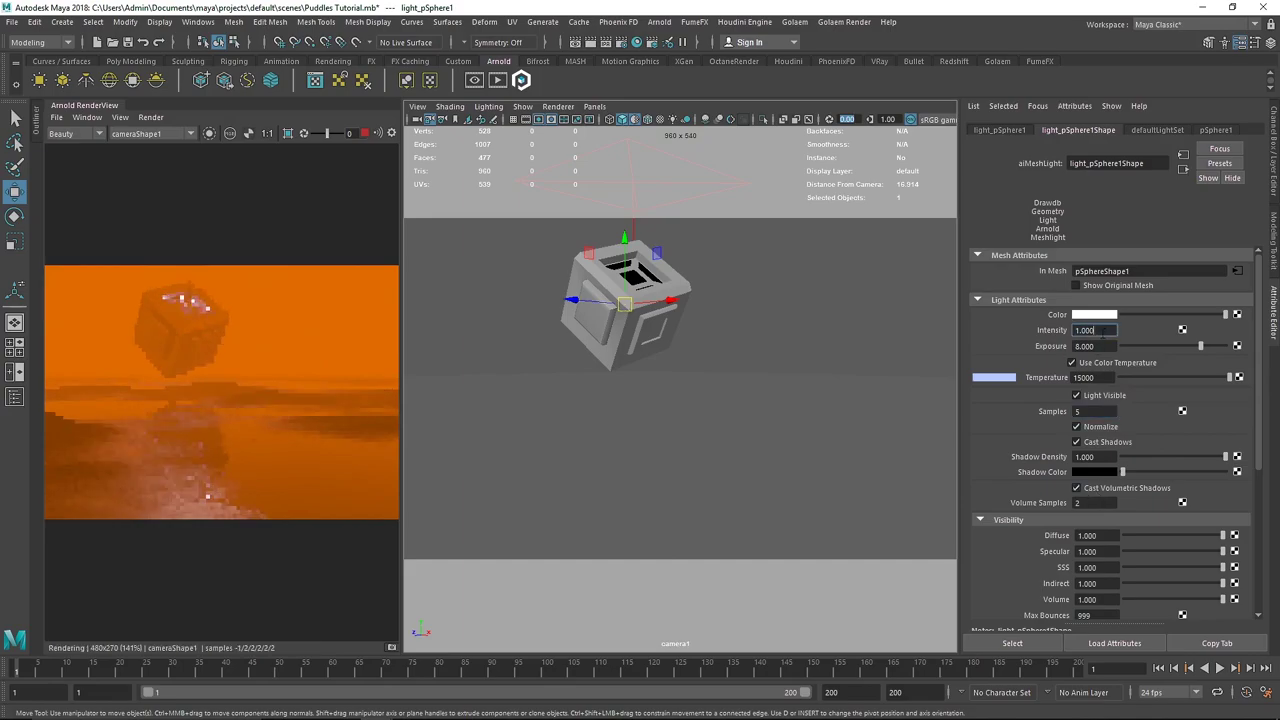
pyautogui.click(1084, 346)
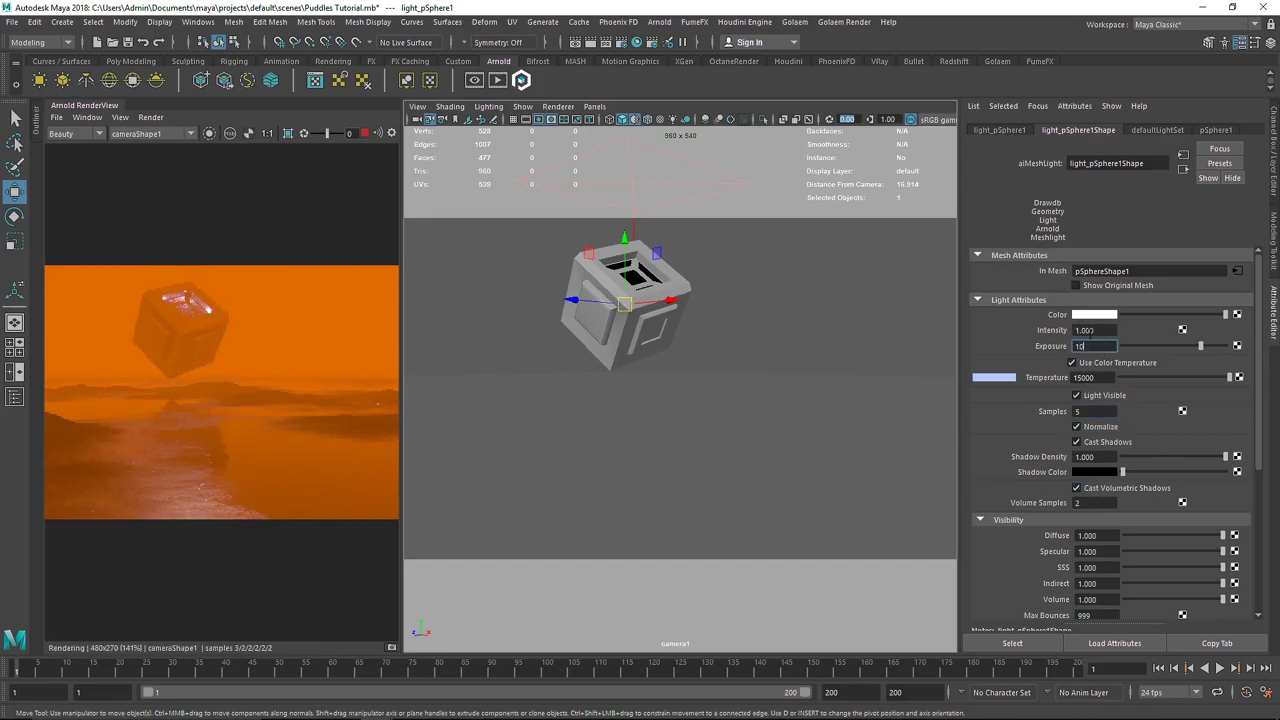
pyautogui.write('10')
pyautogui.click(1095, 330)
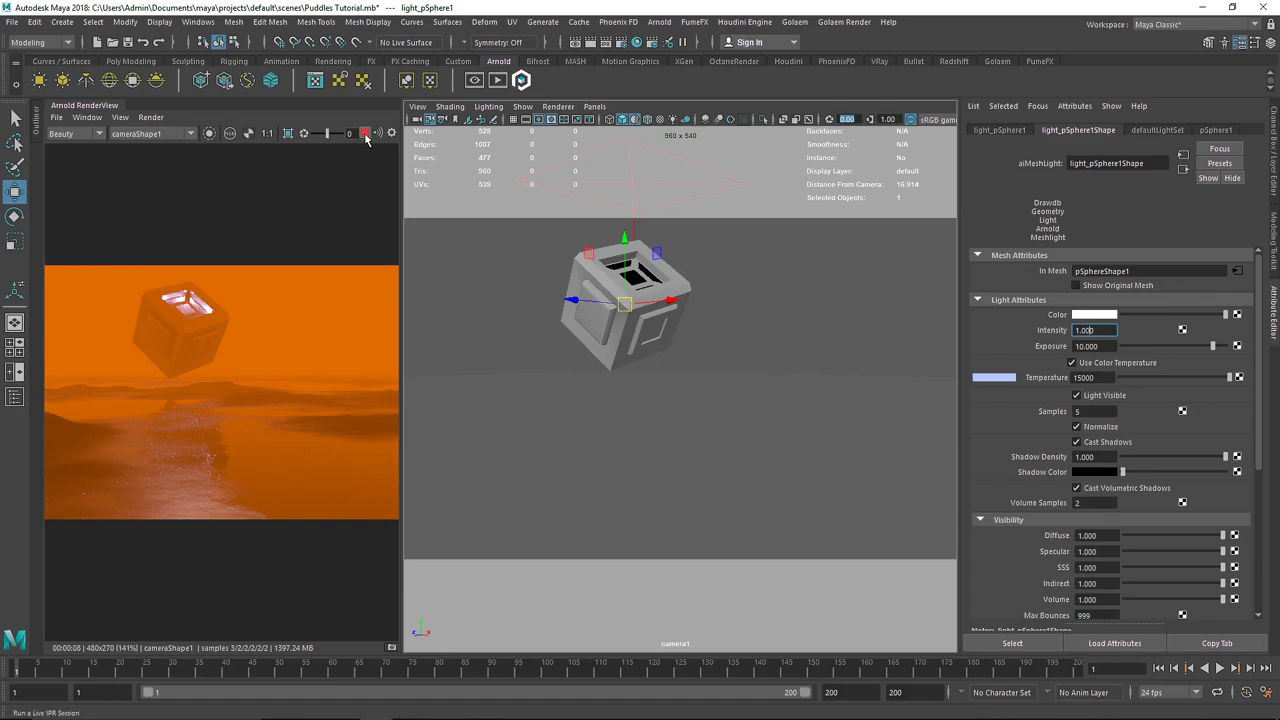
# In the perspective view, inset the centre face of the cube's raised side panel with Extrude and open a hole through it
pyautogui.click(614, 197)
pyautogui.press('space')
pyautogui.moveTo(641, 350); pyautogui.dragTo(643, 300)
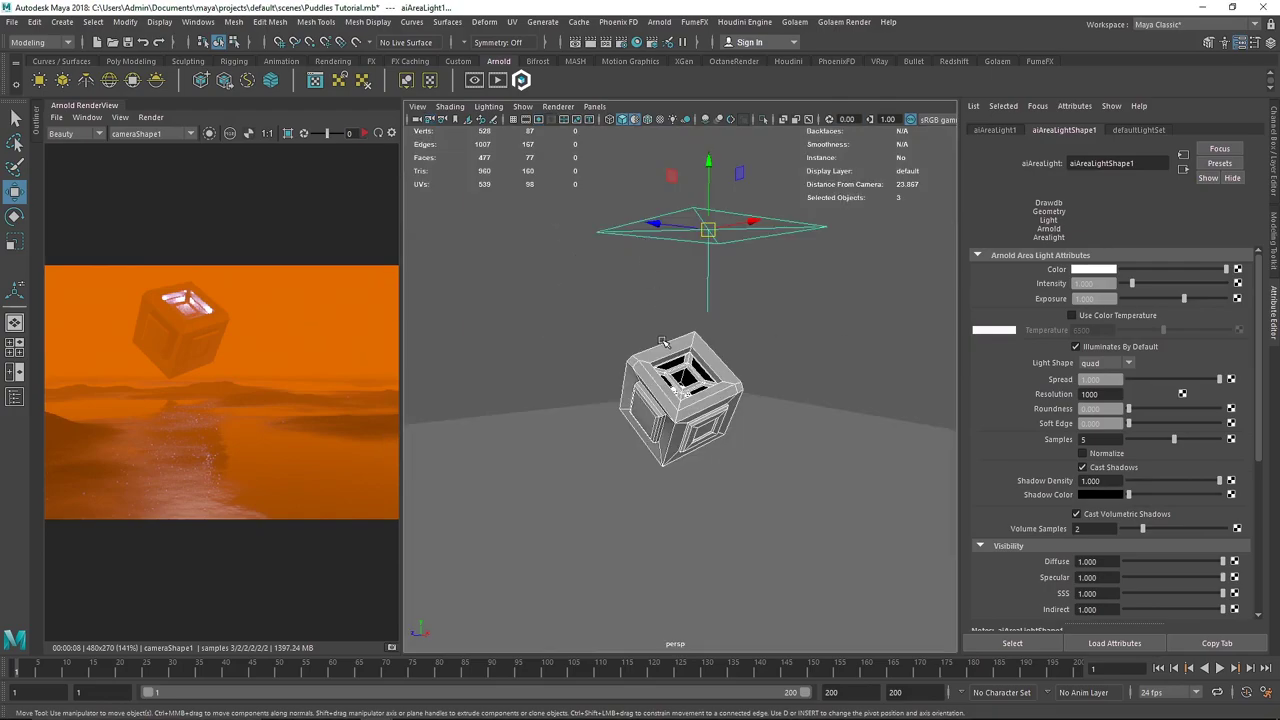
pyautogui.keyDown('alt'); pyautogui.moveTo(620, 400); pyautogui.dragTo(680, 400, button='right'); pyautogui.keyUp('alt')
pyautogui.keyDown('alt'); pyautogui.moveTo(680, 400); pyautogui.dragTo(655, 370); pyautogui.keyUp('alt')
pyautogui.keyDown('alt'); pyautogui.moveTo(590, 433); pyautogui.dragTo(655, 433, button='right'); pyautogui.keyUp('alt')
pyautogui.keyDown('alt'); pyautogui.moveTo(547, 423); pyautogui.dragTo(566, 420); pyautogui.keyUp('alt')
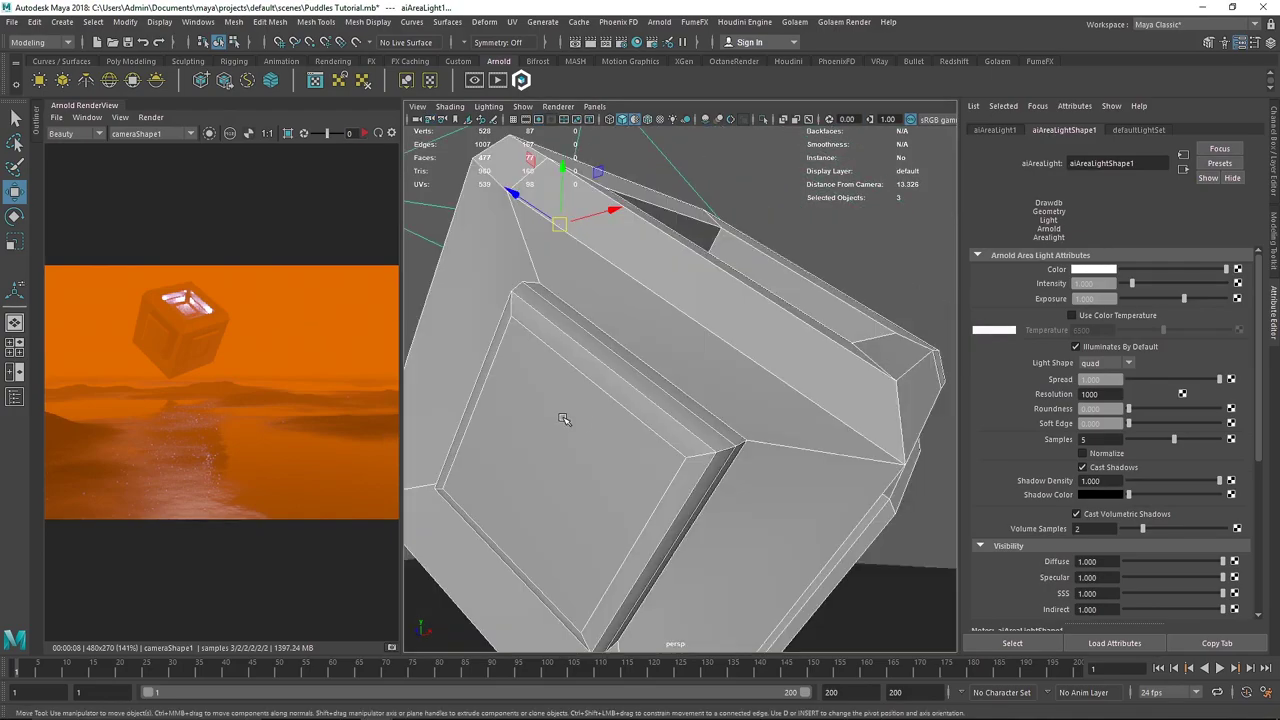
pyautogui.moveTo(566, 420); pyautogui.dragTo(563, 356, button='right')
pyautogui.click(559, 428)
pyautogui.hotkey('ctrl', 'e')
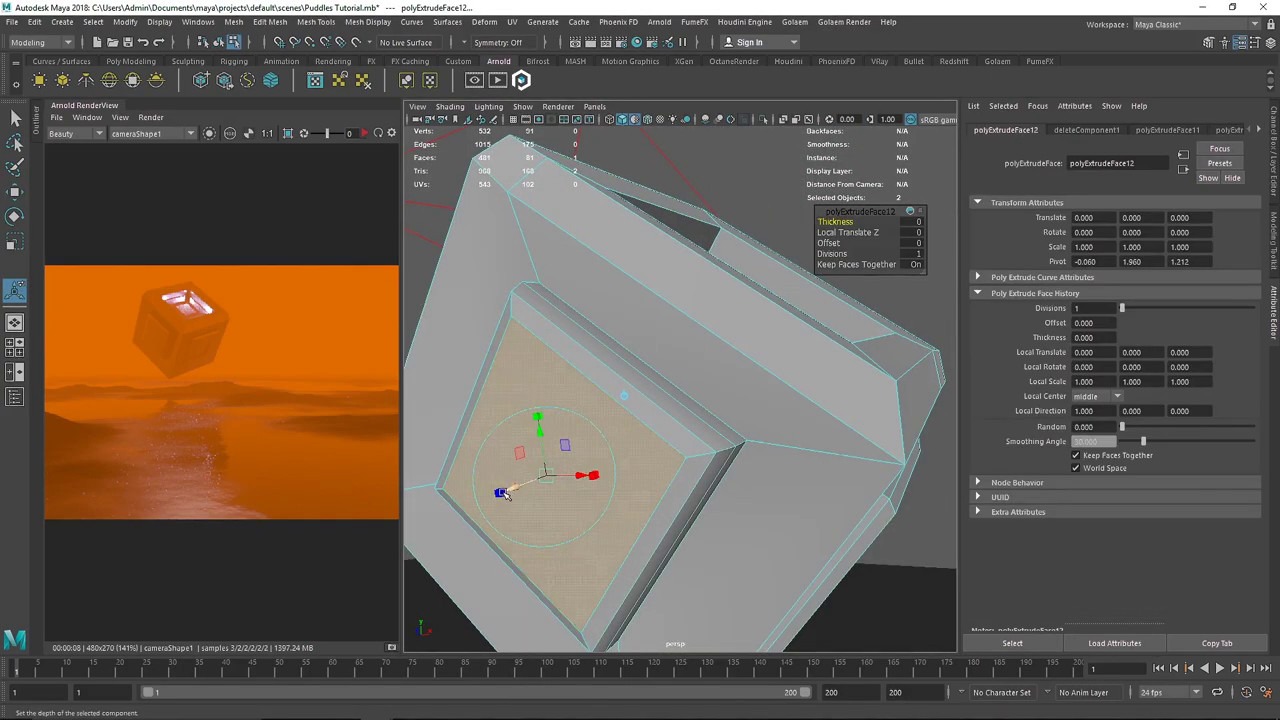
pyautogui.click(500, 492)
pyautogui.moveTo(546, 476); pyautogui.dragTo(536, 490)
pyautogui.hotkey('ctrl', 'e')
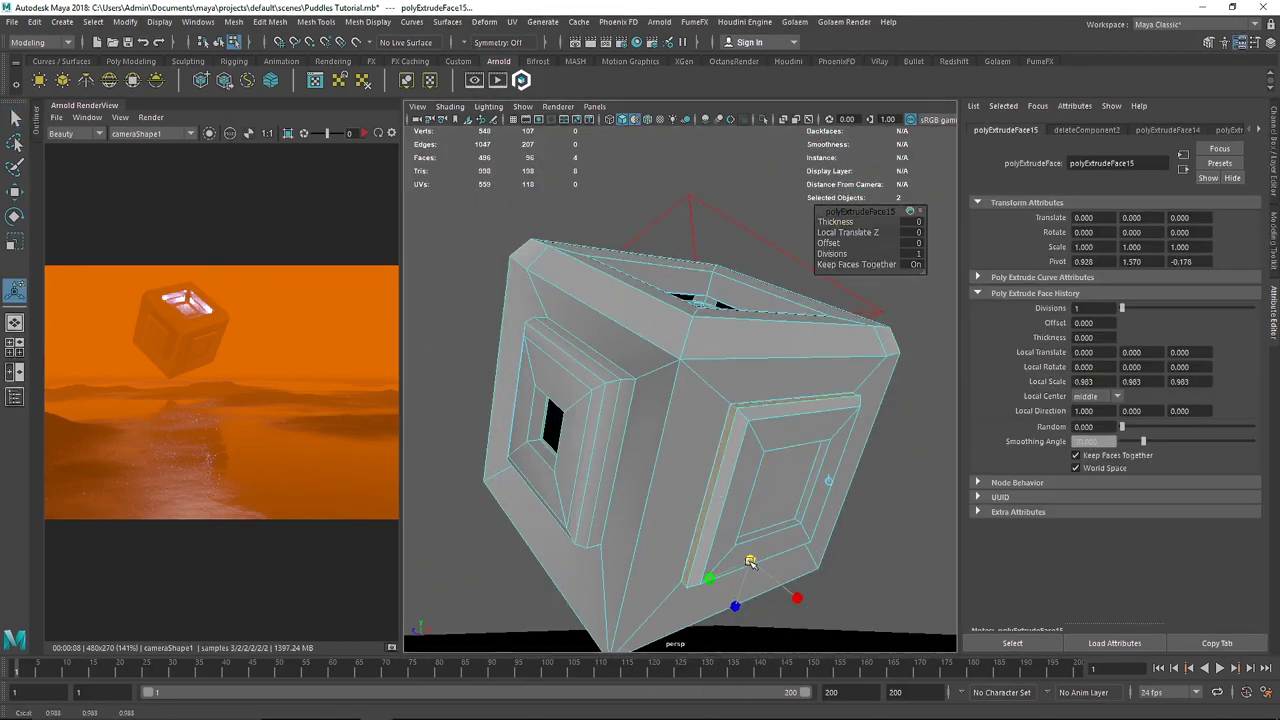
# Extrude the neighbouring side panel's rim faces separately, extrude its centre face inward and delete the innermost face
pyautogui.keyDown('alt'); pyautogui.moveTo(757, 514); pyautogui.dragTo(780, 470); pyautogui.keyUp('alt')
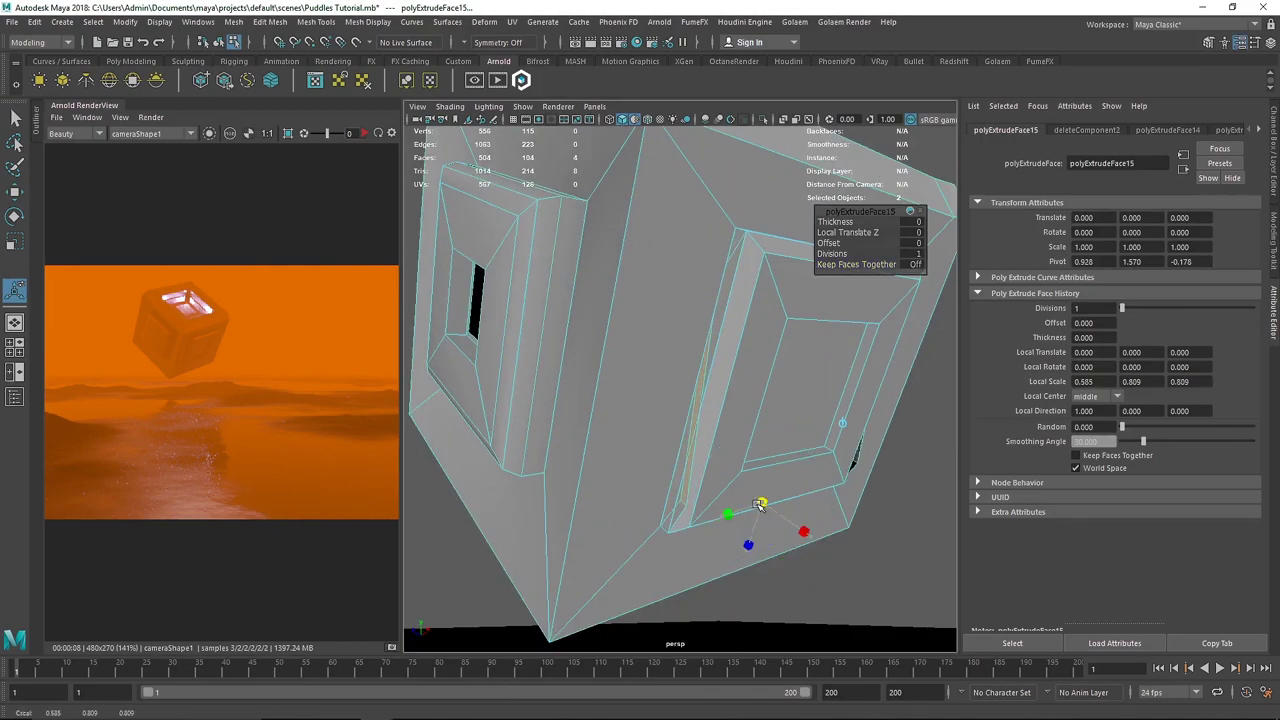
pyautogui.click(805, 390)
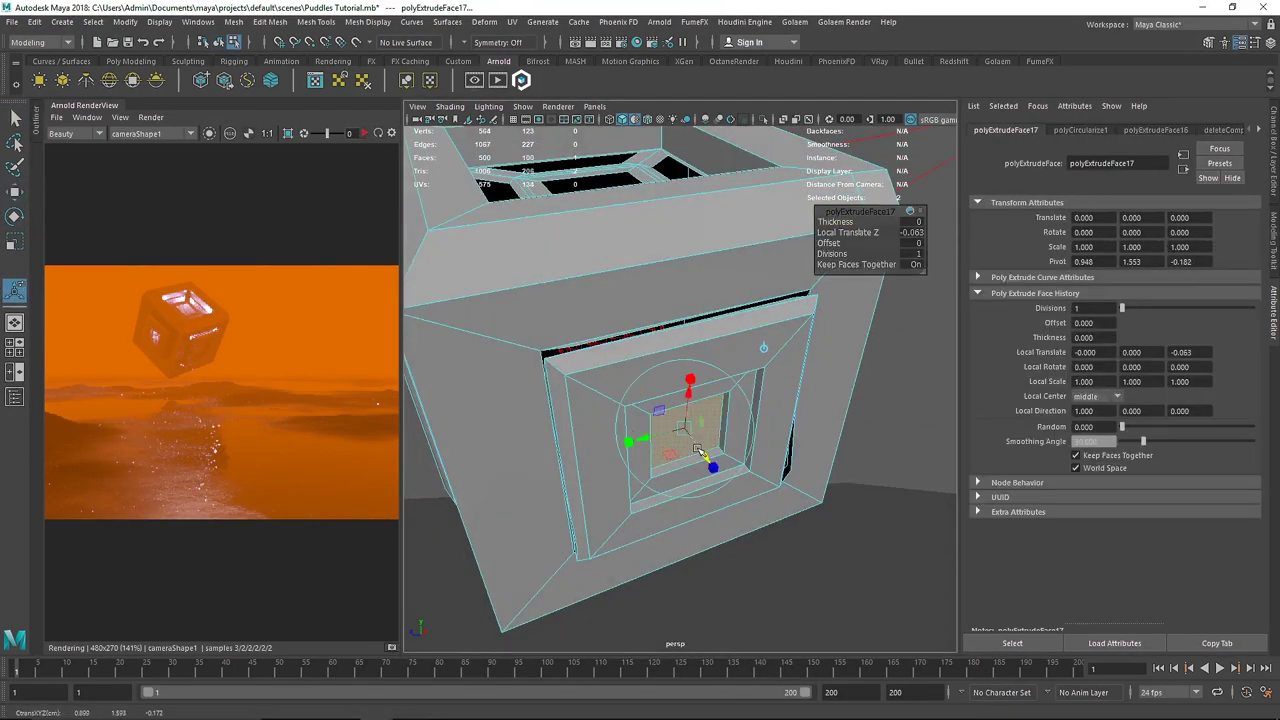
pyautogui.moveTo(694, 451); pyautogui.dragTo(686, 440)
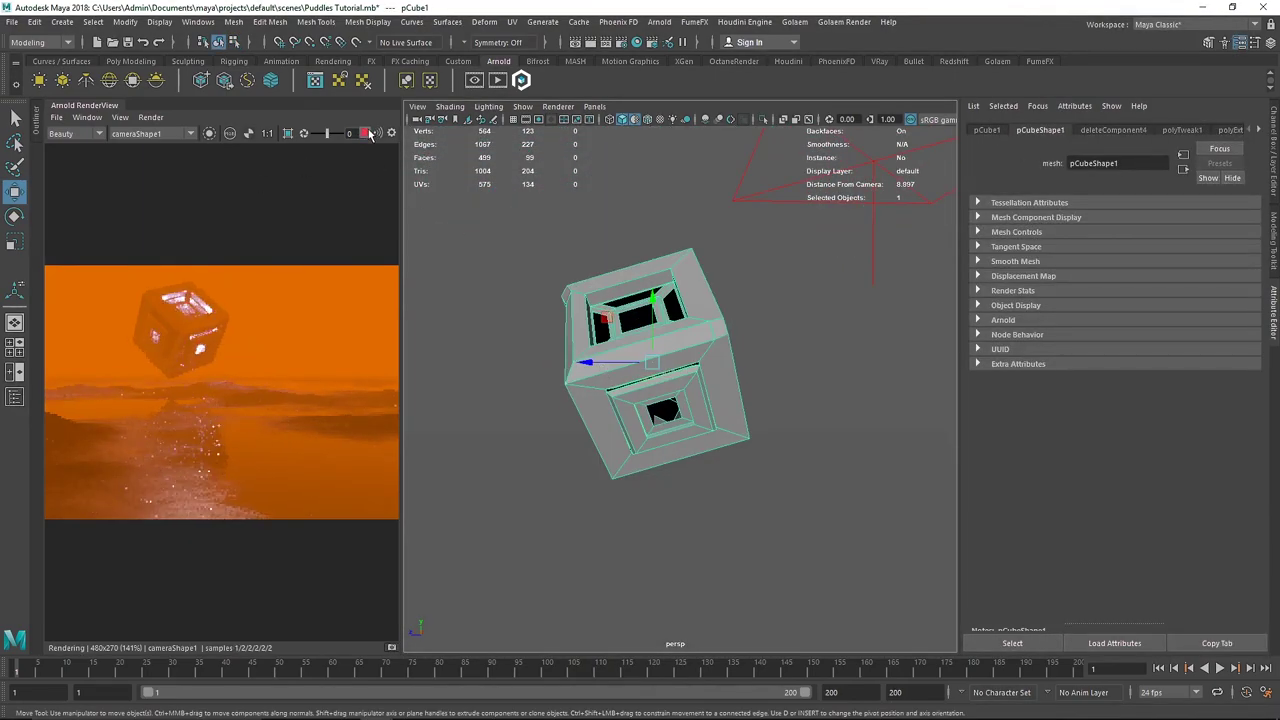
pyautogui.click(765, 319)
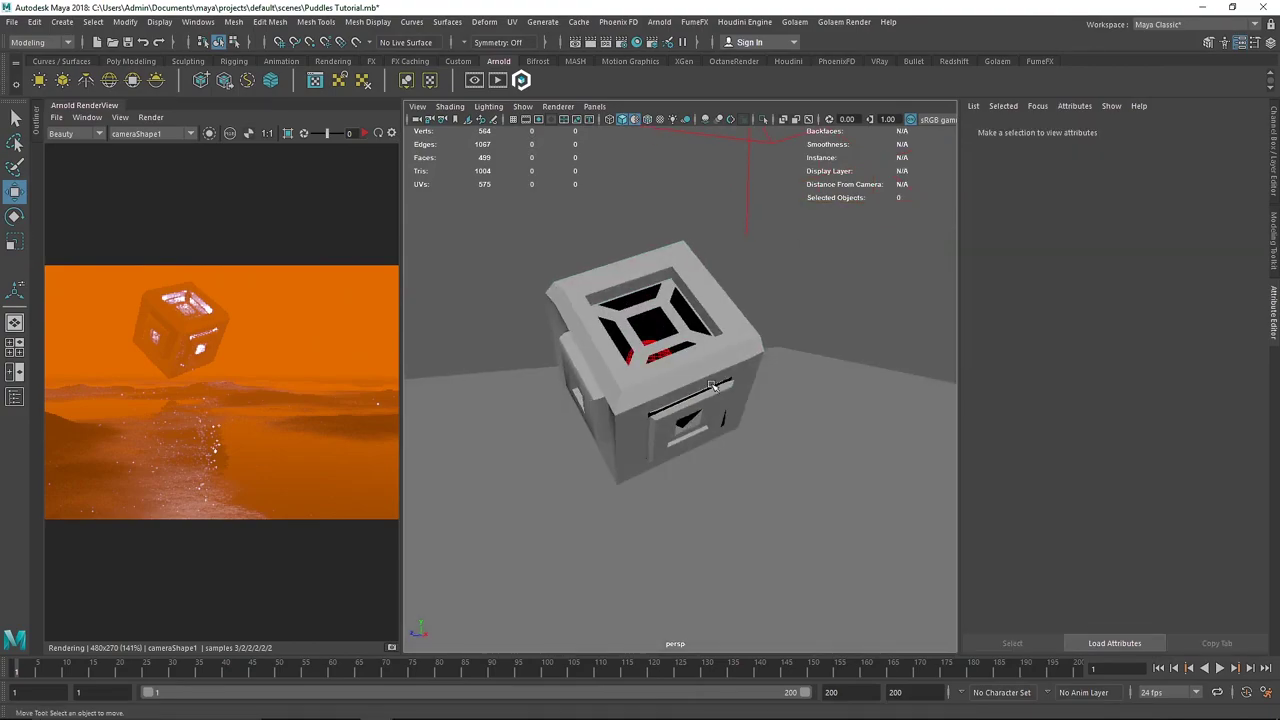
# Assign the cube, ground plane and sphere mesh light to a new display layer and hide that layer
pyautogui.click(703, 392)
pyautogui.scroll(-2, 700, 394)
pyautogui.keyDown('alt'); pyautogui.moveTo(697, 428); pyautogui.dragTo(663, 434); pyautogui.keyUp('alt')
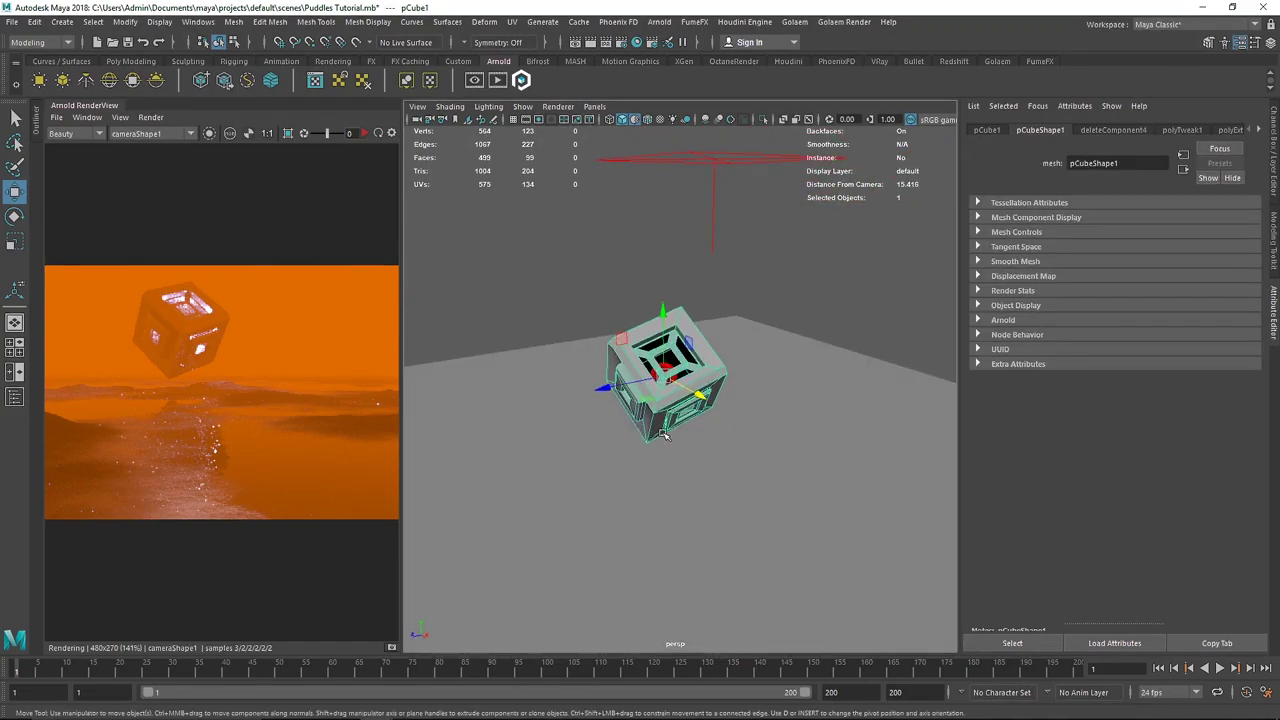
pyautogui.keyDown('shift'); pyautogui.click(765, 389); pyautogui.keyUp('shift')
pyautogui.keyDown('shift'); pyautogui.click(671, 362); pyautogui.keyUp('shift')
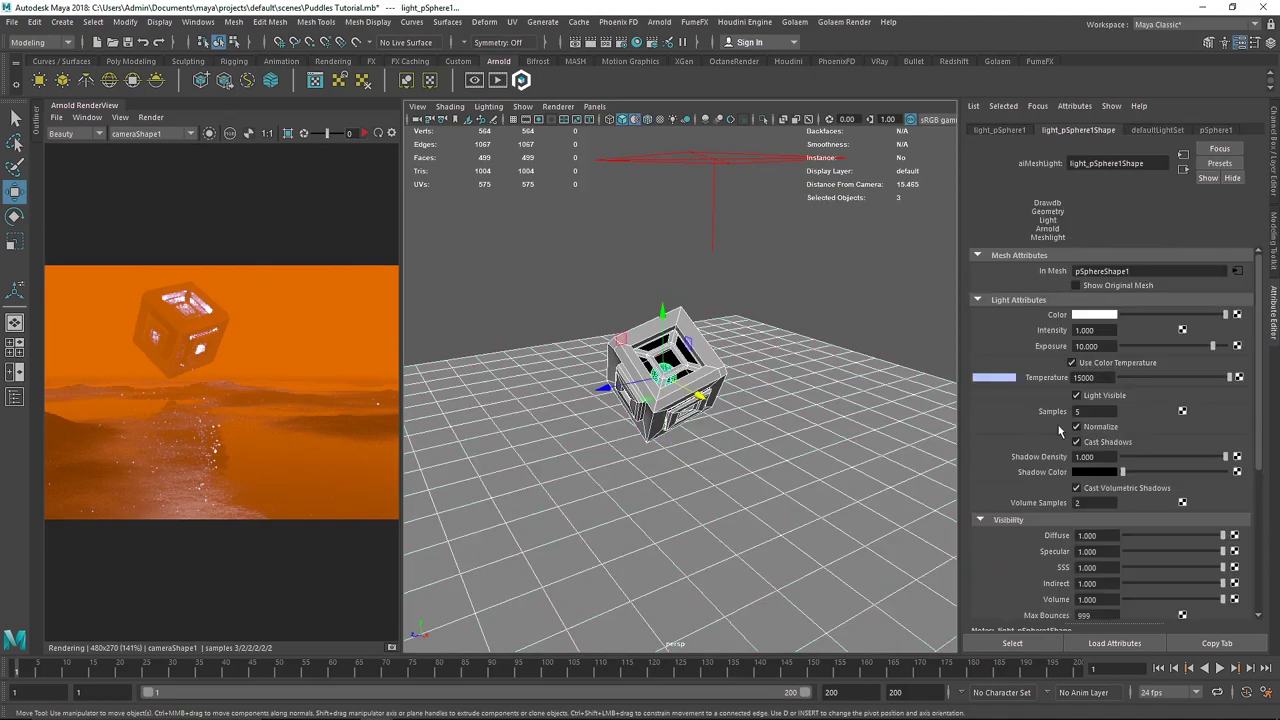
pyautogui.click(1273, 175)
pyautogui.click(1256, 556)
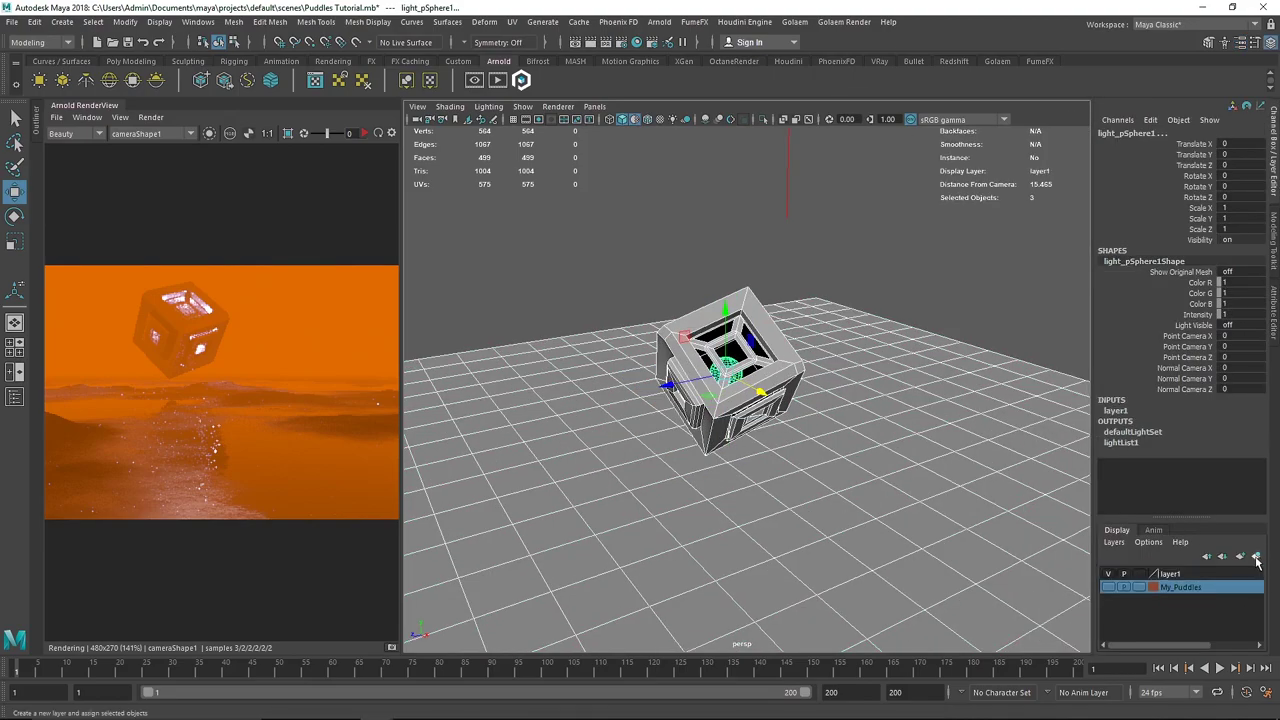
pyautogui.click(1108, 574)
pyautogui.click(882, 303)
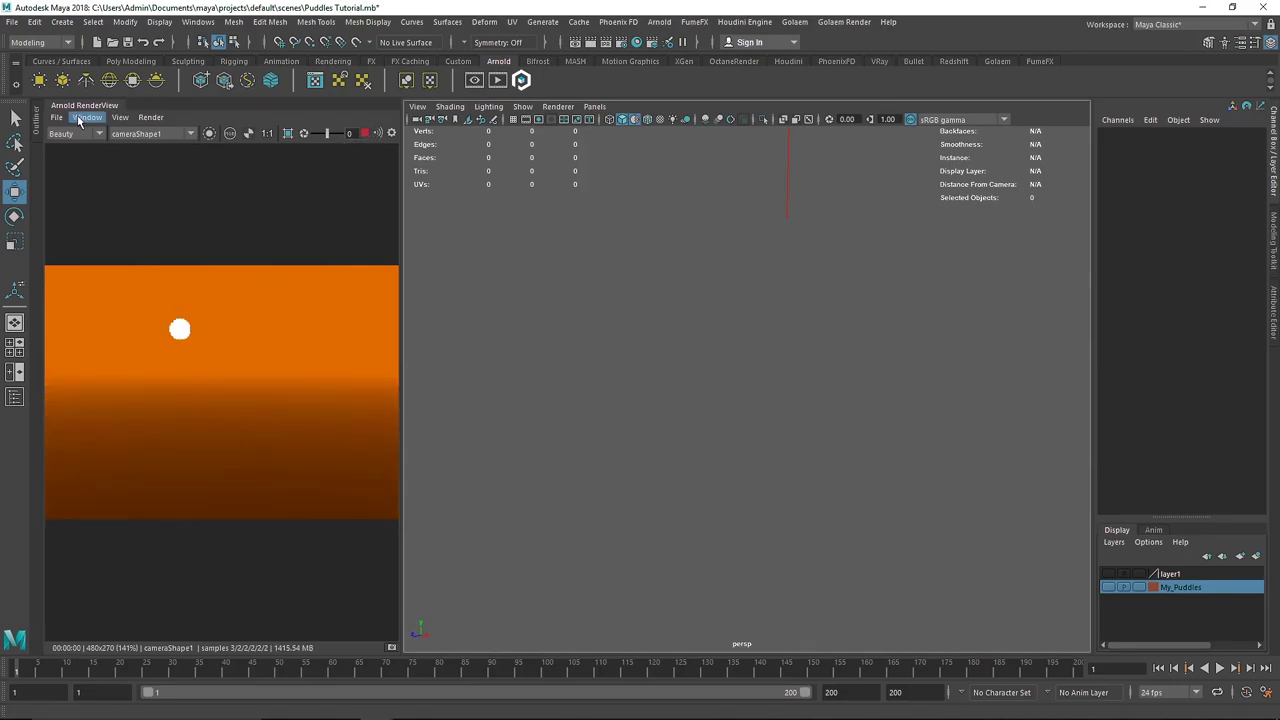
# Set light_pSphere1's intensity to 0 and exposure to -5, and update the full scene in the render view
pyautogui.click(37, 128)
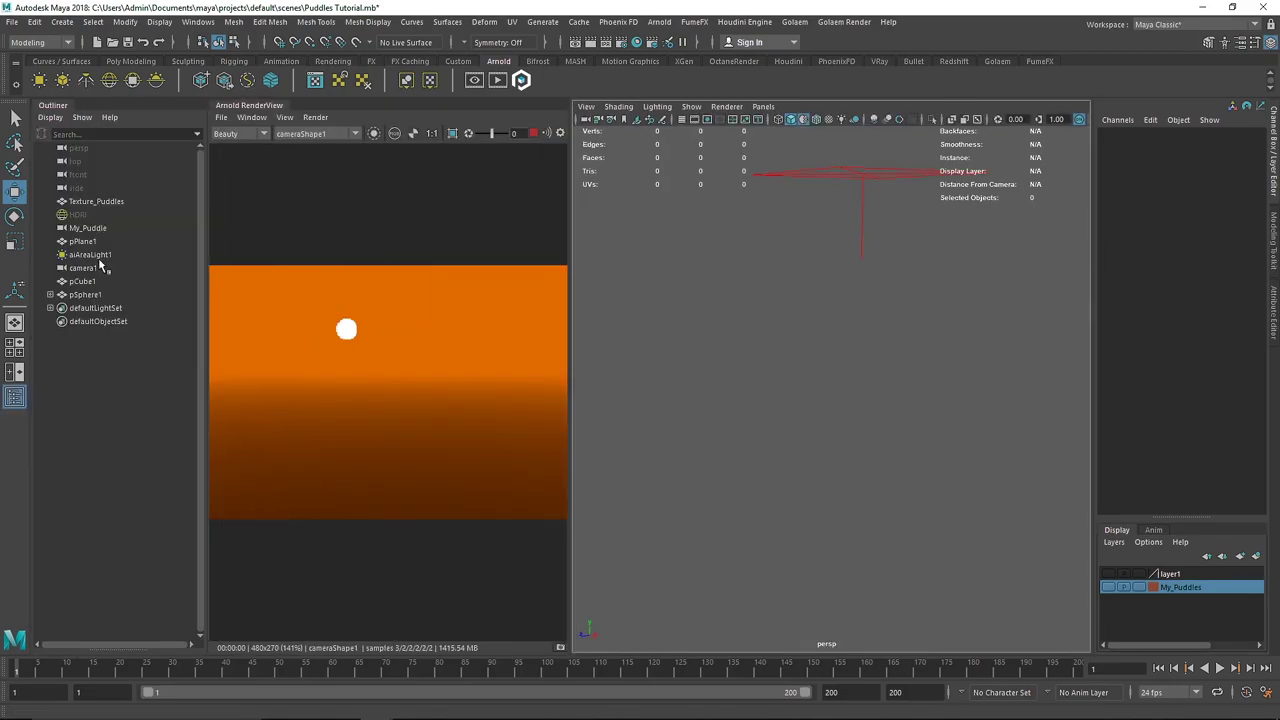
pyautogui.click(92, 255)
pyautogui.click(51, 295)
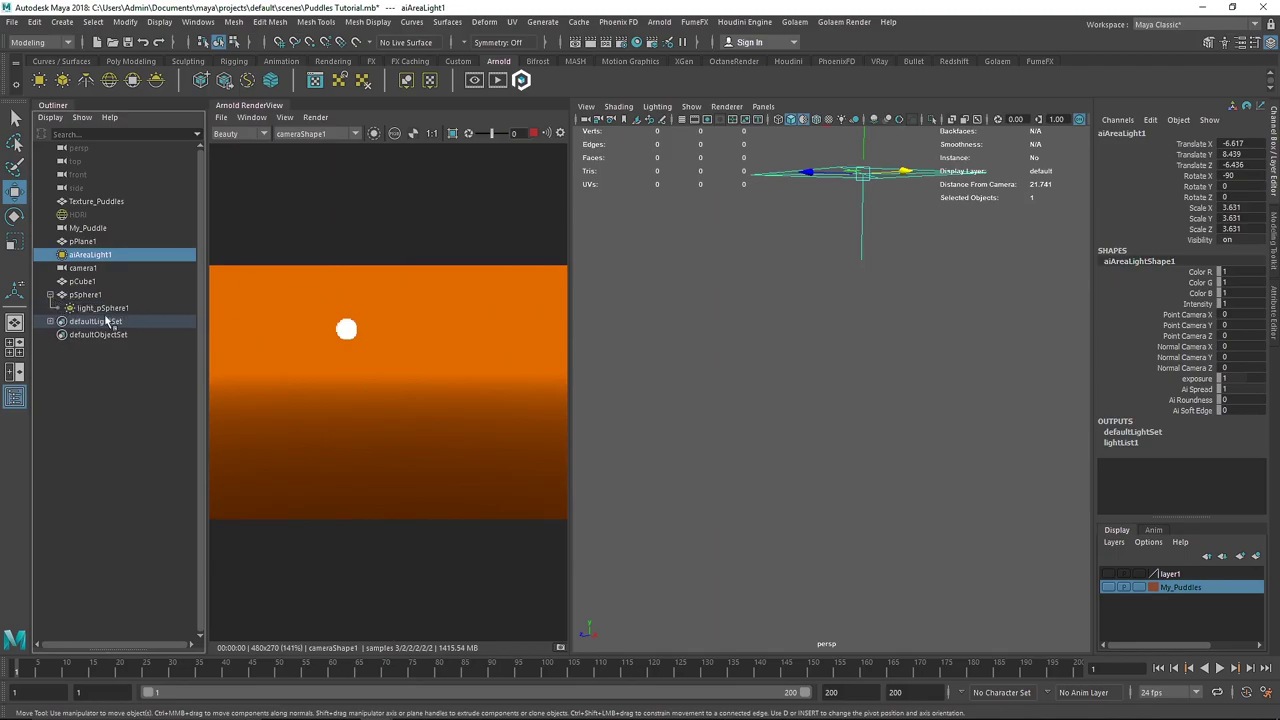
pyautogui.click(116, 309)
pyautogui.click(1275, 330)
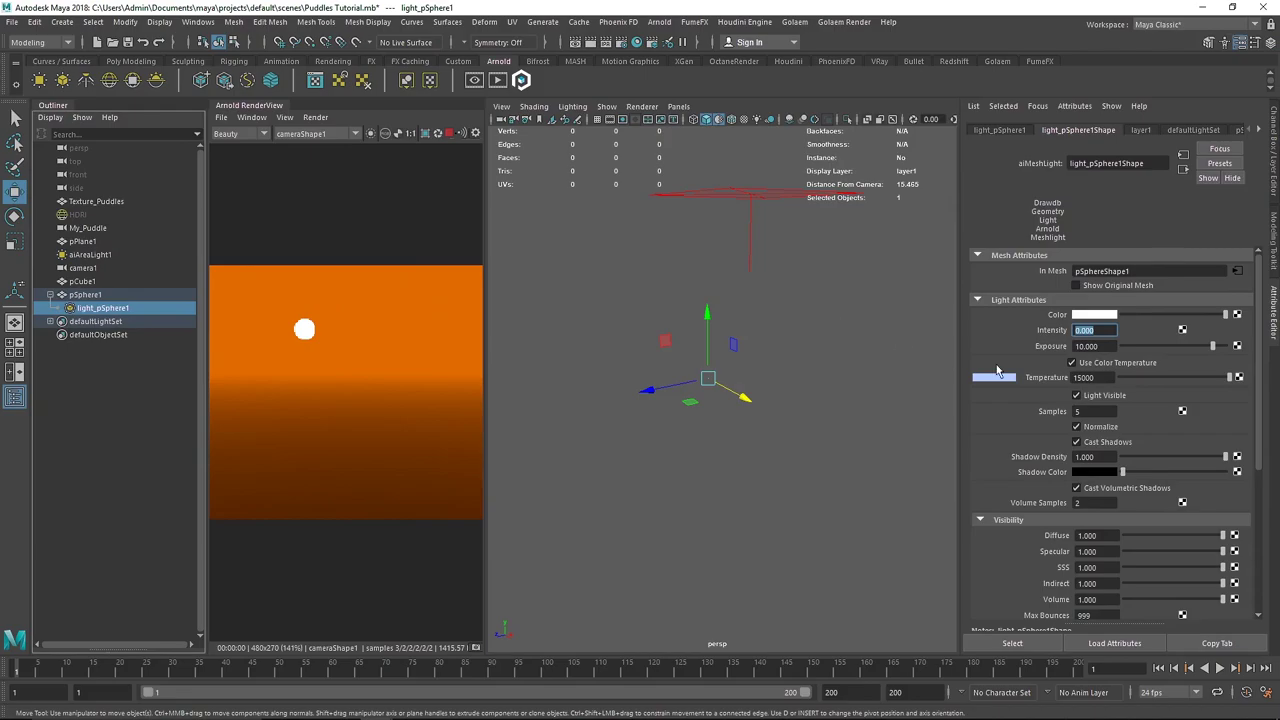
pyautogui.click(1112, 346)
pyautogui.click(315, 117)
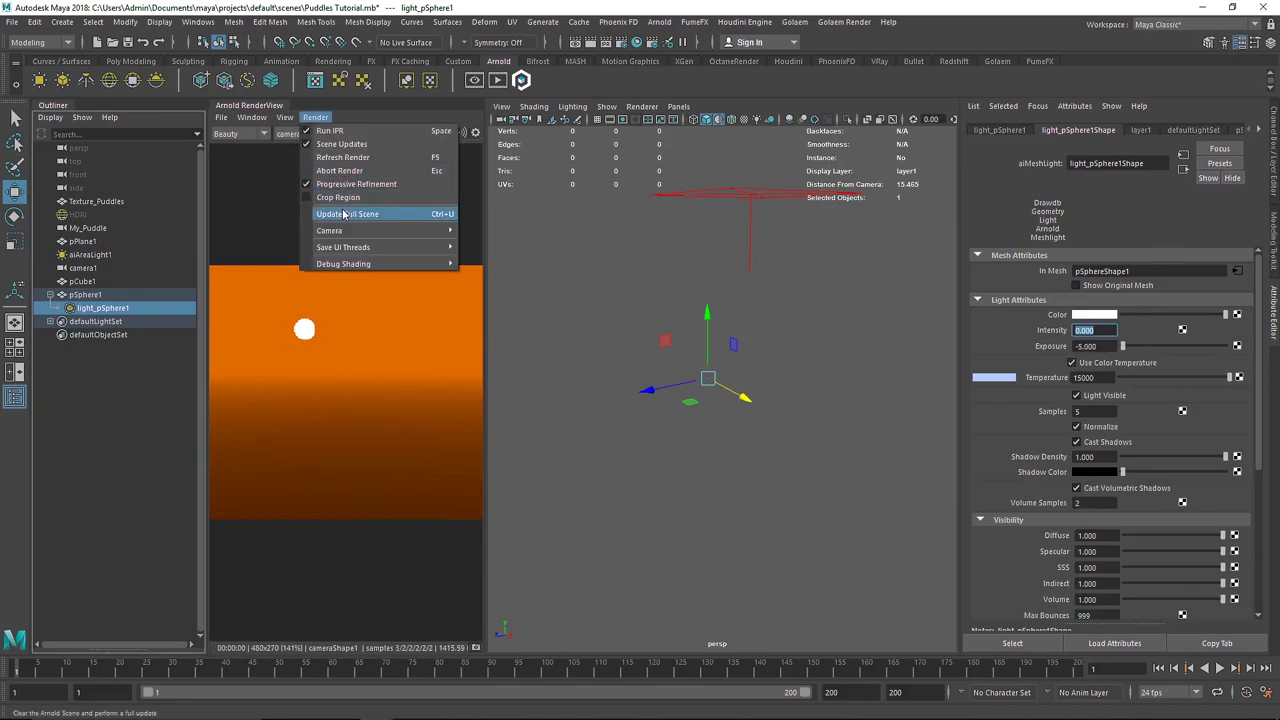
pyautogui.click(372, 214)
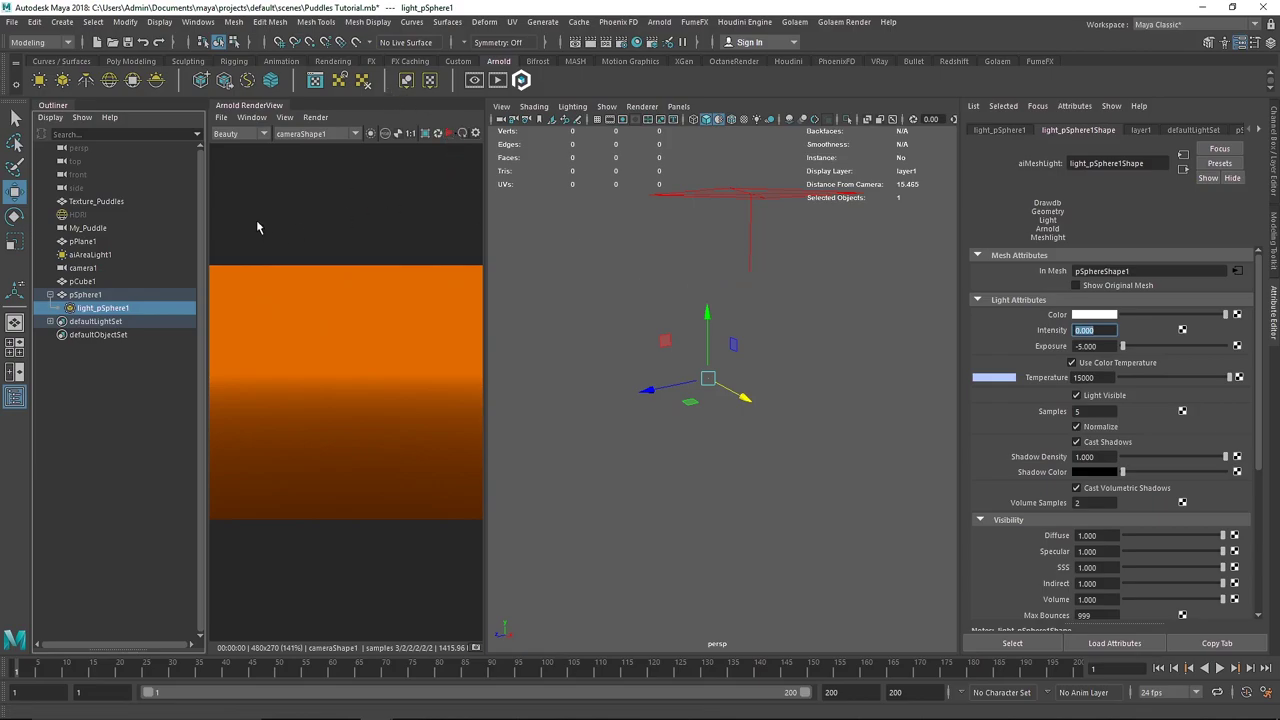
# Set the aiFog atmosphere's distance to 0 through the render settings and restart the live render
pyautogui.click(635, 43)
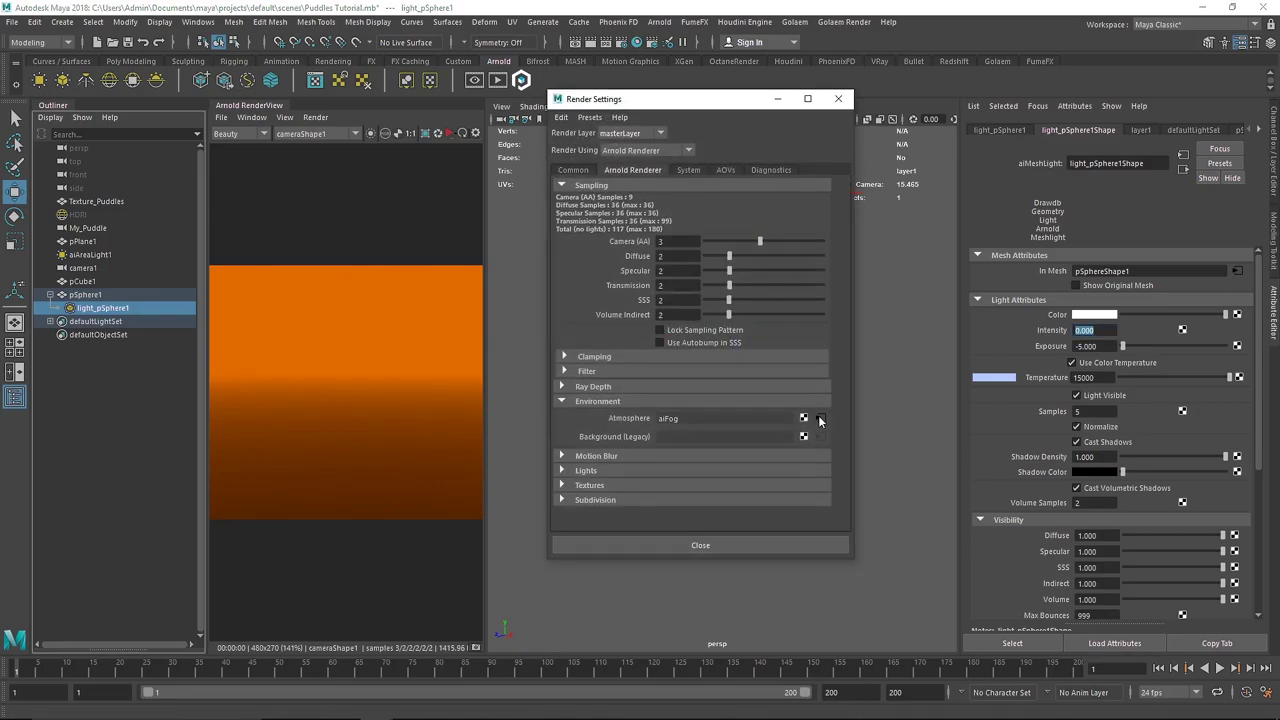
pyautogui.click(820, 419)
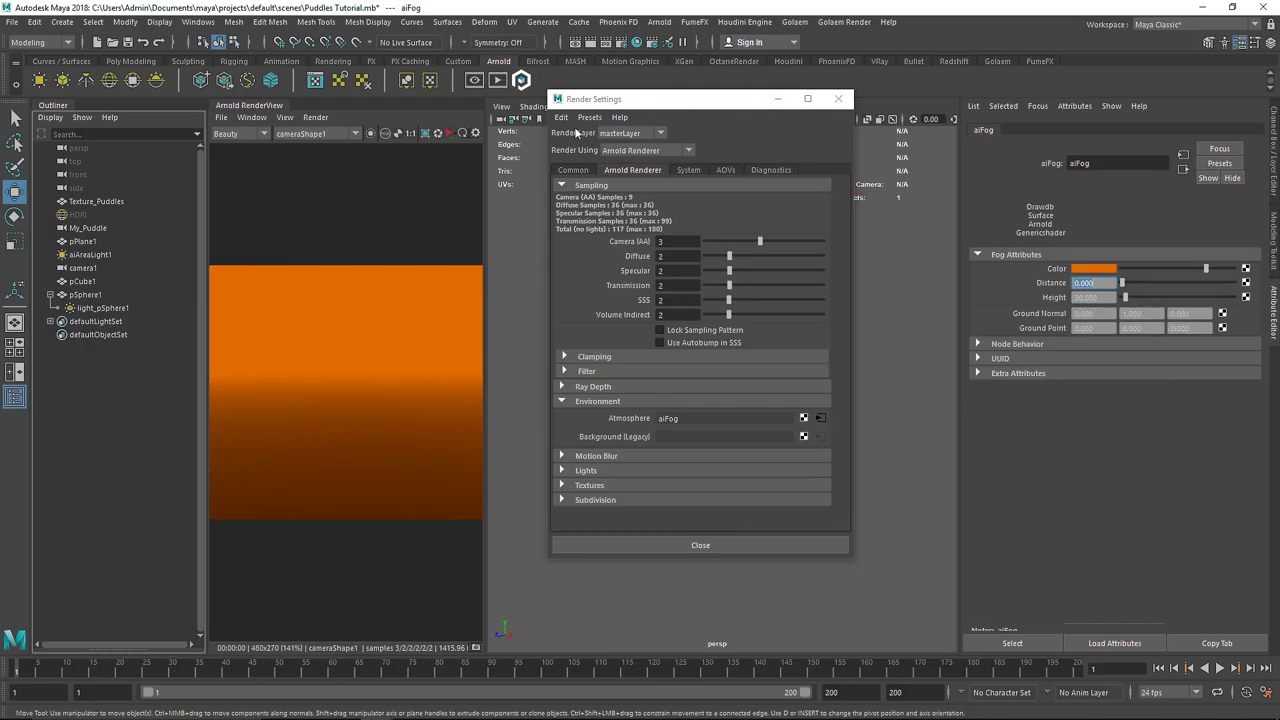
pyautogui.click(449, 134)
pyautogui.click(837, 99)
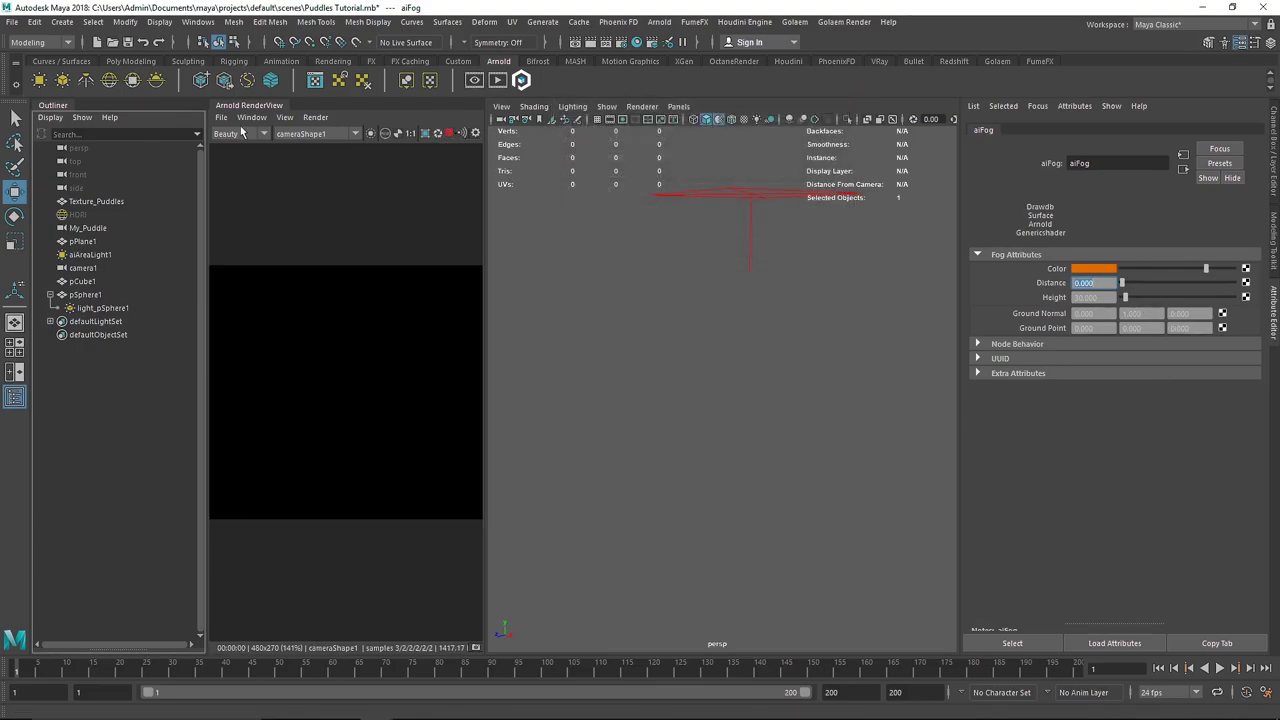
# Collapse the Outliner, add an Arnold physical sky and close the render view
pyautogui.click(70, 107)
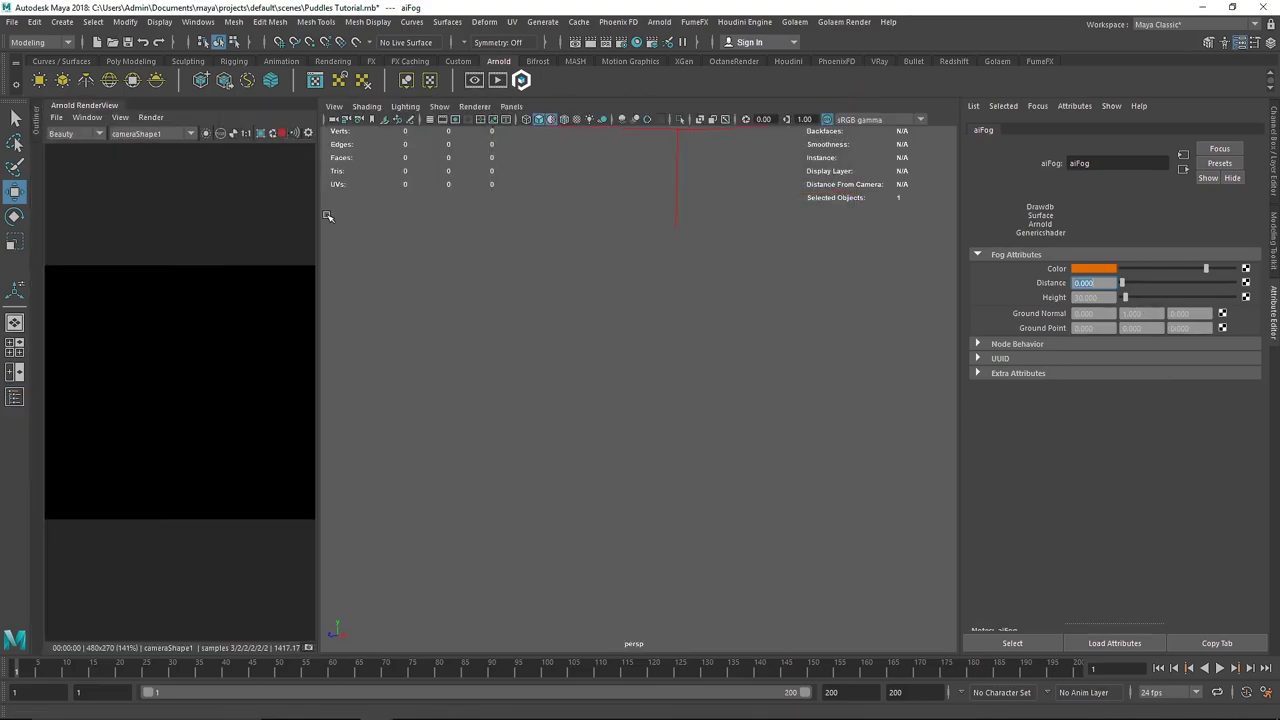
pyautogui.click(325, 216)
pyautogui.moveTo(318, 212); pyautogui.dragTo(420, 210)
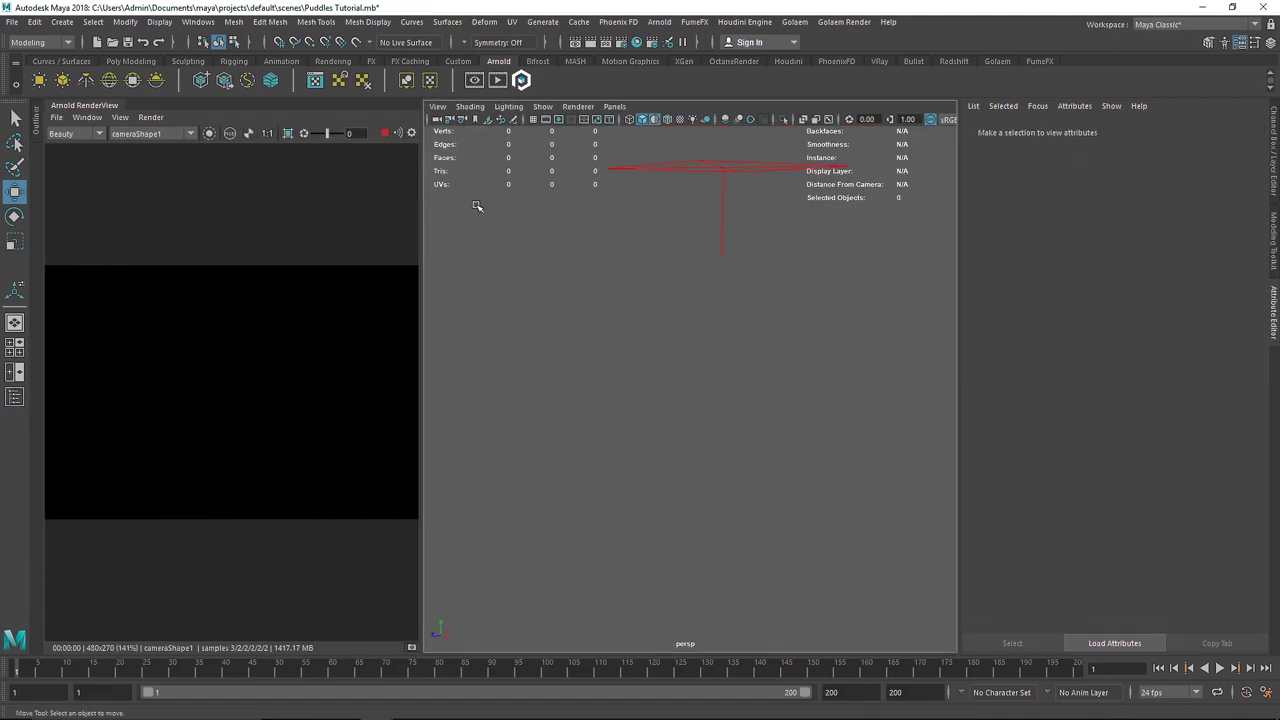
pyautogui.click(156, 80)
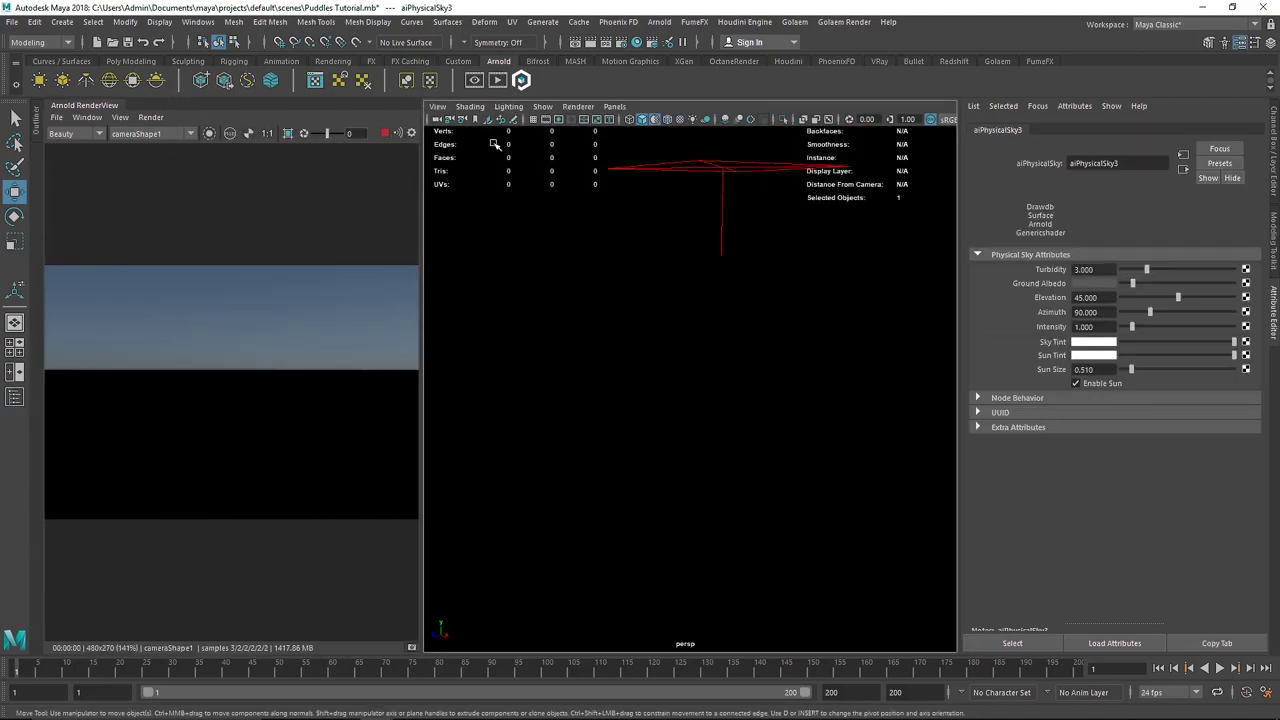
pyautogui.click(122, 117)
pyautogui.click(163, 160)
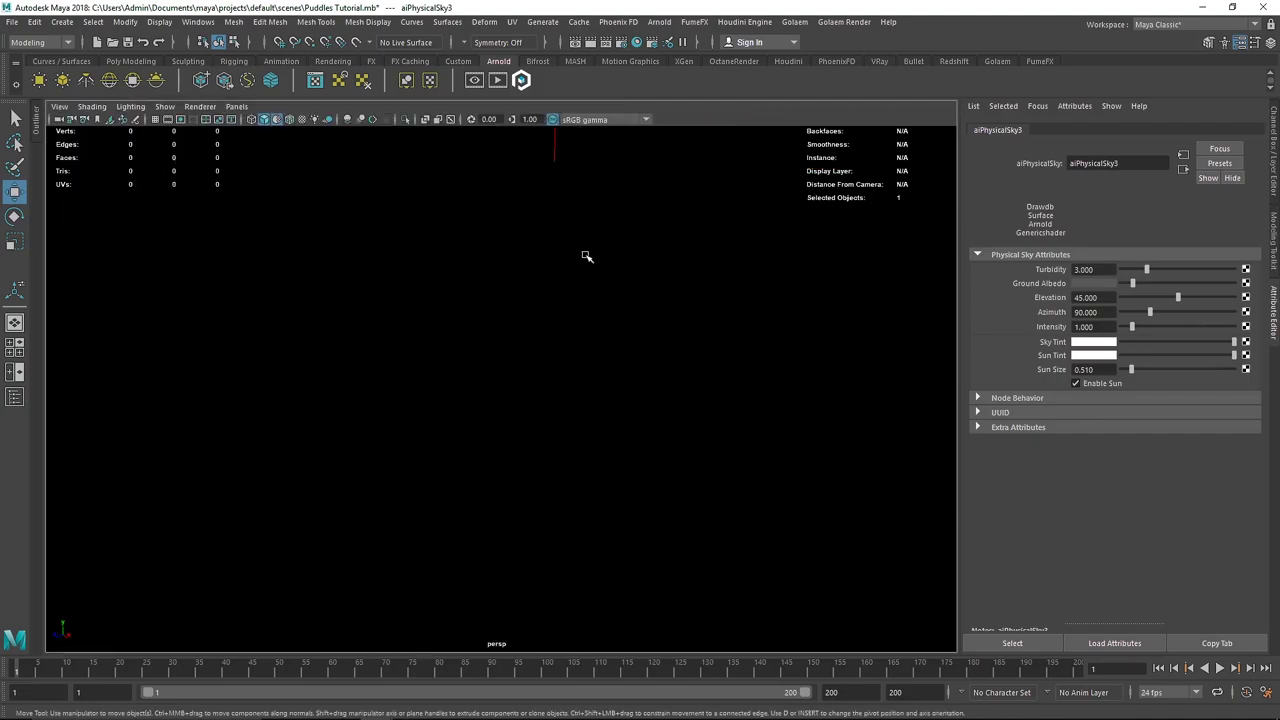
# Create a polygon plane at the origin and scale it uniformly to 3
pyautogui.click(130, 61)
pyautogui.click(156, 80)
pyautogui.press('f')
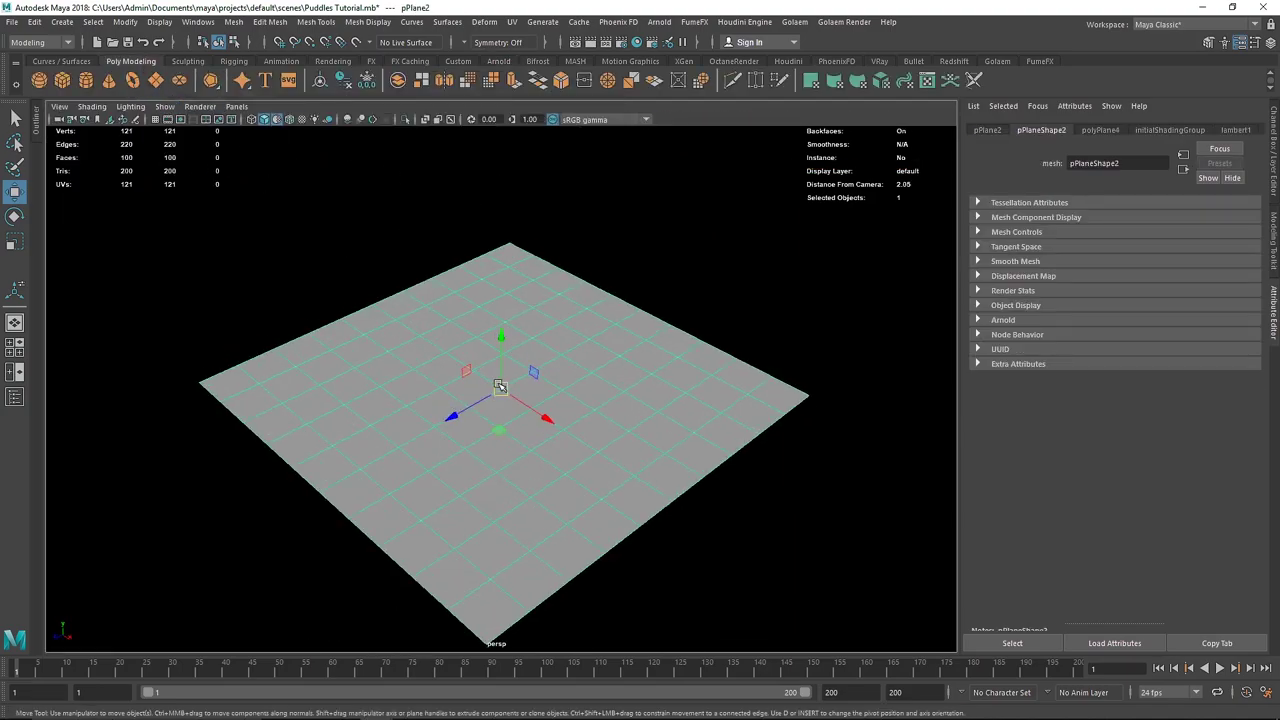
pyautogui.press('r')
pyautogui.moveTo(501, 389)
pyautogui.mouseDown()
pyautogui.moveTo(533, 400)
pyautogui.moveTo(505, 398)
pyautogui.mouseUp()
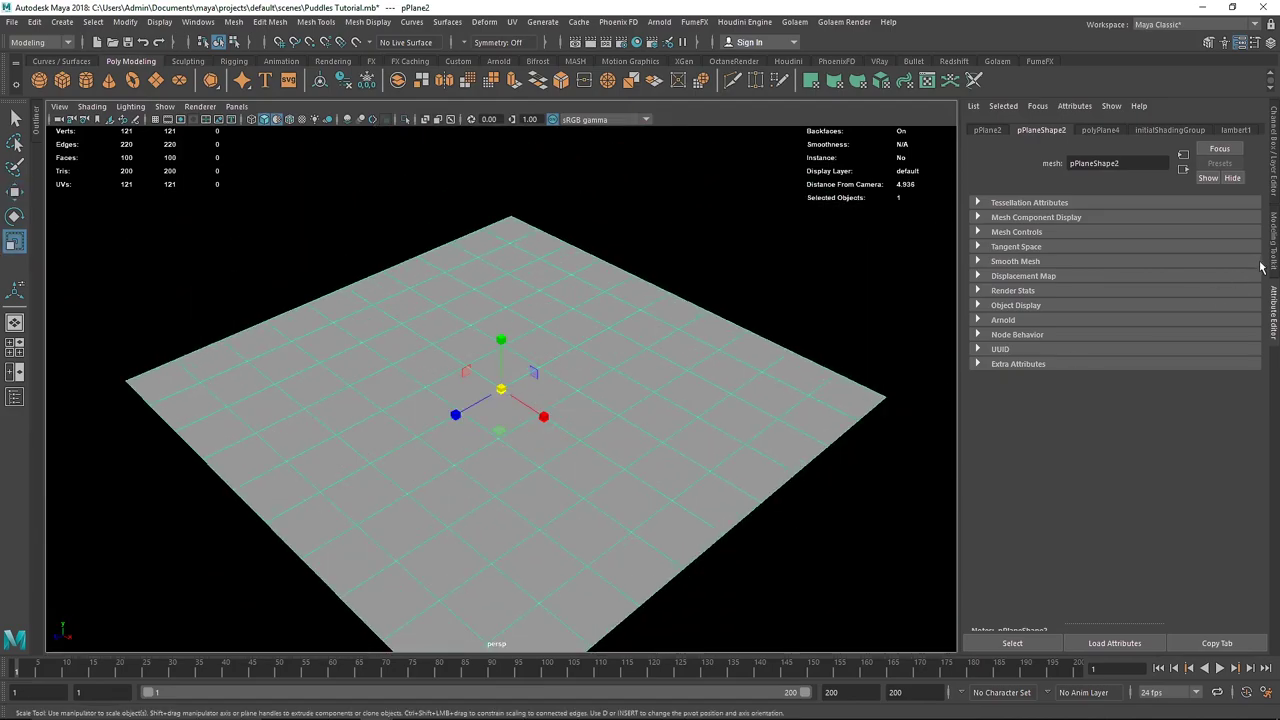
# Set the new plane's width and height subdivisions to 50
pyautogui.hotkey('ctrl', 'a')
pyautogui.click(1123, 283)
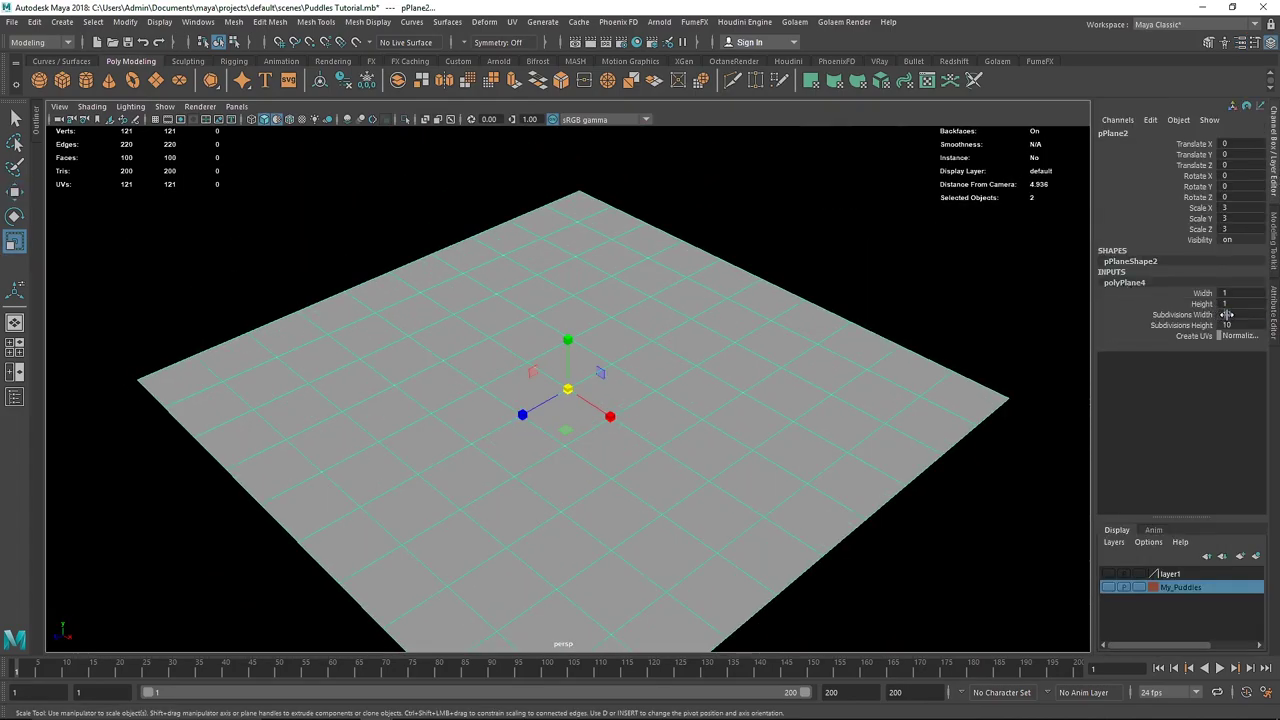
pyautogui.press('Tab')
pyautogui.write('50')
pyautogui.press('Return')
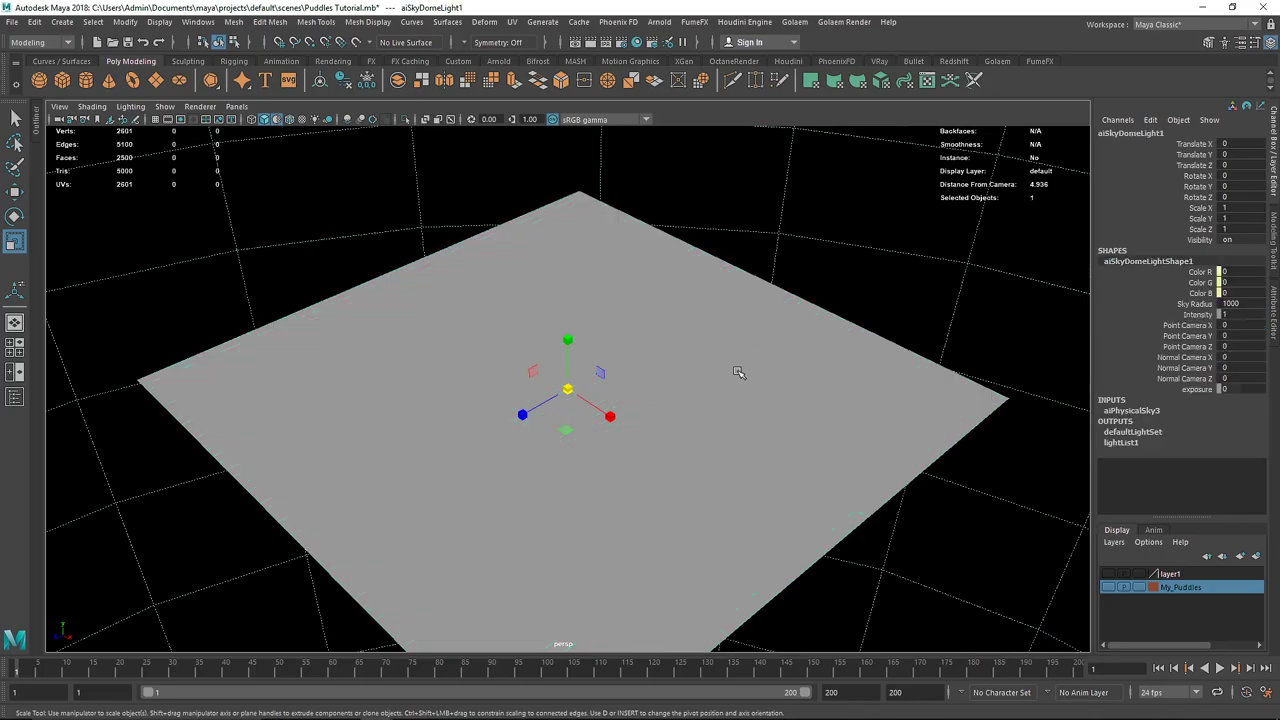
# Sculpt raised, winding ridges and bumps across the middle of the new plane with the Wax tool, adjusting the brush size
pyautogui.click(720, 362)
pyautogui.moveTo(680, 354)
pyautogui.keyDown('alt'); pyautogui.mouseDown()
pyautogui.moveTo(686, 323)
pyautogui.moveTo(671, 349)
pyautogui.mouseUp(); pyautogui.keyUp('alt')
pyautogui.scroll(2, 660, 350)
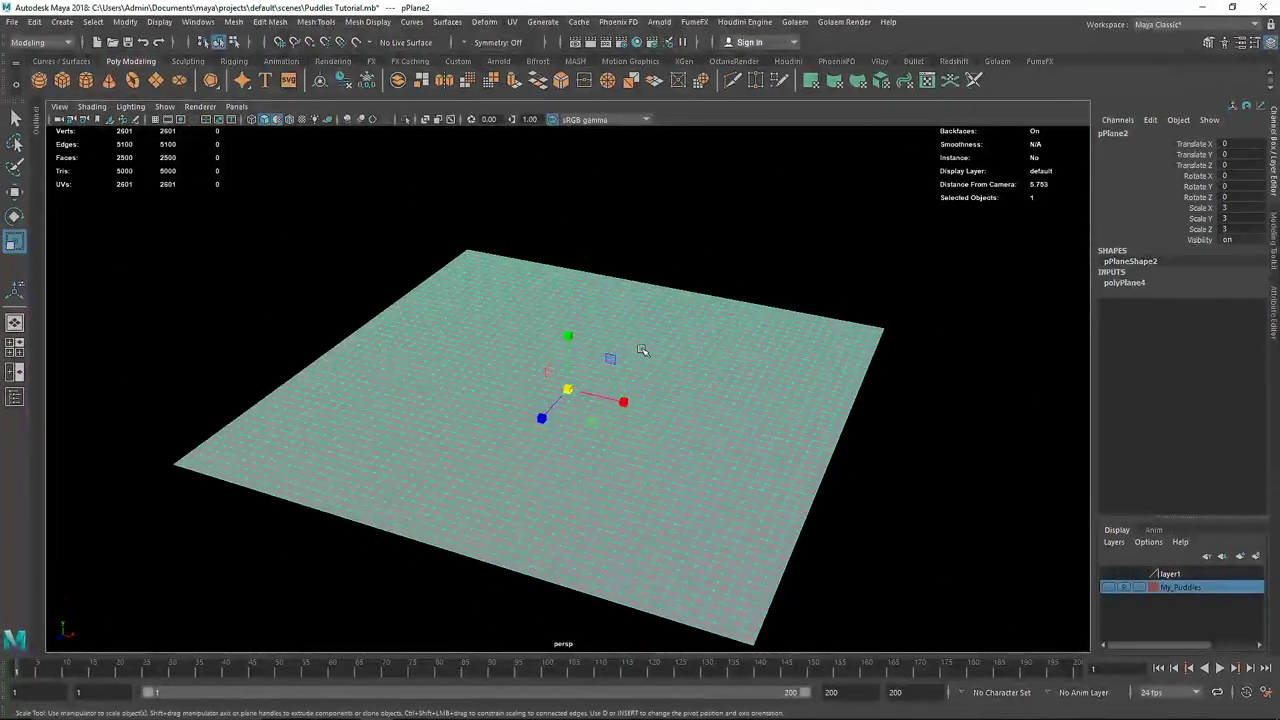
pyautogui.click(188, 61)
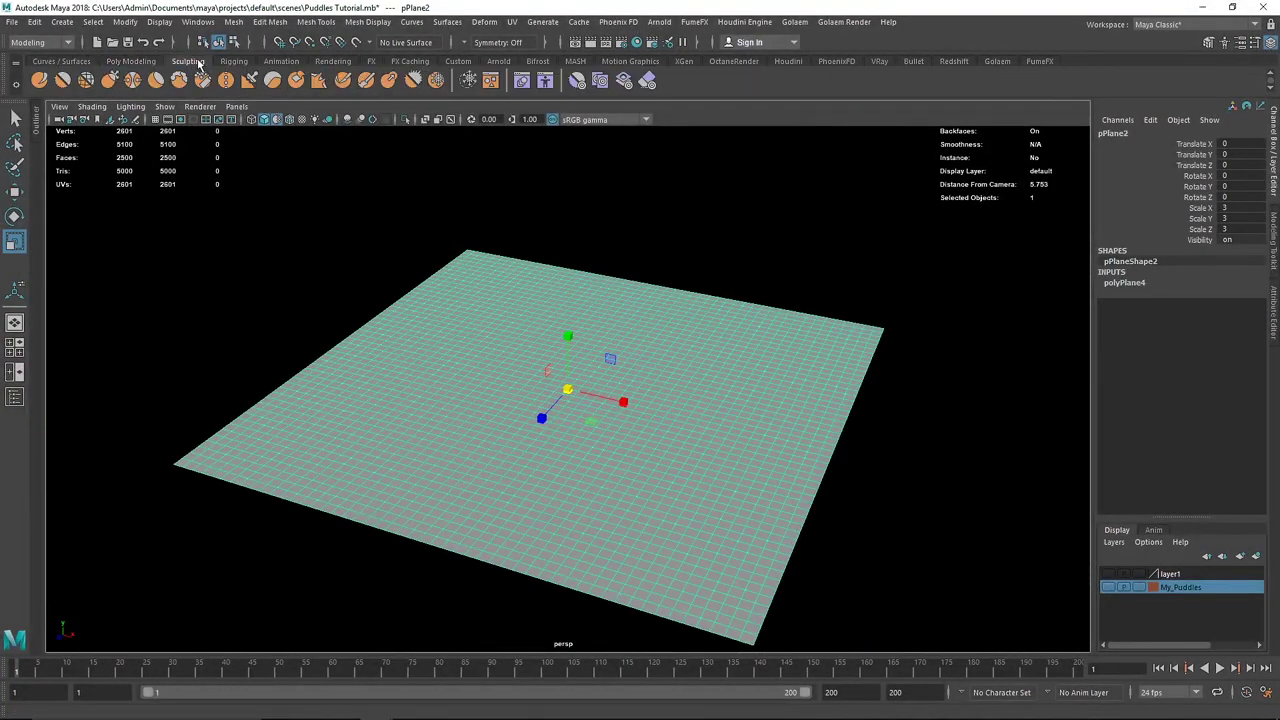
pyautogui.scroll(2, 477, 383)
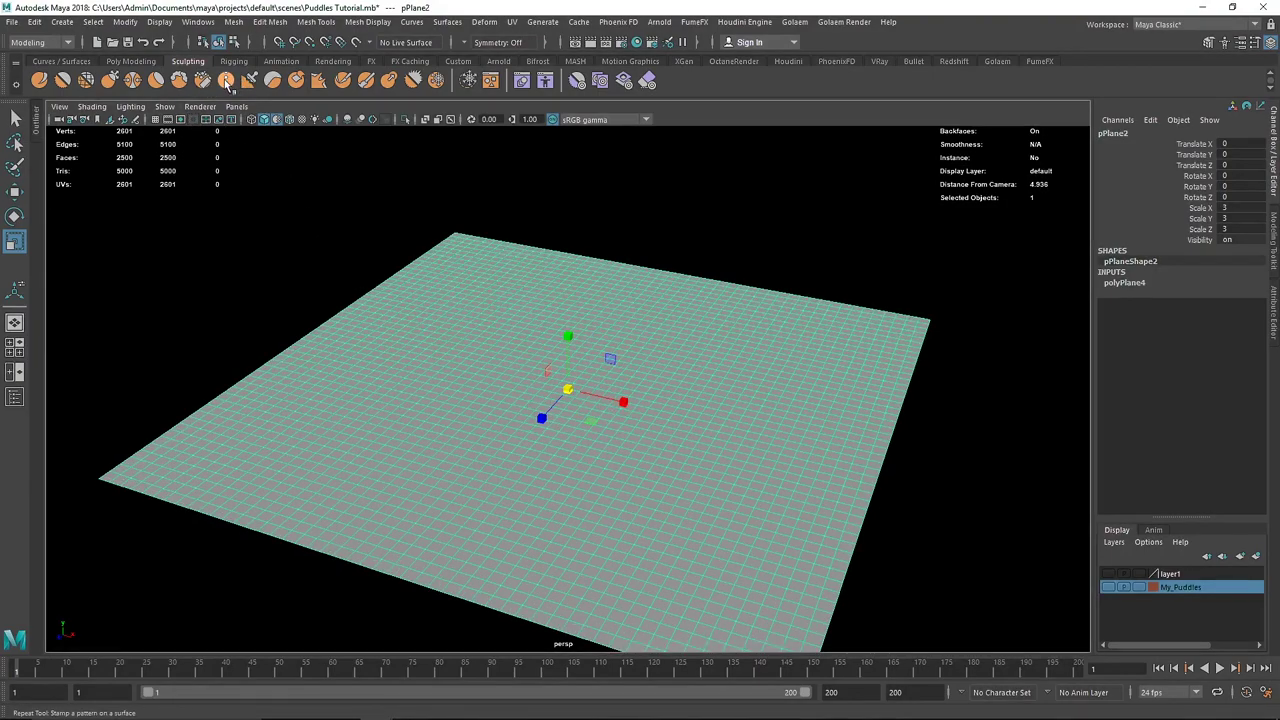
pyautogui.click(272, 80)
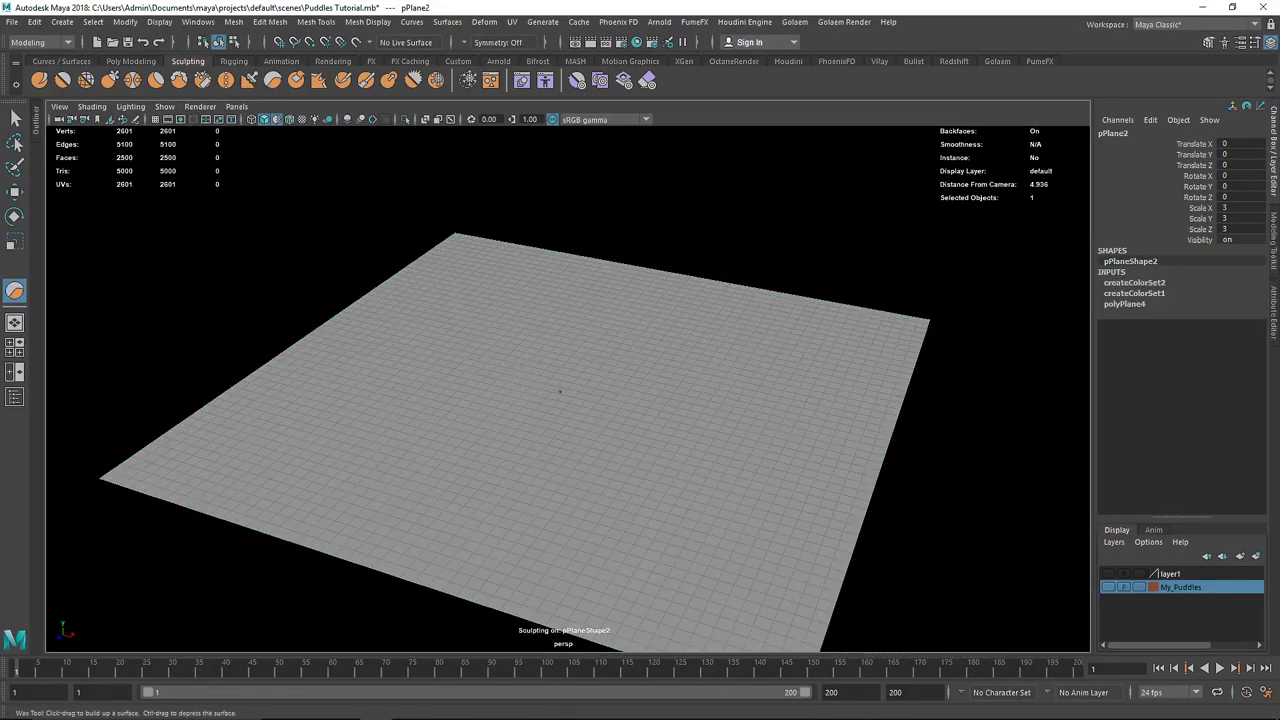
pyautogui.press('b')
pyautogui.moveTo(568, 393); pyautogui.dragTo(156, 411)
pyautogui.press('b')
pyautogui.moveTo(555, 418)
pyautogui.mouseDown()
pyautogui.moveTo(539, 421)
pyautogui.moveTo(630, 408)
pyautogui.moveTo(598, 408)
pyautogui.mouseUp()
pyautogui.press('b')
pyautogui.moveTo(660, 505)
pyautogui.mouseDown()
pyautogui.moveTo(520, 490)
pyautogui.moveTo(598, 397)
pyautogui.moveTo(510, 390)
pyautogui.moveTo(582, 392)
pyautogui.moveTo(625, 462)
pyautogui.moveTo(596, 440)
pyautogui.mouseUp()
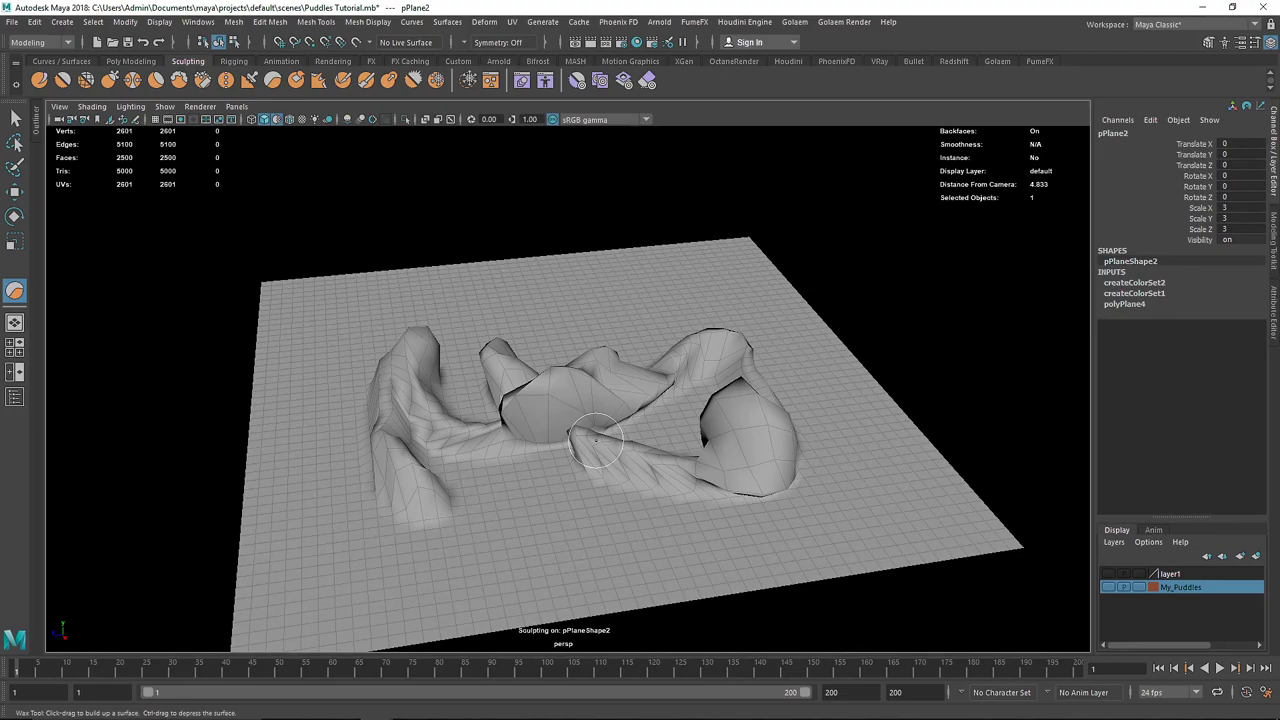
# Set the Wax tool's strength to 0.2 and test it with light strokes on the sculpted plane
pyautogui.click(36, 116)
pyautogui.click(16, 117)
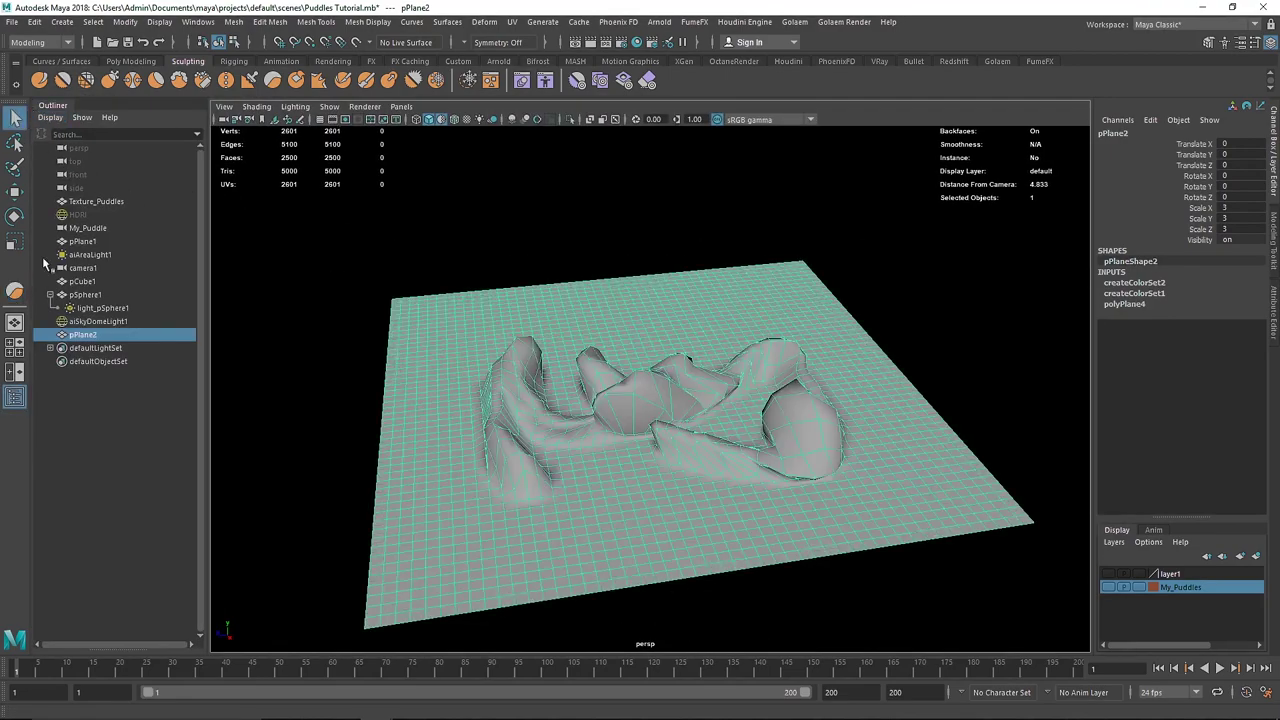
pyautogui.doubleClick(14, 290)
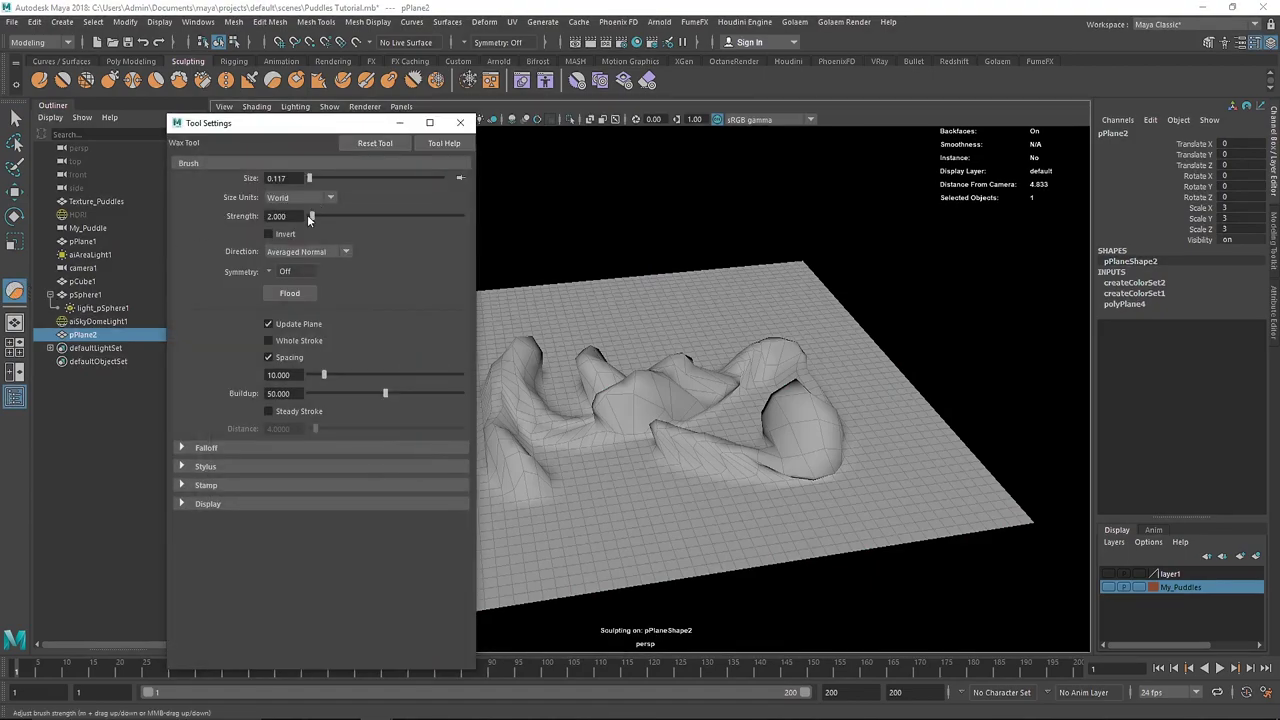
pyautogui.moveTo(298, 217); pyautogui.dragTo(164, 211)
pyautogui.write('0.2')
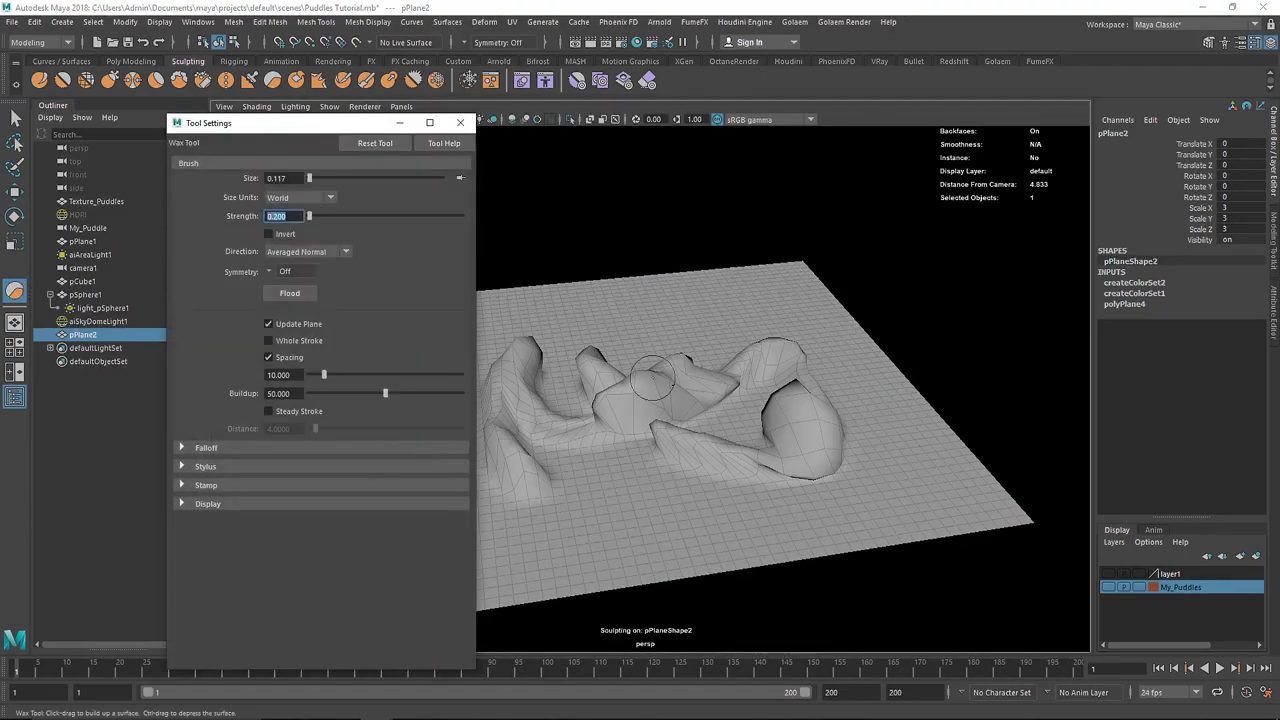
pyautogui.press('Return')
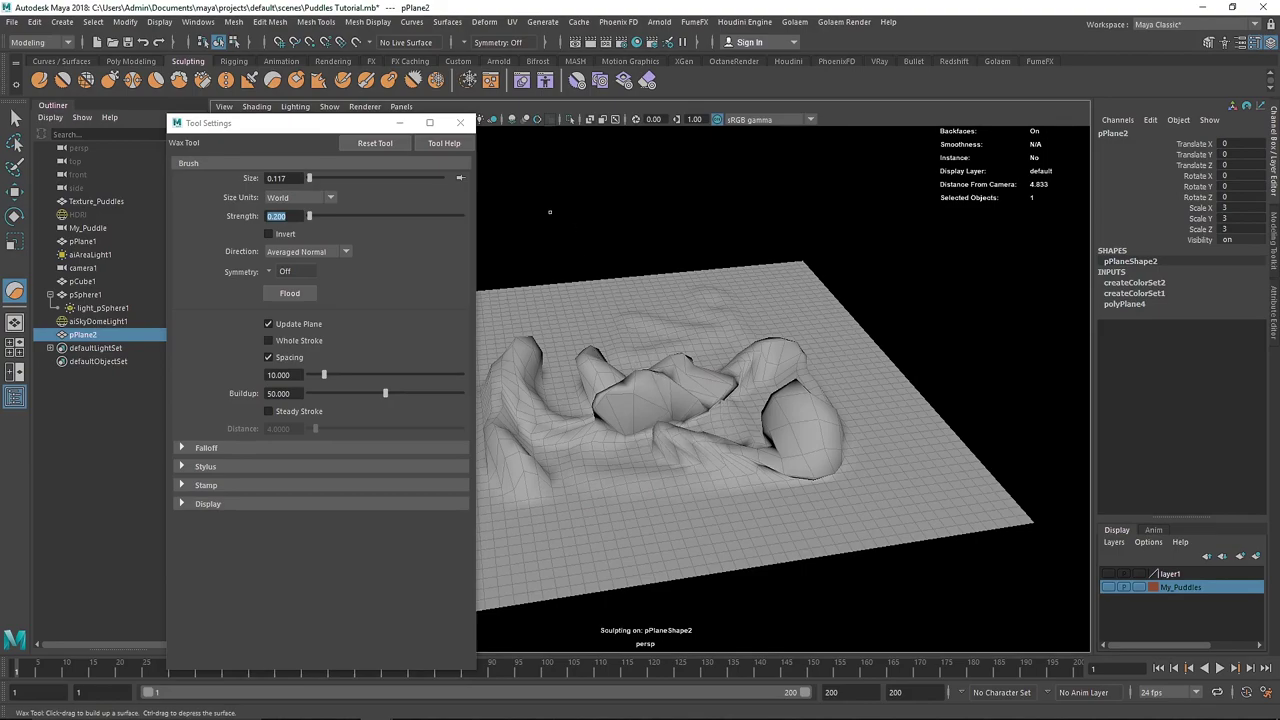
pyautogui.click(460, 122)
pyautogui.click(55, 105)
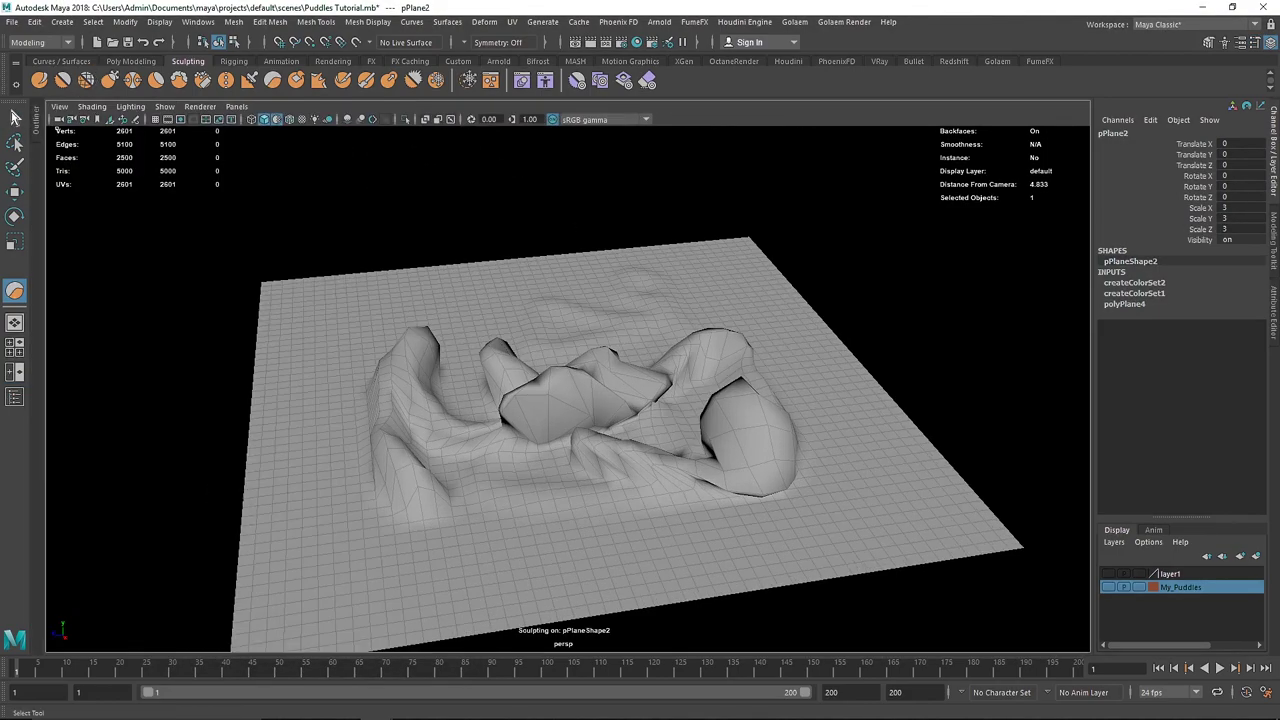
# Delete the sculpted test plane
pyautogui.click(15, 117)
pyautogui.click(128, 61)
pyautogui.press('Delete')
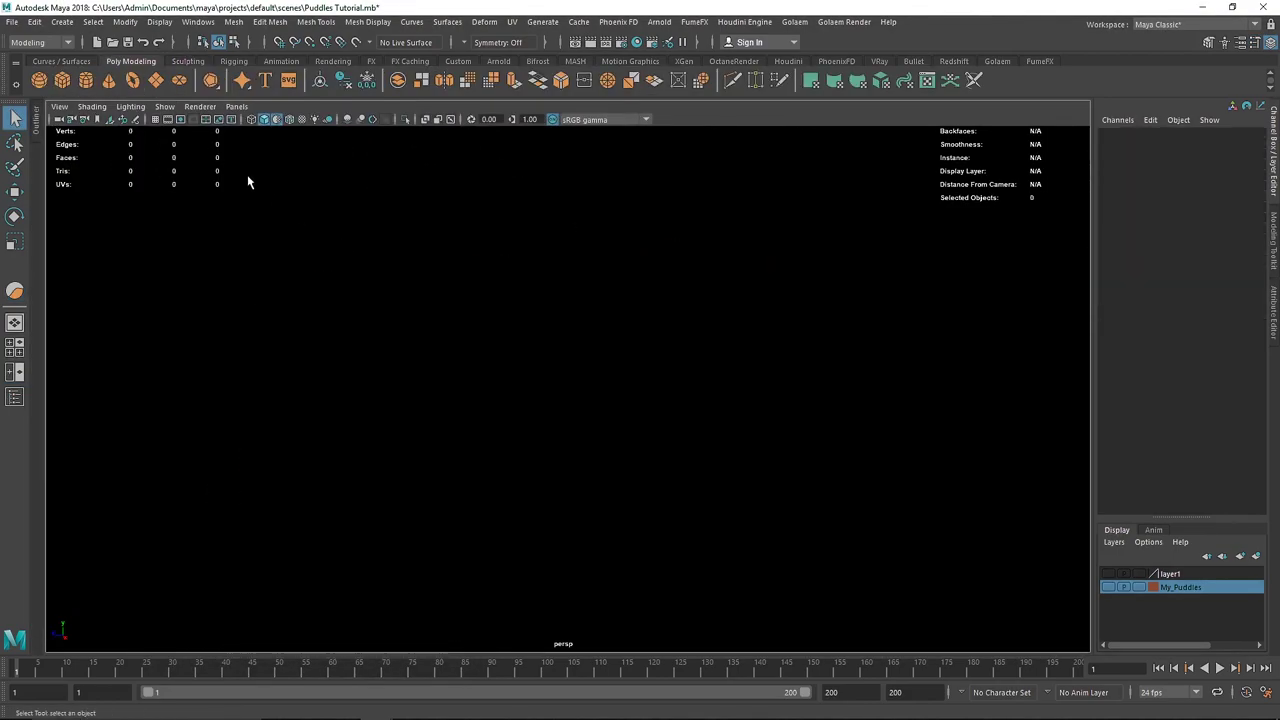
# Create a polygon plane at the origin, scaled uniformly to 3, with 50 width and 50 height subdivisions
pyautogui.click(159, 82)
pyautogui.press('r')
pyautogui.moveTo(567, 389); pyautogui.dragTo(812, 376)
pyautogui.click(1137, 284)
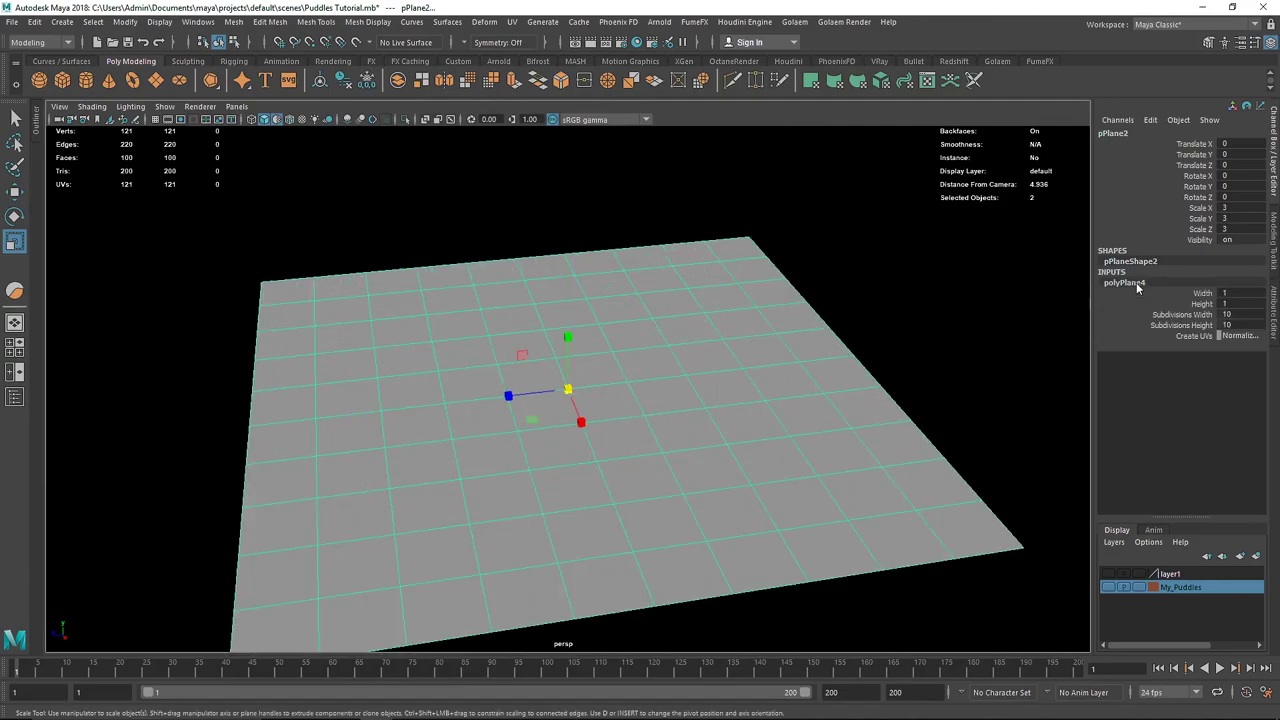
pyautogui.press('Return')
pyautogui.click(722, 345)
# Sculpt low, soft hills and ridges across the whole plane with the Wax tool, using an enlarged brush
pyautogui.click(15, 290)
pyautogui.moveTo(540, 320)
pyautogui.mouseDown()
pyautogui.moveTo(465, 470)
pyautogui.moveTo(330, 360)
pyautogui.moveTo(670, 362)
pyautogui.mouseUp()
pyautogui.press('b')
pyautogui.moveTo(609, 389)
pyautogui.mouseDown()
pyautogui.moveTo(640, 383)
pyautogui.moveTo(446, 414)
pyautogui.moveTo(741, 337)
pyautogui.moveTo(600, 500)
pyautogui.moveTo(320, 395)
pyautogui.moveTo(630, 505)
pyautogui.moveTo(766, 237)
pyautogui.mouseUp()
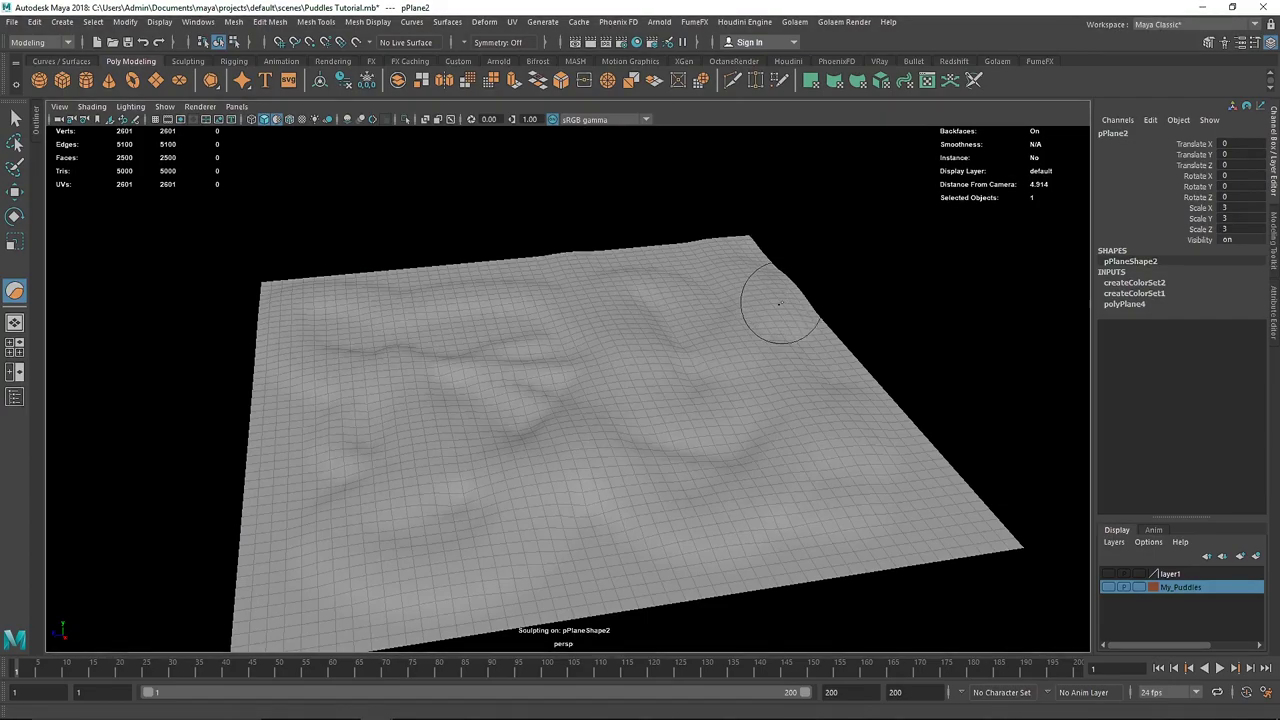
pyautogui.moveTo(766, 300)
pyautogui.keyDown('alt'); pyautogui.mouseDown()
pyautogui.moveTo(700, 314)
pyautogui.moveTo(649, 374)
pyautogui.mouseUp(); pyautogui.keyUp('alt')
pyautogui.moveTo(578, 455)
pyautogui.mouseDown()
pyautogui.moveTo(424, 342)
pyautogui.moveTo(536, 560)
pyautogui.mouseUp()
pyautogui.moveTo(600, 370)
pyautogui.keyDown('alt'); pyautogui.mouseDown()
pyautogui.moveTo(670, 260)
pyautogui.moveTo(610, 315)
pyautogui.moveTo(532, 283)
pyautogui.moveTo(440, 330)
pyautogui.mouseUp(); pyautogui.keyUp('alt')
pyautogui.keyDown('alt'); pyautogui.moveTo(490, 560); pyautogui.dragTo(574, 503); pyautogui.keyUp('alt')
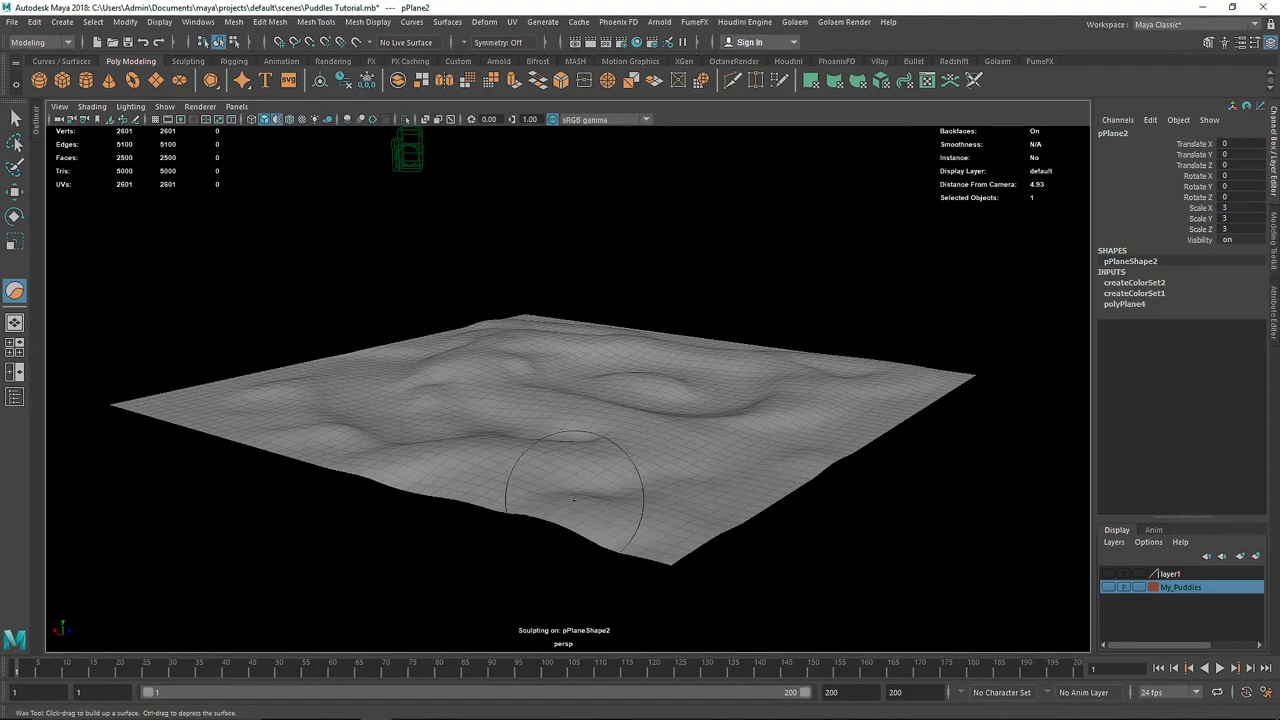
pyautogui.keyDown('alt'); pyautogui.moveTo(270, 475); pyautogui.dragTo(360, 529); pyautogui.keyUp('alt')
# Add a second, flat polygon plane at the origin and scale it up uniformly to cover the terrain as a water surface
pyautogui.moveTo(285, 345)
pyautogui.keyDown('alt'); pyautogui.mouseDown()
pyautogui.moveTo(304, 395)
pyautogui.moveTo(286, 443)
pyautogui.moveTo(420, 160)
pyautogui.moveTo(640, 560)
pyautogui.moveTo(652, 496)
pyautogui.mouseUp(); pyautogui.keyUp('alt')
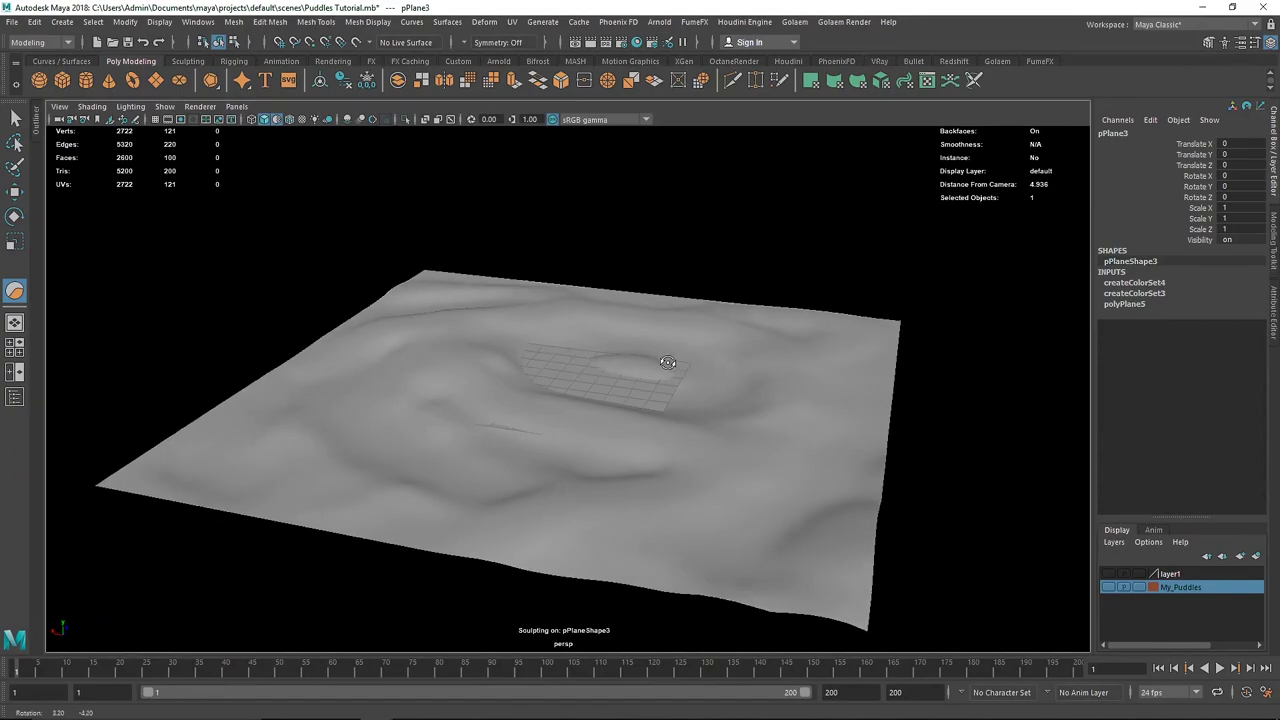
pyautogui.press('r')
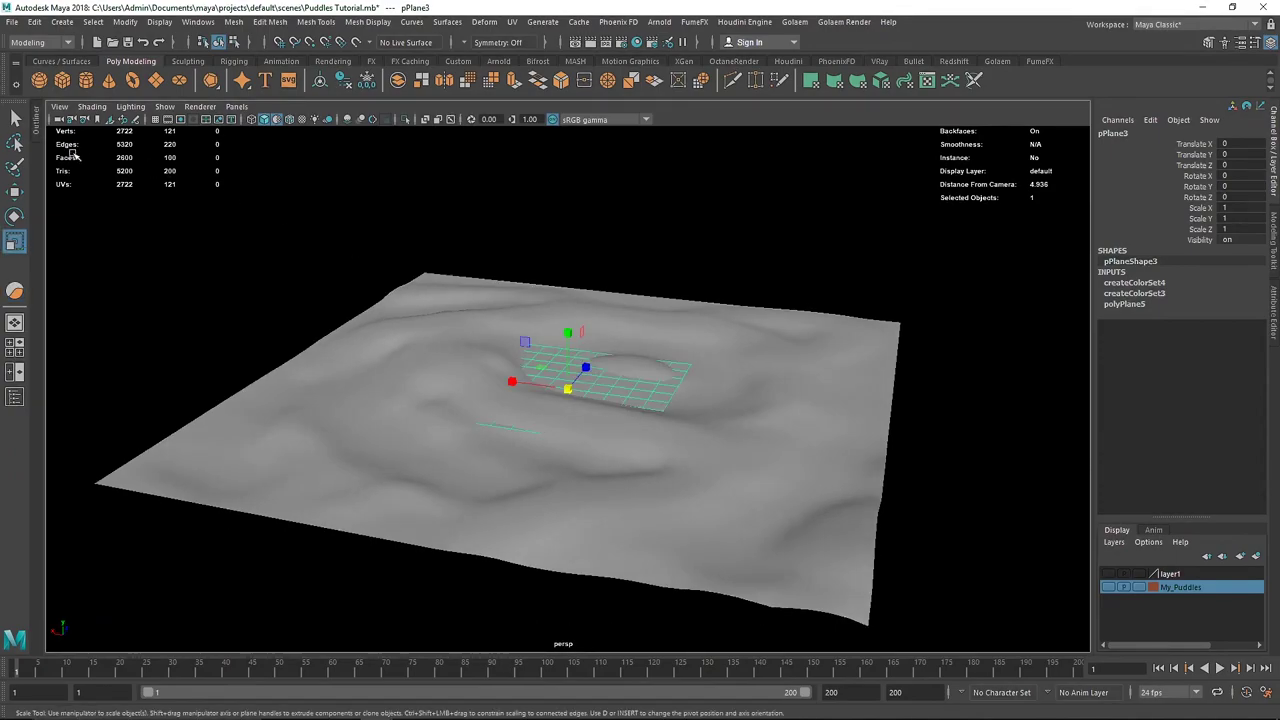
pyautogui.click(16, 118)
pyautogui.press('r')
pyautogui.moveTo(573, 390); pyautogui.dragTo(689, 417)
pyautogui.click(694, 271)
pyautogui.moveTo(694, 271)
pyautogui.keyDown('alt'); pyautogui.mouseDown()
pyautogui.moveTo(523, 400)
pyautogui.moveTo(486, 391)
pyautogui.moveTo(500, 378)
pyautogui.moveTo(583, 423)
pyautogui.moveTo(543, 400)
pyautogui.moveTo(329, 394)
pyautogui.moveTo(420, 434)
pyautogui.mouseUp(); pyautogui.keyUp('alt')
# Depress connected channels and hollows in the terrain with the Wax tool so the flat plane shows through as puddles
pyautogui.click(447, 428)
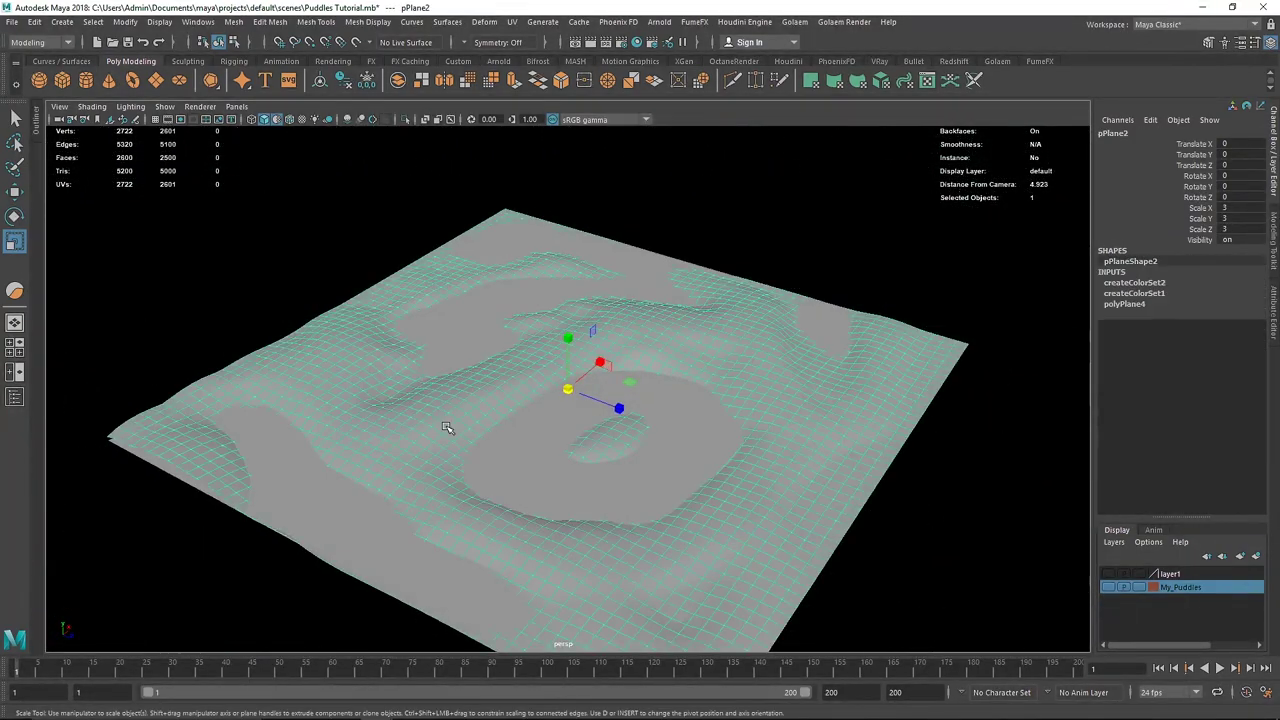
pyautogui.click(15, 290)
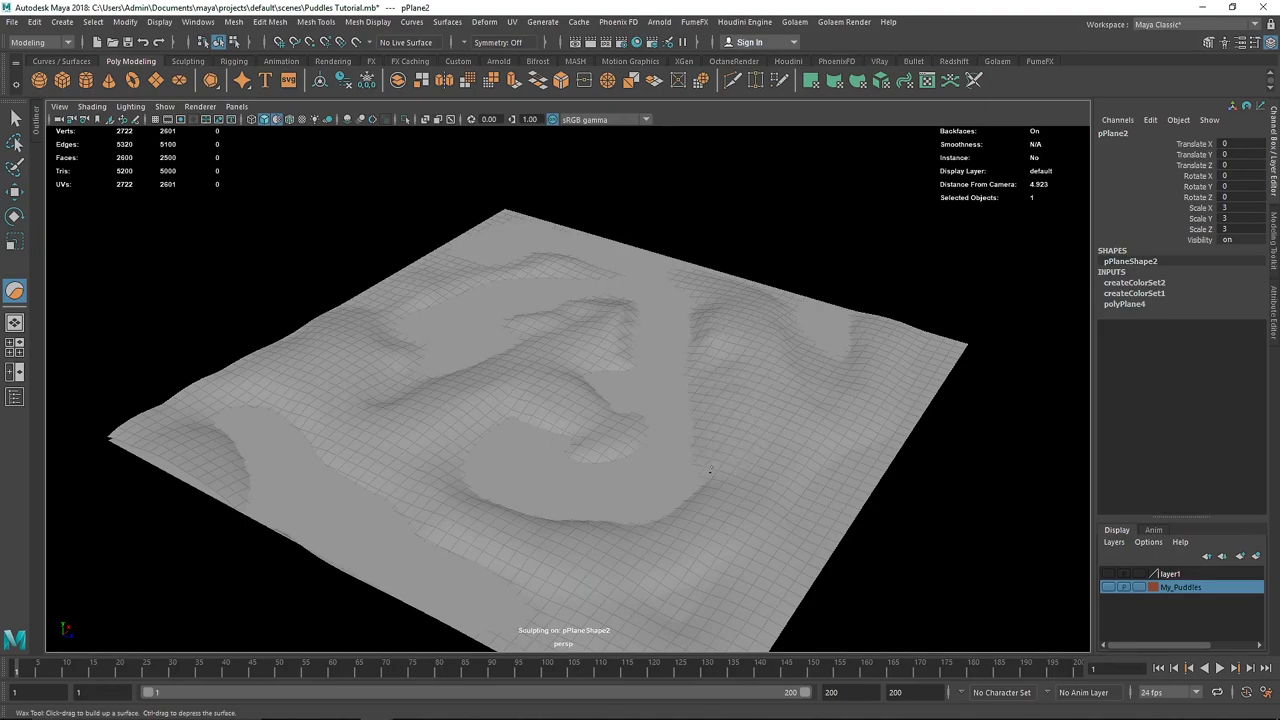
pyautogui.moveTo(710, 469)
pyautogui.mouseDown()
pyautogui.moveTo(658, 515)
pyautogui.moveTo(611, 531)
pyautogui.moveTo(450, 458)
pyautogui.mouseUp()
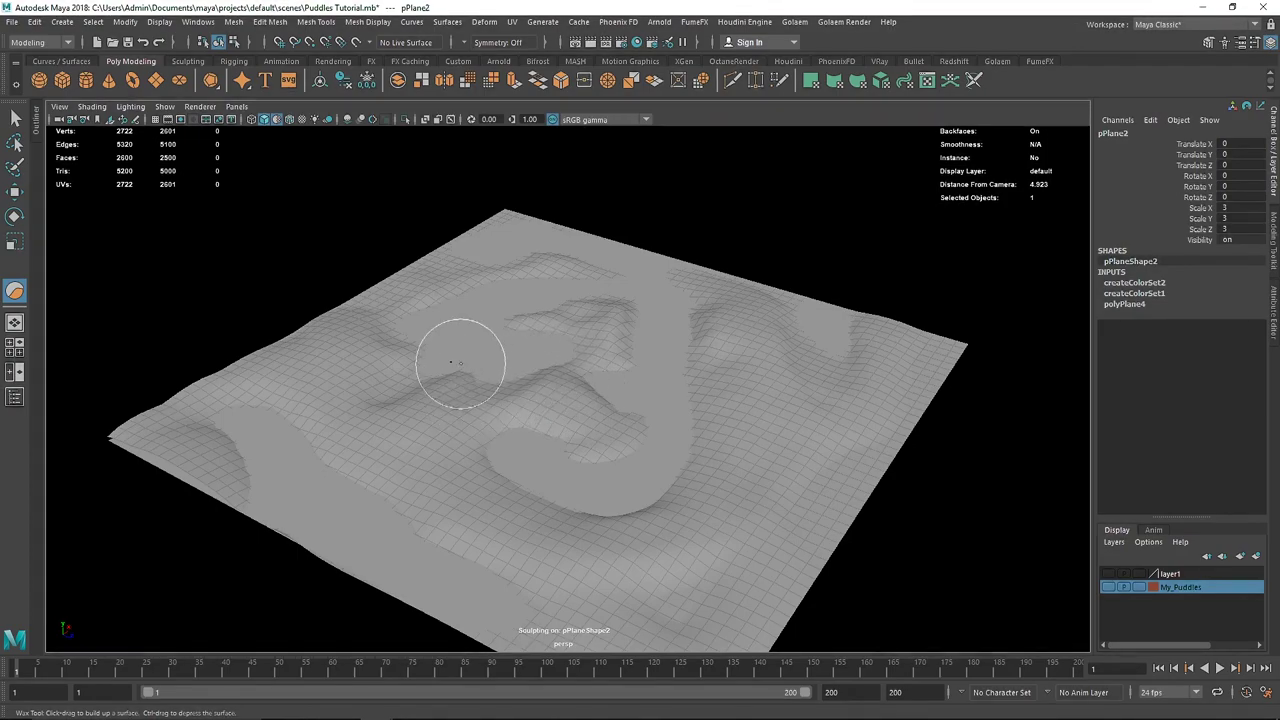
pyautogui.moveTo(457, 366)
pyautogui.mouseDown()
pyautogui.moveTo(334, 400)
pyautogui.moveTo(371, 414)
pyautogui.moveTo(353, 412)
pyautogui.mouseUp()
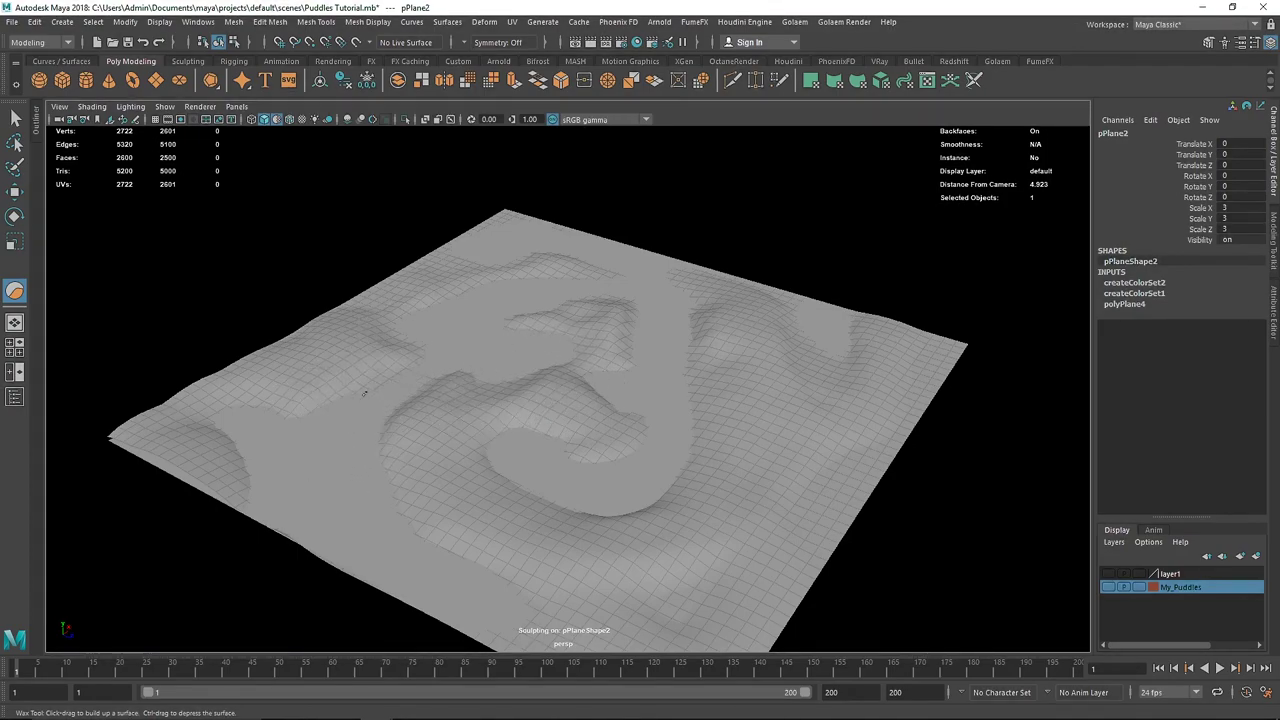
pyautogui.moveTo(540, 366)
pyautogui.keyDown('alt'); pyautogui.mouseDown()
pyautogui.moveTo(686, 449)
pyautogui.moveTo(754, 466)
pyautogui.moveTo(750, 480)
pyautogui.moveTo(821, 445)
pyautogui.mouseUp(); pyautogui.keyUp('alt')
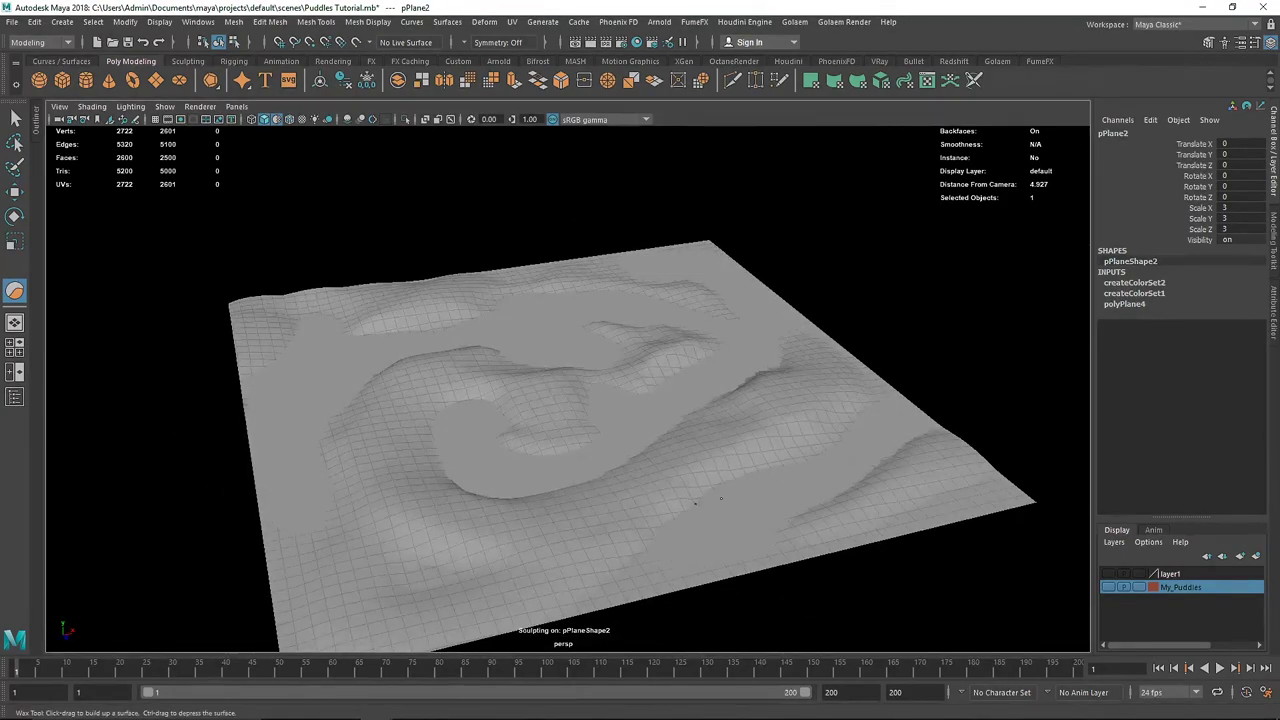
pyautogui.moveTo(602, 543)
pyautogui.mouseDown()
pyautogui.moveTo(508, 508)
pyautogui.moveTo(460, 590)
pyautogui.moveTo(580, 600)
pyautogui.moveTo(821, 543)
pyautogui.mouseUp()
# Assign a new Arnold aiStandardSurface material to the sculpted terrain
pyautogui.moveTo(821, 532)
pyautogui.keyDown('alt'); pyautogui.mouseDown()
pyautogui.moveTo(762, 557)
pyautogui.moveTo(668, 520)
pyautogui.mouseUp(); pyautogui.keyUp('alt')
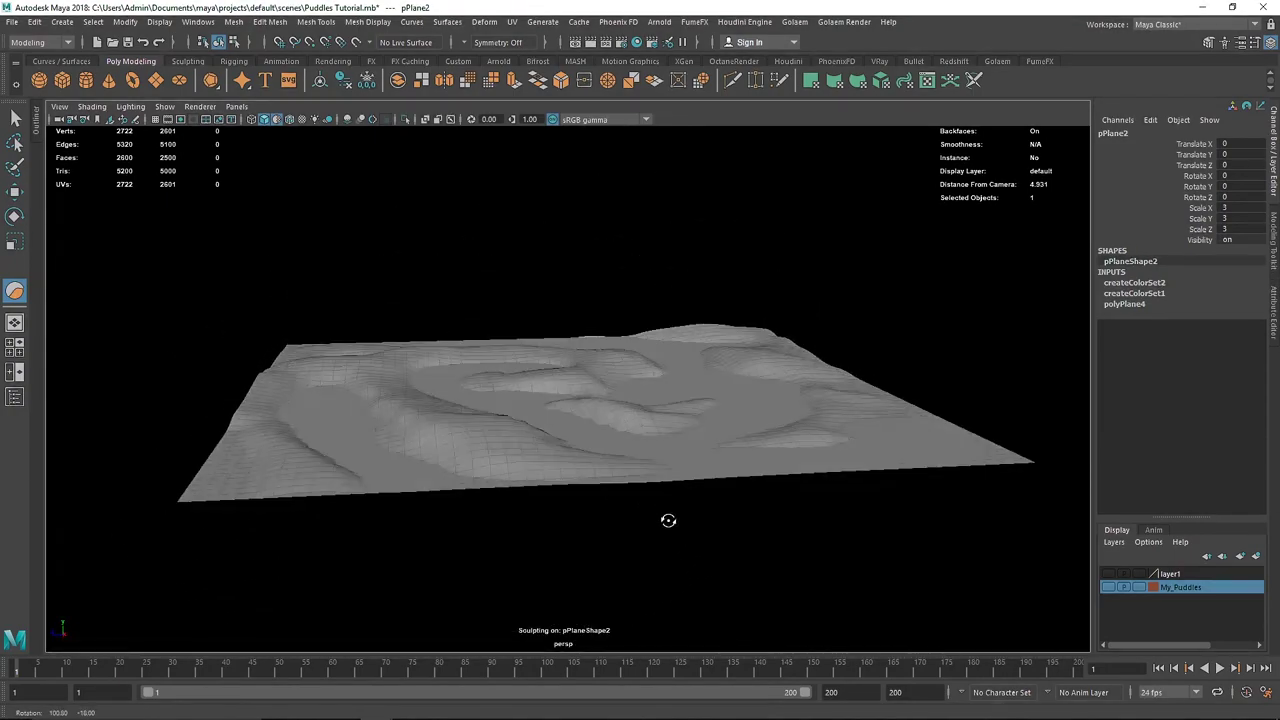
pyautogui.scroll(3, 669, 505)
pyautogui.scroll(2, 669, 505)
pyautogui.keyDown('alt'); pyautogui.moveTo(573, 475); pyautogui.dragTo(508, 424); pyautogui.keyUp('alt')
pyautogui.click(16, 120)
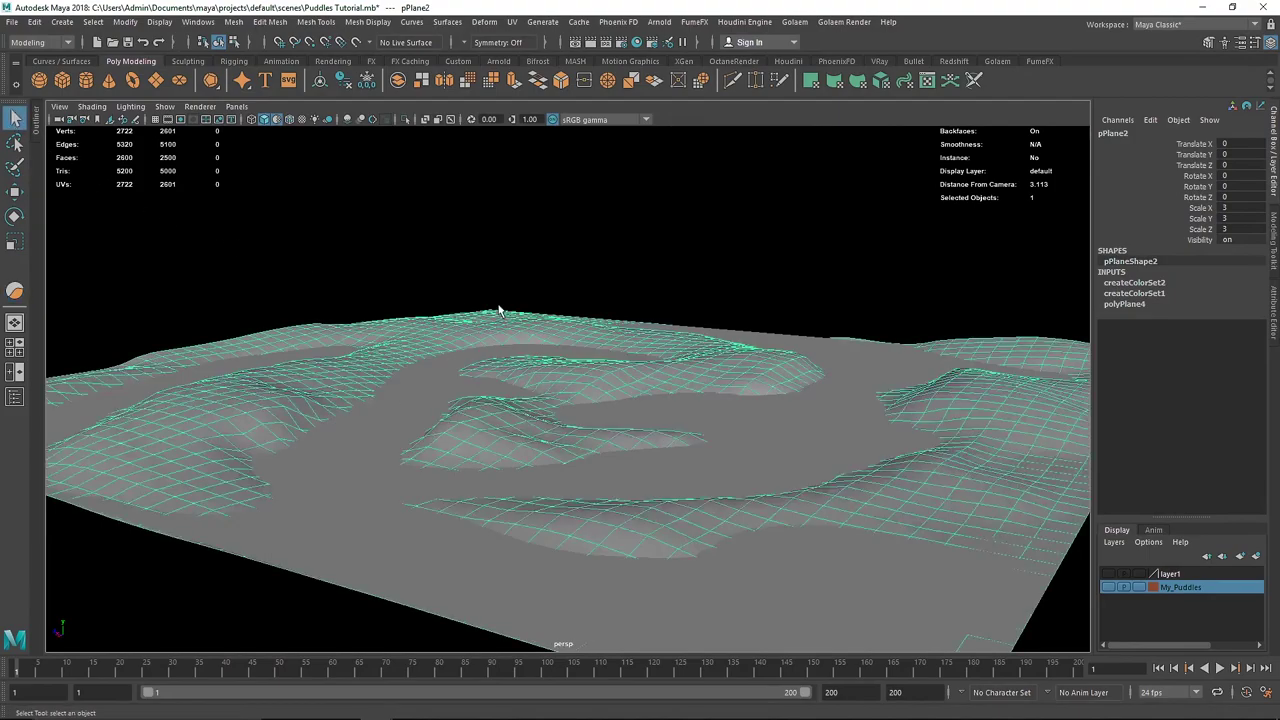
pyautogui.rightClick(484, 322)
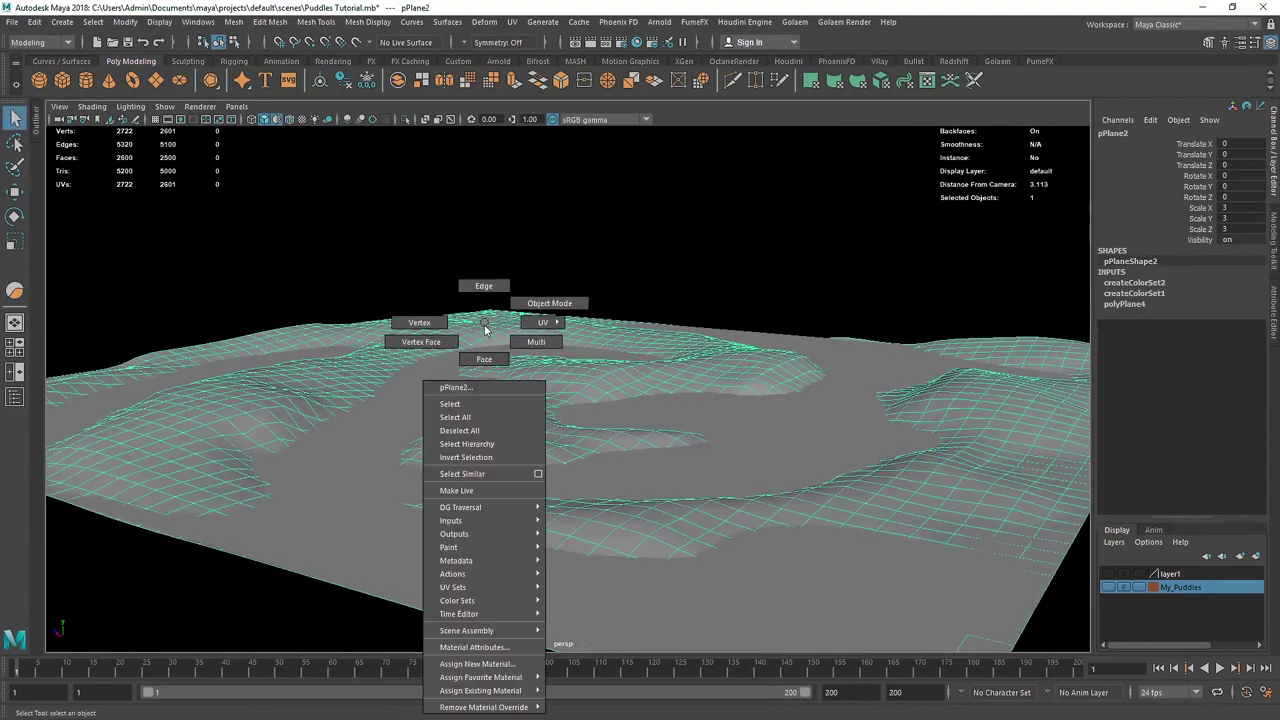
pyautogui.click(480, 664)
pyautogui.click(845, 284)
pyautogui.click(934, 318)
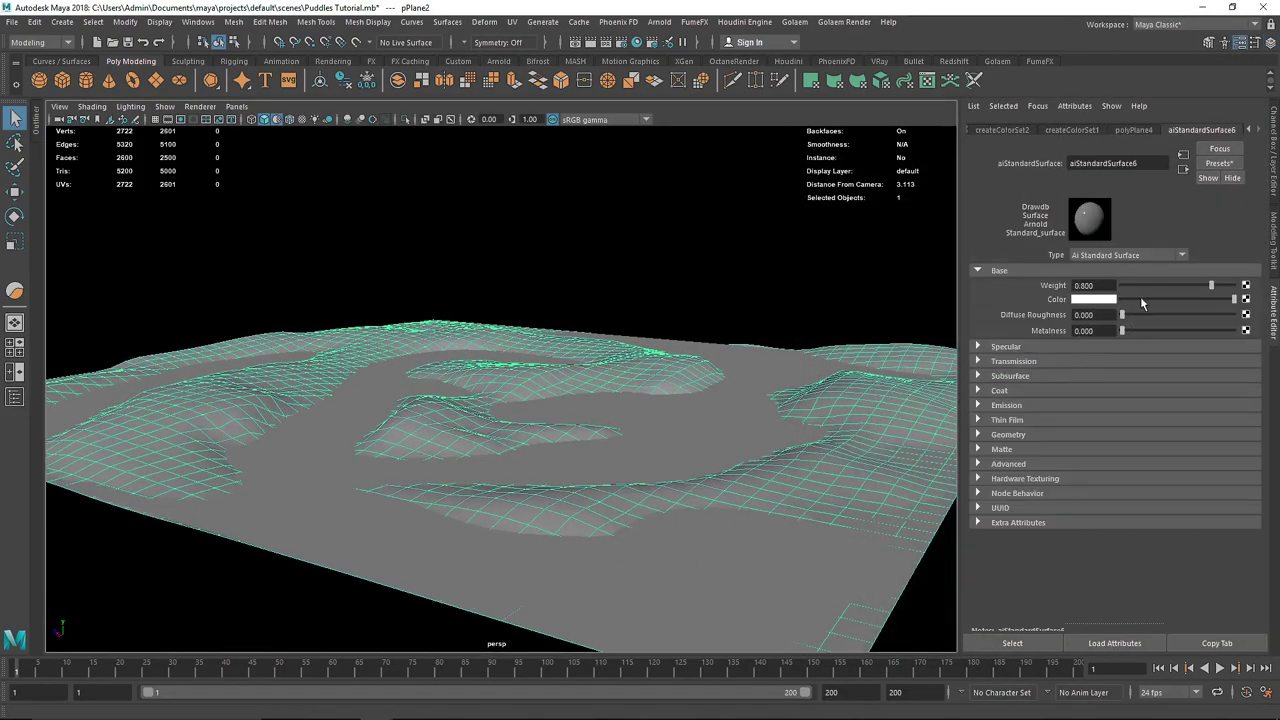
# Set the terrain material's base weight to 1, specular roughness to 0.455 and specular weight to 0.071
pyautogui.moveTo(1211, 285); pyautogui.dragTo(1268, 285)
pyautogui.click(1081, 345)
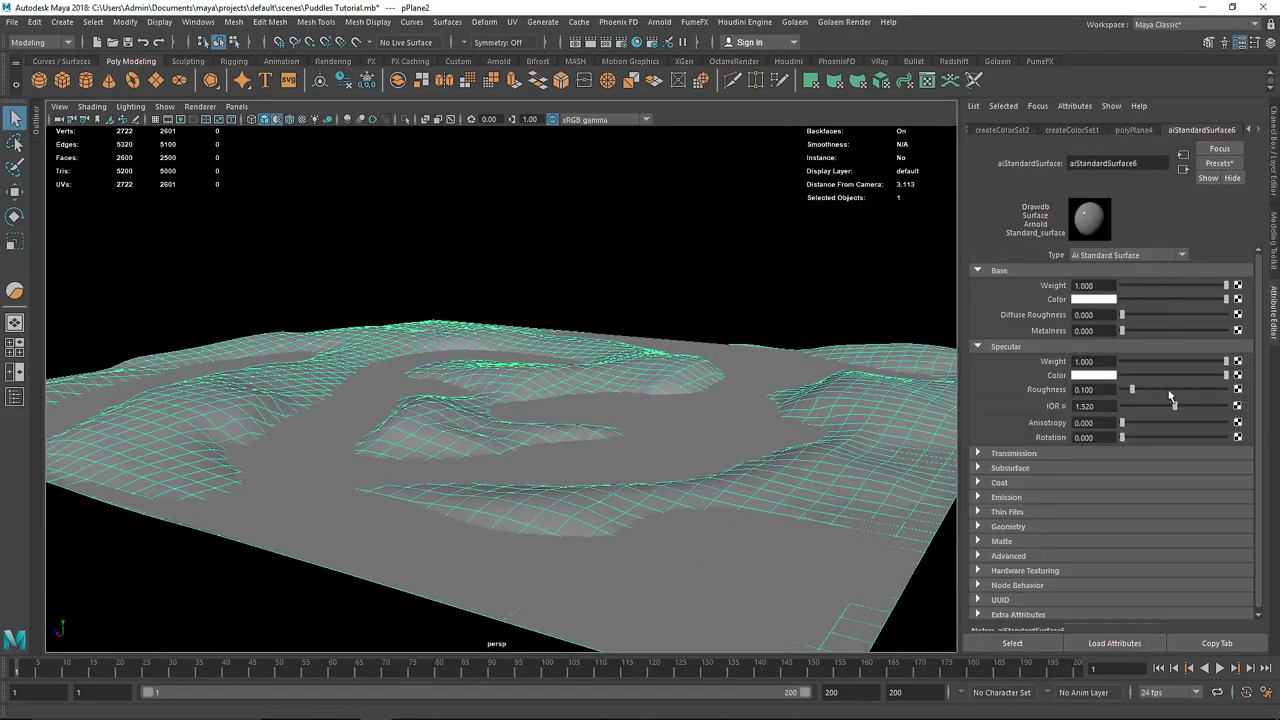
pyautogui.click(1168, 389)
pyautogui.click(1143, 361)
# Assign a new aiStandardSurface to the flat water plane, with base weight 1 and metalness 0.838
pyautogui.click(688, 410)
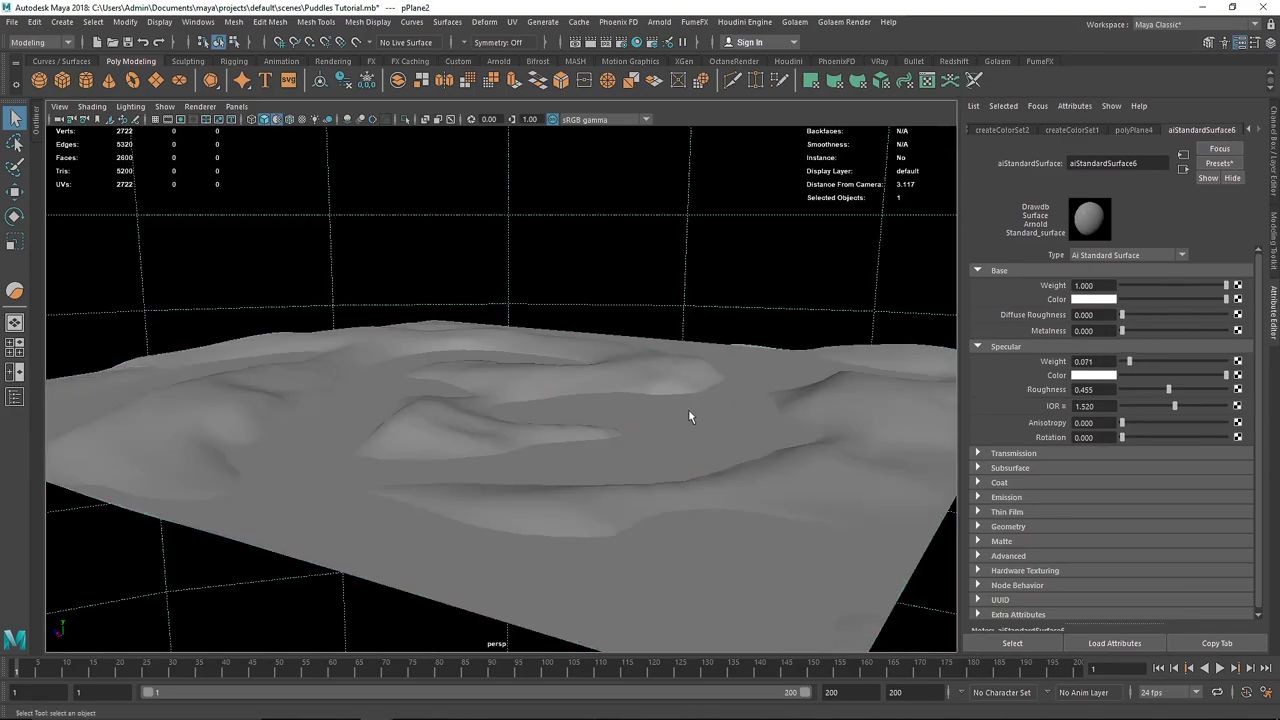
pyautogui.moveTo(689, 410); pyautogui.dragTo(674, 664, button='right')
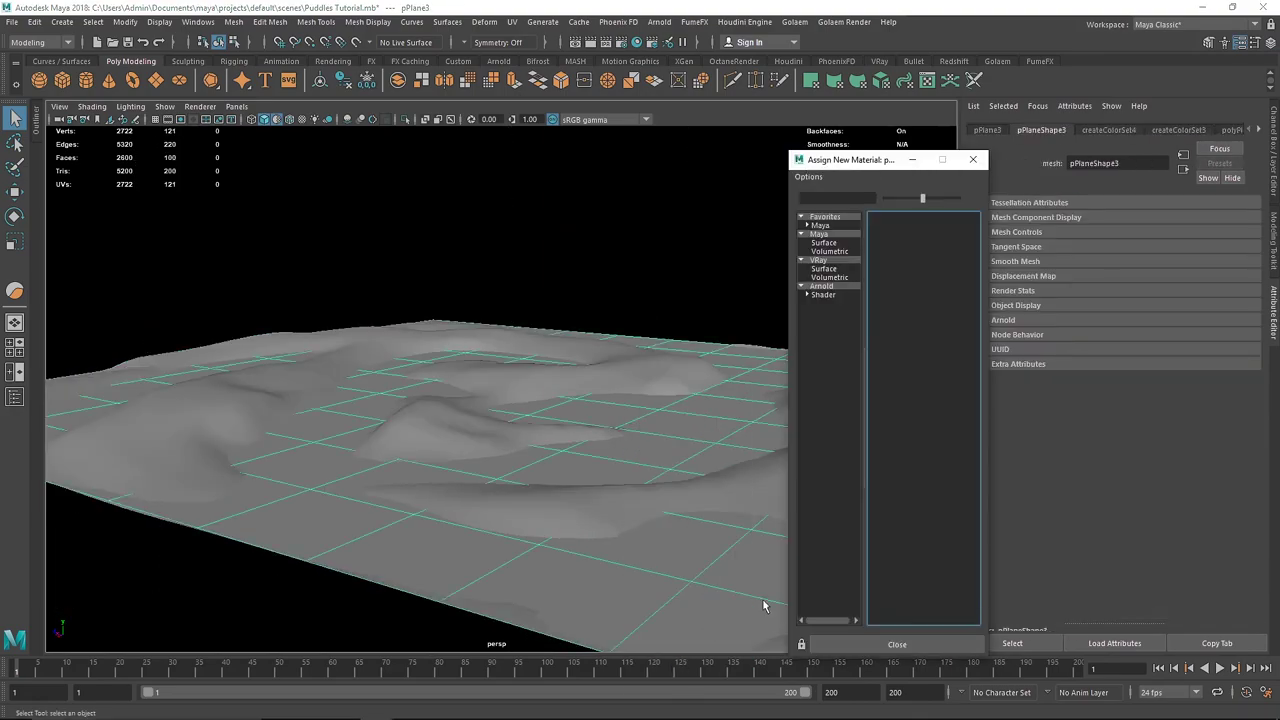
pyautogui.click(830, 289)
pyautogui.click(916, 320)
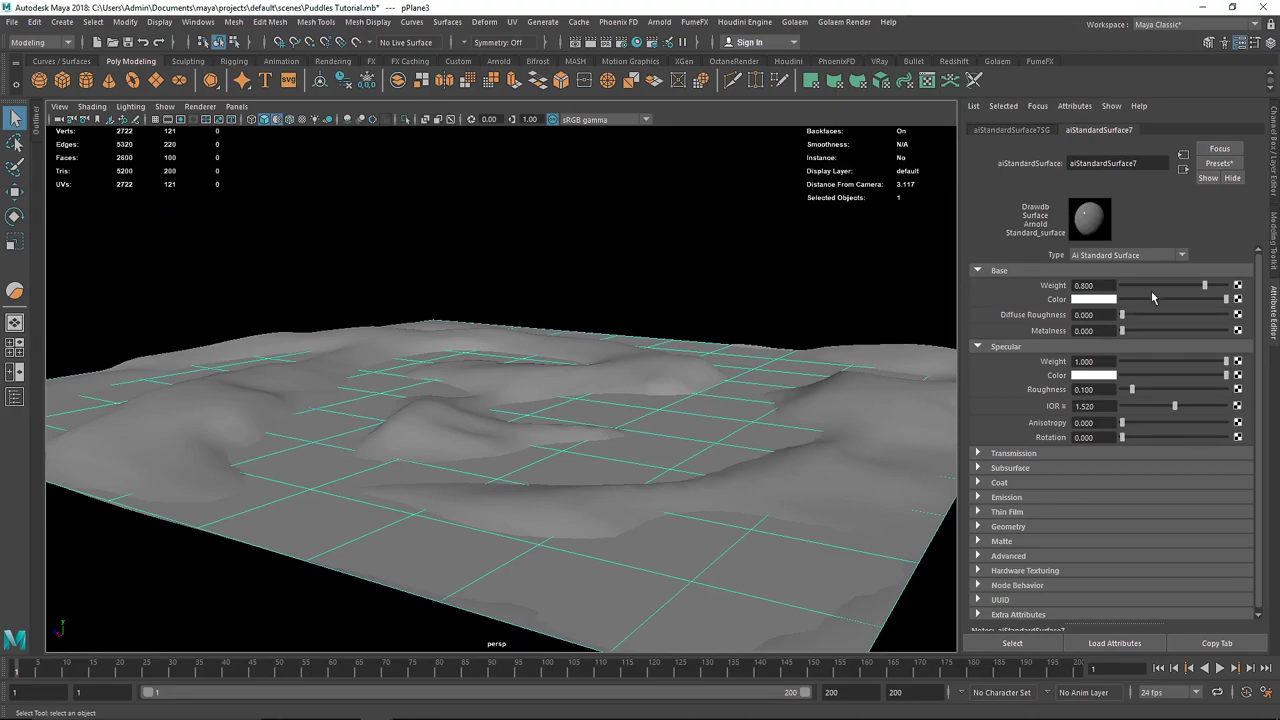
pyautogui.click(1200, 331)
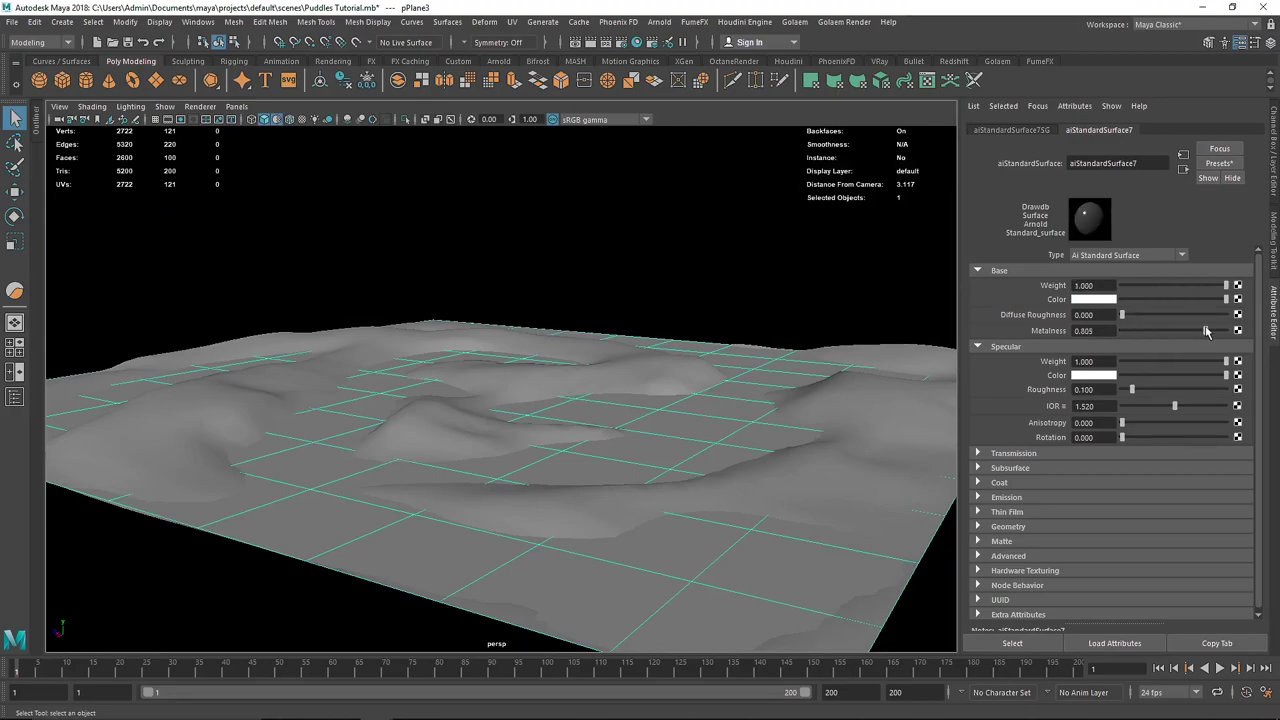
# Open the Arnold RenderView and set its render camera to perspShape
pyautogui.click(498, 61)
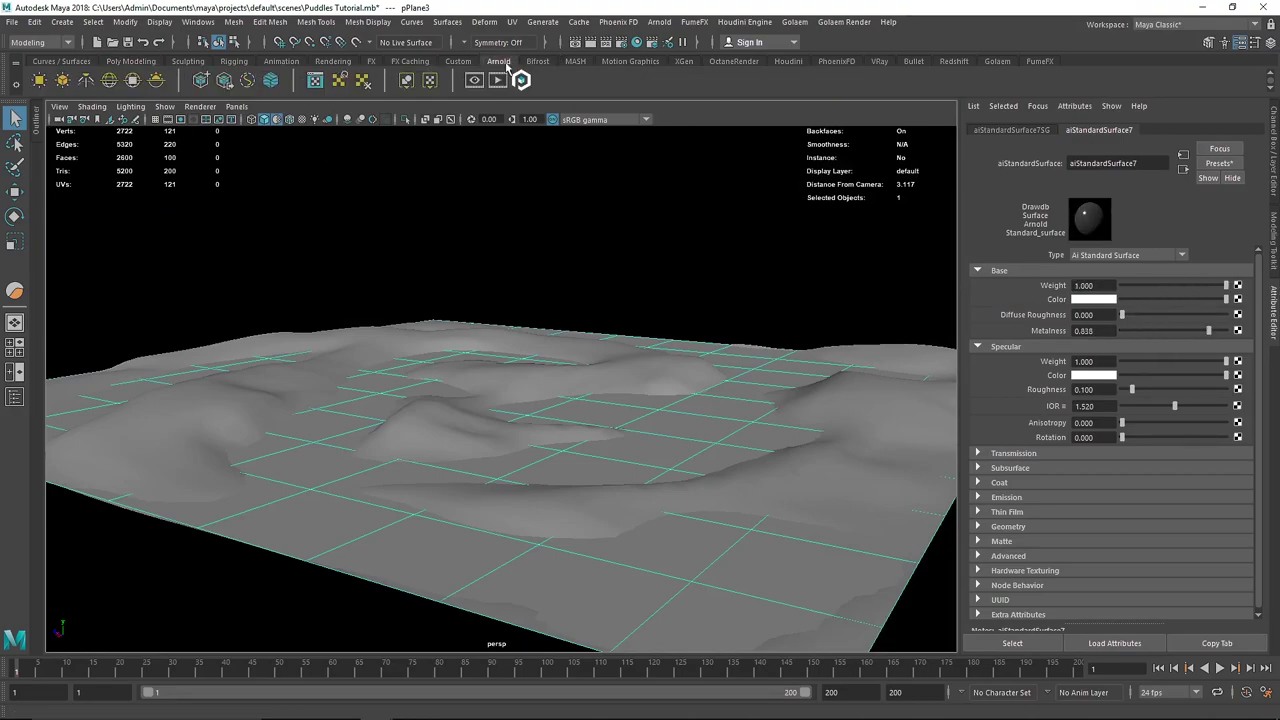
pyautogui.click(521, 80)
pyautogui.click(643, 395)
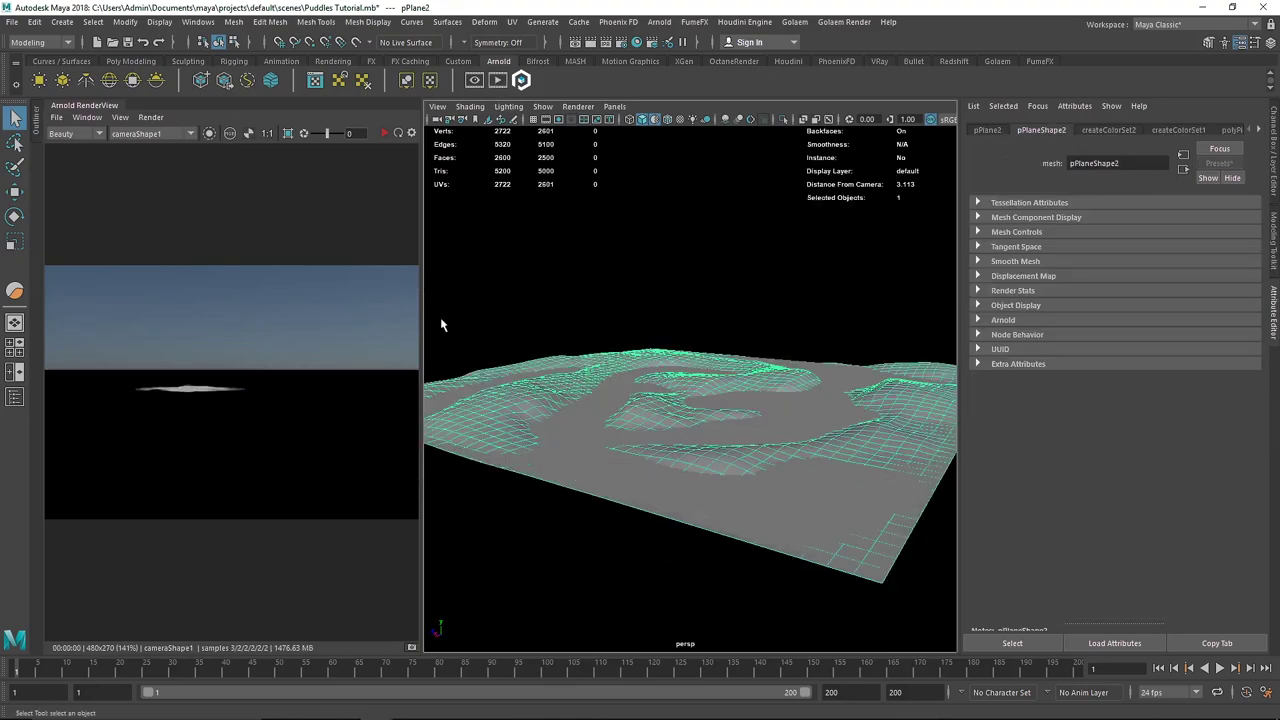
pyautogui.click(168, 133)
pyautogui.click(163, 148)
pyautogui.keyDown('alt'); pyautogui.moveTo(705, 355); pyautogui.dragTo(702, 378); pyautogui.keyUp('alt')
pyautogui.click(615, 106)
pyautogui.moveTo(643, 122)
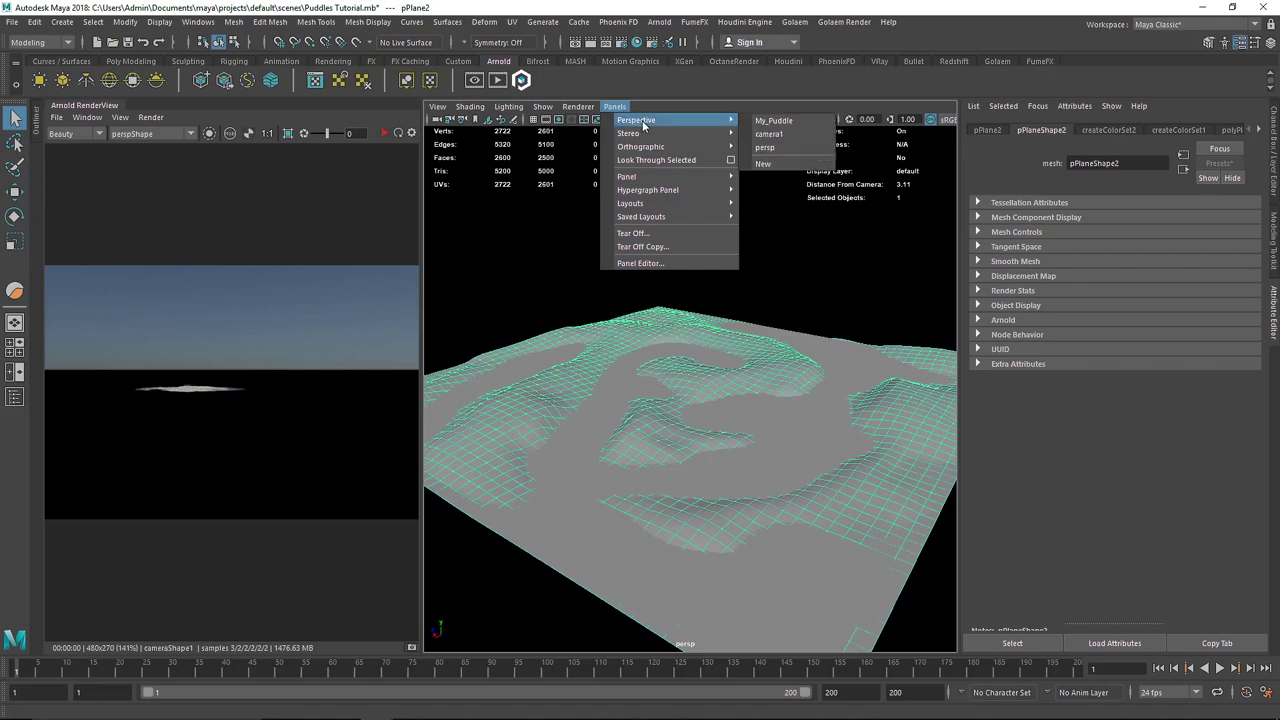
pyautogui.click(777, 129)
pyautogui.click(615, 106)
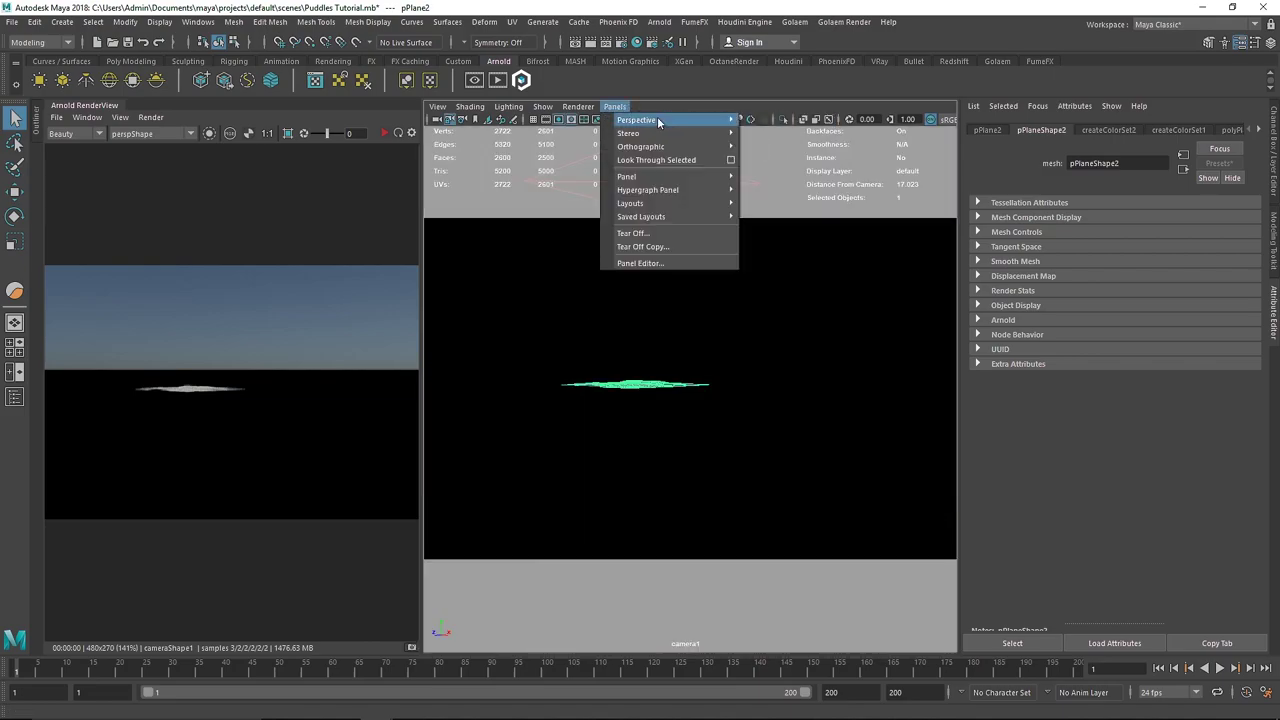
pyautogui.click(777, 150)
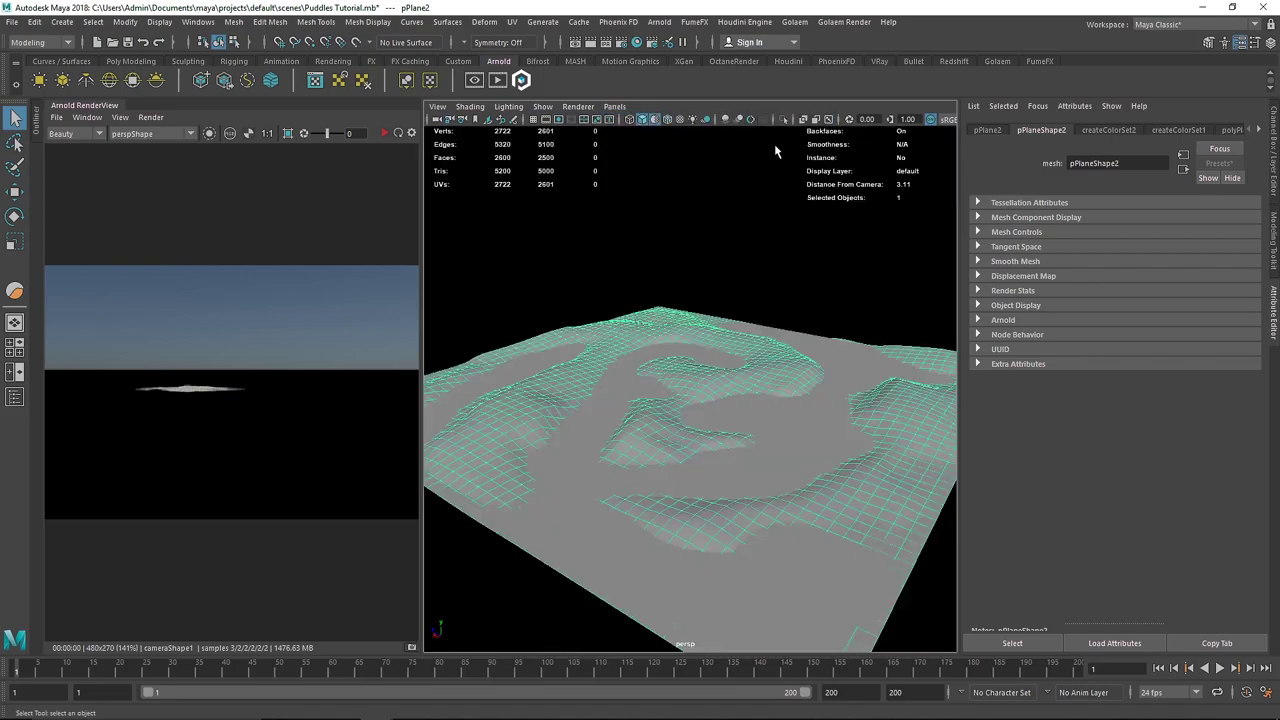
# Start an Arnold render through the perspective camera and frame a low, close view across the puddles
pyautogui.click(150, 135)
pyautogui.click(151, 117)
pyautogui.click(182, 213)
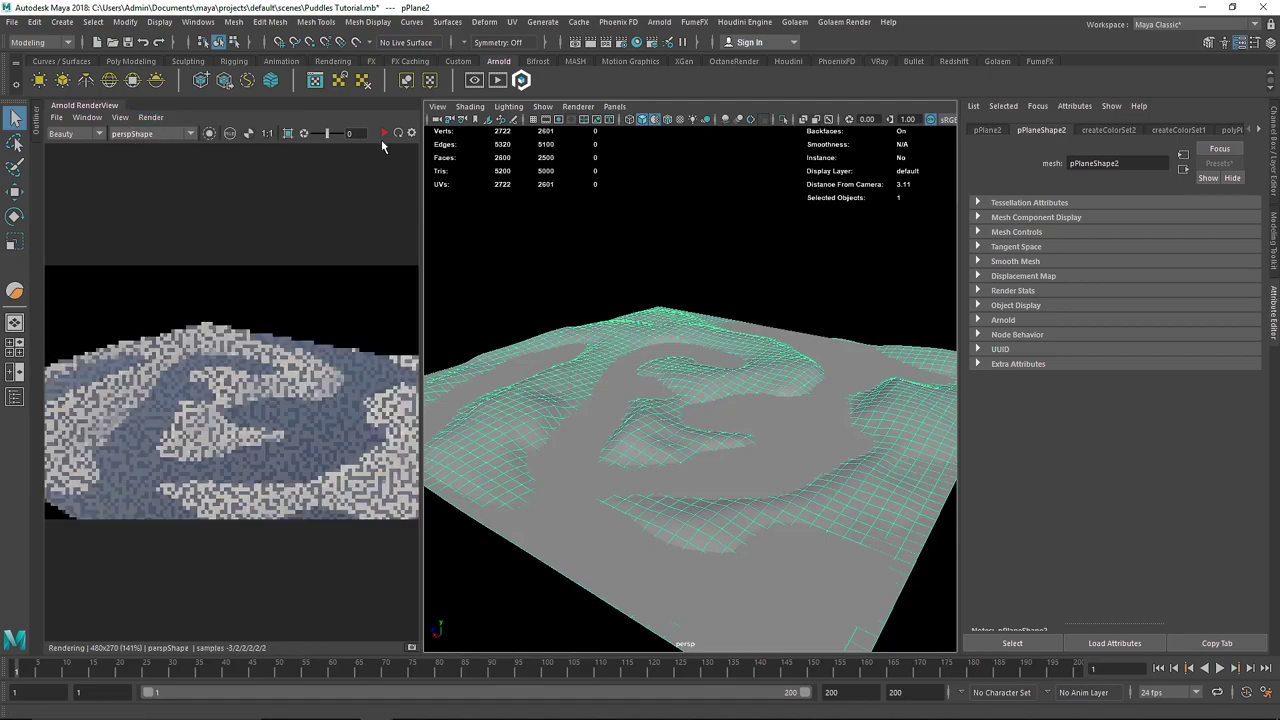
pyautogui.keyDown('alt'); pyautogui.moveTo(745, 378); pyautogui.dragTo(586, 363); pyautogui.keyUp('alt')
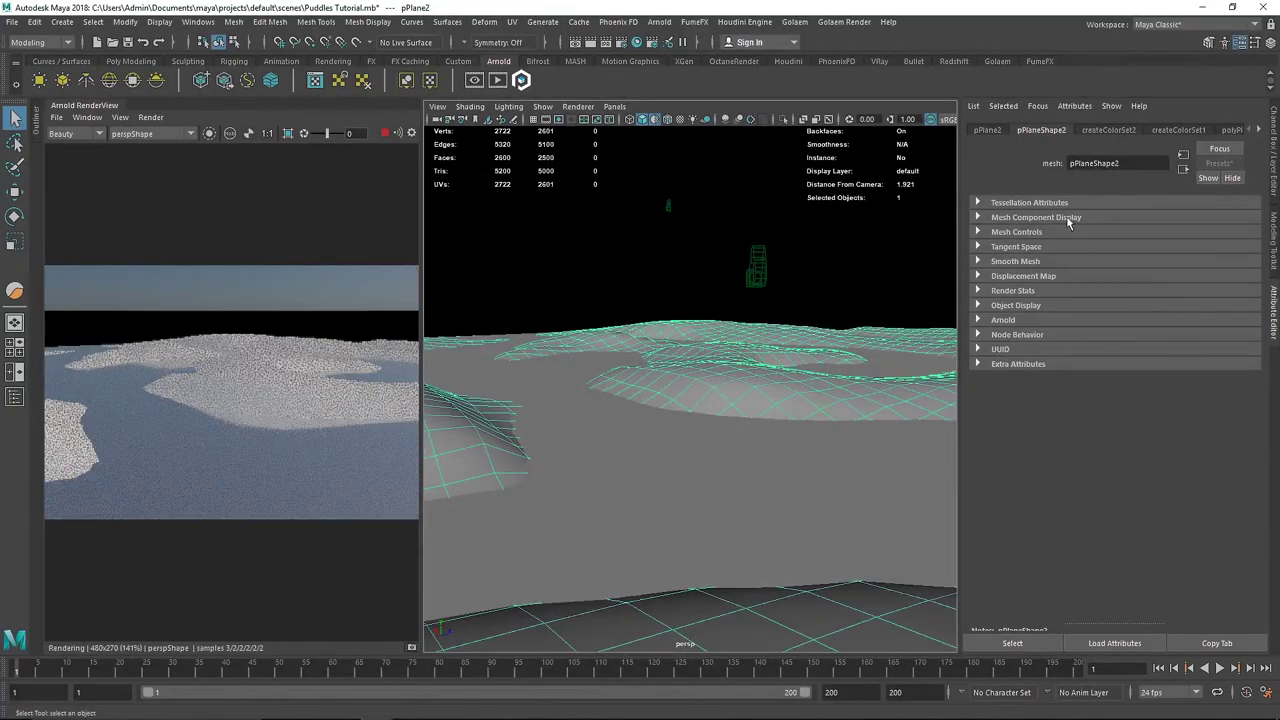
# Darken the base color of the sculpted terrain's aiStandardSurface material to a dark grey
pyautogui.click(1183, 156)
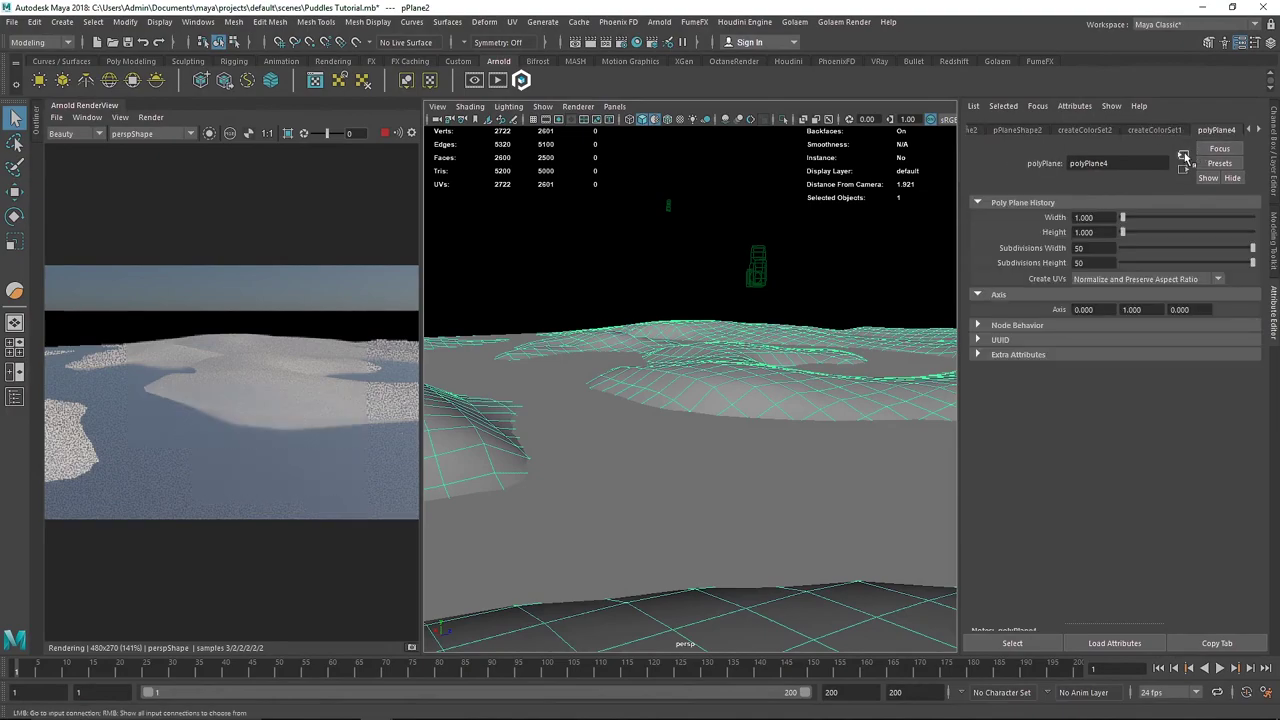
pyautogui.scroll(1, 1191, 133)
pyautogui.scroll(-2, 1191, 133)
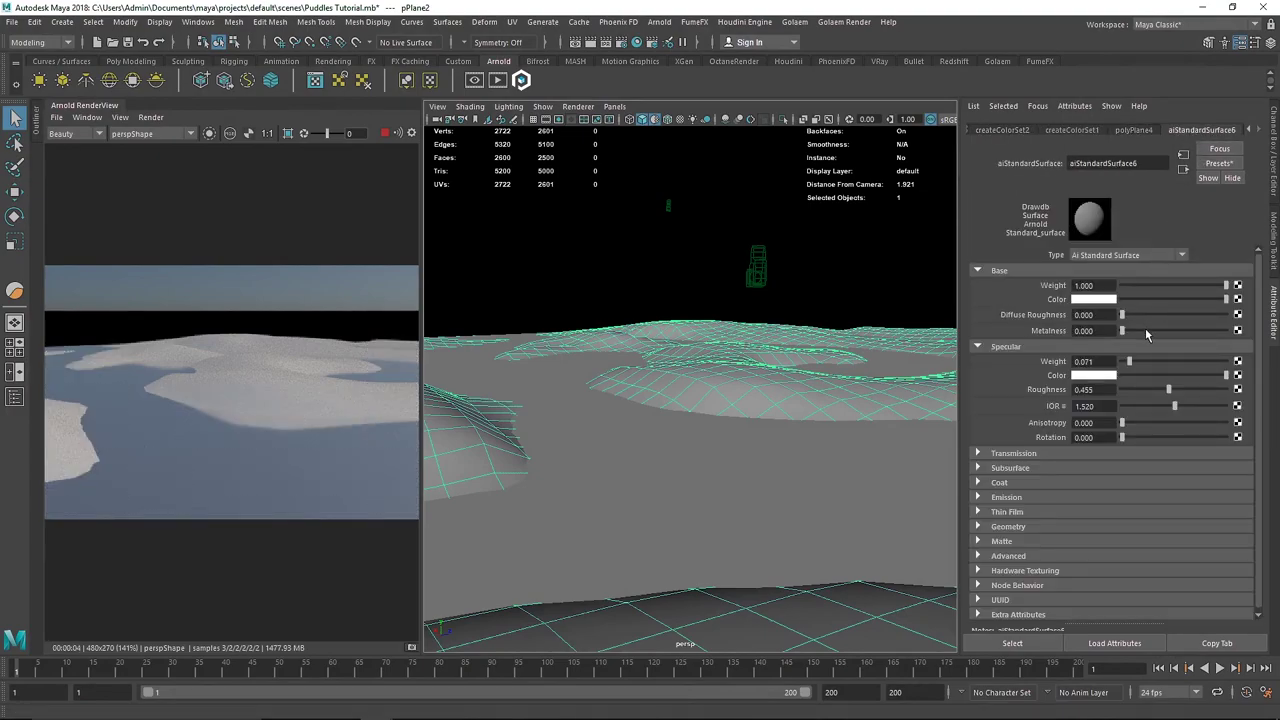
pyautogui.moveTo(1132, 300); pyautogui.dragTo(1147, 305)
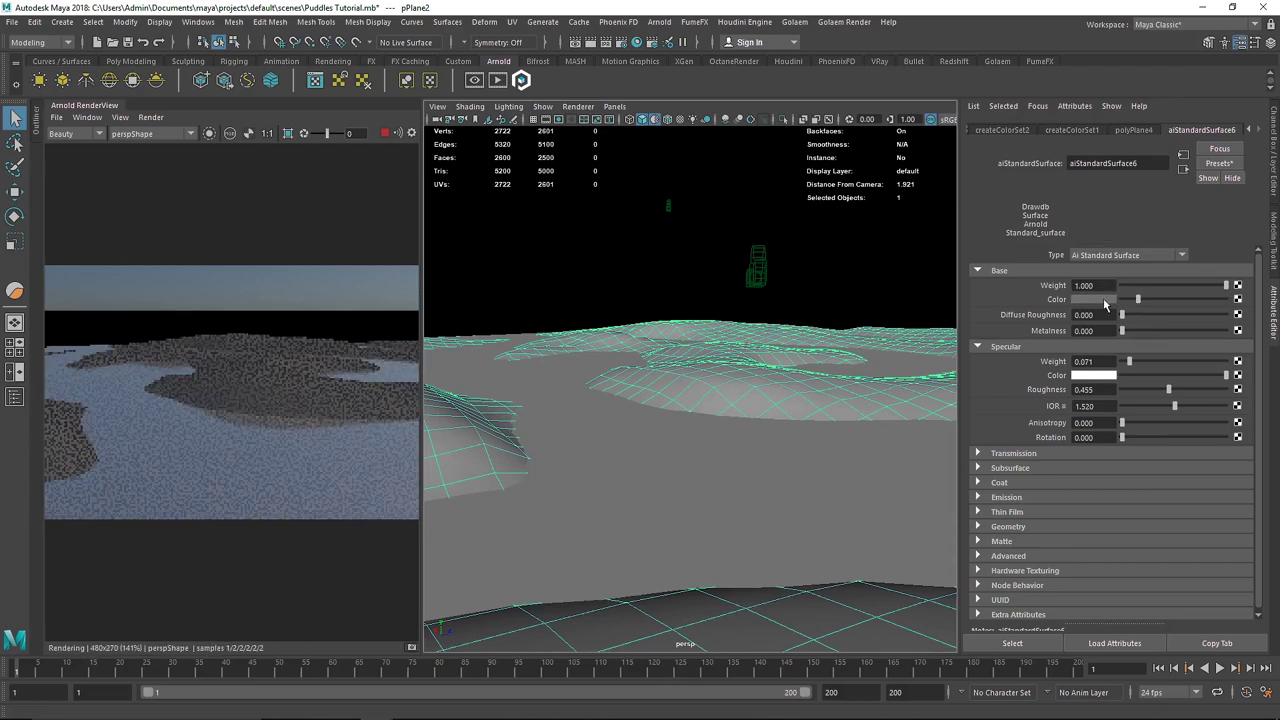
# Change the base color of the sculpted terrain's aiStandardSurface material to a dark, desaturated brown with hue 18.462
pyautogui.click(1105, 300)
pyautogui.click(1036, 302)
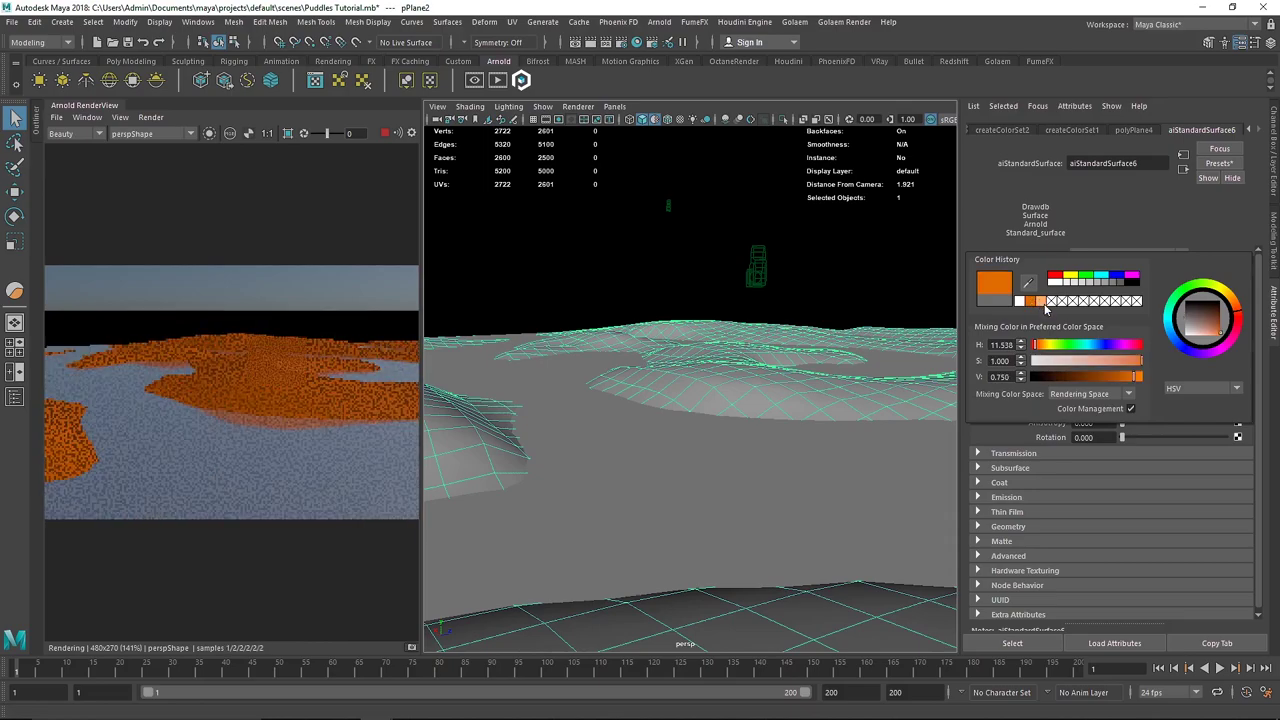
pyautogui.click(1100, 299)
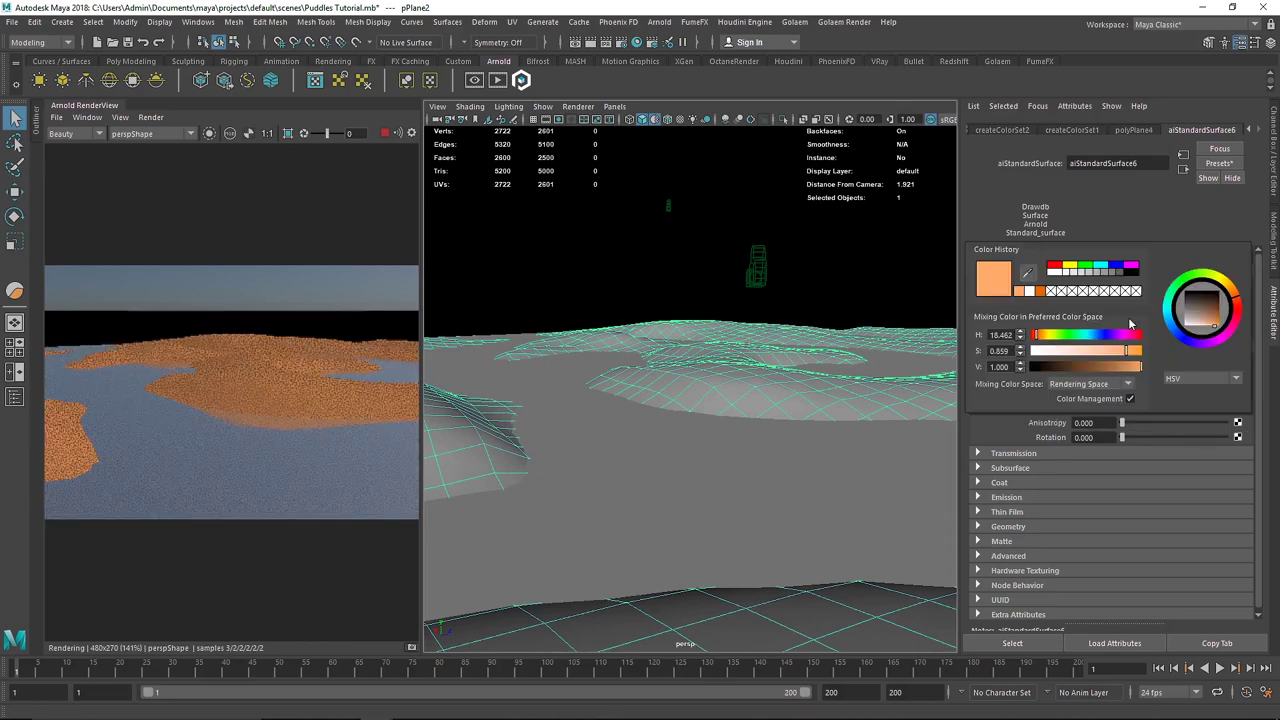
pyautogui.click(1066, 368)
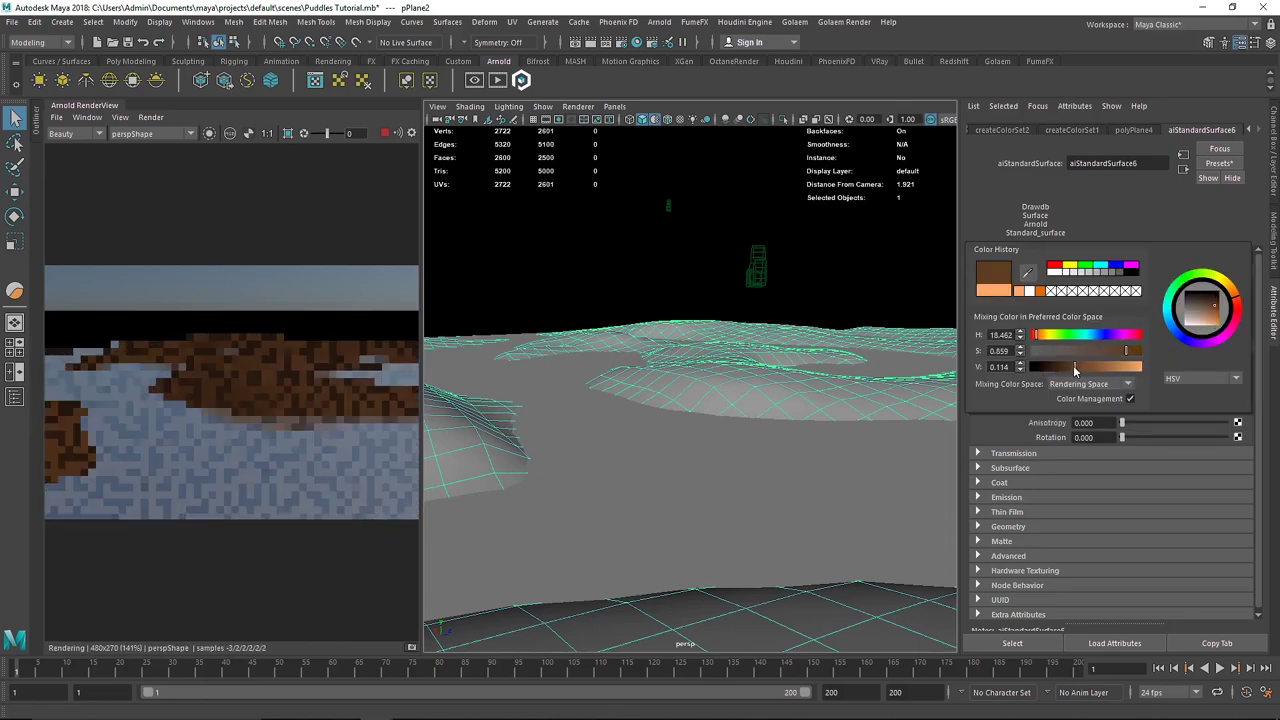
pyautogui.click(1101, 351)
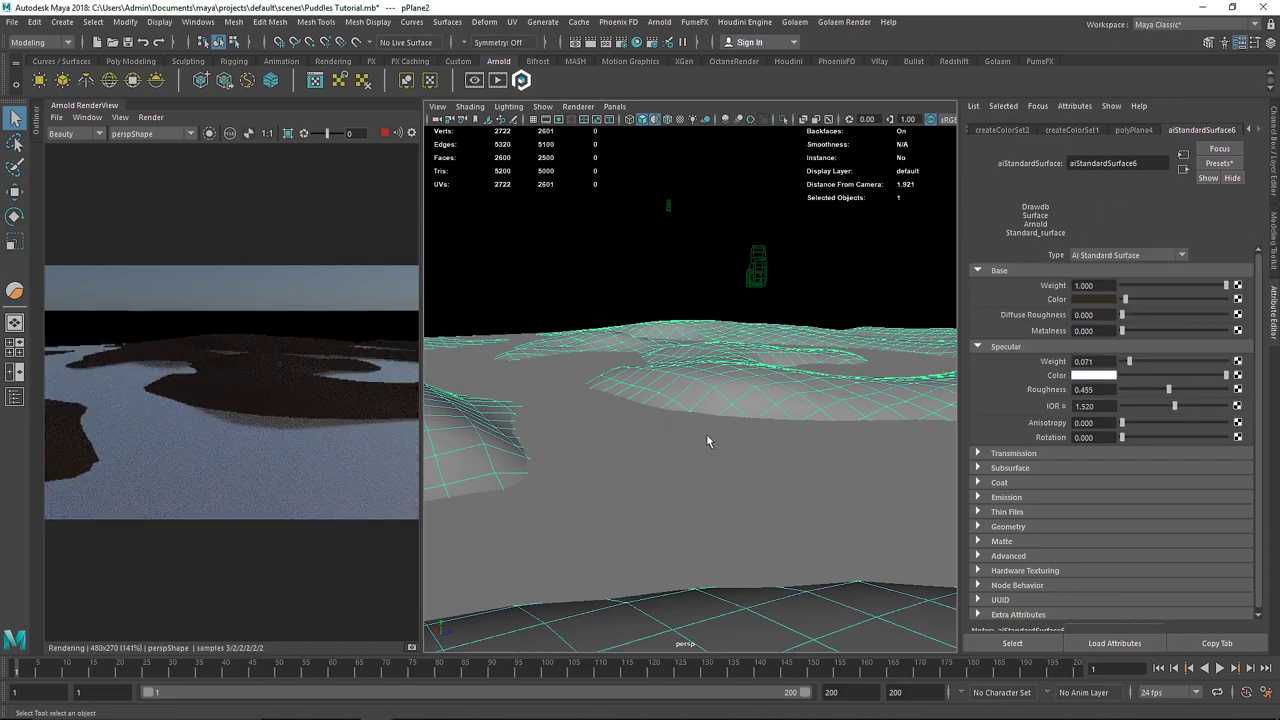
# Set the specular roughness of the flat water plane's aiStandardSurface material to 0
pyautogui.keyDown('alt'); pyautogui.moveTo(677, 464); pyautogui.dragTo(743, 428); pyautogui.keyUp('alt')
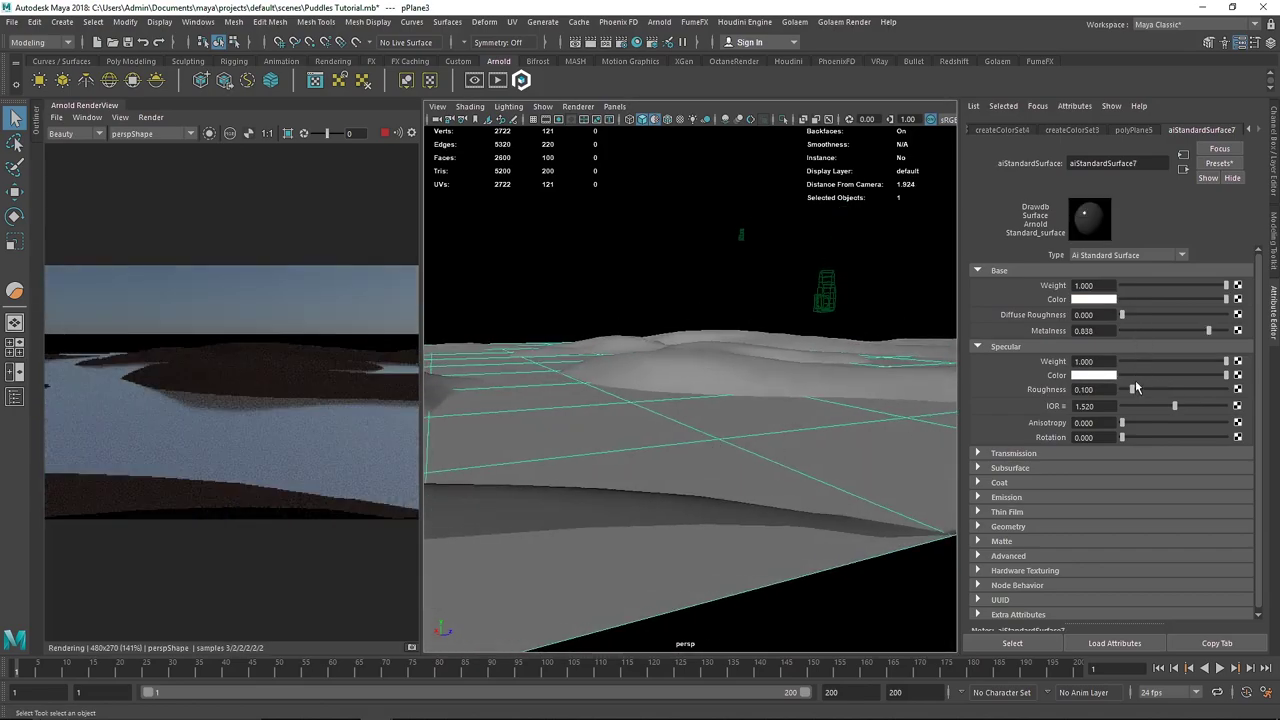
pyautogui.moveTo(1135, 382); pyautogui.dragTo(1096, 380)
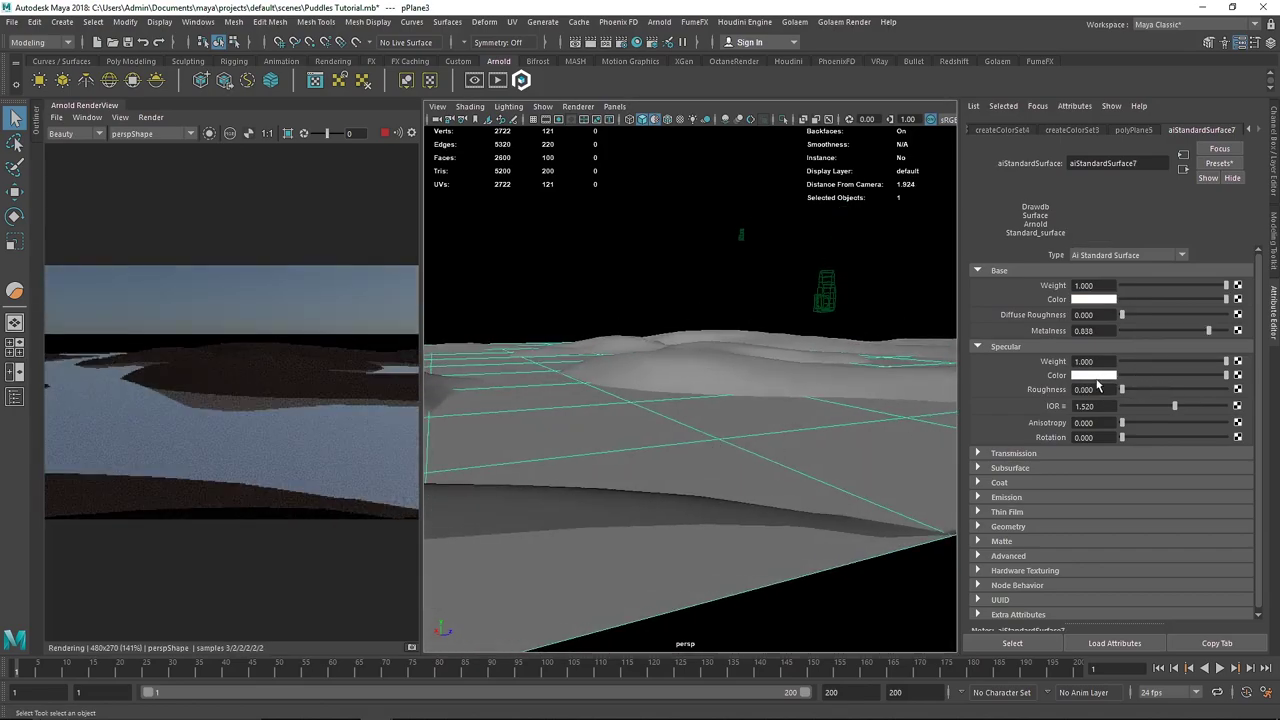
# Delete the flat water plane and the sculpted terrain from the scene
pyautogui.hotkey('ctrl', 'h')
pyautogui.click(775, 373)
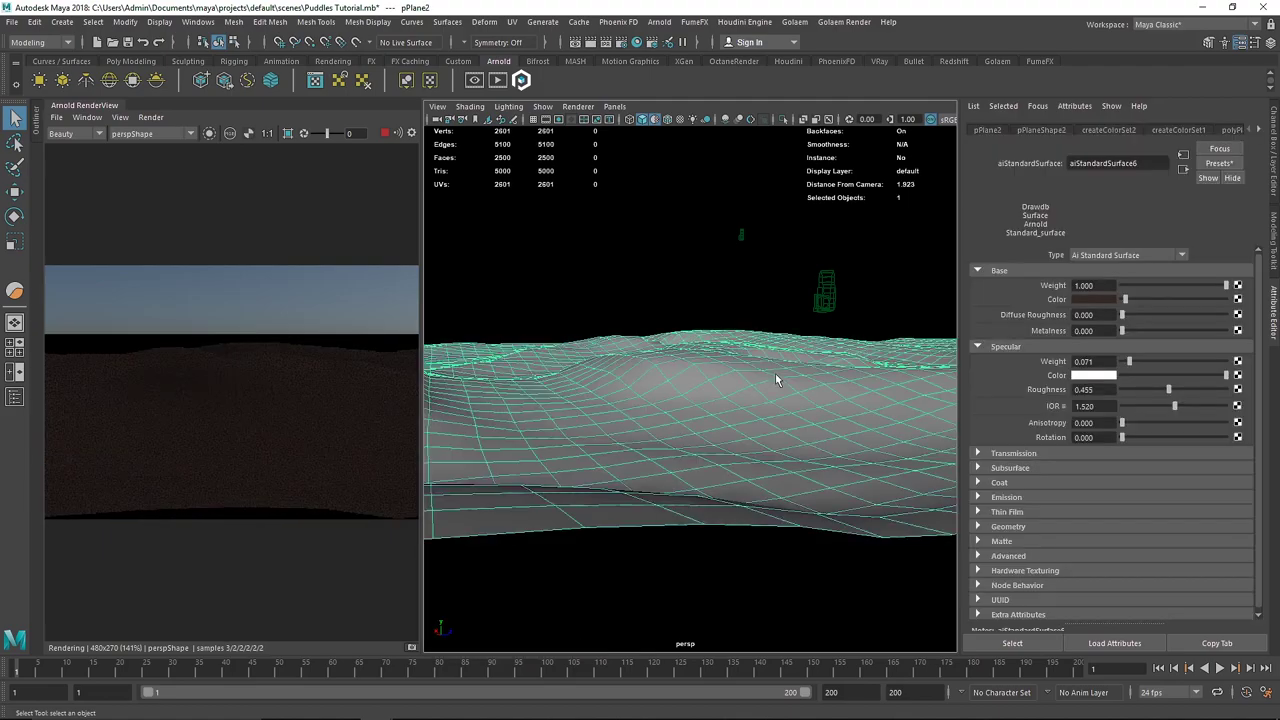
pyautogui.press('Delete')
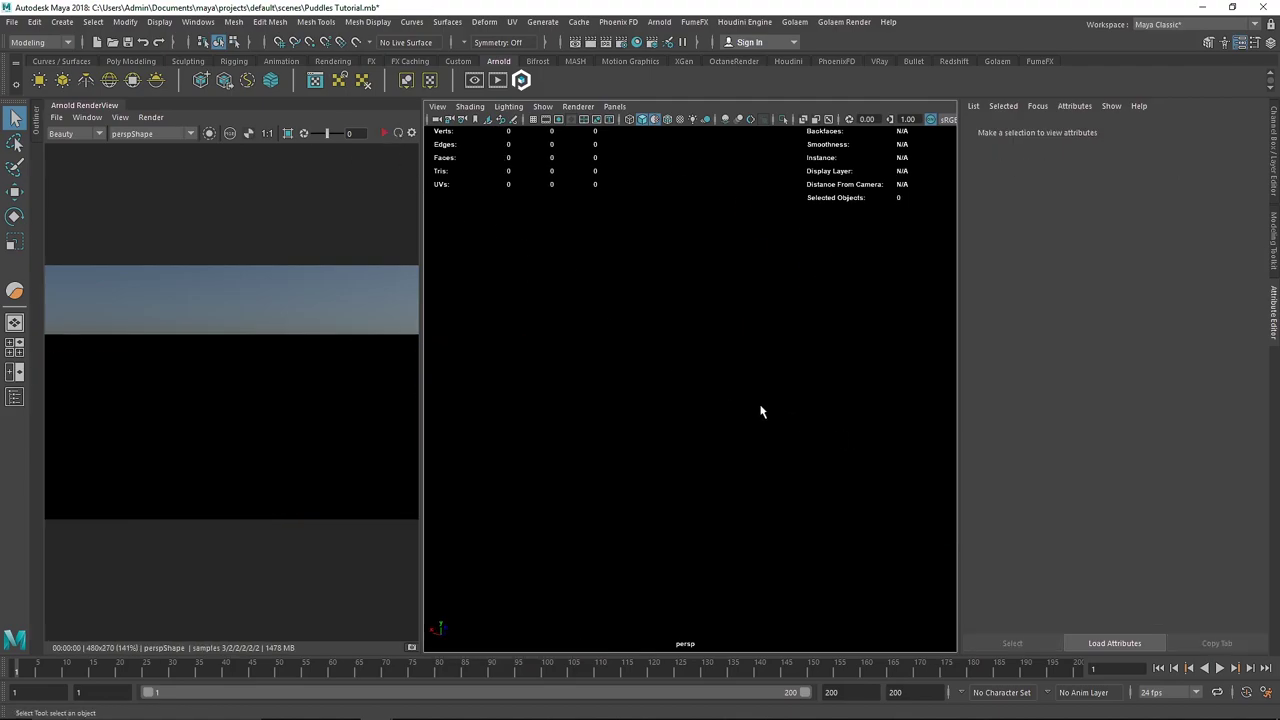
# Look through the My_Puddle camera to bring the original puddle plane into view
pyautogui.click(615, 106)
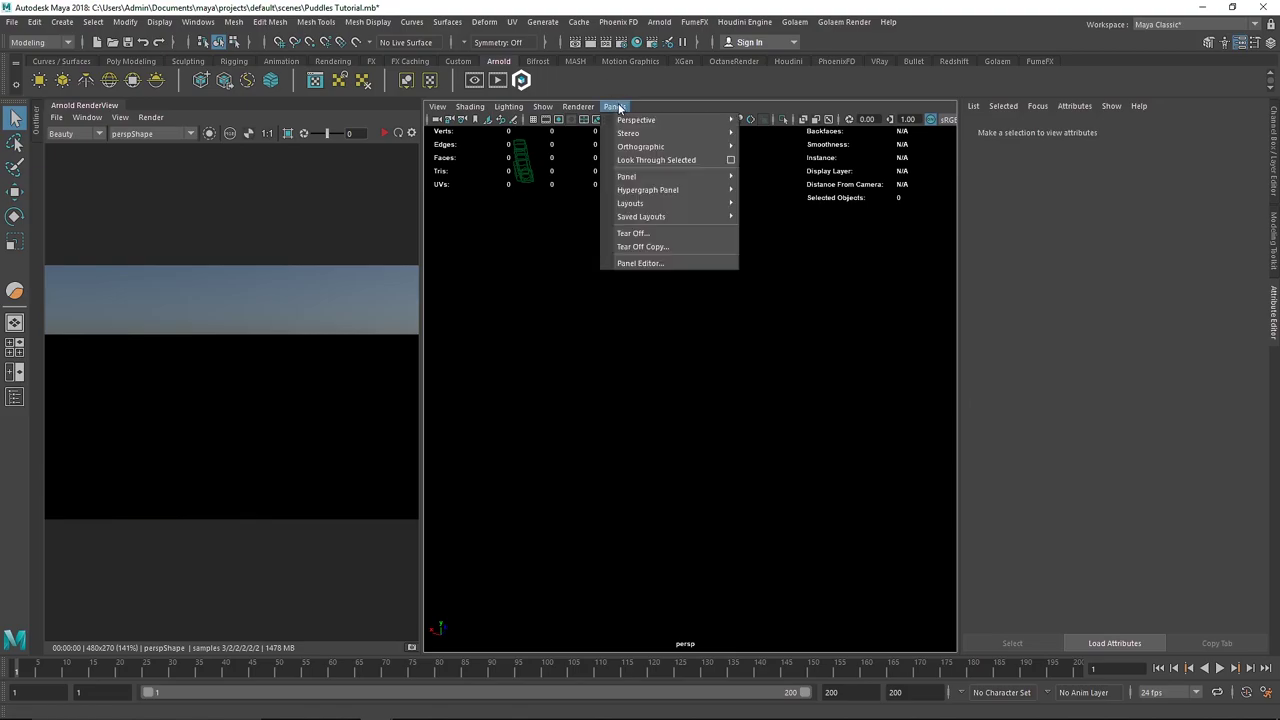
pyautogui.moveTo(720, 120)
pyautogui.click(770, 125)
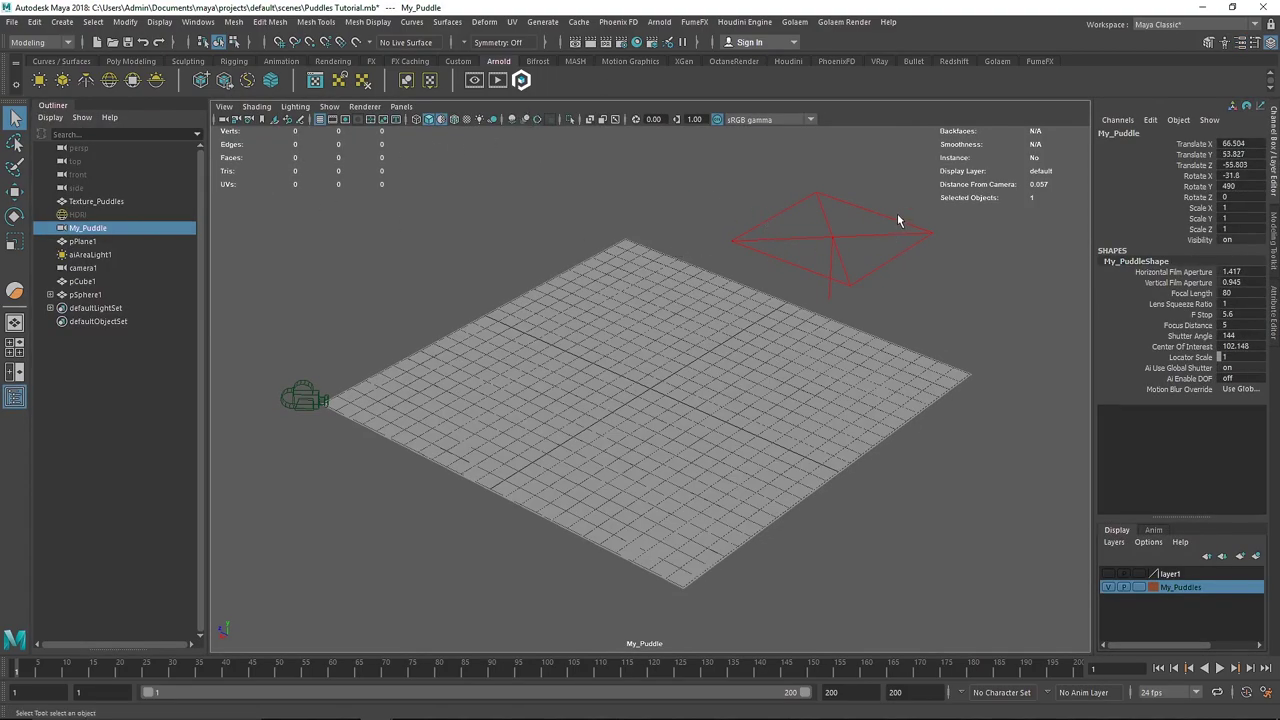
# Examine the intensity and other light attributes of the area light above the puddle plane, then deselect it
pyautogui.click(898, 220)
pyautogui.hotkey('ctrl', 'a')
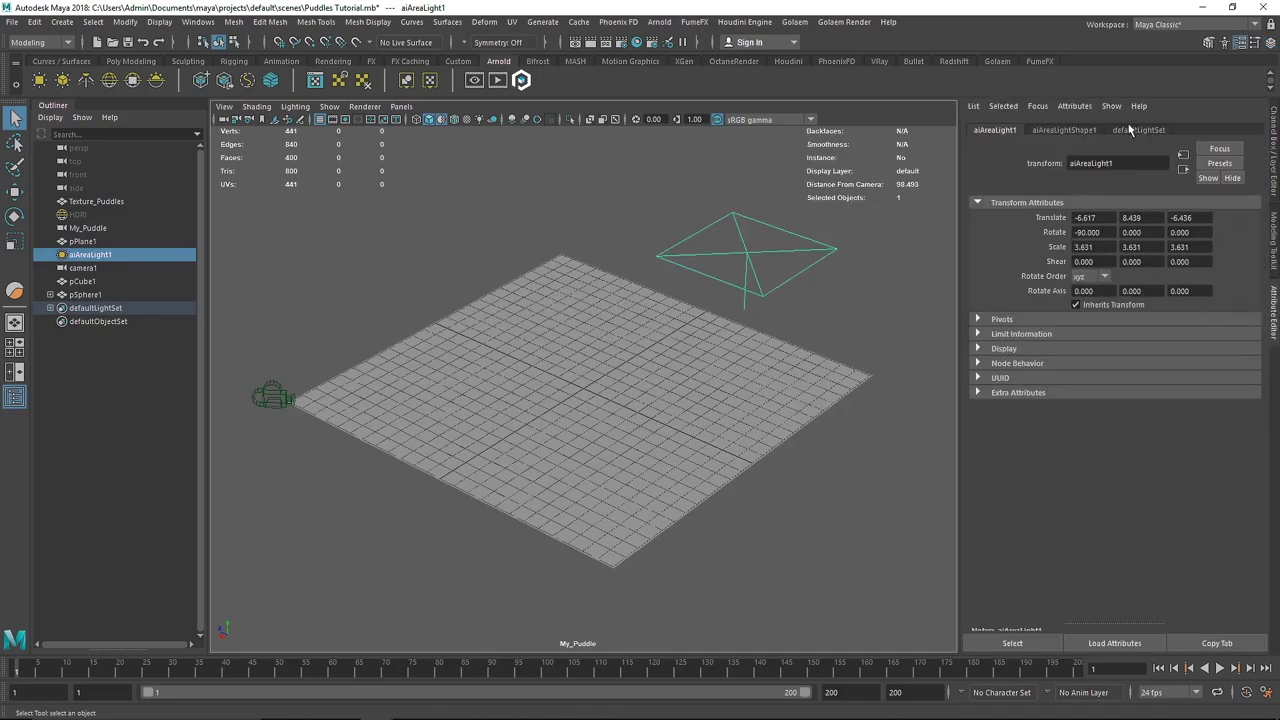
pyautogui.click(1080, 130)
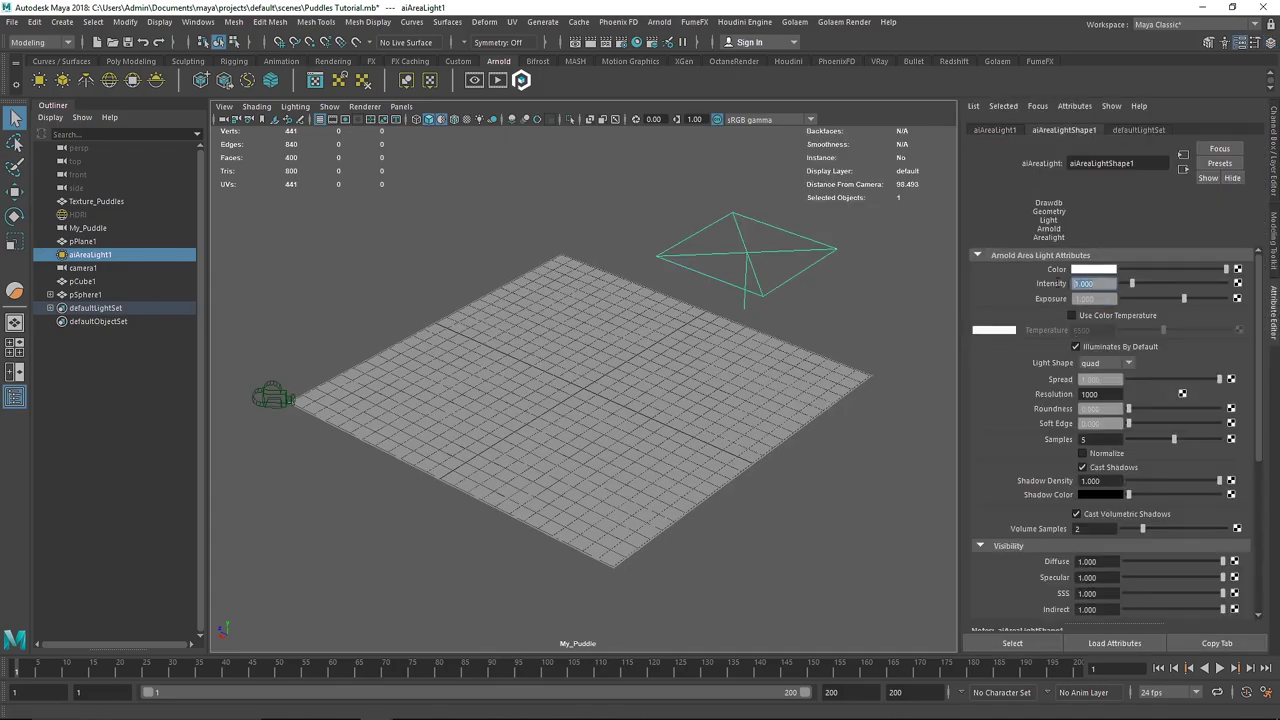
pyautogui.click(510, 230)
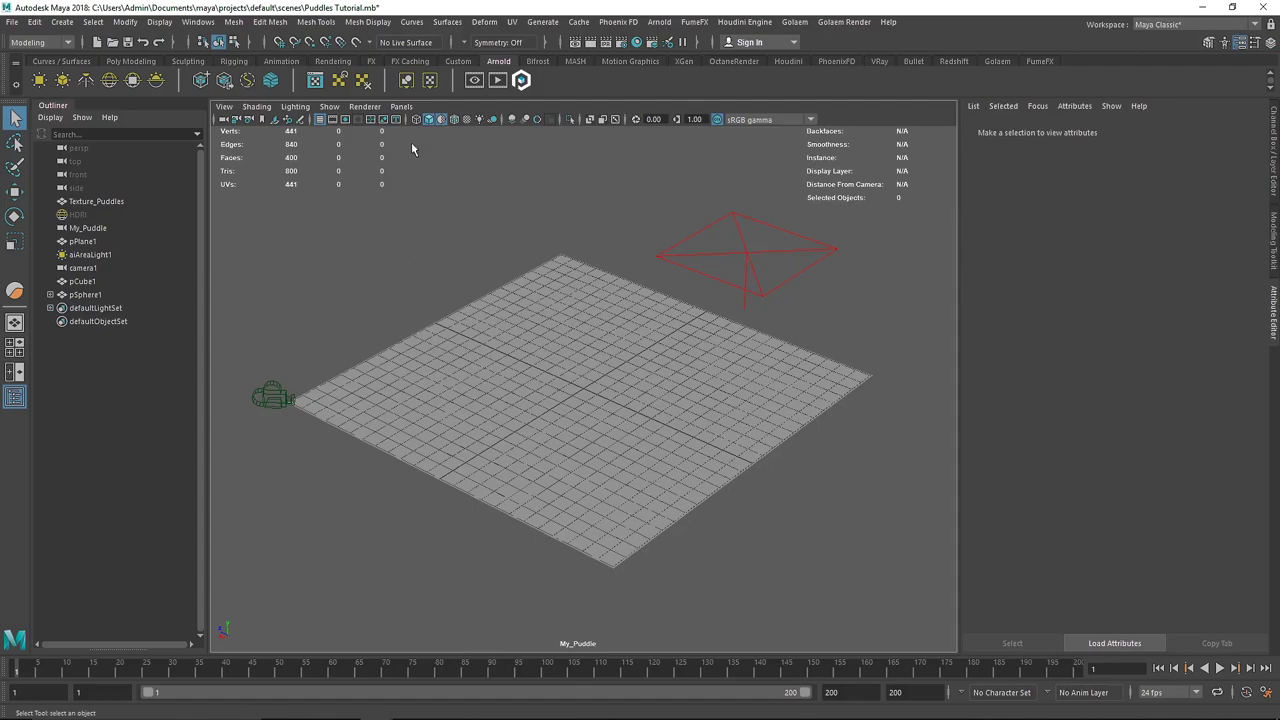
# Collapse the Outliner and start an interactive Arnold render of the puddle plane in a widened RenderView
pyautogui.click(67, 106)
pyautogui.click(240, 107)
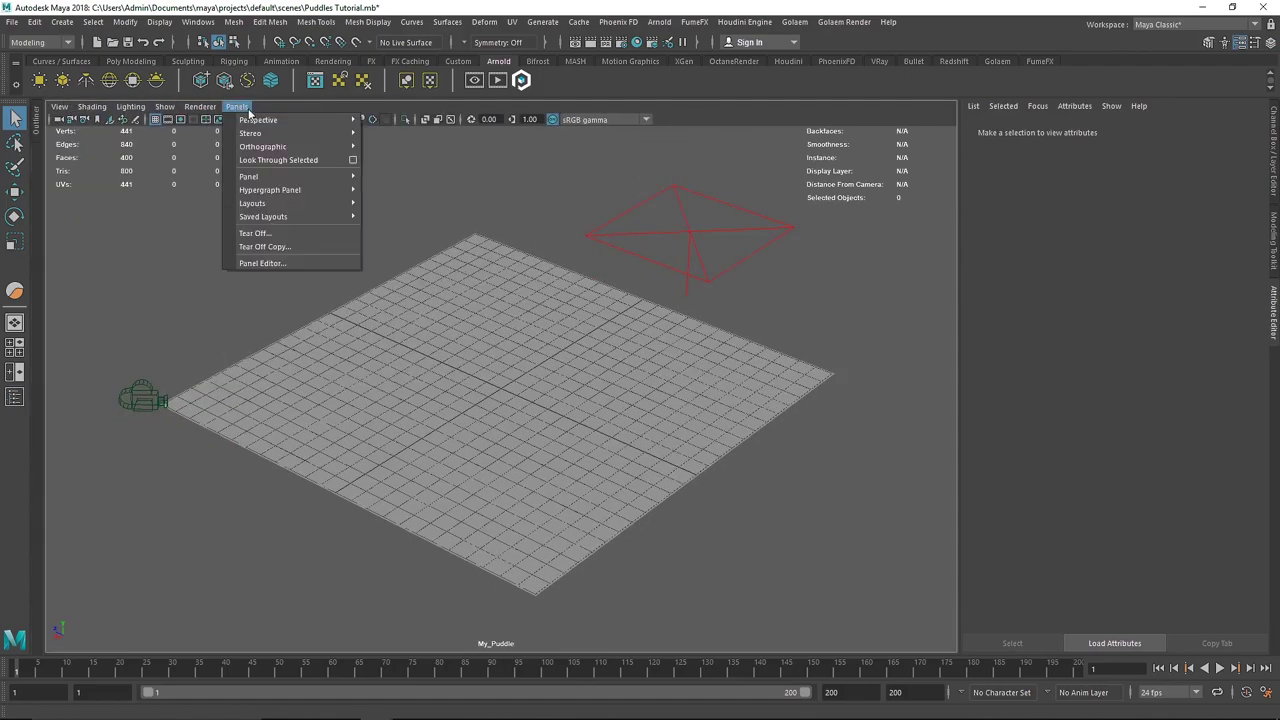
pyautogui.moveTo(258, 119)
pyautogui.click(414, 134)
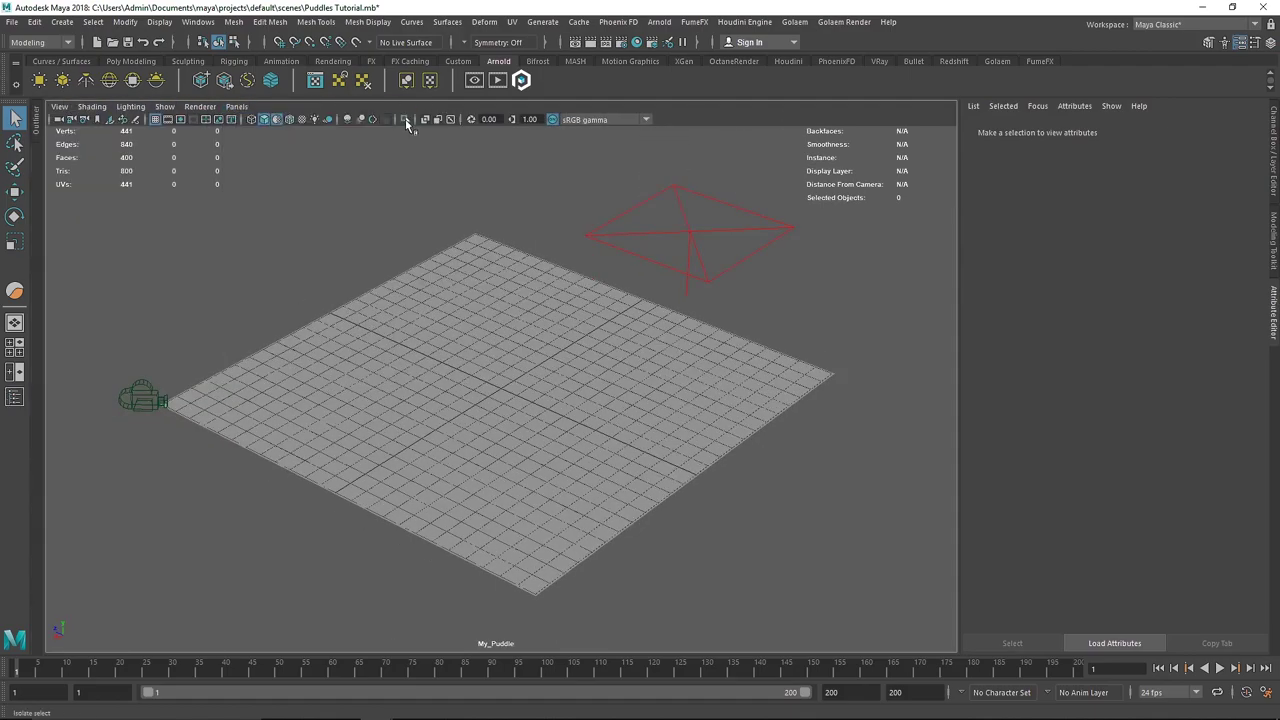
pyautogui.click(507, 81)
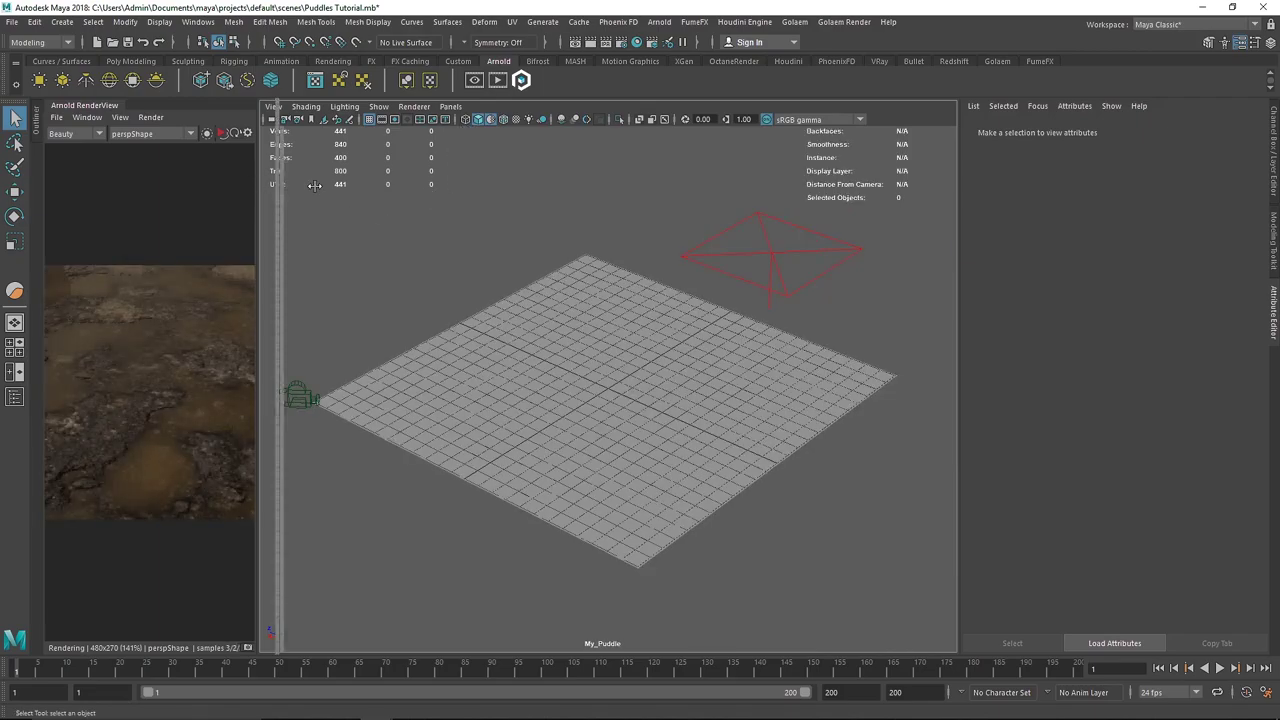
pyautogui.moveTo(314, 185); pyautogui.dragTo(568, 203)
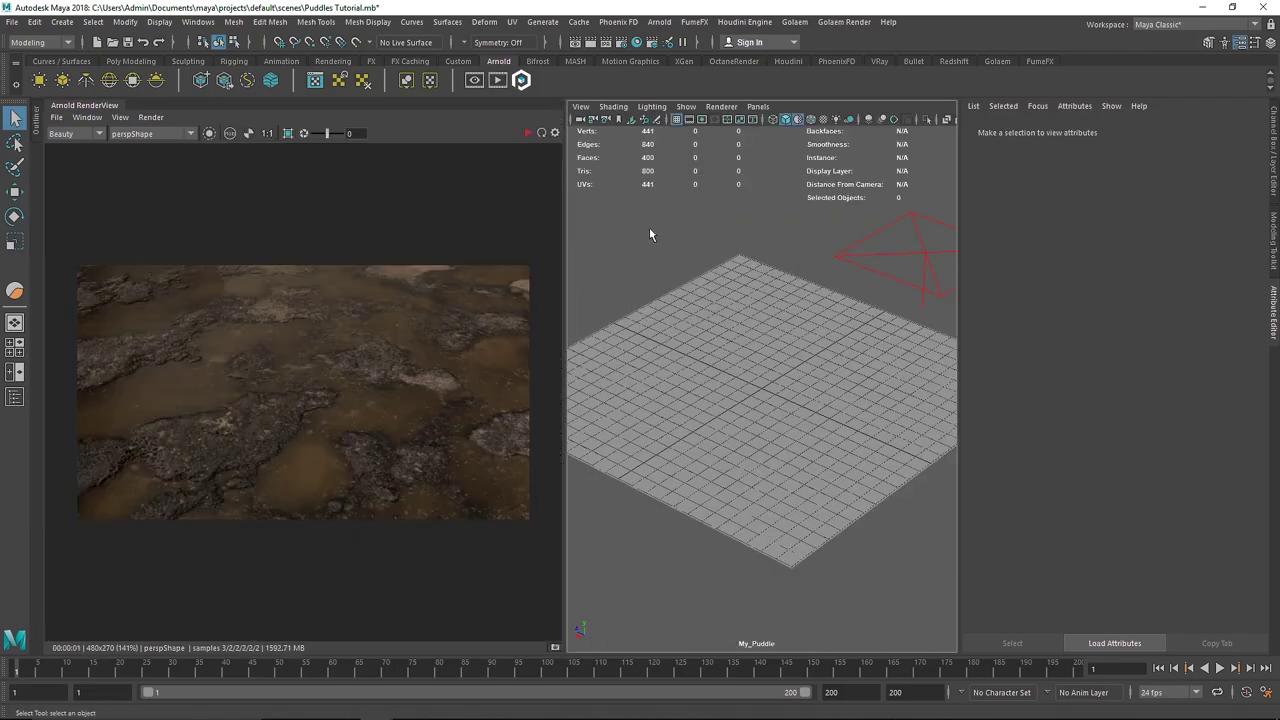
pyautogui.click(529, 133)
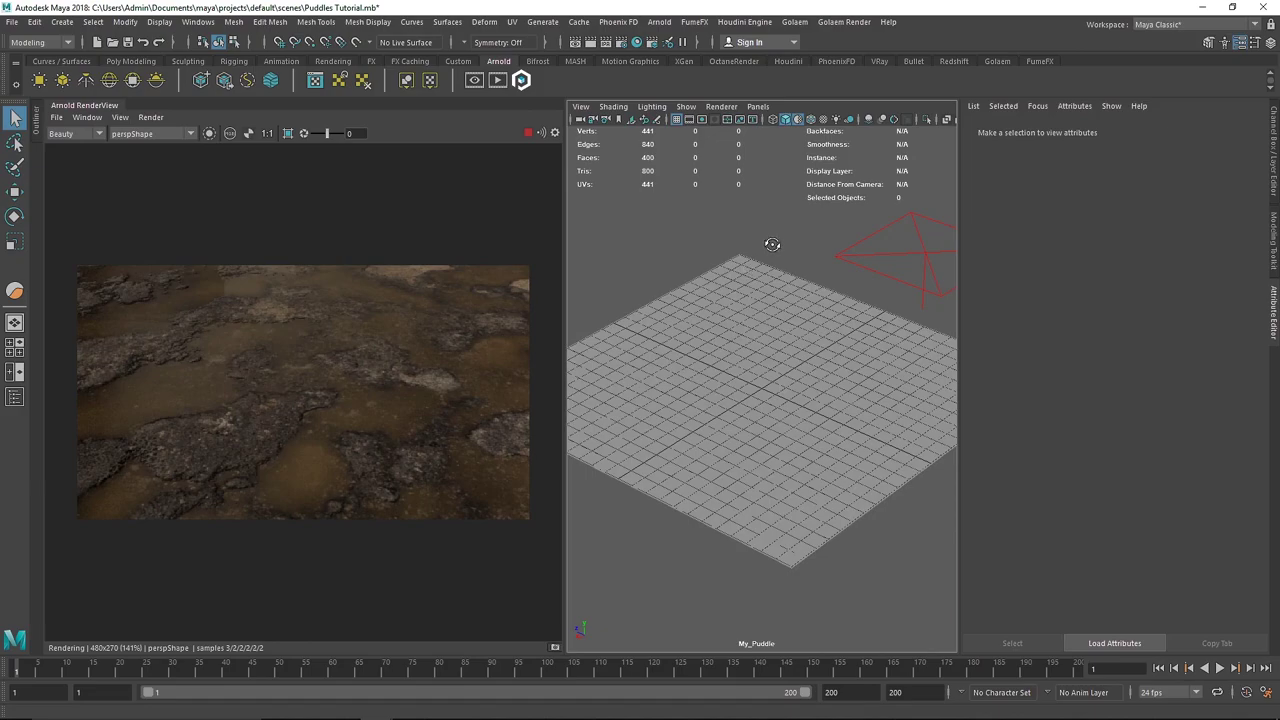
# Set the Arnold RenderView's render camera to cameraShape1 and orbit the scene view around the puddle plane
pyautogui.keyDown('alt'); pyautogui.moveTo(772, 244); pyautogui.dragTo(797, 260); pyautogui.keyUp('alt')
pyautogui.click(178, 134)
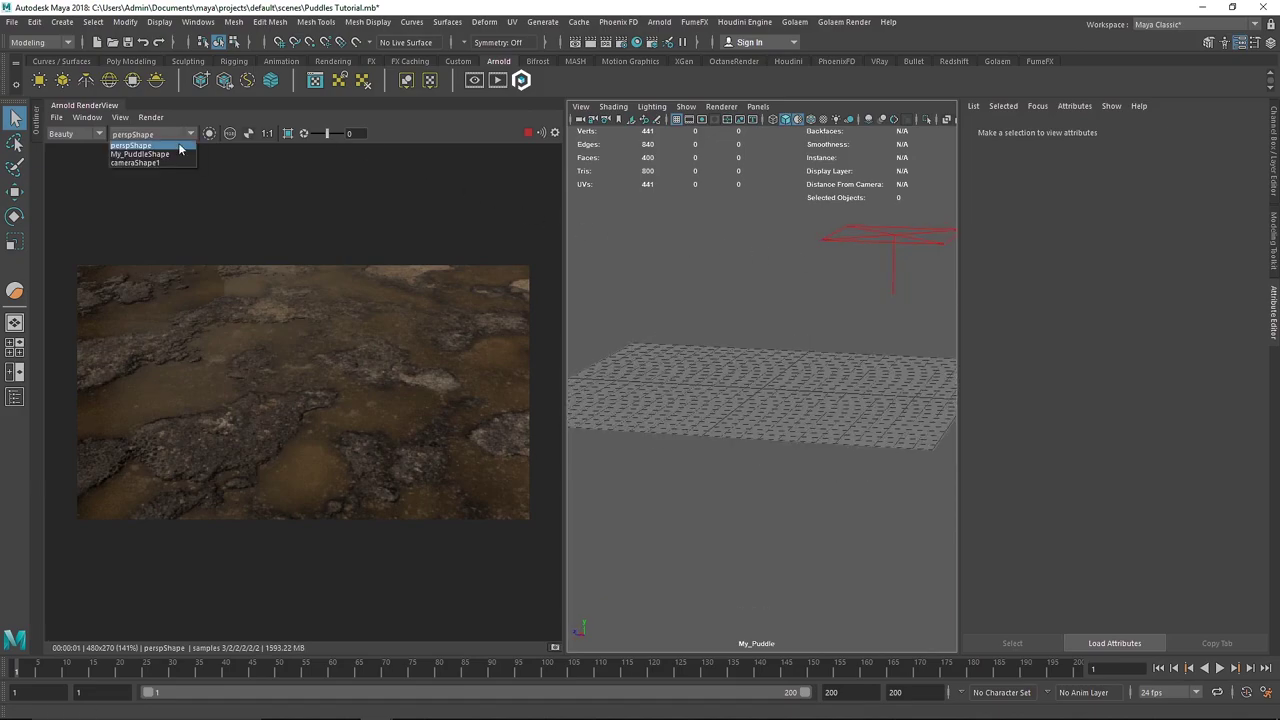
pyautogui.click(166, 162)
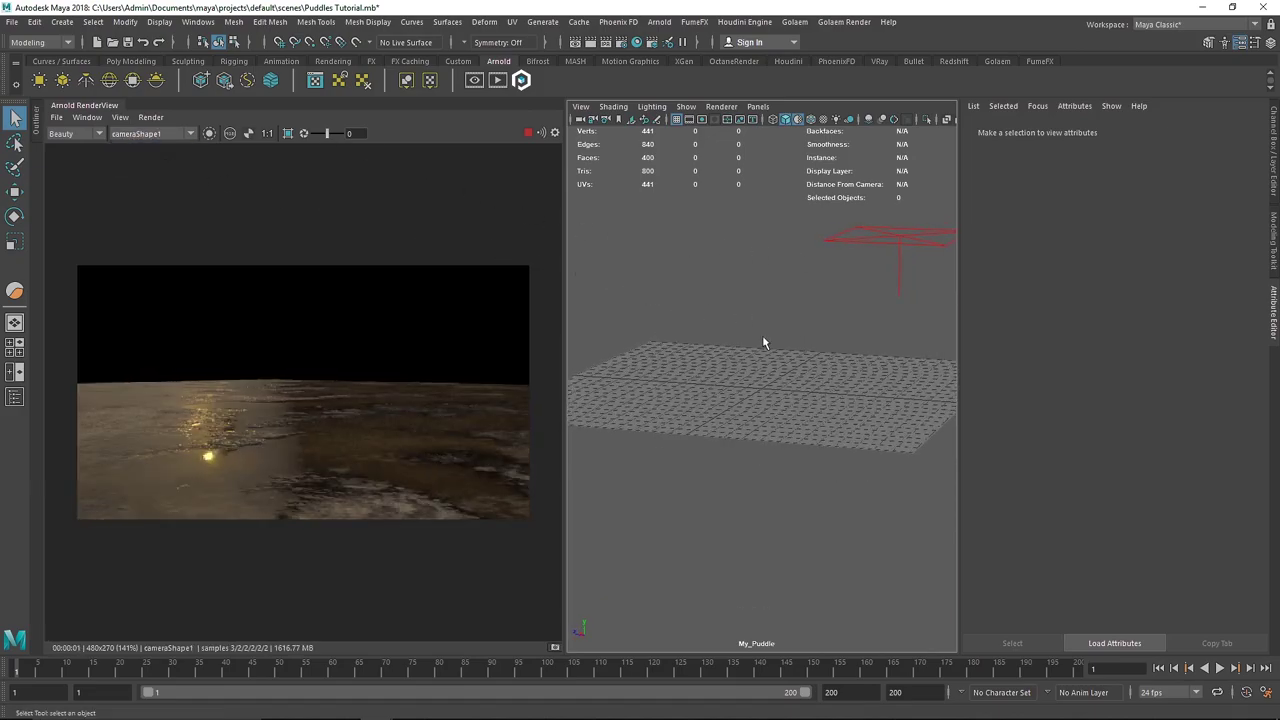
pyautogui.keyDown('alt'); pyautogui.moveTo(763, 343); pyautogui.dragTo(820, 360); pyautogui.keyUp('alt')
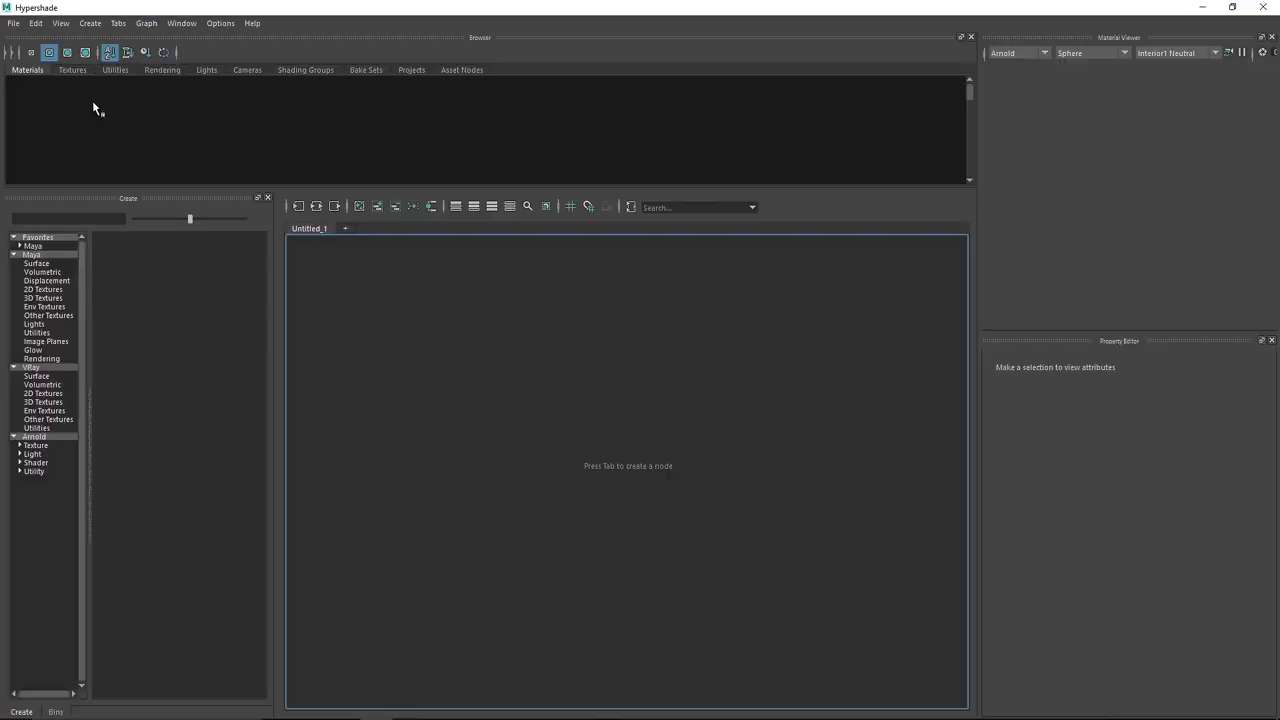
# Graph the My_Puddles_101 material's network in the Hypershade and examine its mud puddle textures, color correction and bump nodes
pyautogui.click(22, 110)
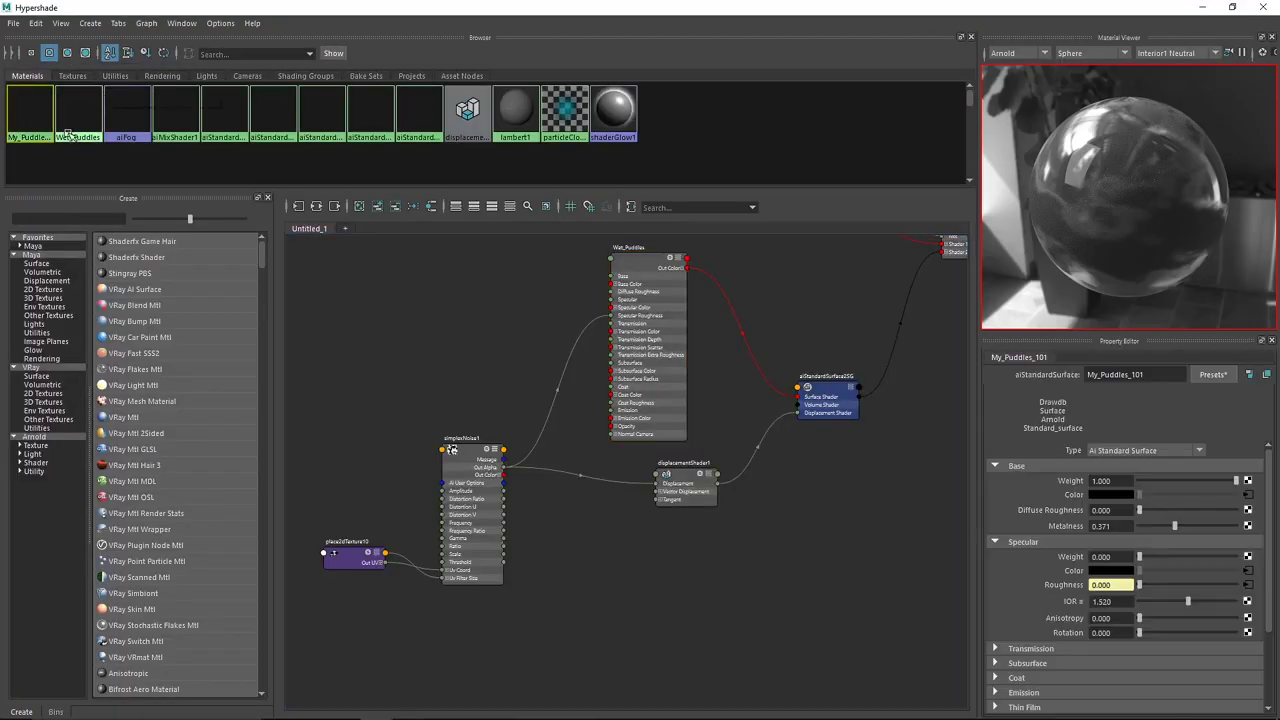
pyautogui.moveTo(28, 112); pyautogui.dragTo(119, 157, button='right')
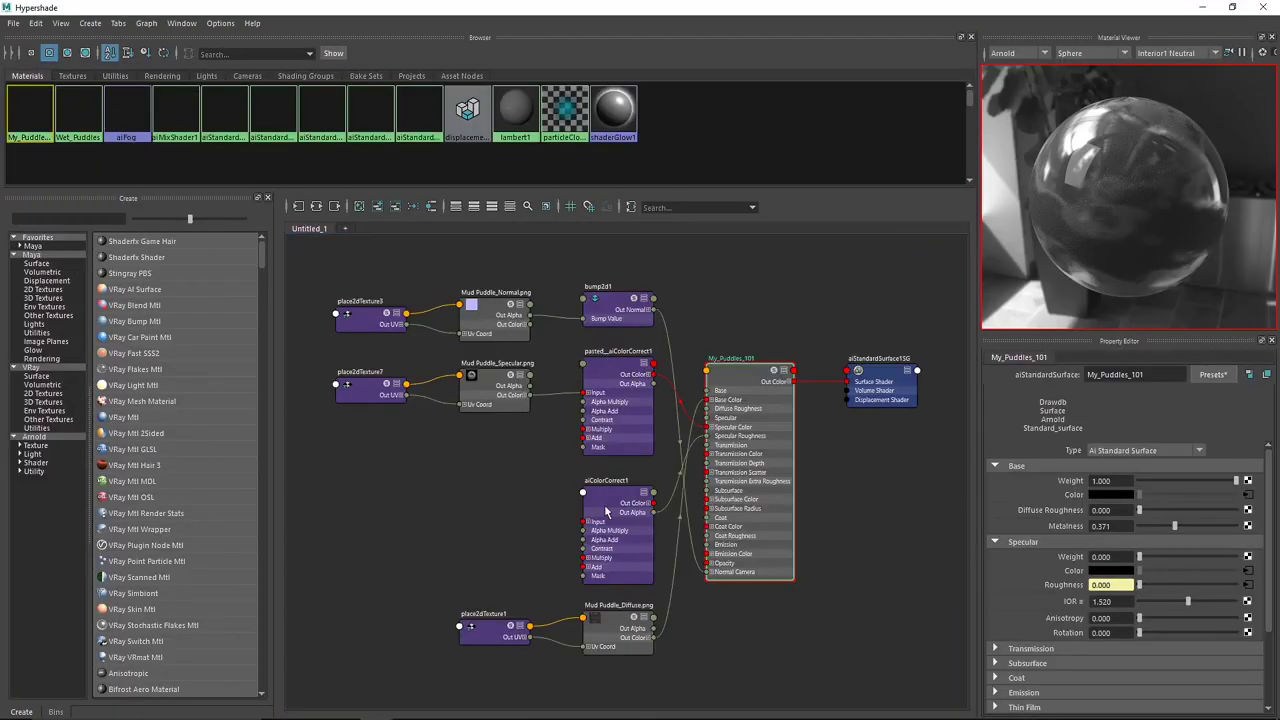
pyautogui.keyDown('alt'); pyautogui.moveTo(519, 505); pyautogui.dragTo(390, 490, button='middle'); pyautogui.keyUp('alt')
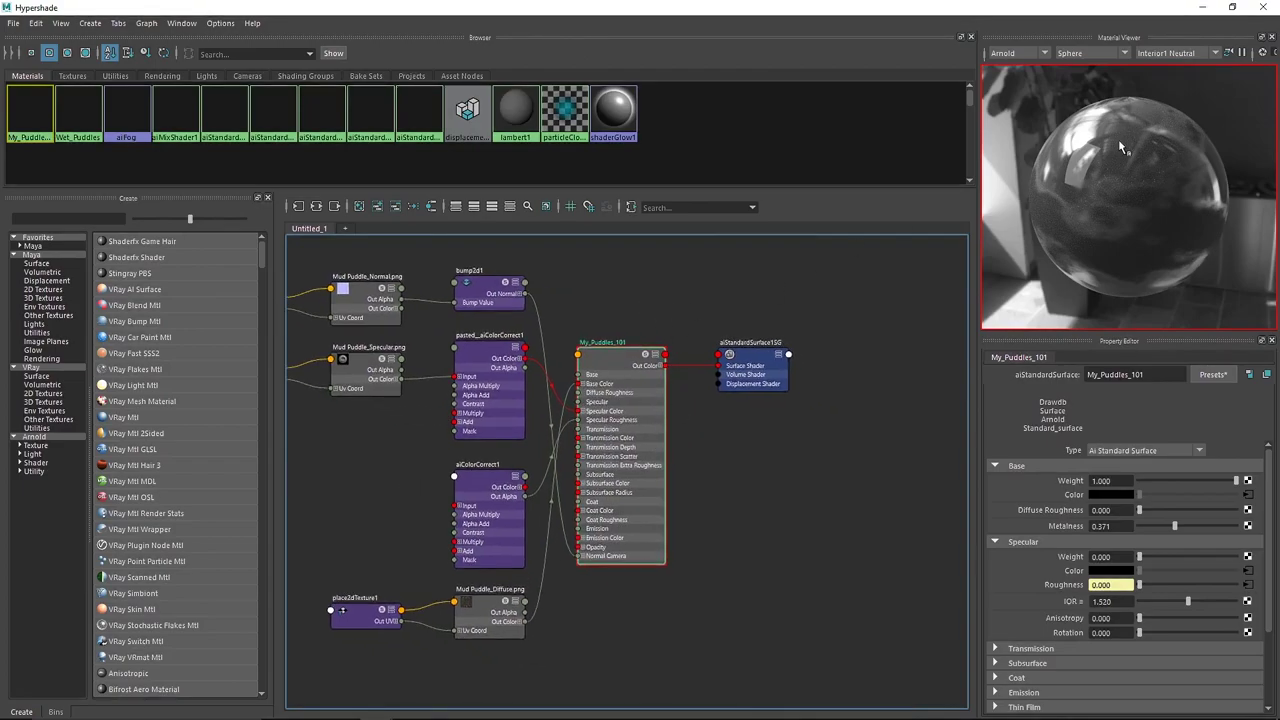
pyautogui.moveTo(817, 293); pyautogui.dragTo(484, 598)
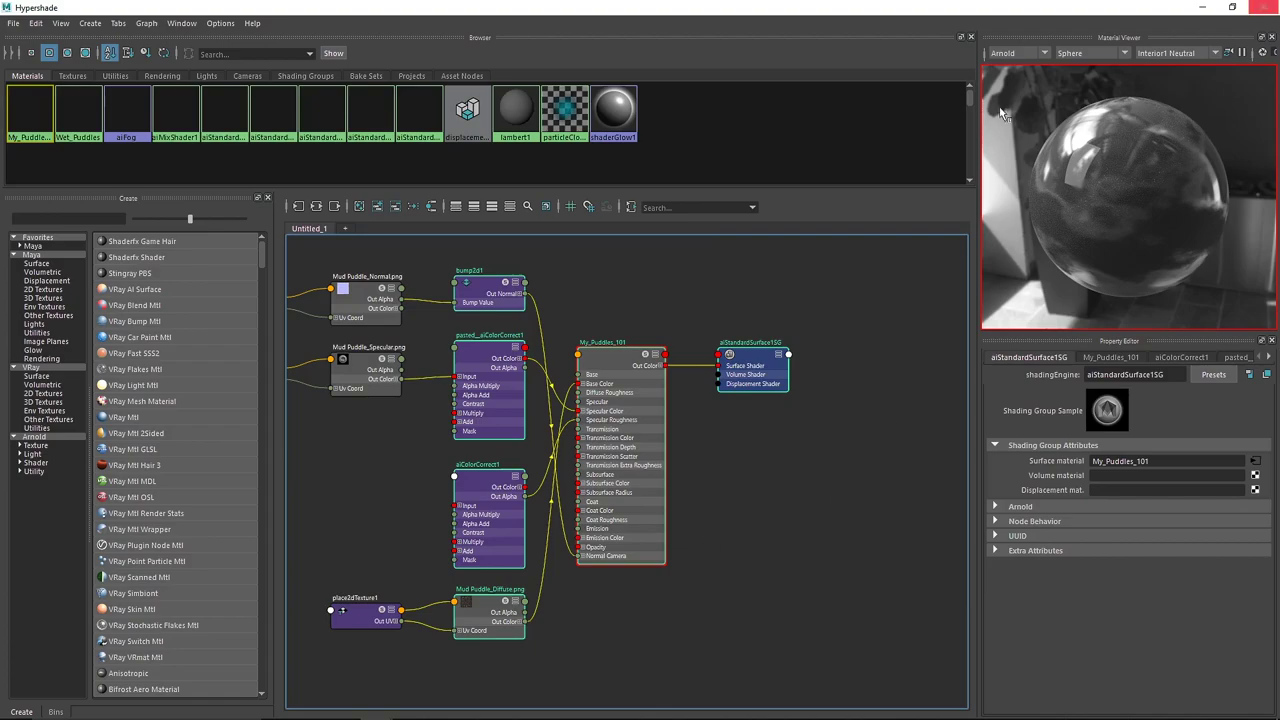
pyautogui.moveTo(557, 272); pyautogui.dragTo(436, 349)
pyautogui.keyDown('alt'); pyautogui.moveTo(562, 318); pyautogui.dragTo(722, 323, button='middle'); pyautogui.keyUp('alt')
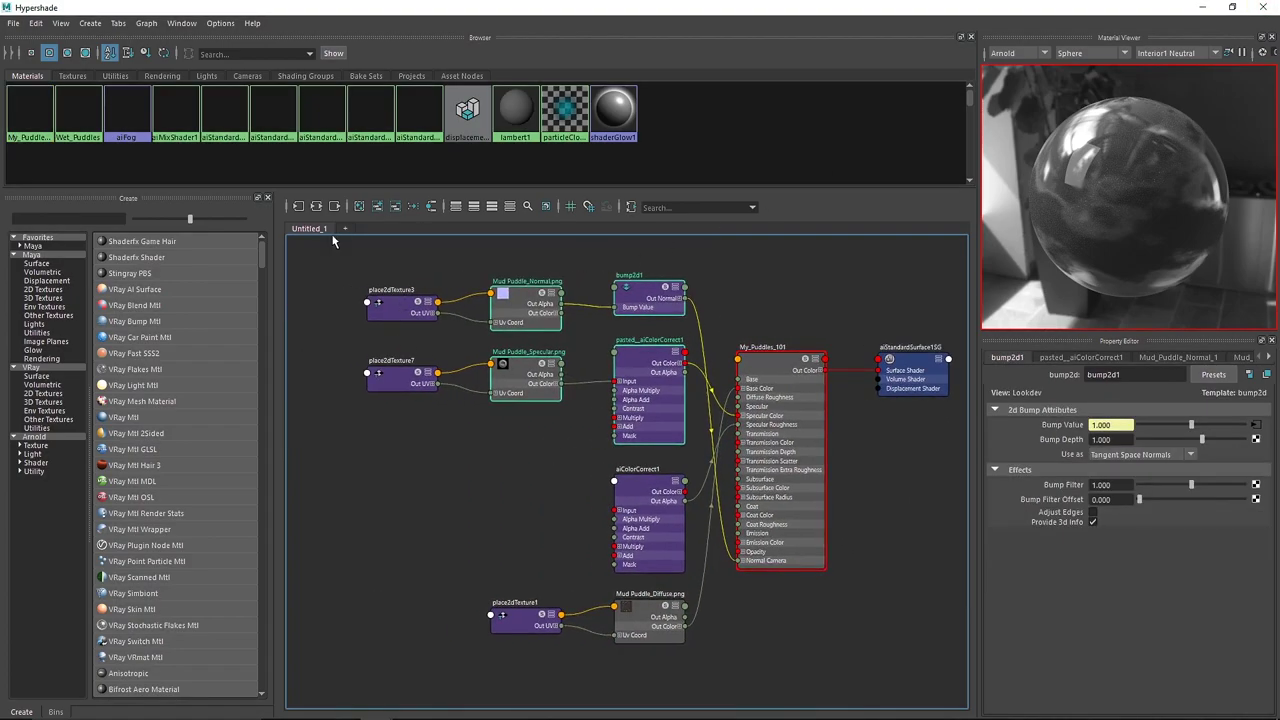
pyautogui.moveTo(335, 240); pyautogui.dragTo(763, 642)
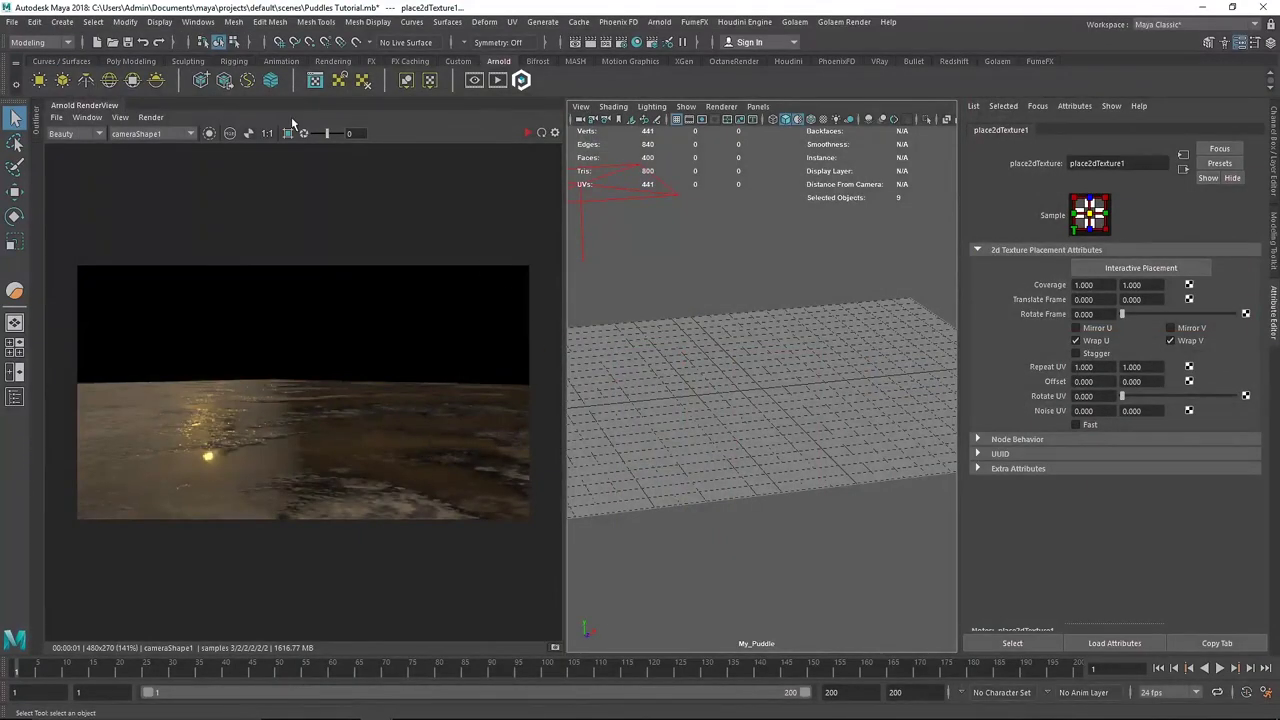
# Stop the interactive render and close the Arnold RenderView, leaving the puddle plane in a full-width scene view
pyautogui.click(527, 133)
pyautogui.rightClick(118, 108)
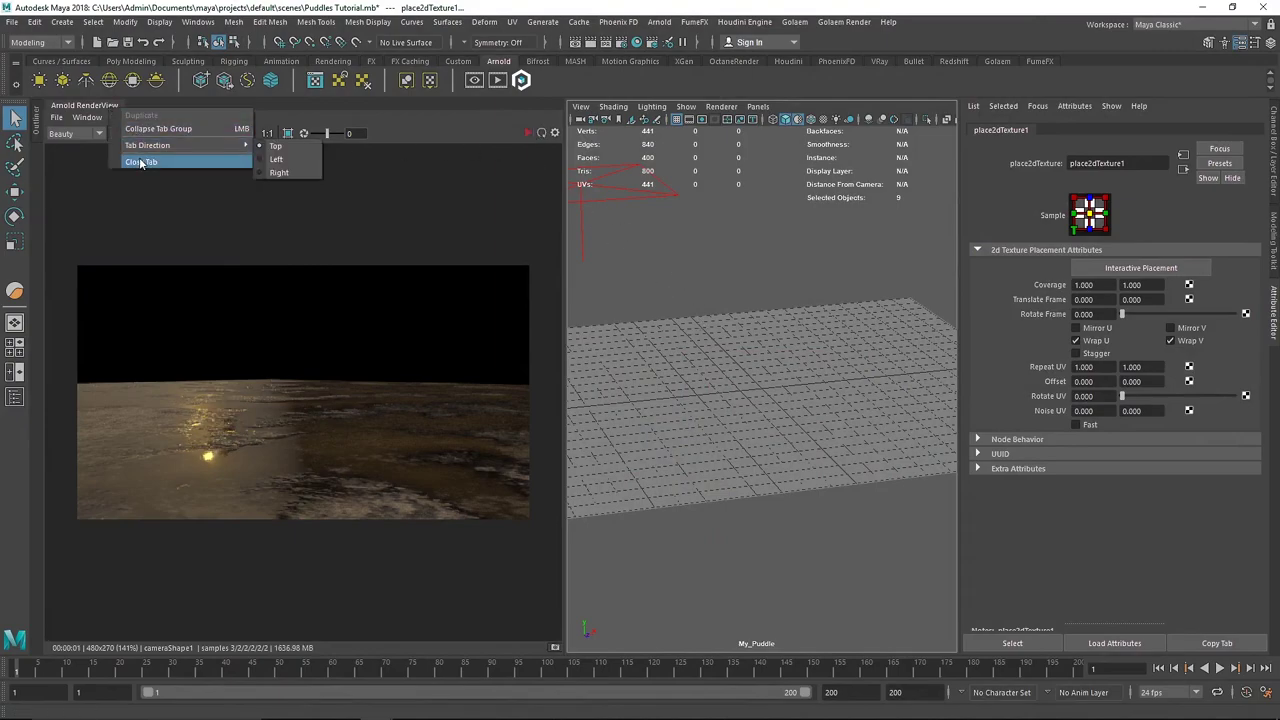
pyautogui.click(208, 161)
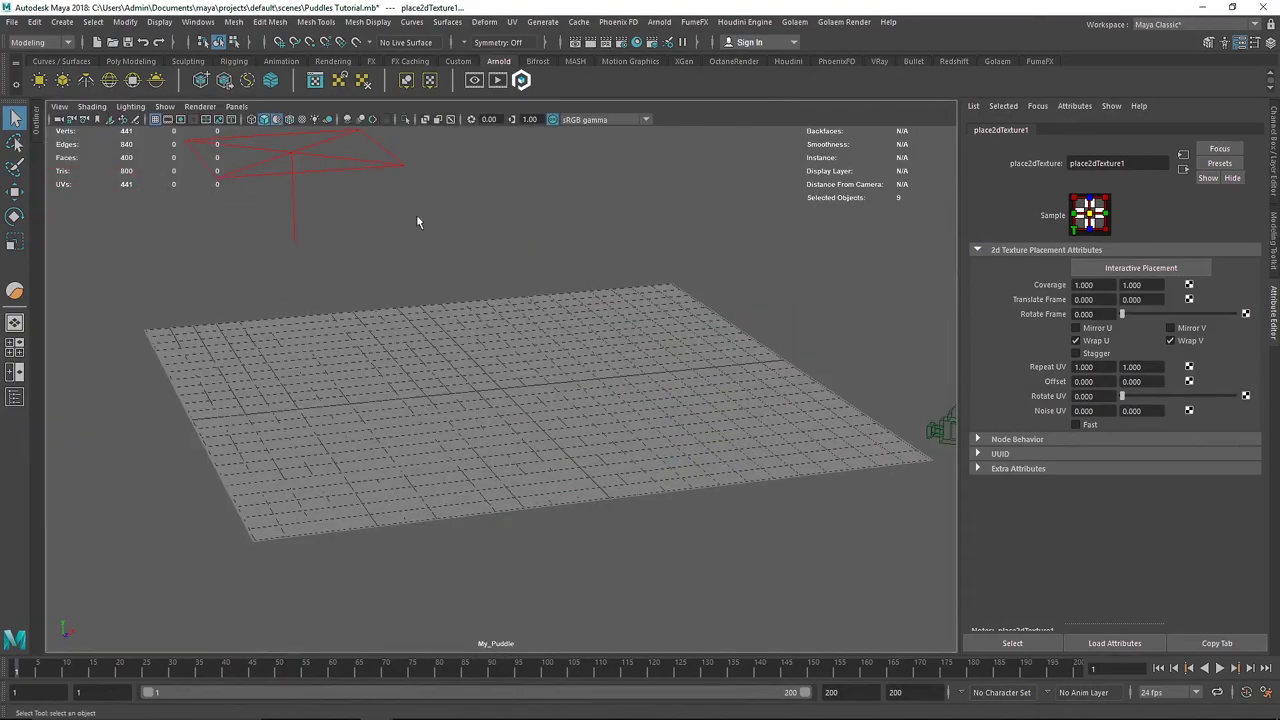
pyautogui.keyDown('alt'); pyautogui.moveTo(549, 308); pyautogui.dragTo(573, 327); pyautogui.keyUp('alt')
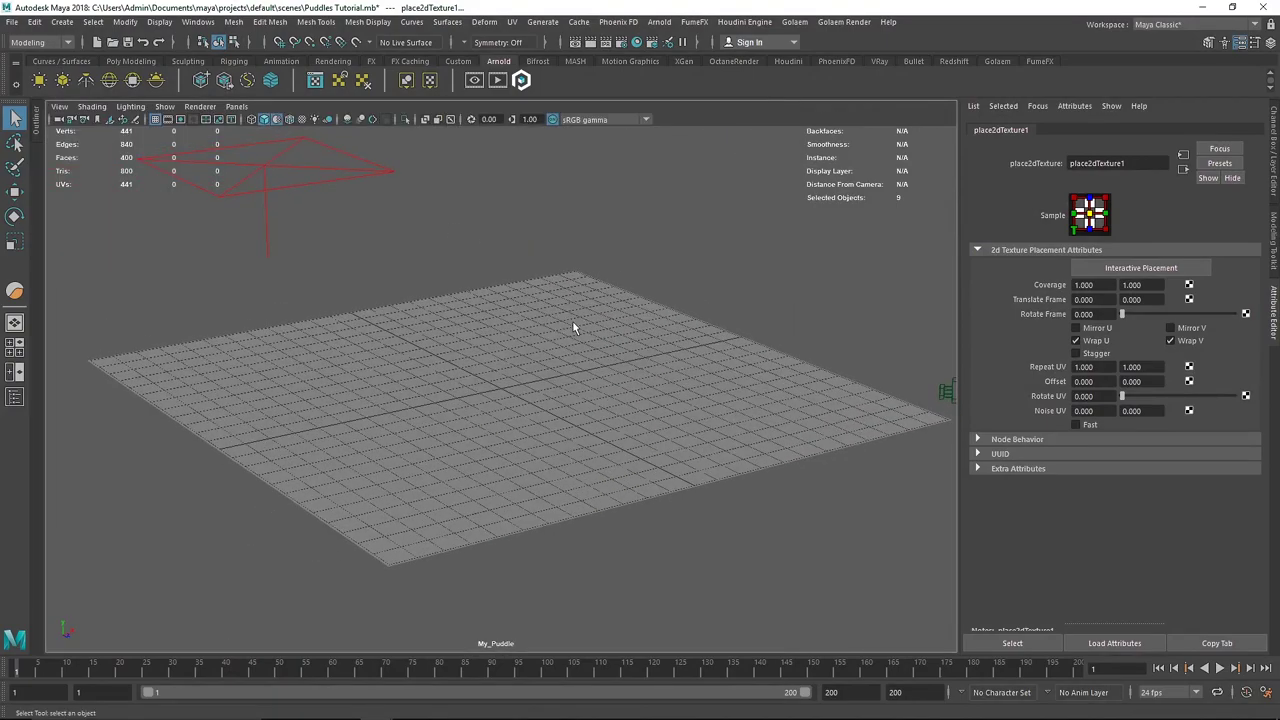